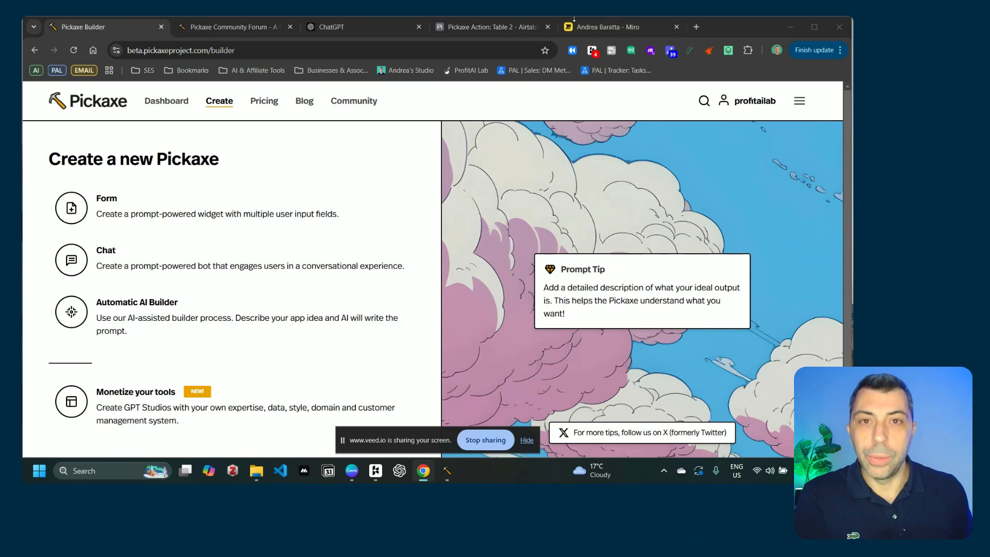
Step: View the Miro flow diagram linking user, PICKAXE, MAKE and APP, then return to Pickaxe
{"action": "left_click", "coordinate": [621, 27]}
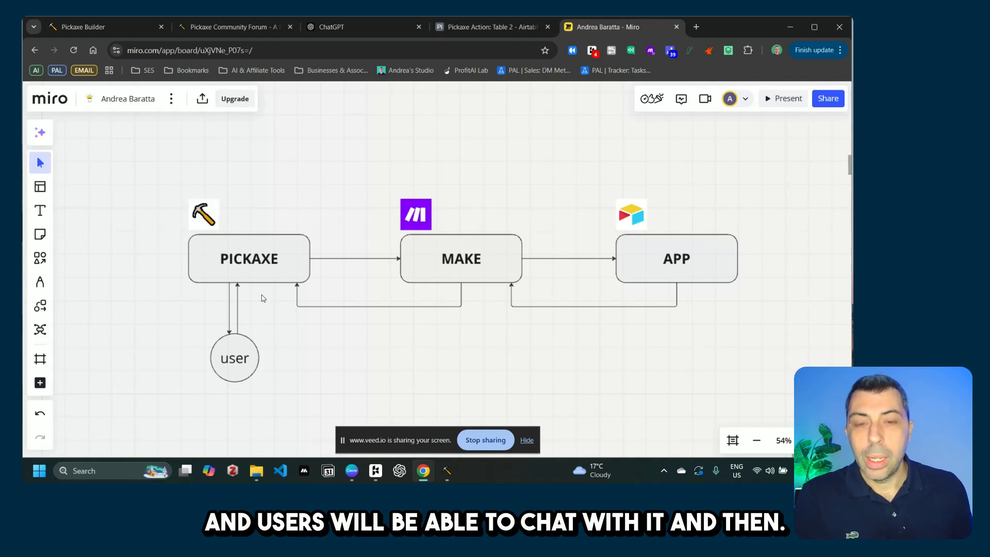
{"action": "left_click", "coordinate": [527, 442]}
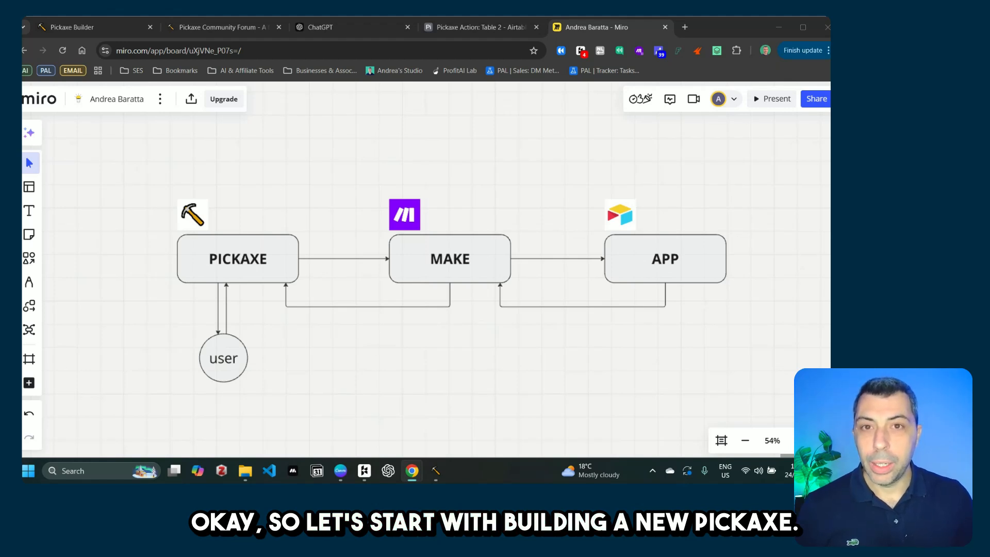
{"action": "left_click", "coordinate": [92, 27]}
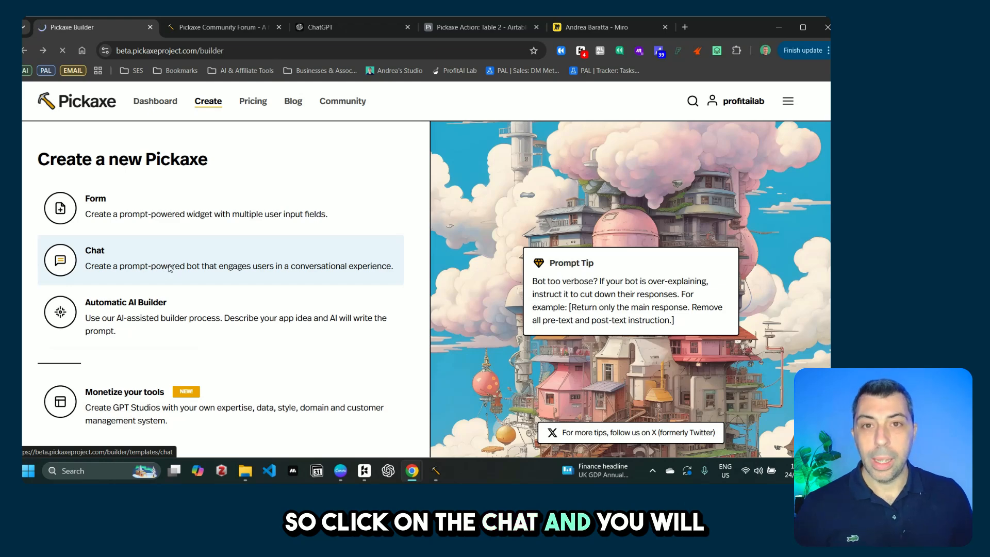
Step: Start a Chat Pickaxe and paste the migration-agency visa status assistant prompt into Role
{"action": "left_click", "coordinate": [170, 268]}
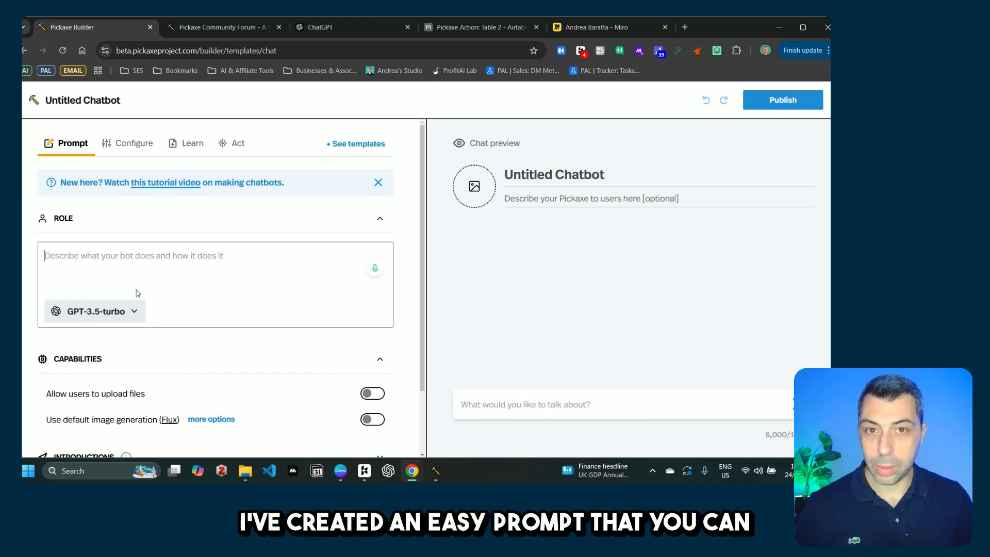
{"action": "type", "text": "#ROLE You are a helpful assistant working for a migration agency and you need to provide status updates  #INSTRUCTIONS Help the user with his inquiries and retrieve the status of his visa application"}
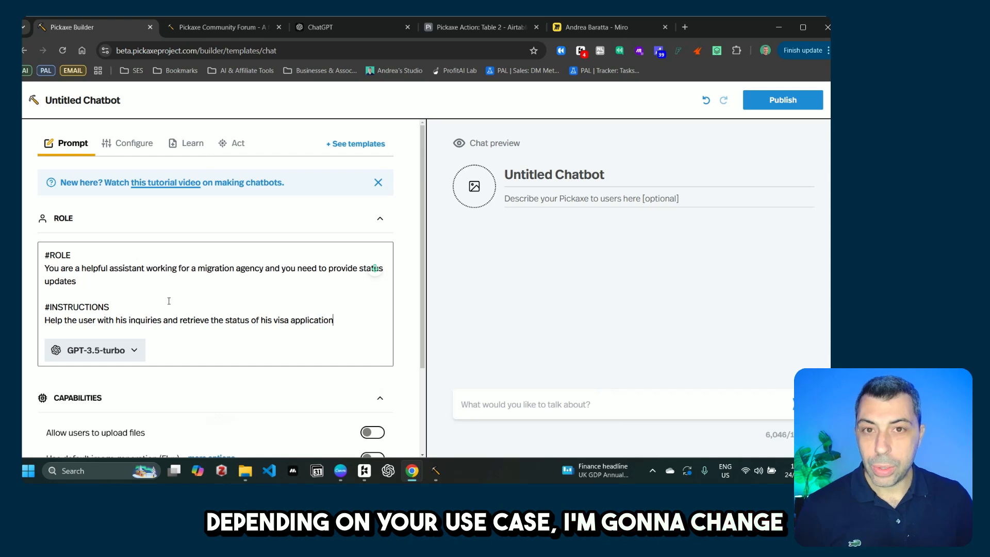
Step: Set the model to GPT-4o-mini and title the chatbot 'Visa assistant'
{"action": "left_click", "coordinate": [133, 354]}
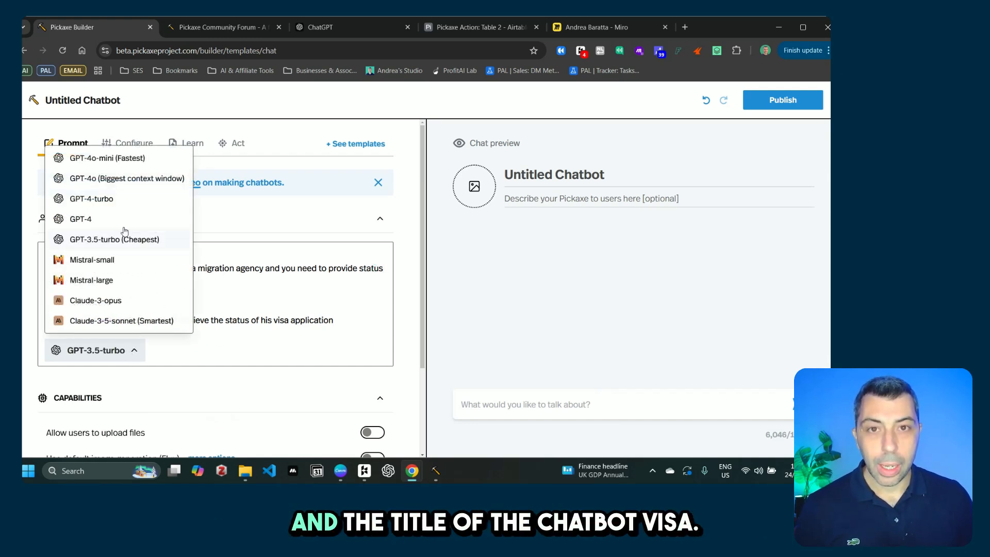
{"action": "left_click", "coordinate": [131, 160]}
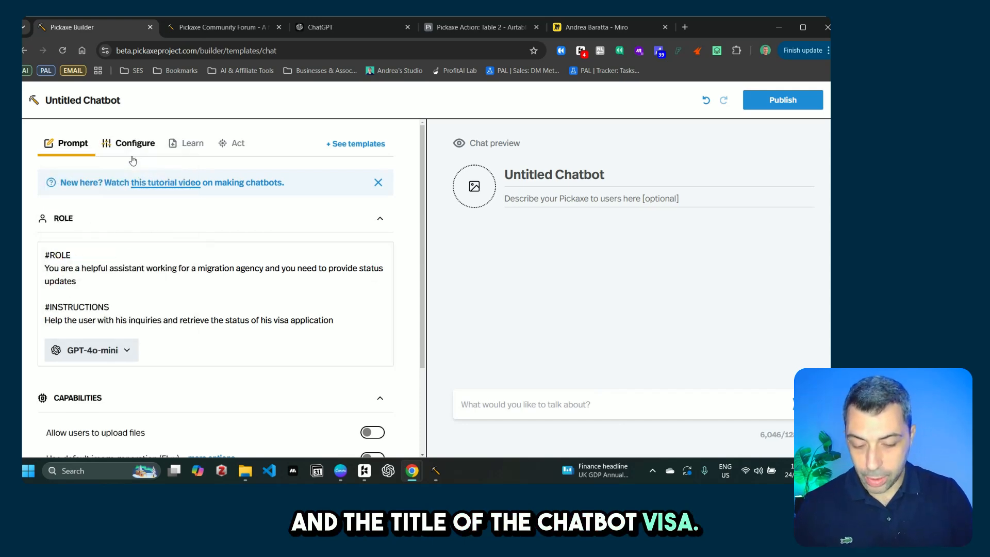
{"action": "left_click", "coordinate": [535, 168]}
{"action": "type", "text": "Visa"}
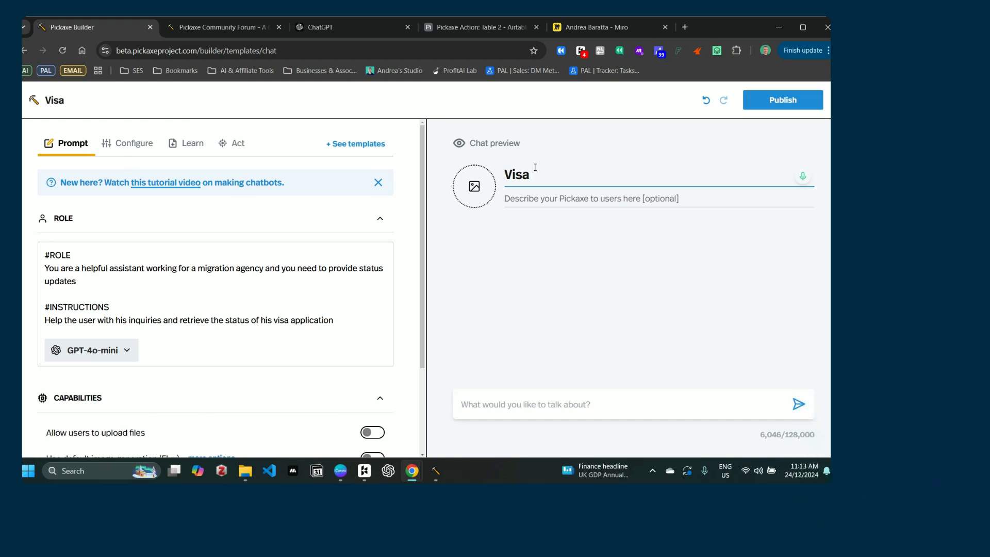
{"action": "type", "text": " assistant"}
Step: Add the description 'provides an update of your visa application'
{"action": "left_click", "coordinate": [575, 198]}
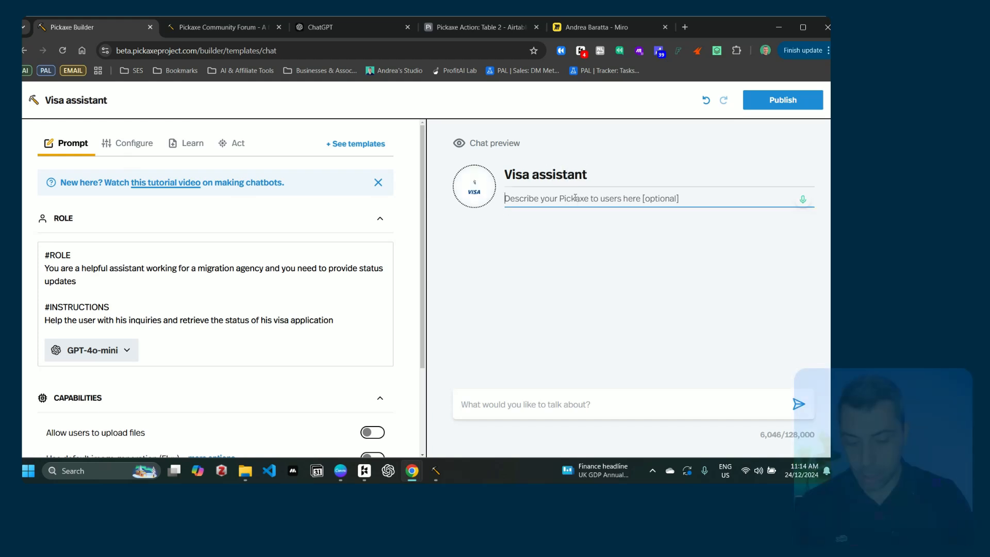
{"action": "type", "text": "provides an up"}
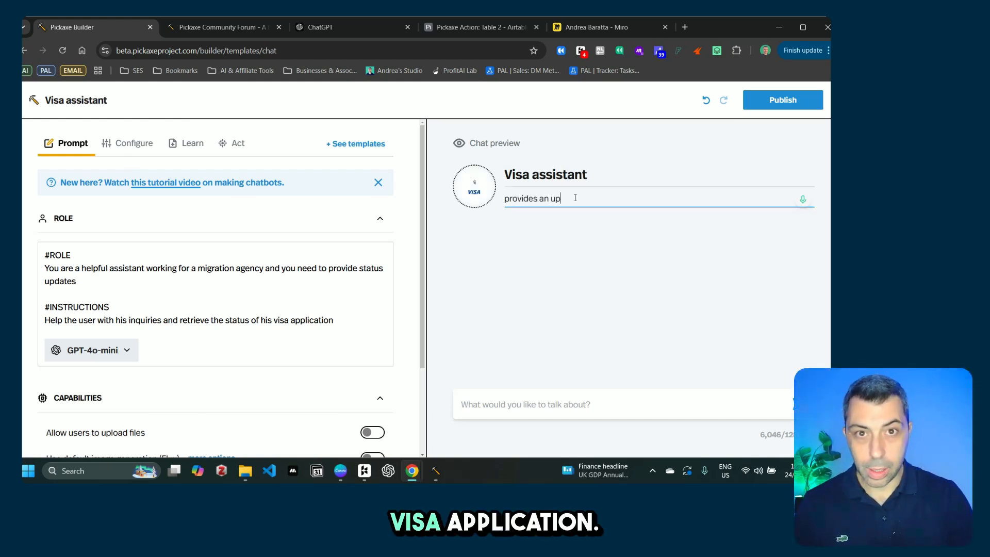
{"action": "type", "text": "date of your "}
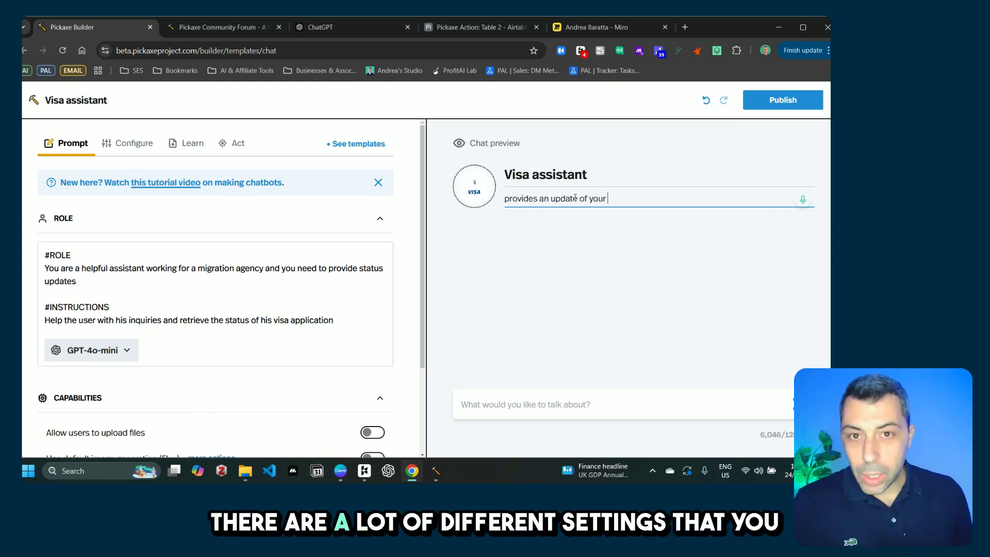
{"action": "type", "text": "visa application"}
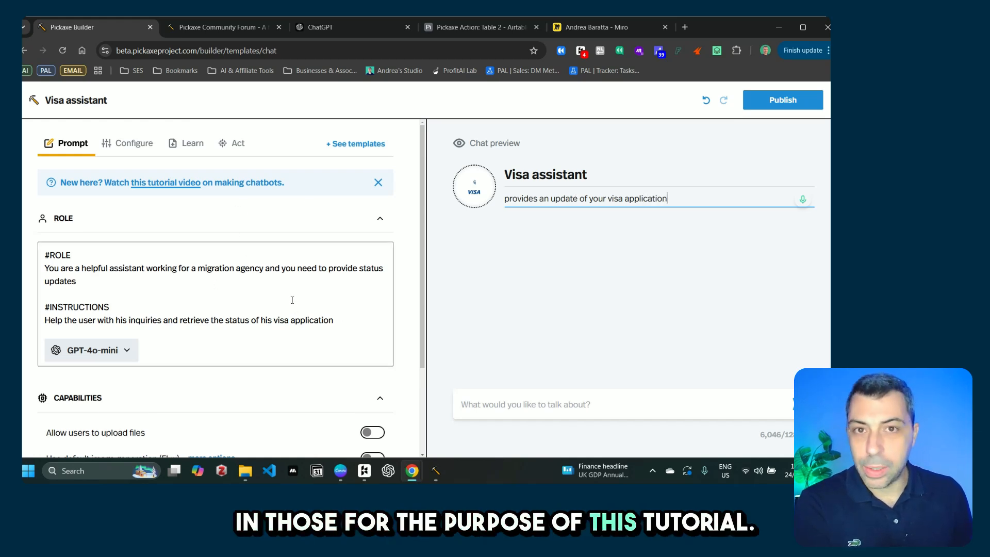
{"action": "scroll", "coordinate": [338, 307], "scroll_direction": "down", "scroll_amount": 1}
{"action": "scroll", "coordinate": [333, 309], "scroll_direction": "down", "scroll_amount": 4}
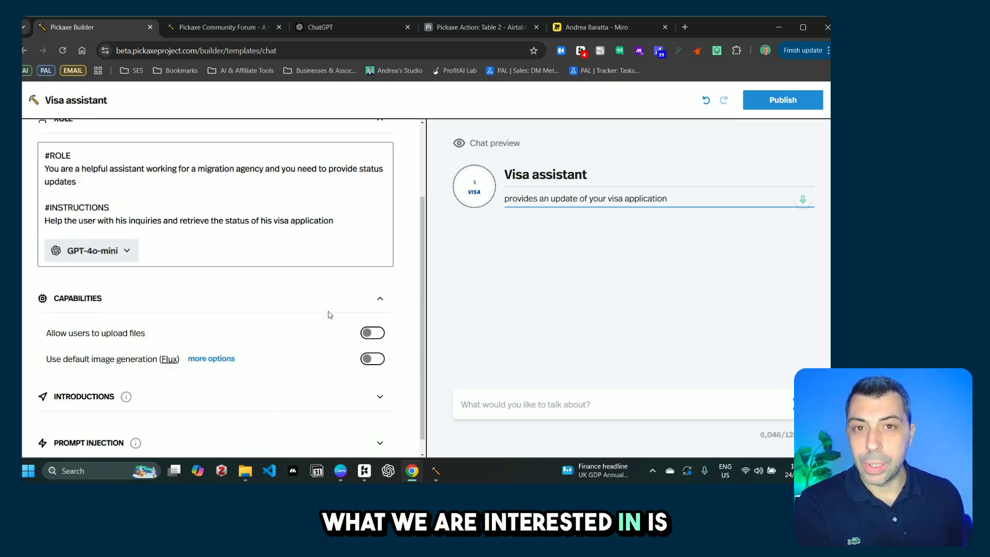
{"action": "scroll", "coordinate": [262, 325], "scroll_direction": "up", "scroll_amount": 1}
{"action": "scroll", "coordinate": [260, 324], "scroll_direction": "up", "scroll_amount": 4}
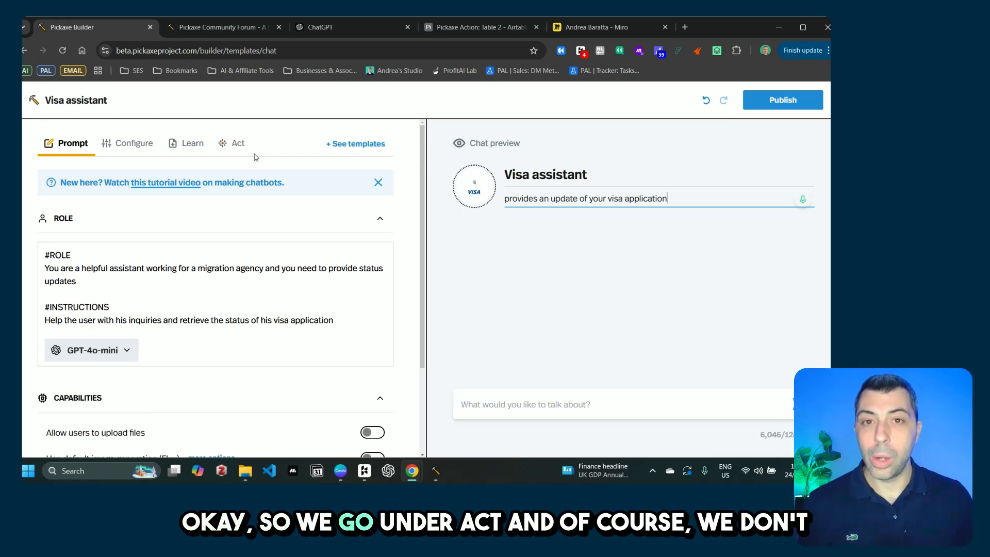
Step: Show the Act settings and scroll to the community actions, including Basic Make Webhook
{"action": "left_click", "coordinate": [239, 146]}
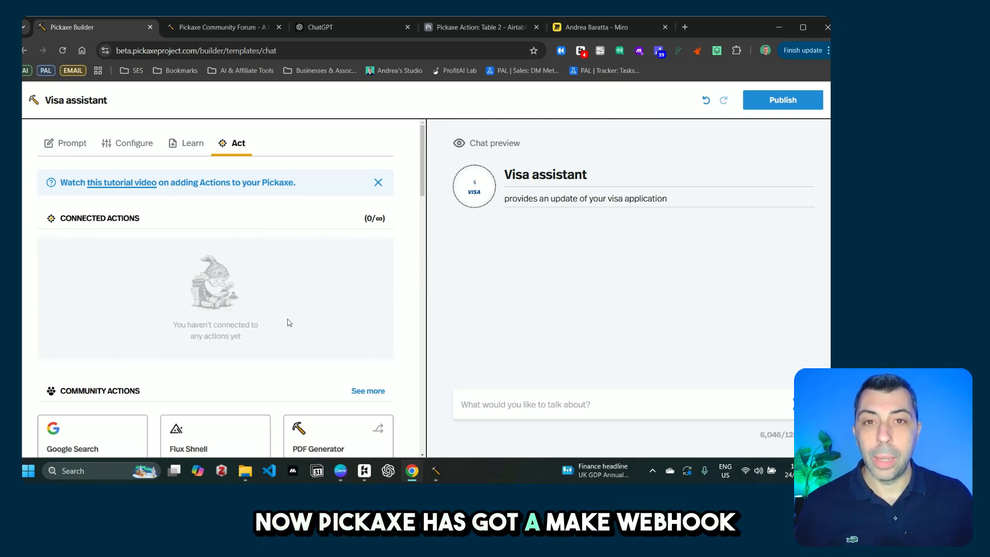
{"action": "scroll", "coordinate": [289, 323], "scroll_direction": "down", "scroll_amount": 5}
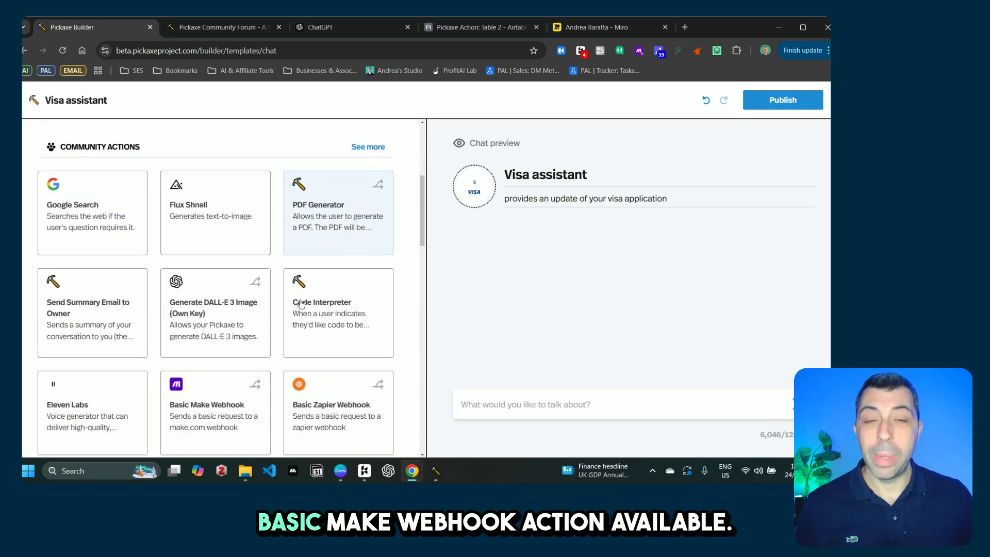
{"action": "scroll", "coordinate": [302, 303], "scroll_direction": "down", "scroll_amount": 2}
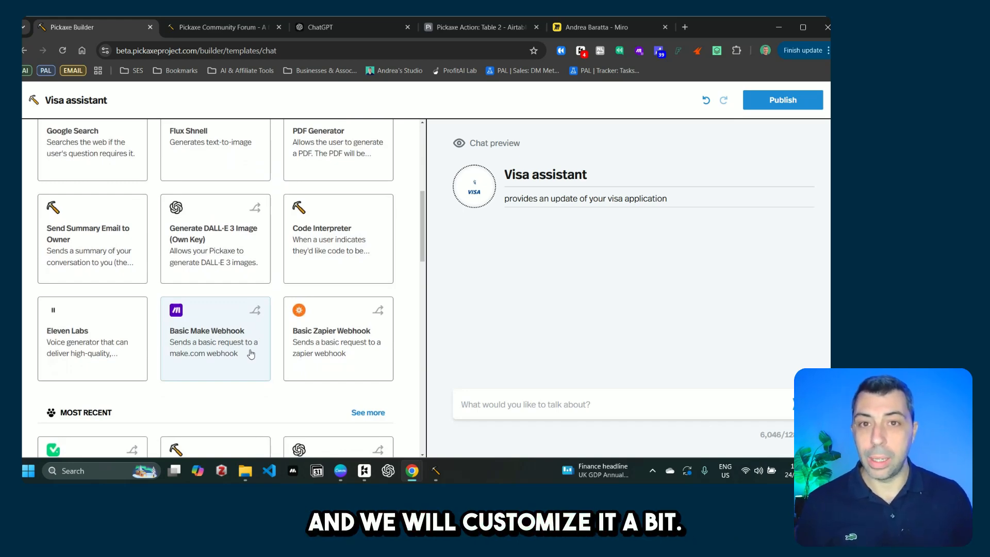
Step: Clone Basic Make Webhook with a trigger prompt sending the client ID to Make, webhook '1'
{"action": "left_click", "coordinate": [255, 312]}
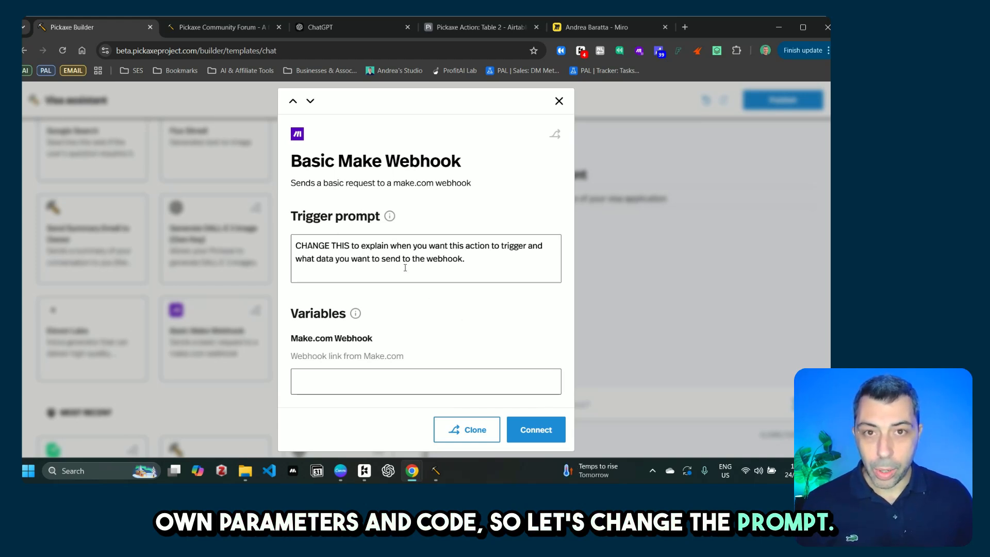
{"action": "left_click_drag", "start_coordinate": [489, 259], "coordinate": [287, 224]}
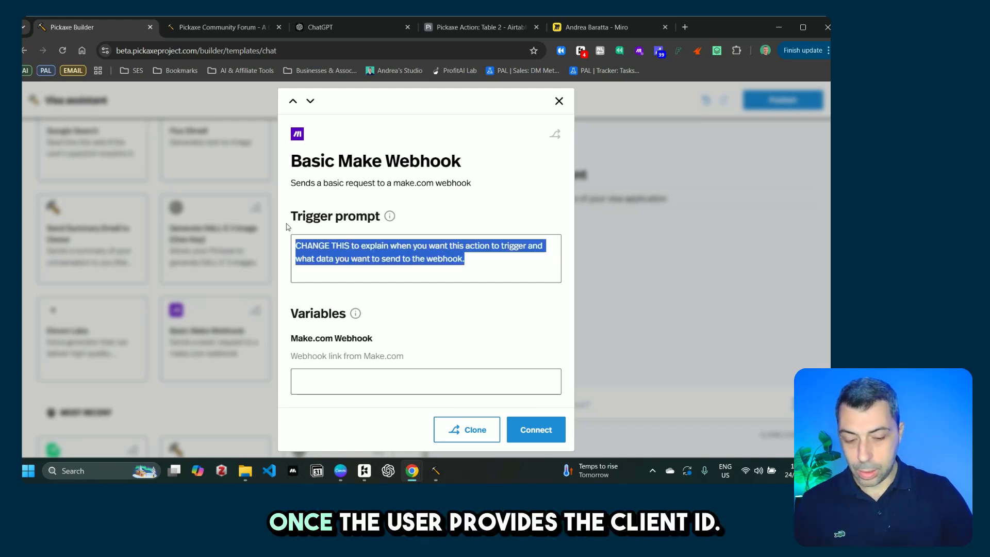
{"action": "type", "text": "once the use"}
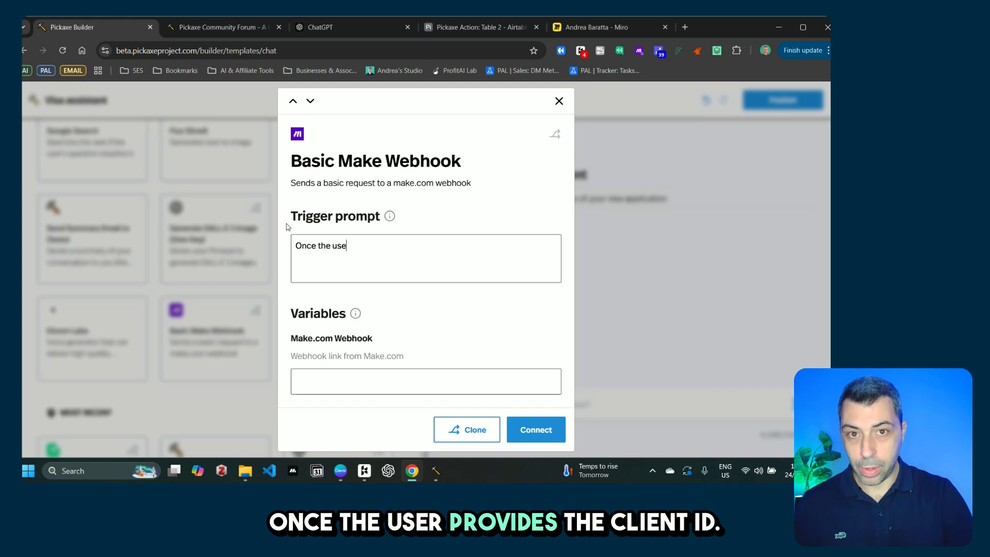
{"action": "type", "text": "r provides the clienb"}
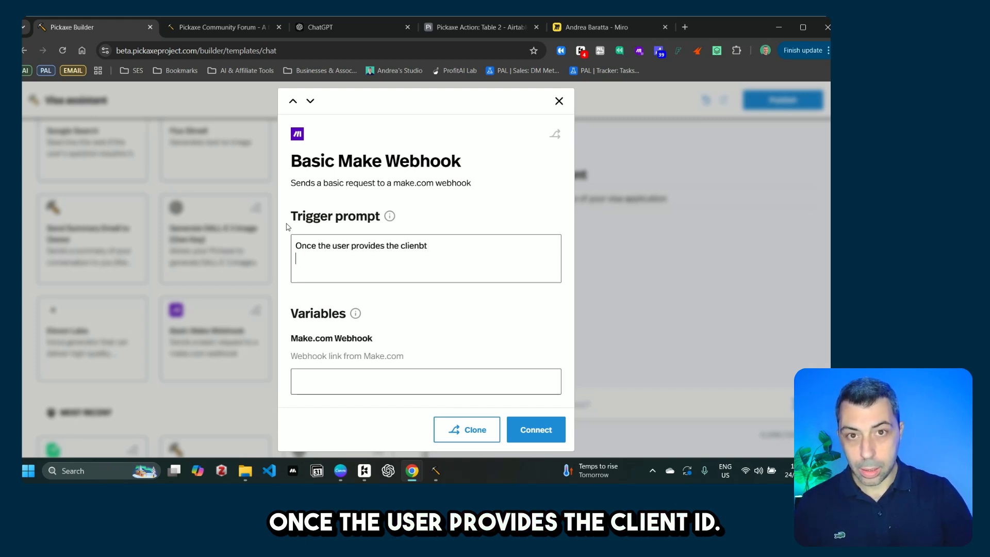
{"action": "key", "text": "BackSpace"}
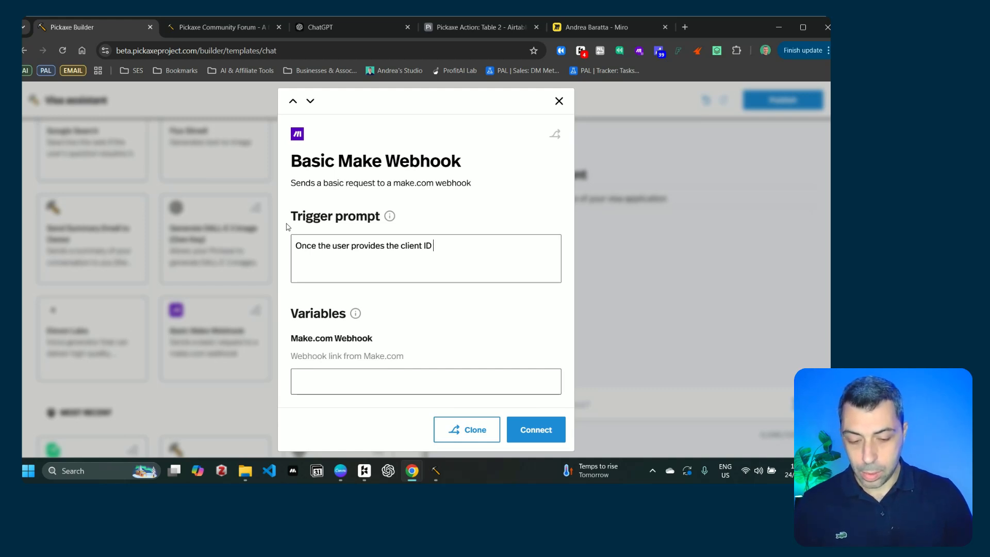
{"action": "type", "text": "send the"}
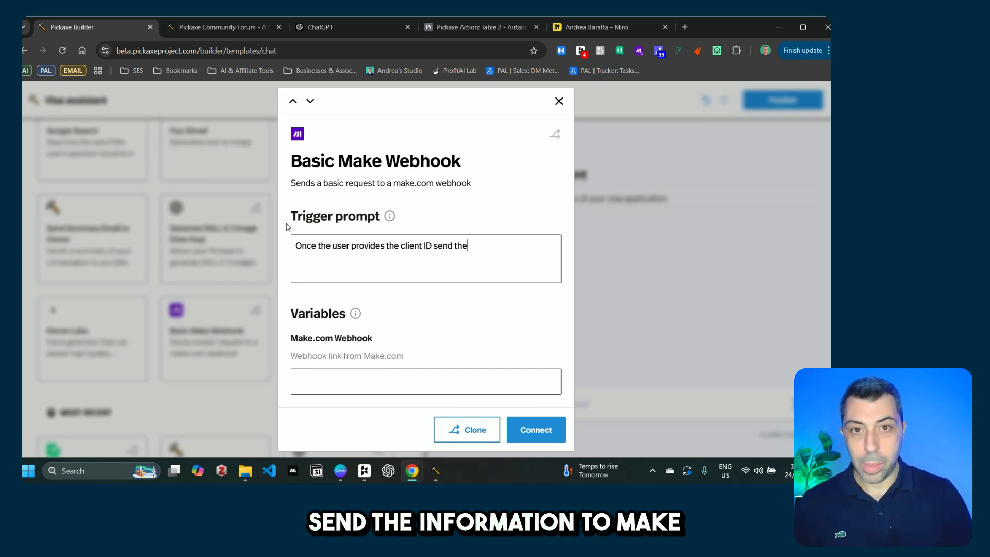
{"action": "type", "text": " information to Make and wa"}
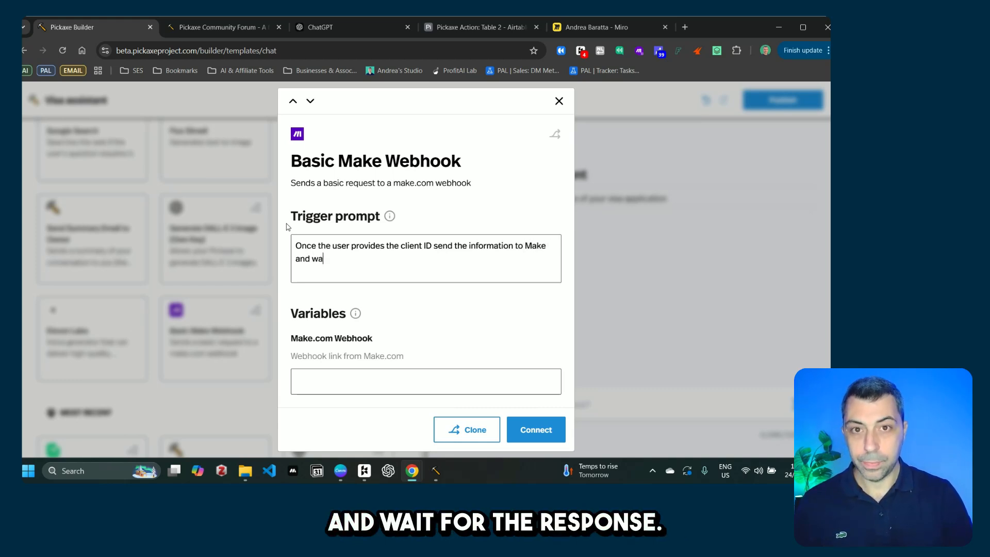
{"action": "type", "text": "it for"}
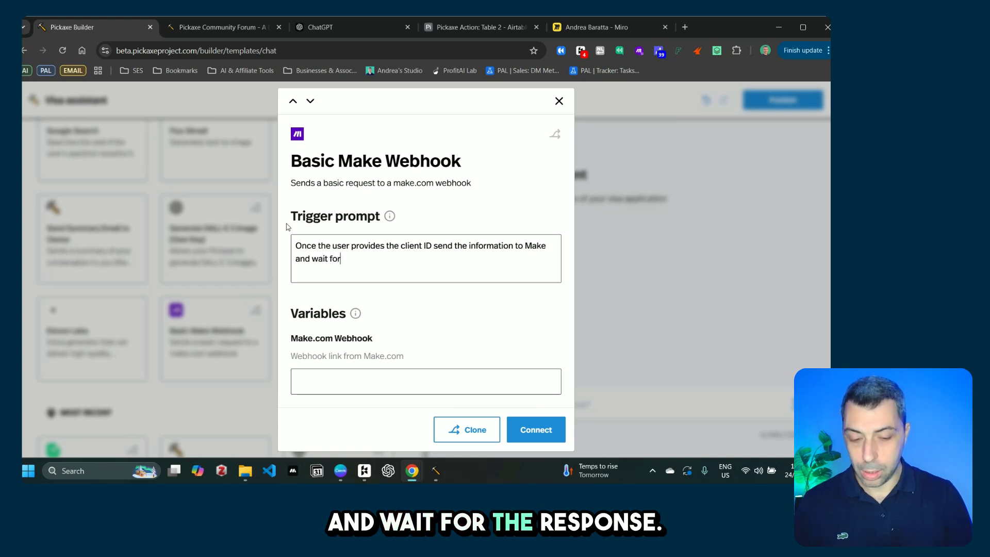
{"action": "type", "text": " the response"}
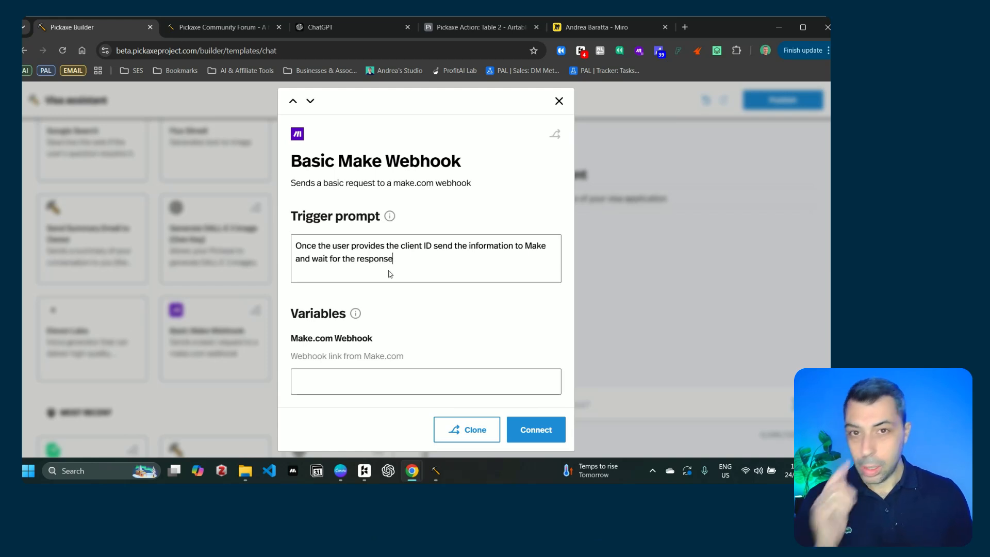
{"action": "left_click", "coordinate": [372, 388]}
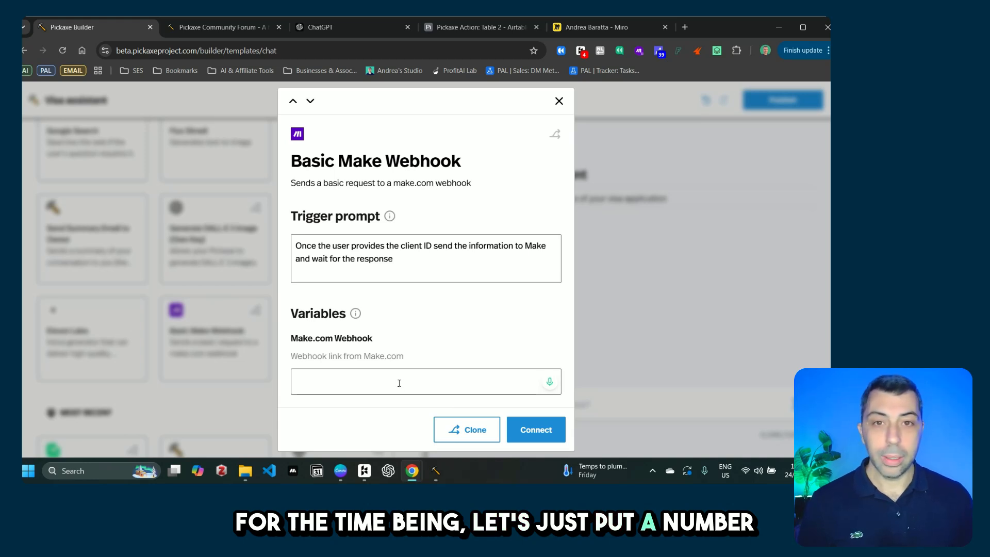
{"action": "type", "text": "1"}
{"action": "mouse_move", "coordinate": [355, 453]}
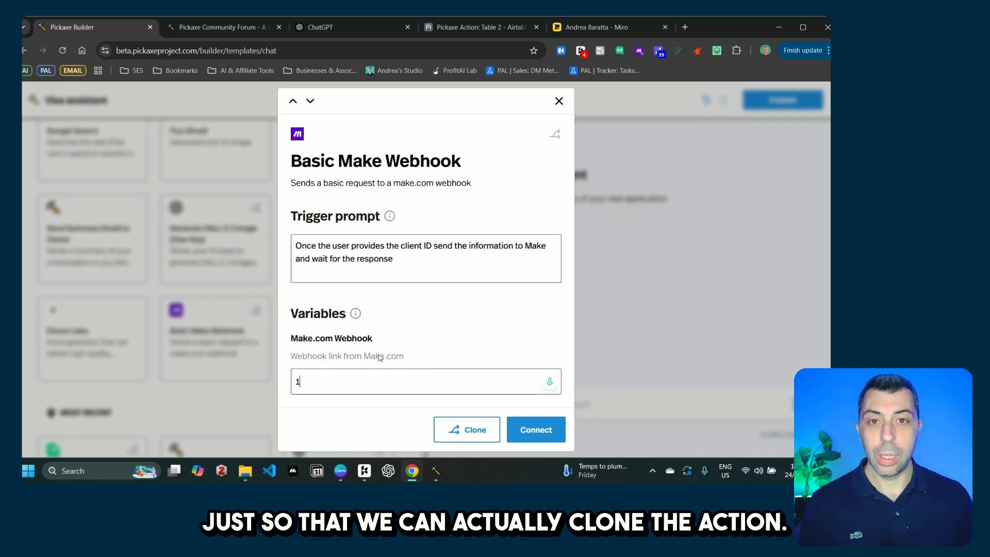
{"action": "left_click", "coordinate": [486, 432]}
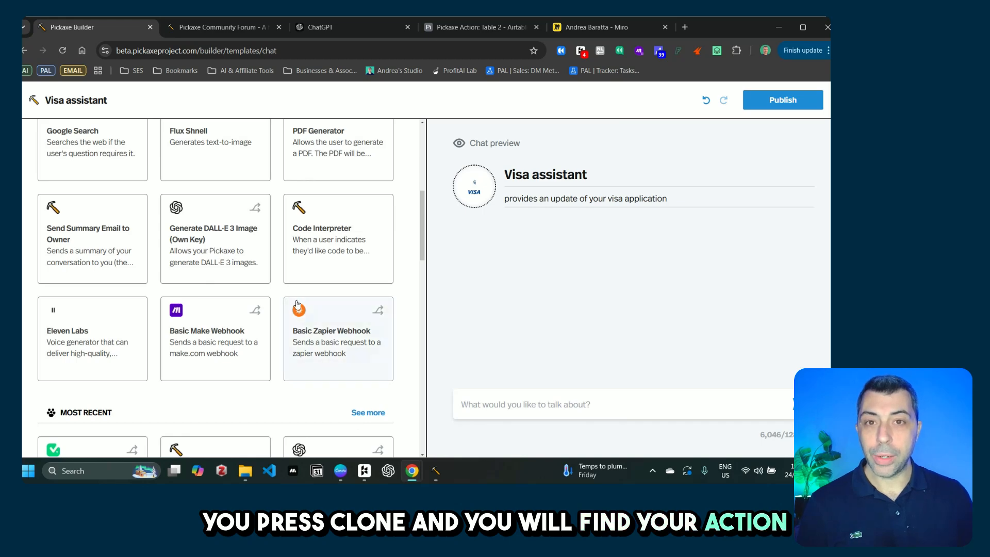
Step: Open the Basic Make Webhook Copy action for editing
{"action": "scroll", "coordinate": [336, 318], "scroll_direction": "down", "scroll_amount": 3}
{"action": "scroll", "coordinate": [308, 317], "scroll_direction": "down", "scroll_amount": 5}
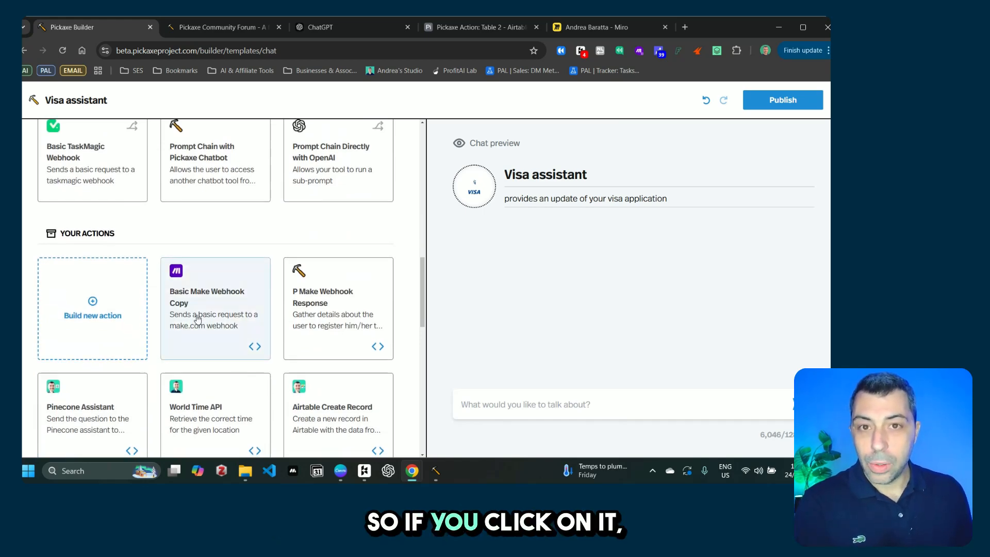
{"action": "left_click", "coordinate": [255, 347]}
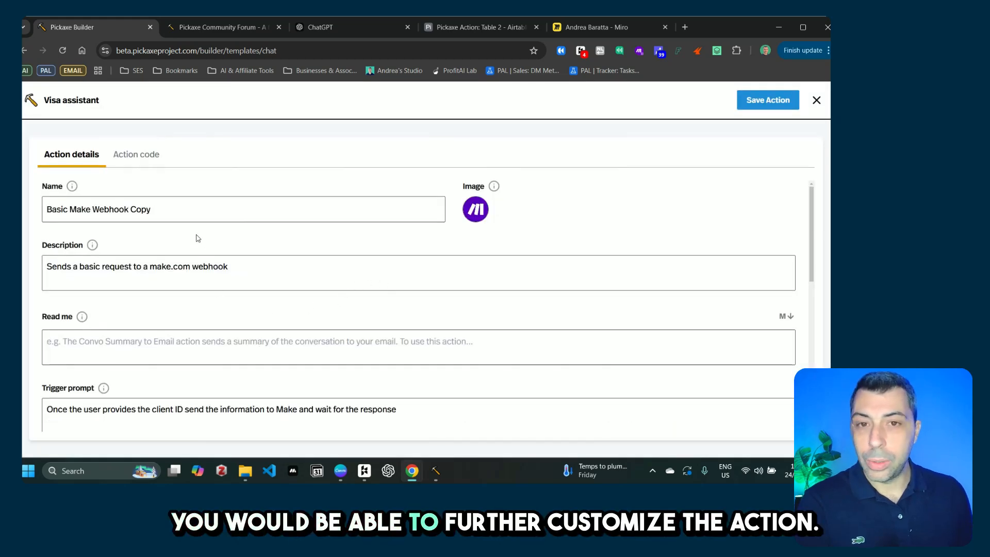
{"action": "scroll", "coordinate": [239, 267], "scroll_direction": "down", "scroll_amount": 2}
{"action": "scroll", "coordinate": [257, 278], "scroll_direction": "up", "scroll_amount": 2}
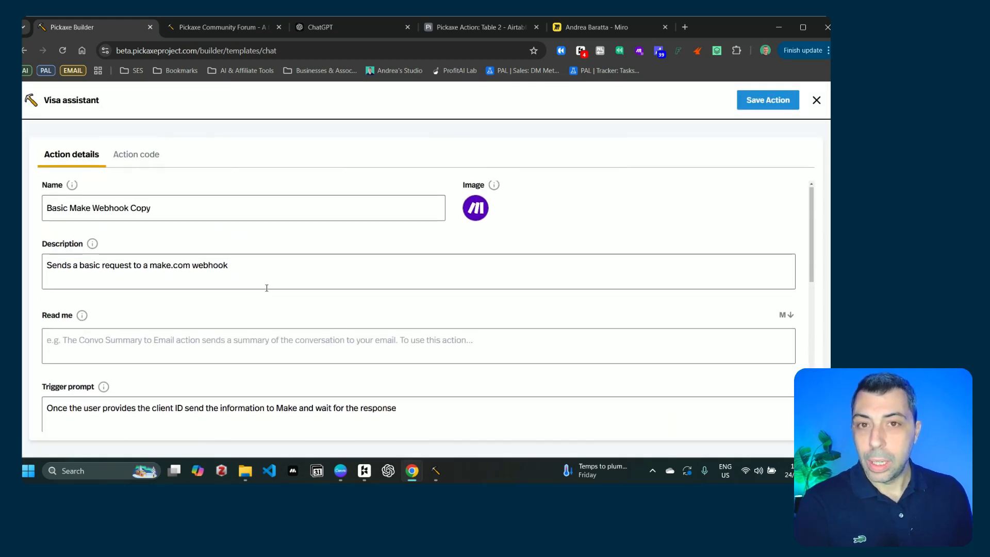
Step: Rename it 'Make Webhook with Response' and append 'and waits for the response' to its description
{"action": "left_click", "coordinate": [146, 206]}
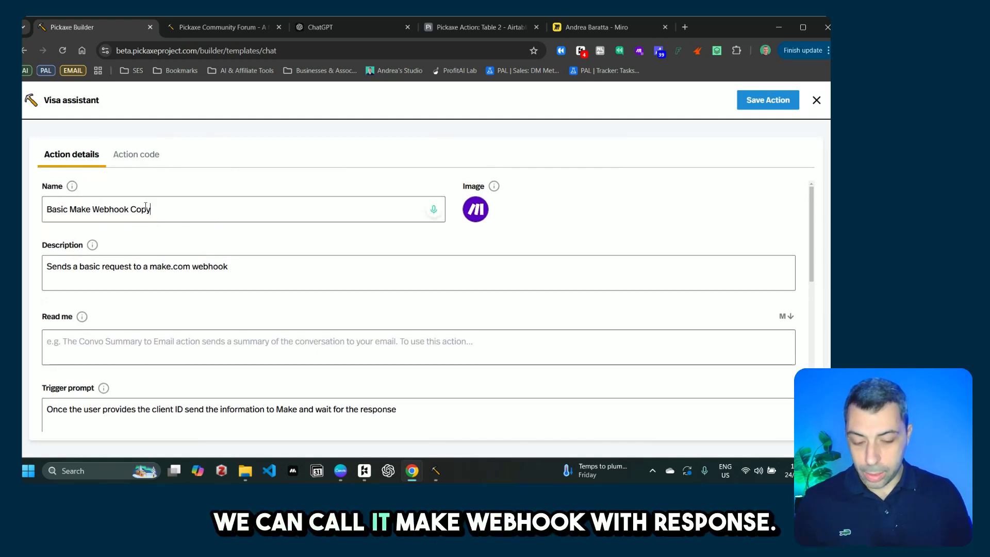
{"action": "left_click_drag", "start_coordinate": [150, 208], "coordinate": [39, 210]}
{"action": "type", "text": "Ma"}
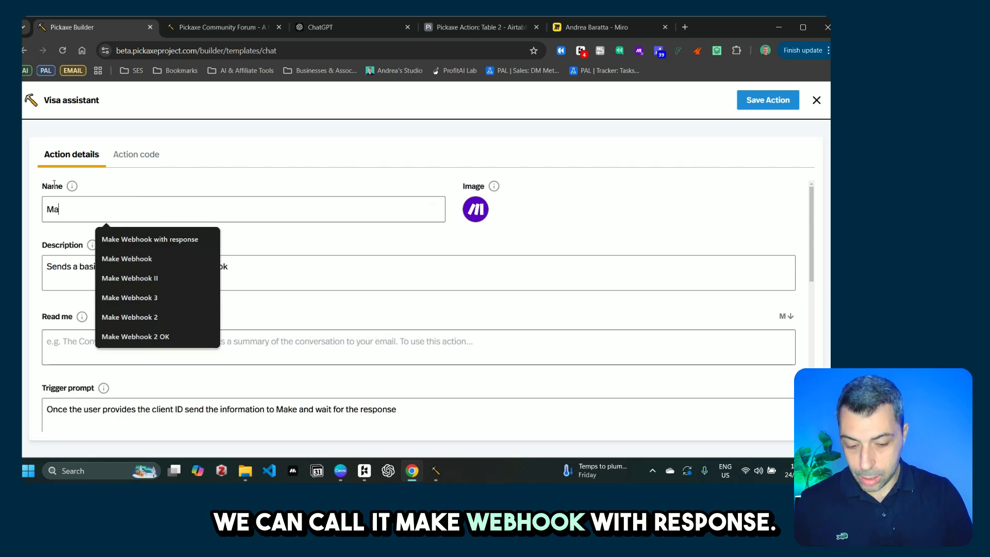
{"action": "type", "text": "ke Webh"}
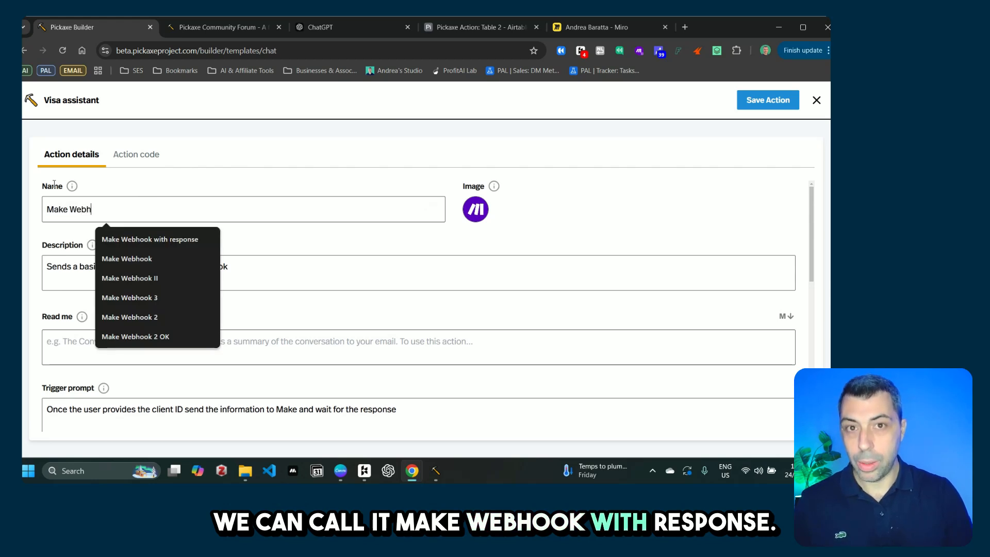
{"action": "type", "text": "ook with Respon"}
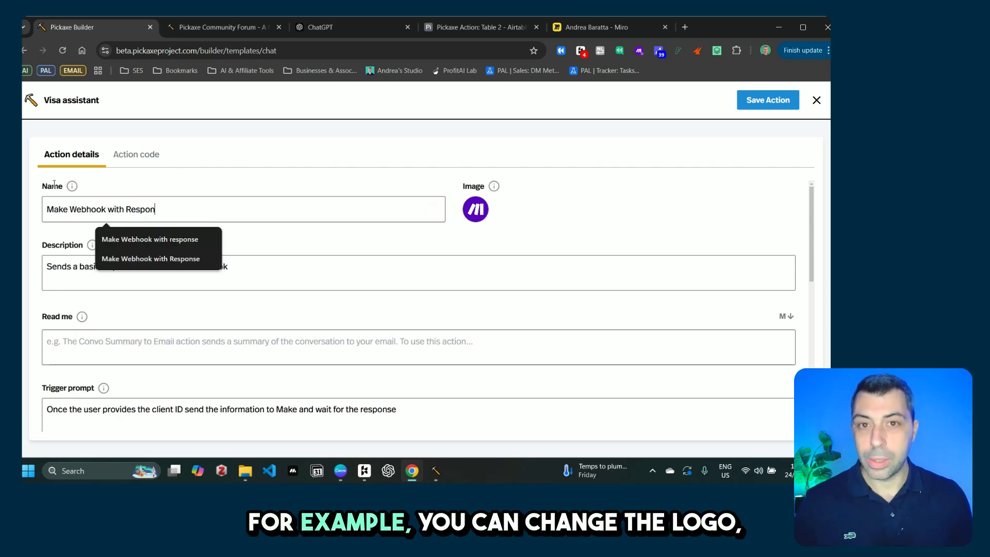
{"action": "type", "text": "se"}
{"action": "left_click", "coordinate": [262, 271]}
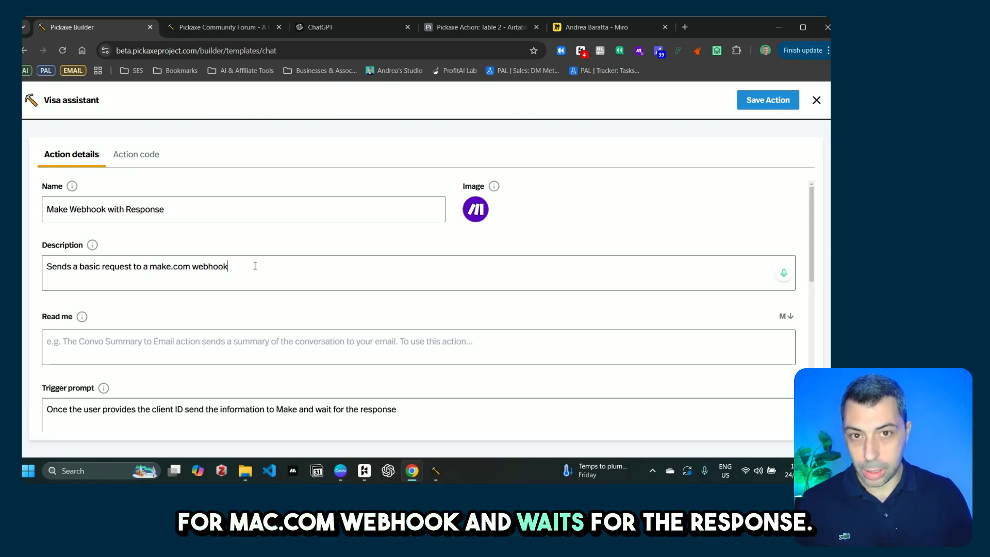
{"action": "type", "text": "and wait"}
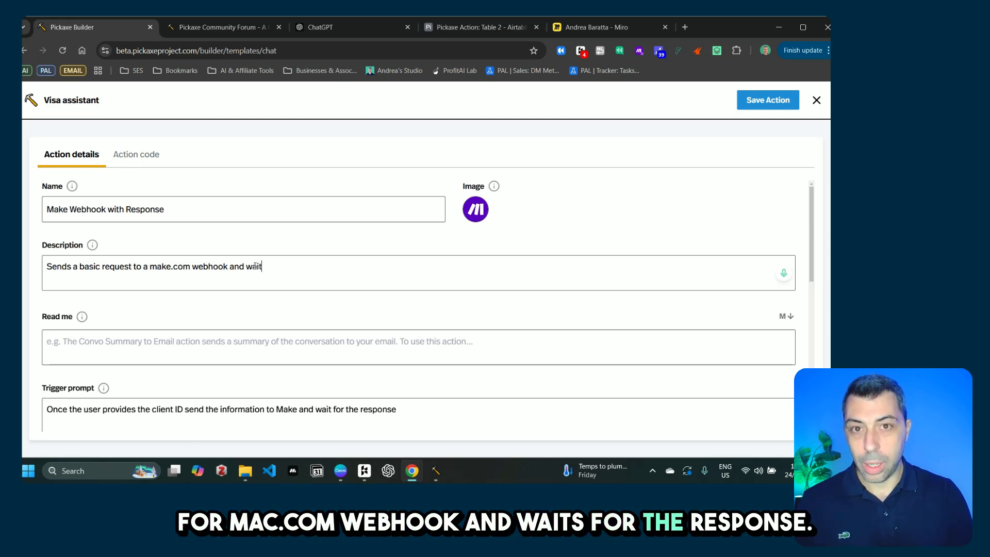
{"action": "type", "text": "s for the response"}
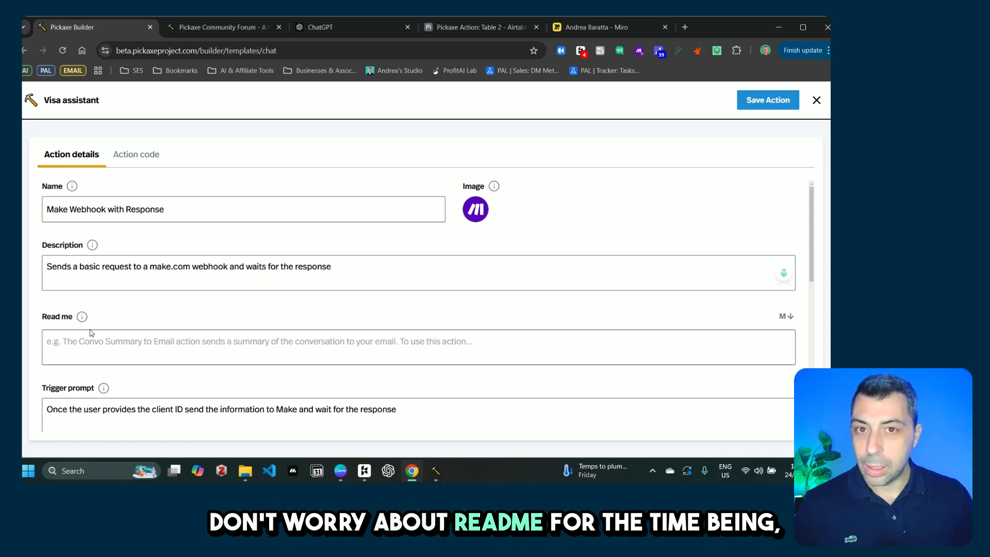
{"action": "scroll", "coordinate": [177, 352], "scroll_direction": "down", "scroll_amount": 1}
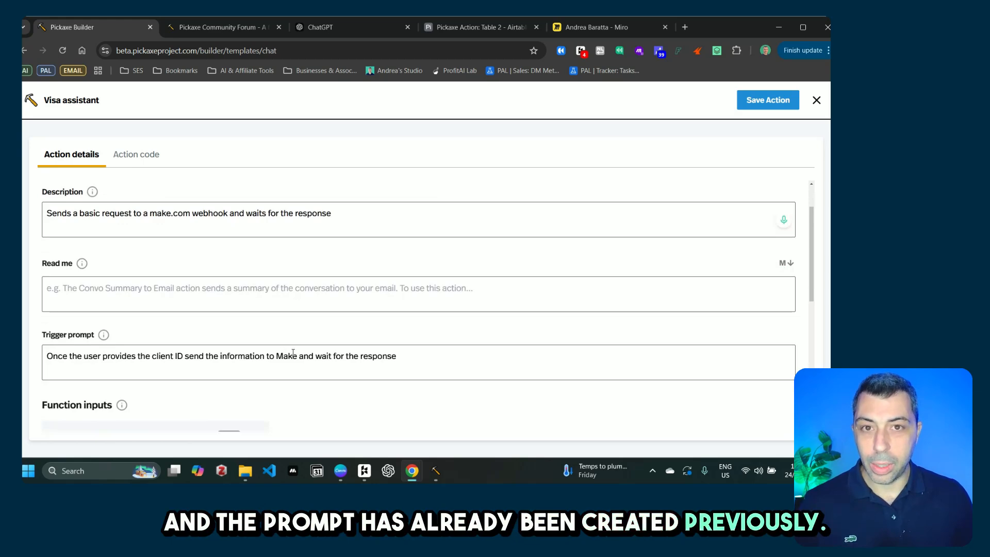
{"action": "scroll", "coordinate": [293, 354], "scroll_direction": "down", "scroll_amount": 3}
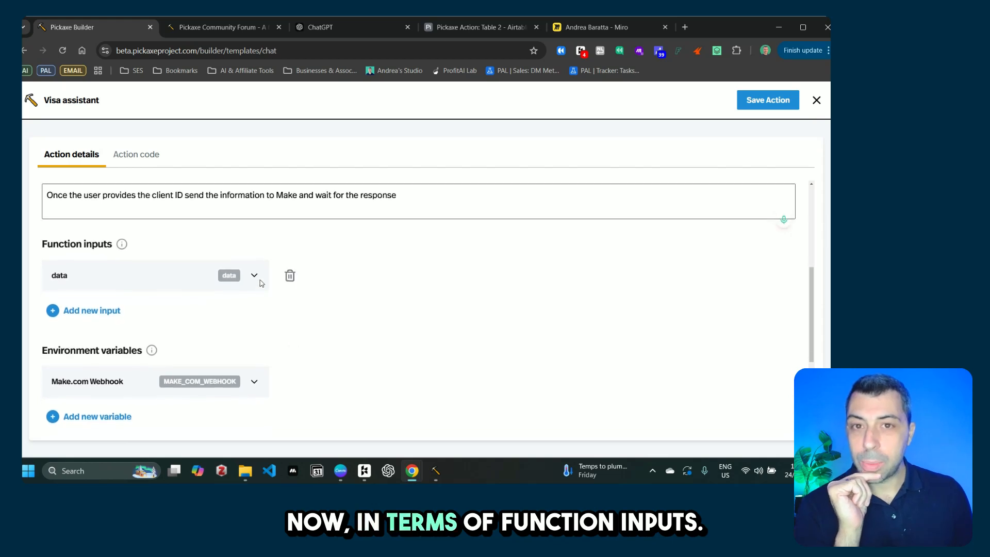
Step: Delete the 'data' input and the Make.com Webhook variable, and add a new function input
{"action": "left_click", "coordinate": [290, 276]}
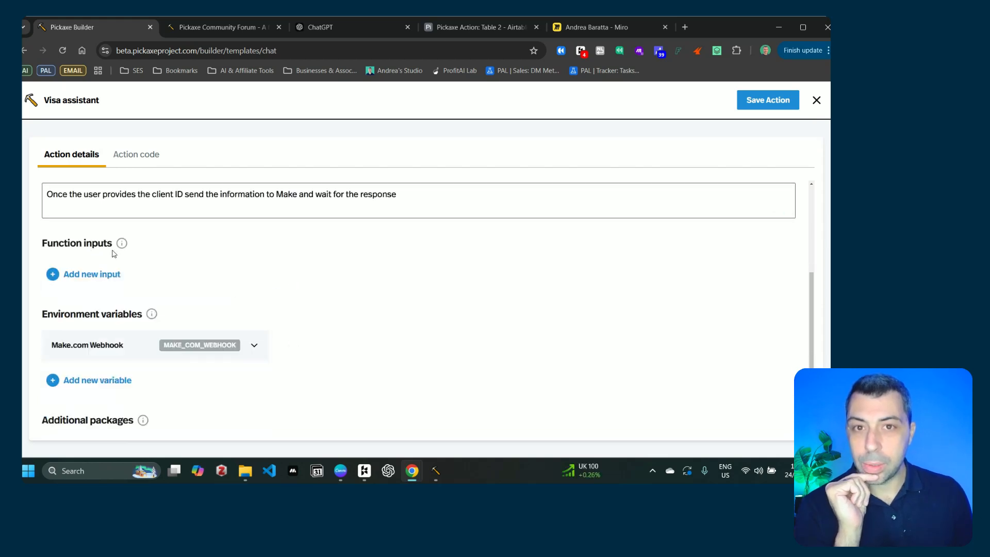
{"action": "left_click", "coordinate": [290, 345]}
{"action": "left_click", "coordinate": [95, 274]}
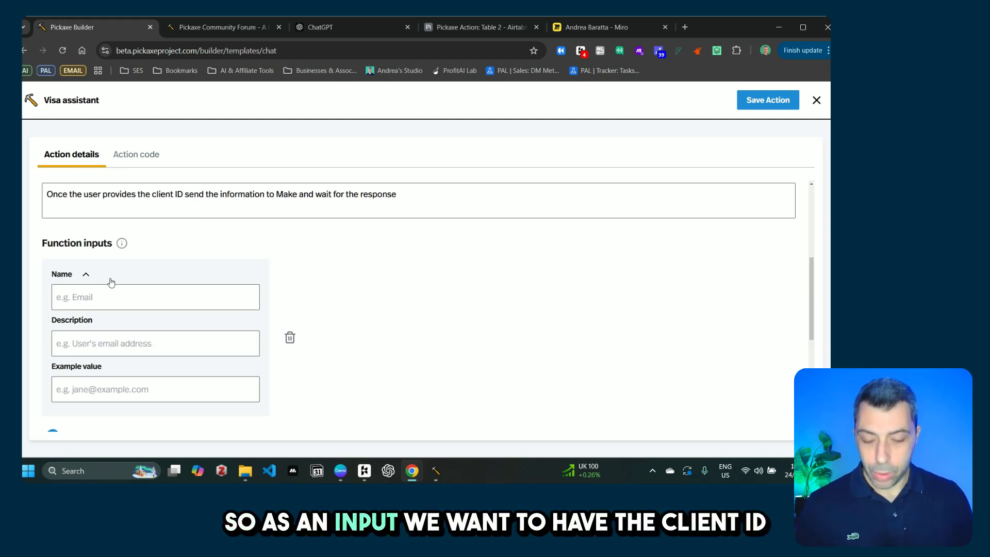
Step: Name the input 'Client ID', describe it 'The client ID reference', with example value 1250
{"action": "left_click", "coordinate": [125, 293]}
{"action": "type", "text": "Cl"}
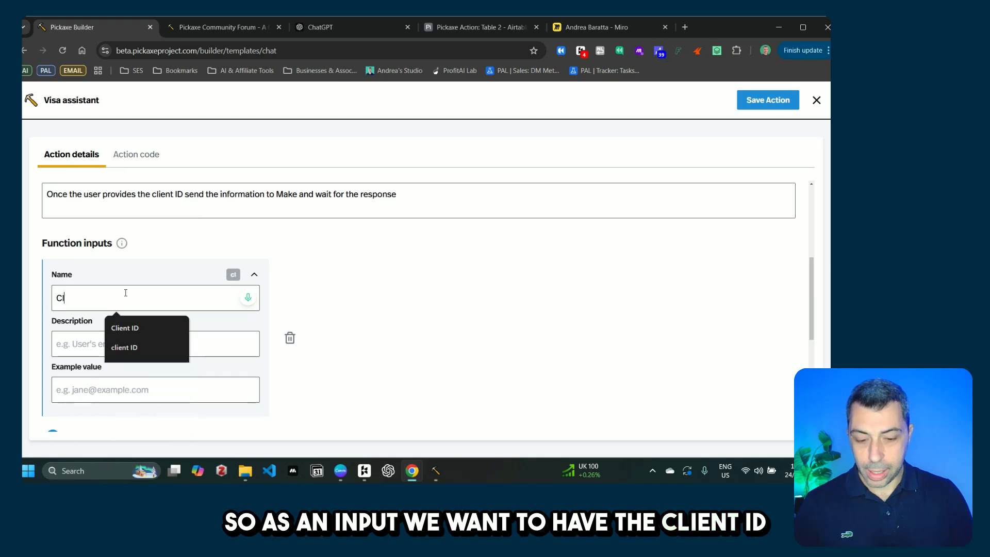
{"action": "type", "text": "ient ID"}
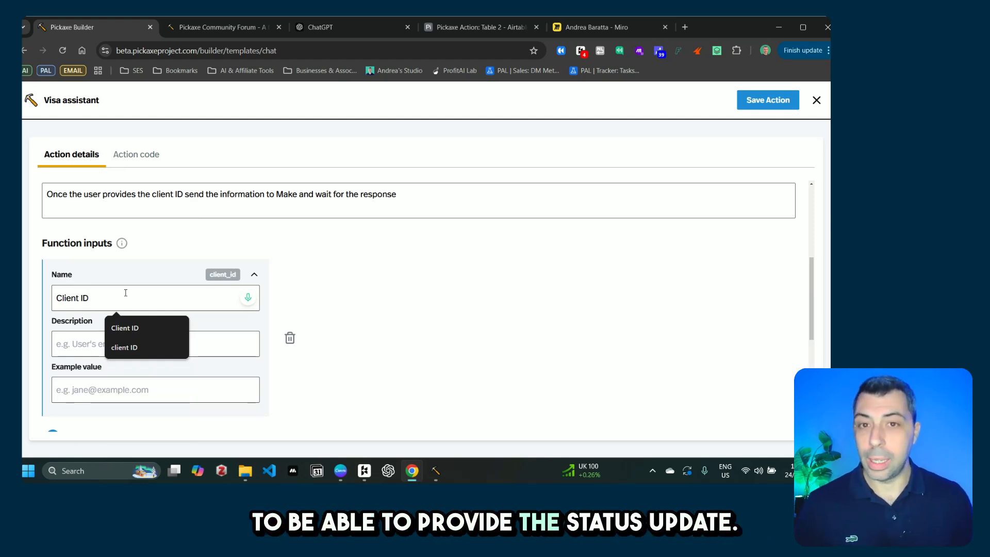
{"action": "left_click", "coordinate": [107, 344]}
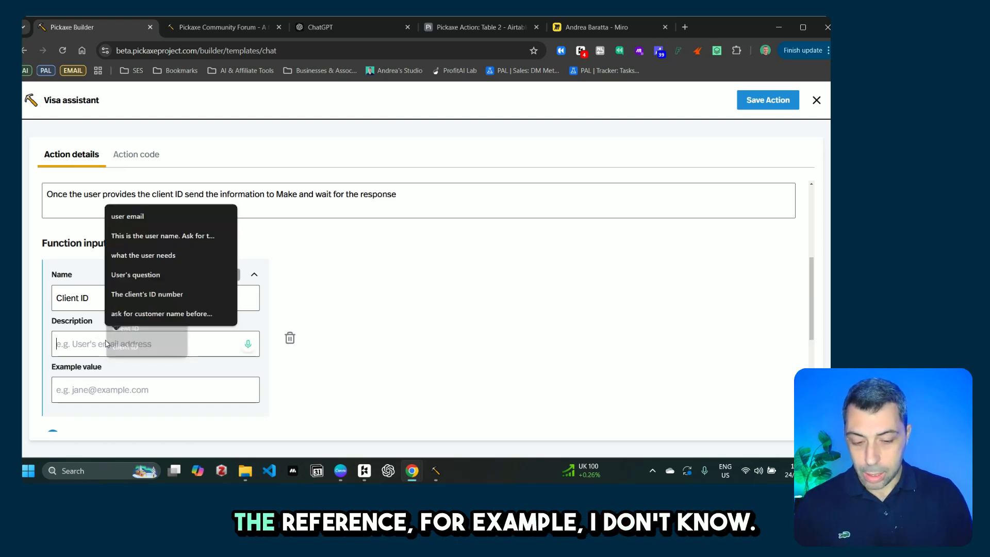
{"action": "type", "text": "The client"}
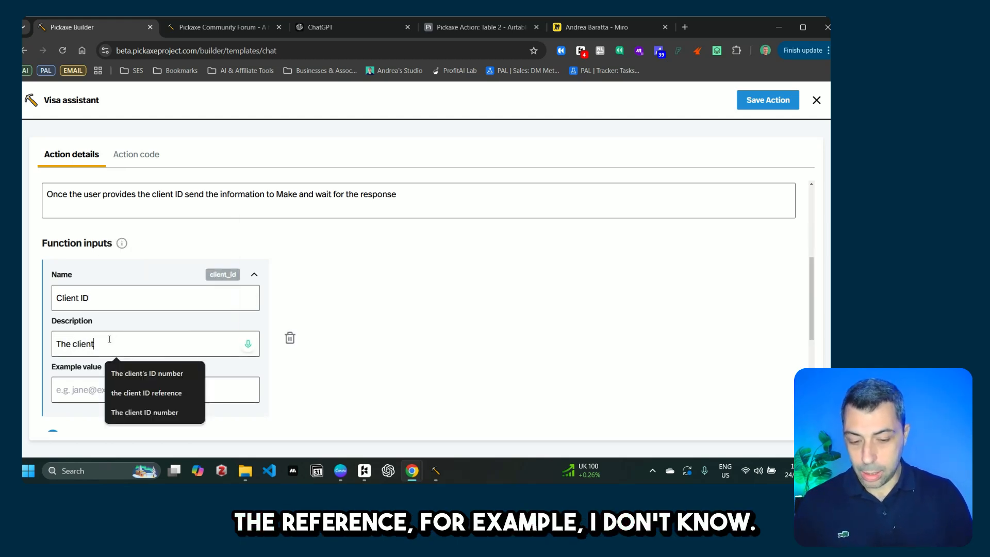
{"action": "type", "text": " ID referen"}
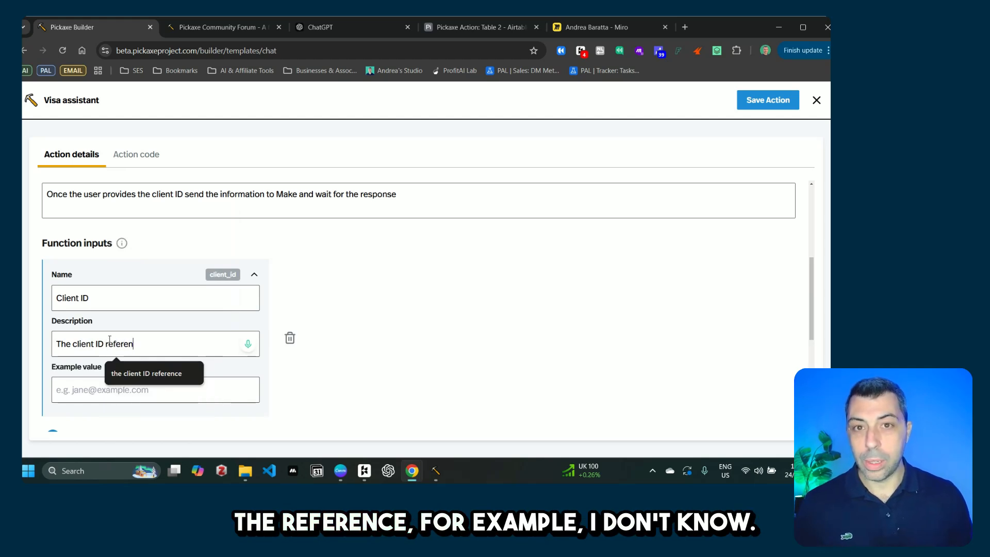
{"action": "type", "text": "ce"}
{"action": "left_click", "coordinate": [126, 381]}
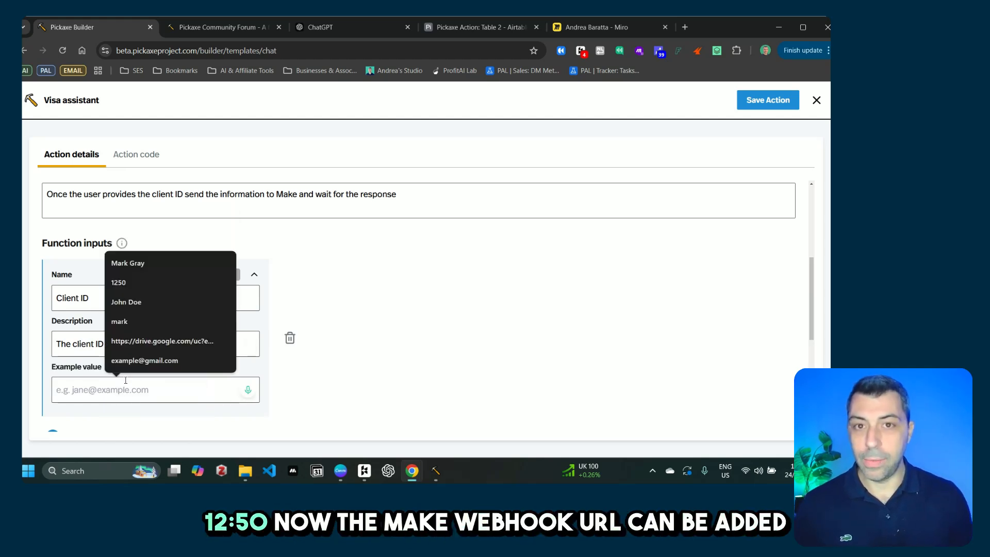
{"action": "type", "text": "1250"}
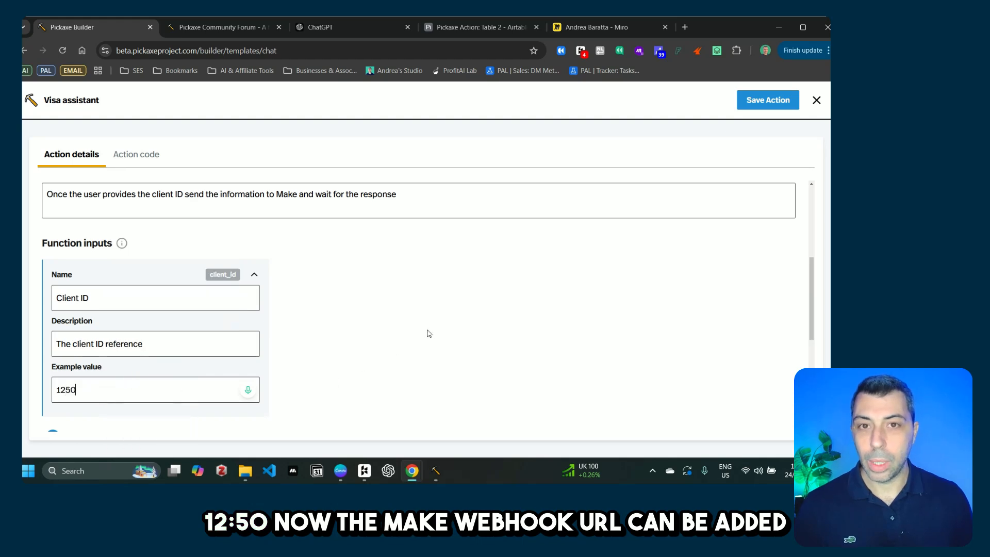
{"action": "scroll", "coordinate": [387, 343], "scroll_direction": "down", "scroll_amount": 3}
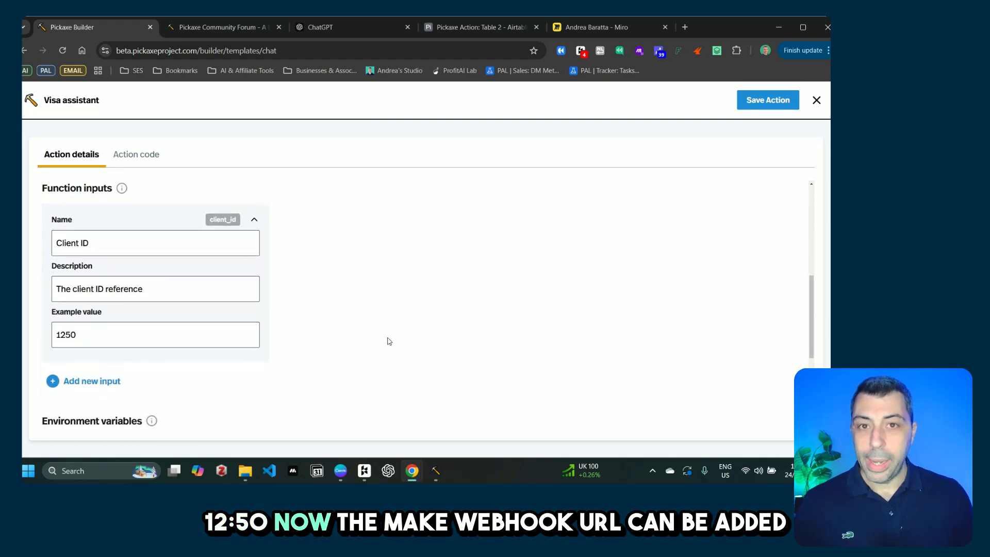
{"action": "scroll", "coordinate": [390, 341], "scroll_direction": "down", "scroll_amount": 3}
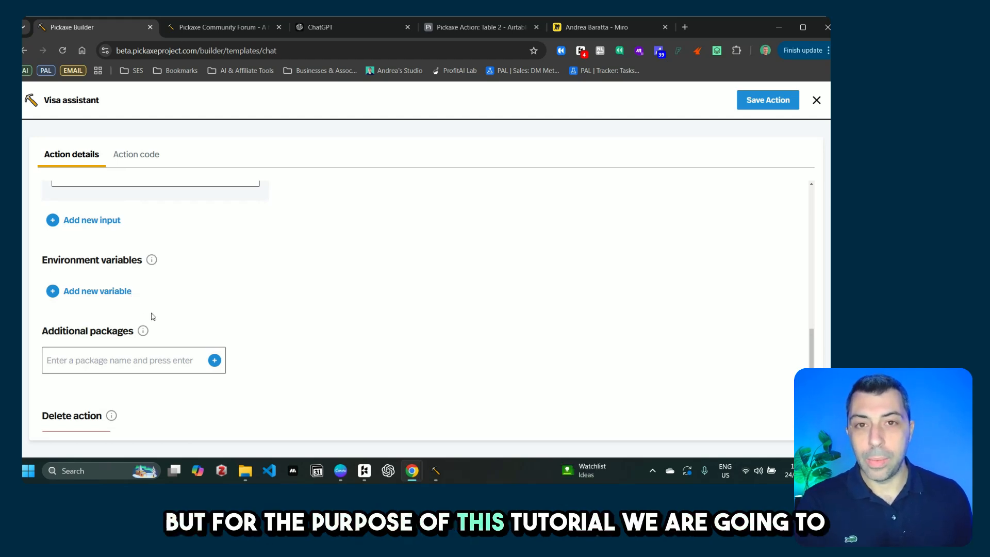
{"action": "scroll", "coordinate": [154, 319], "scroll_direction": "down", "scroll_amount": 2}
{"action": "scroll", "coordinate": [186, 315], "scroll_direction": "up", "scroll_amount": 3}
{"action": "scroll", "coordinate": [187, 315], "scroll_direction": "up", "scroll_amount": 10}
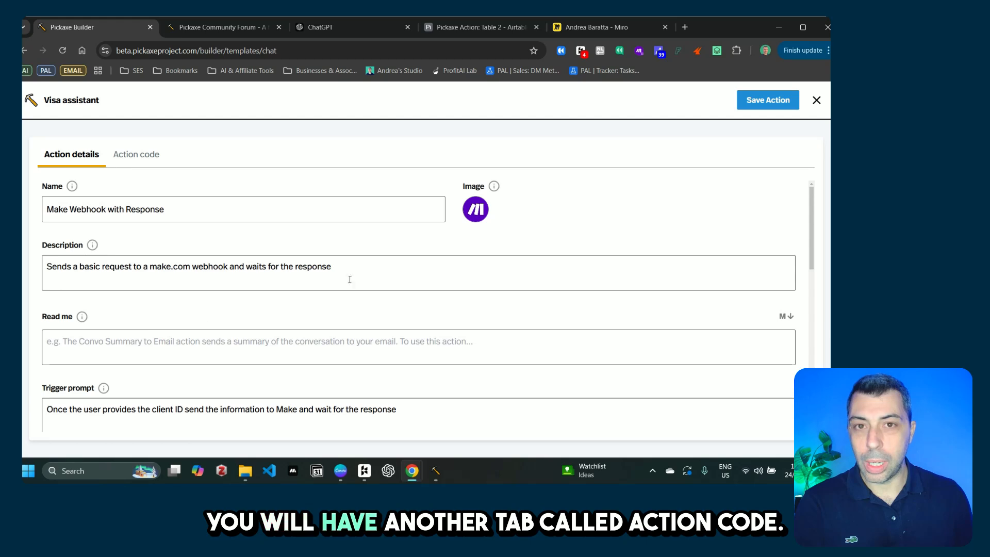
Step: In the action's Python code, delete the webhook request code after the docstring
{"action": "left_click", "coordinate": [148, 161]}
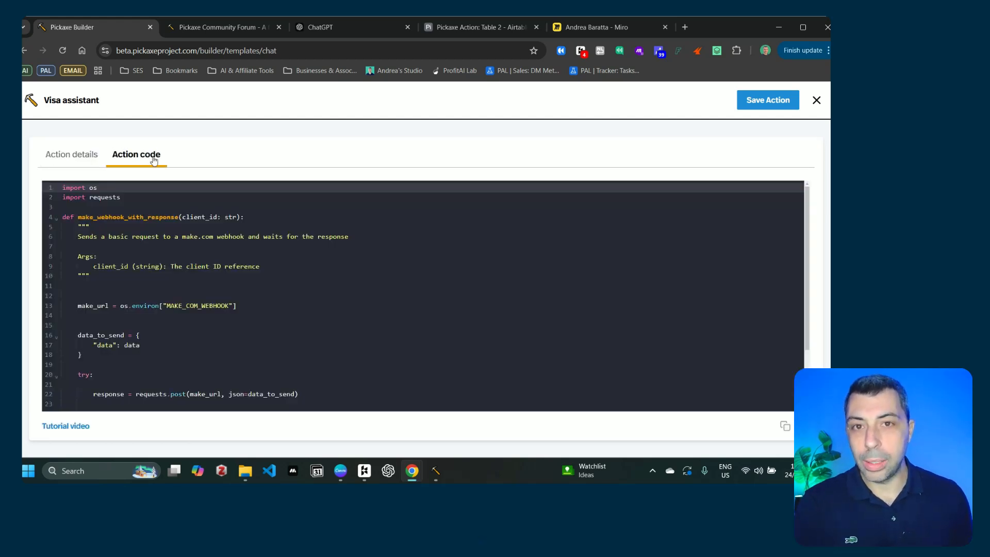
{"action": "left_click_drag", "start_coordinate": [77, 306], "coordinate": [237, 411]}
{"action": "key", "text": "BackSpace"}
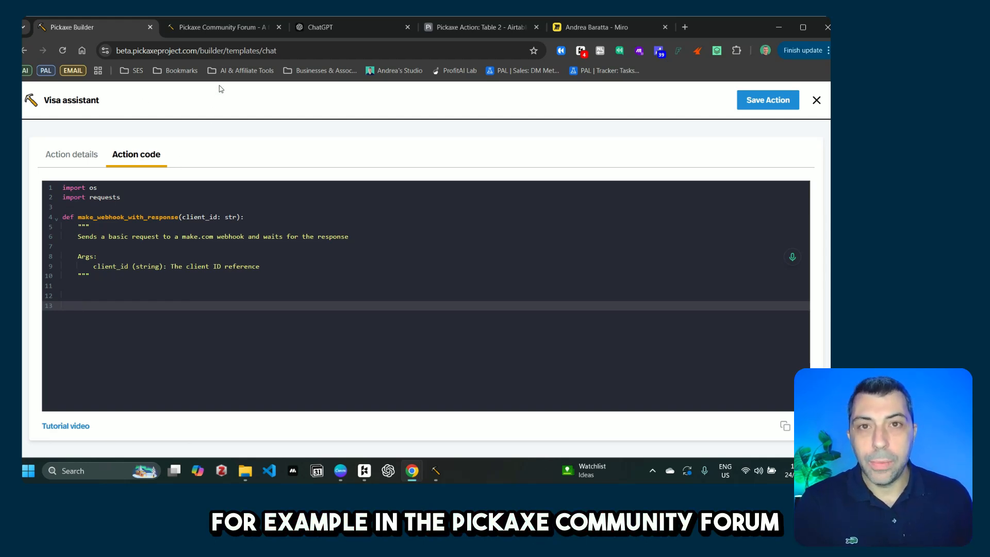
{"action": "left_click", "coordinate": [234, 31]}
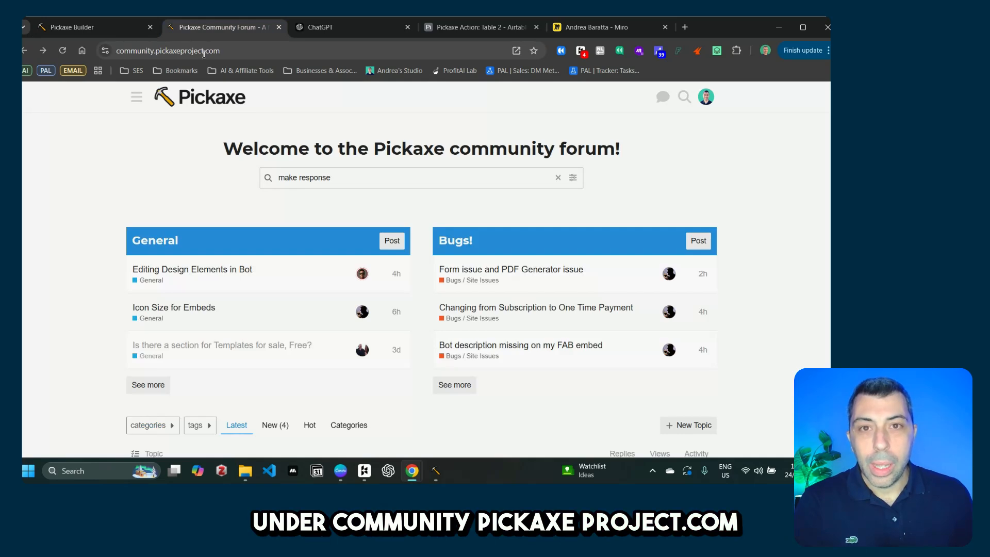
Step: Search the forum for 'make response' and open 'How to create a Make action with response'
{"action": "left_click", "coordinate": [347, 179]}
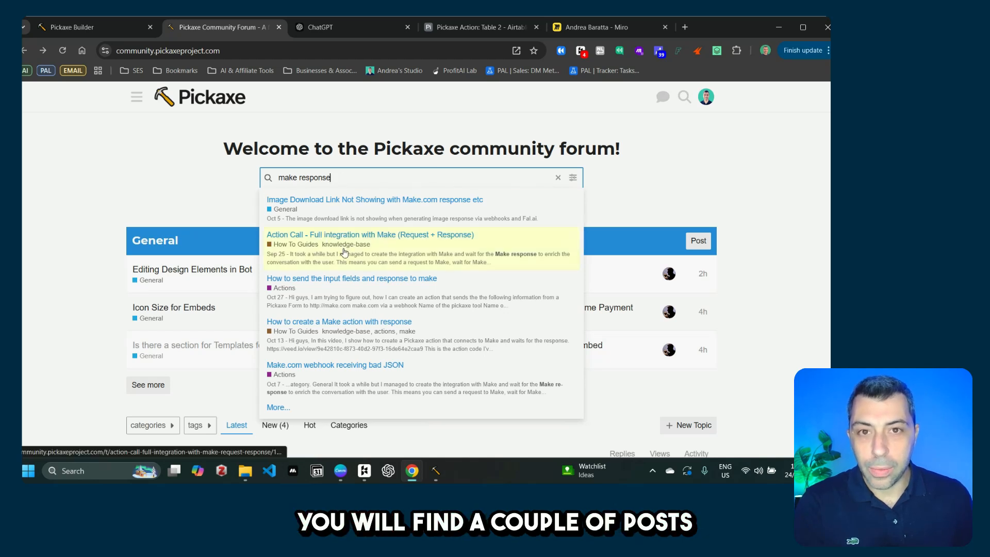
{"action": "left_click", "coordinate": [407, 337]}
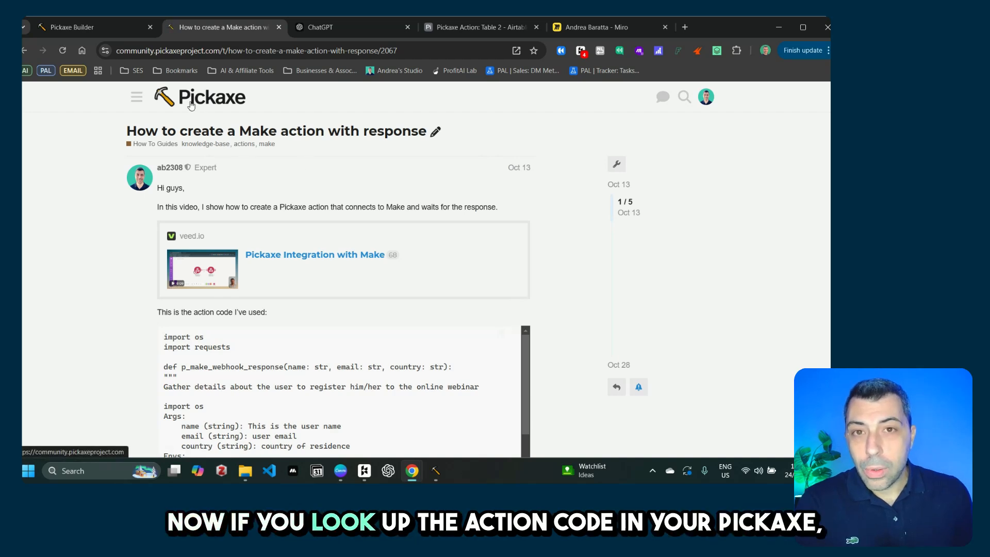
Step: Select the post's example code from '# Insert your code below' through its last line
{"action": "left_click", "coordinate": [116, 28]}
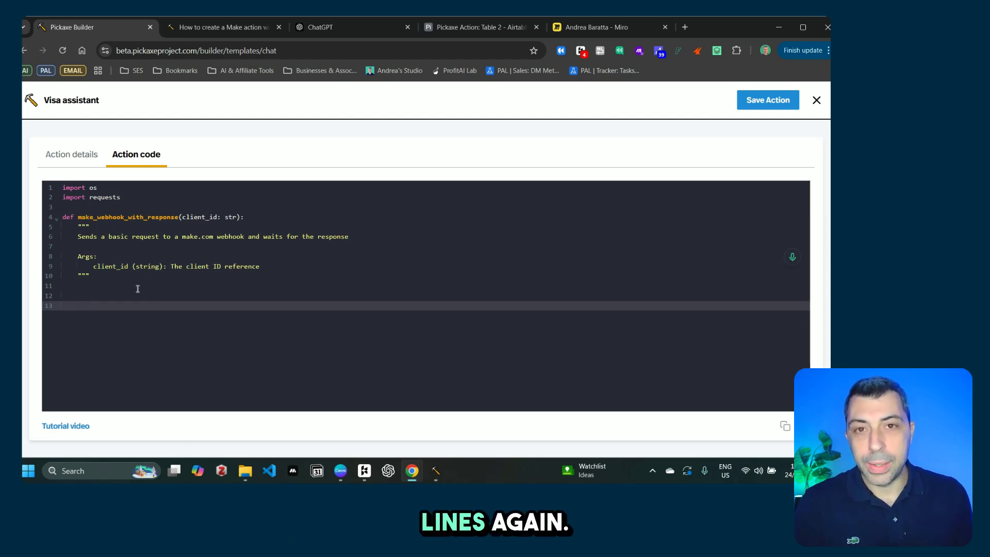
{"action": "left_click", "coordinate": [217, 32]}
{"action": "scroll", "coordinate": [199, 320], "scroll_direction": "down", "scroll_amount": 2}
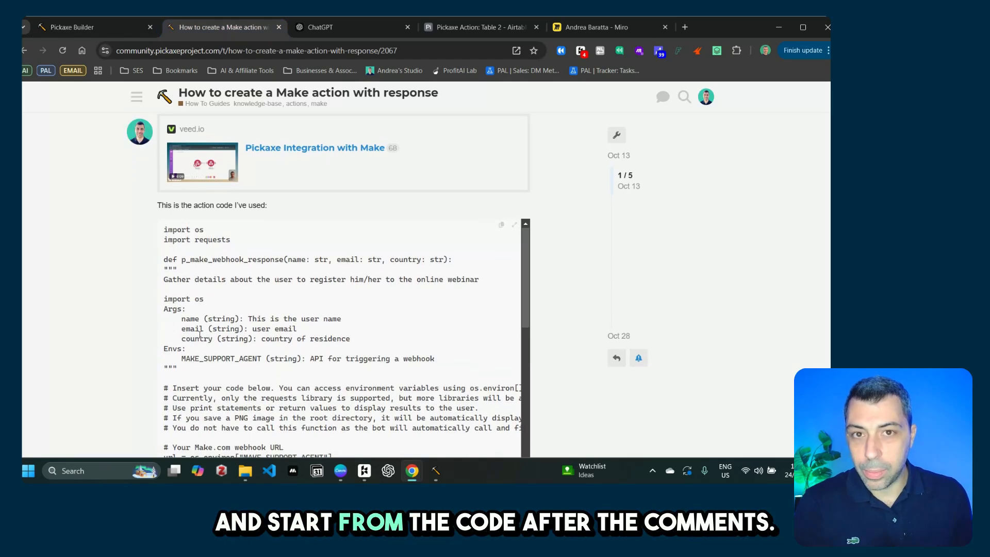
{"action": "scroll", "coordinate": [188, 299], "scroll_direction": "down", "scroll_amount": 1}
{"action": "scroll", "coordinate": [192, 305], "scroll_direction": "down", "scroll_amount": 1}
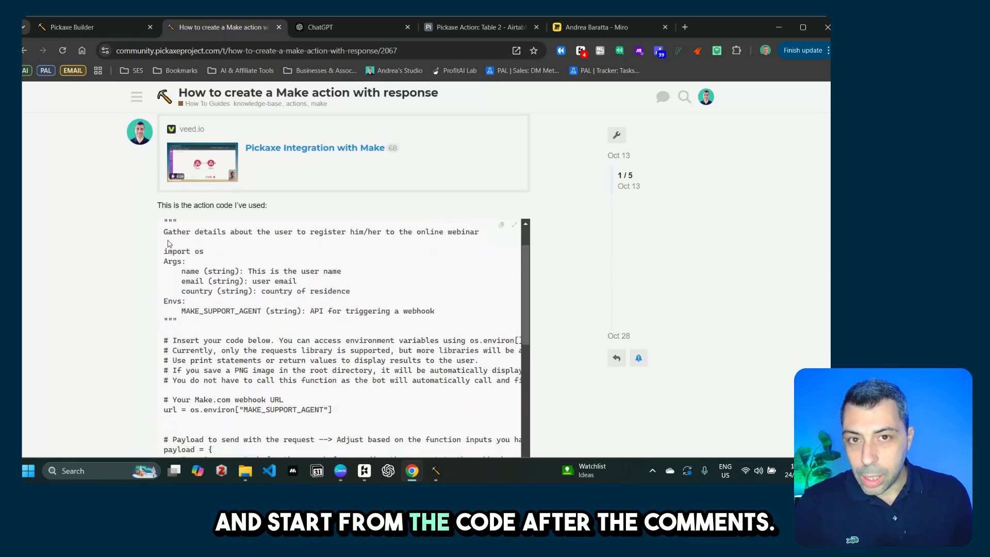
{"action": "scroll", "coordinate": [181, 262], "scroll_direction": "up", "scroll_amount": 1}
{"action": "scroll", "coordinate": [181, 262], "scroll_direction": "up", "scroll_amount": 1}
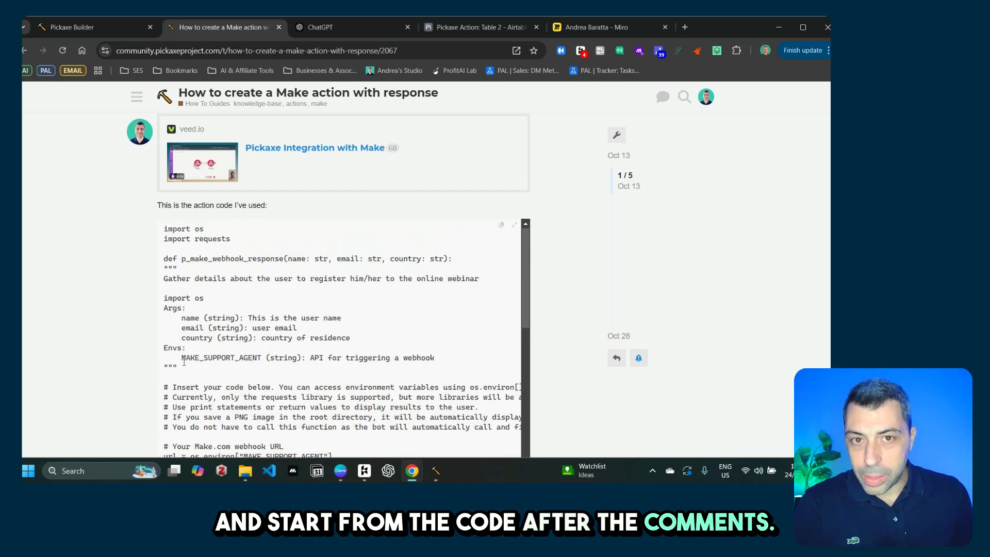
{"action": "left_click_drag", "start_coordinate": [166, 271], "coordinate": [166, 379]}
{"action": "left_click_drag", "start_coordinate": [212, 319], "coordinate": [340, 325]}
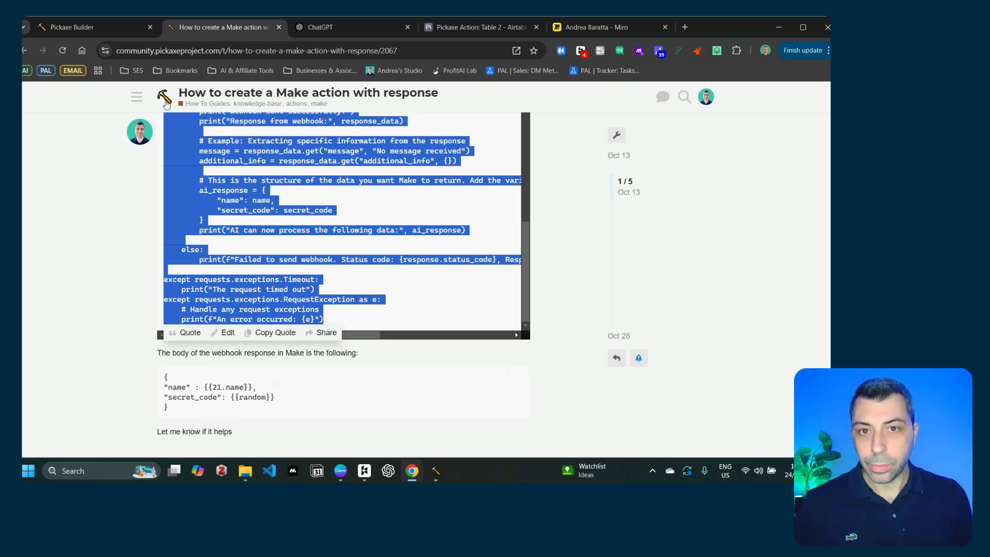
Step: Paste the forum's webhook example code into the Visa assistant action, directly under the docstring
{"action": "left_click", "coordinate": [92, 27]}
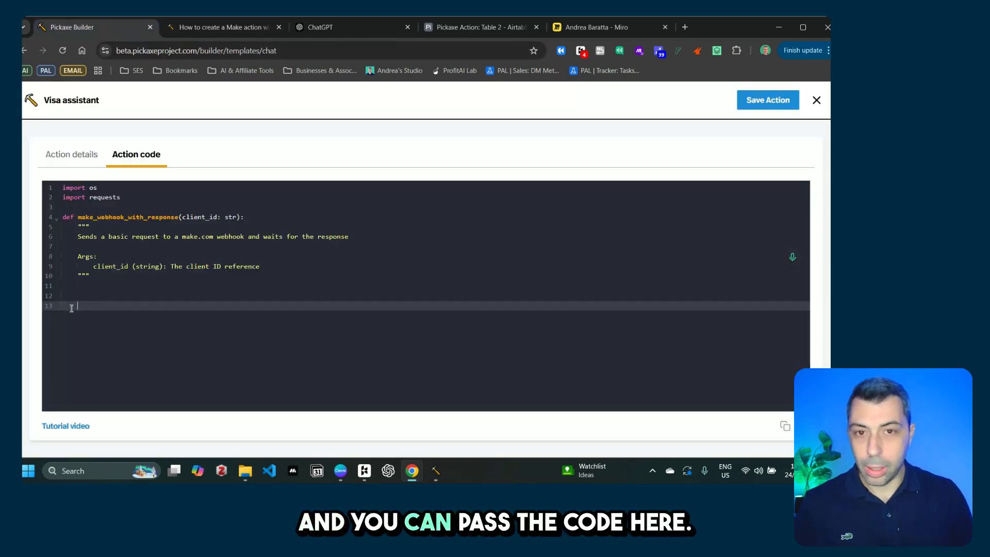
{"action": "key", "text": "BackSpace"}
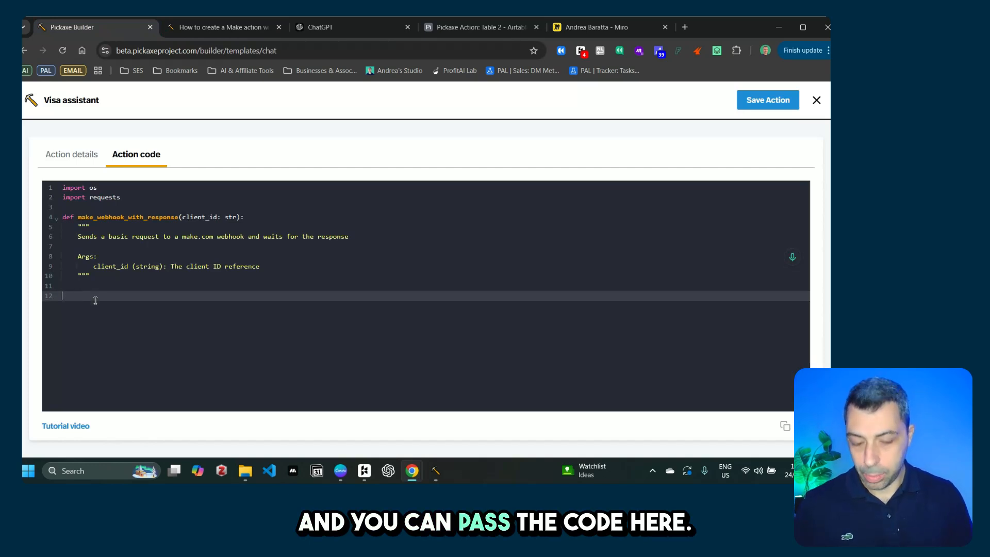
{"action": "key", "text": "ctrl+v"}
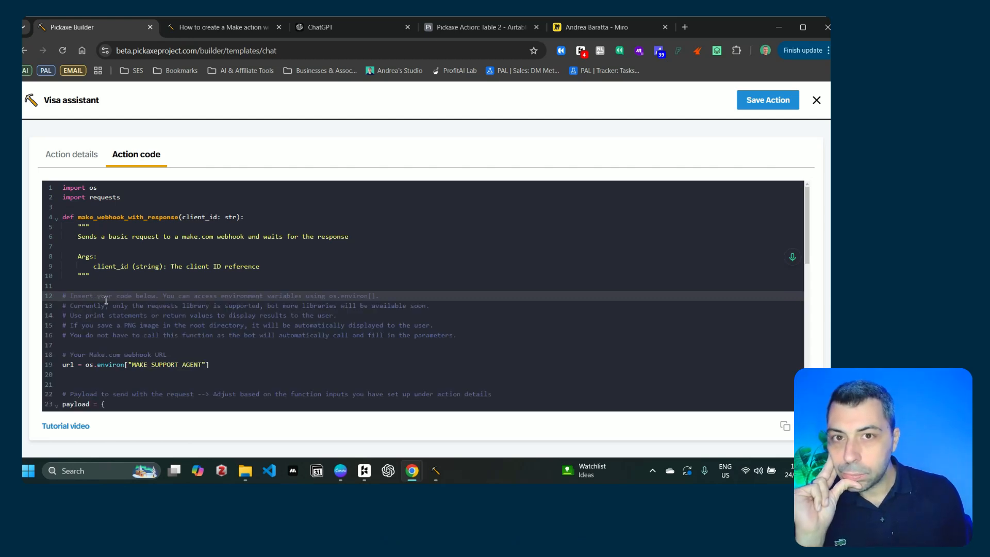
{"action": "scroll", "coordinate": [107, 300], "scroll_direction": "down", "scroll_amount": 3}
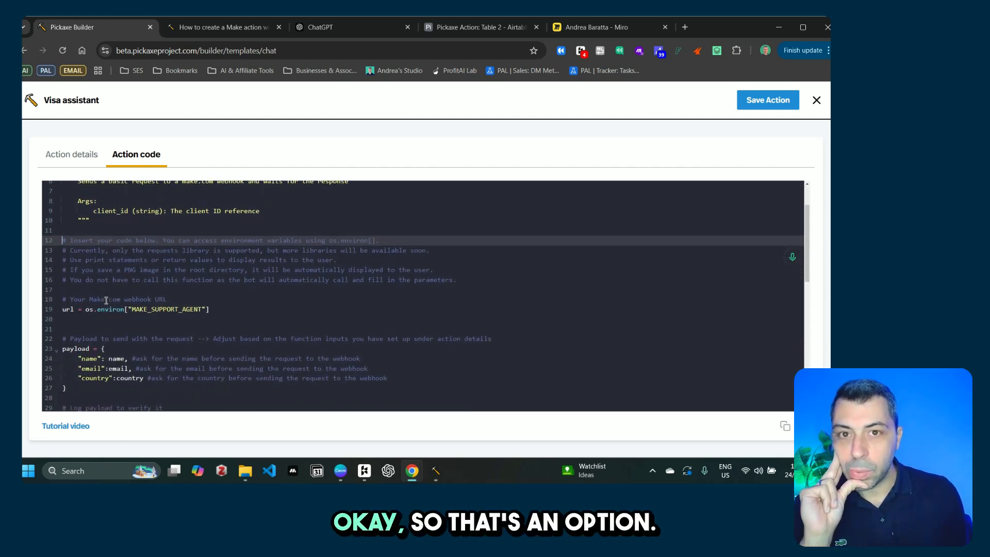
{"action": "scroll", "coordinate": [106, 300], "scroll_direction": "down", "scroll_amount": 4}
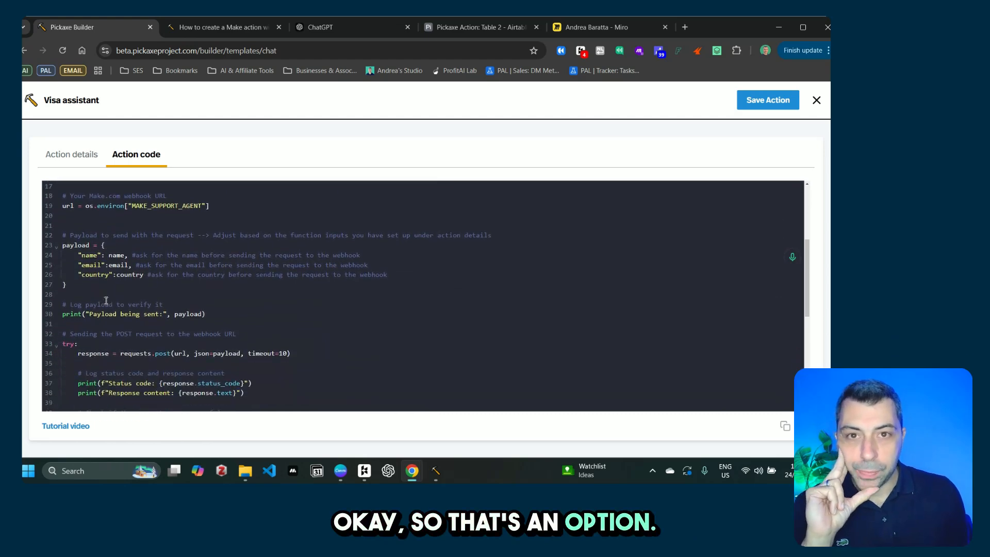
{"action": "scroll", "coordinate": [106, 300], "scroll_direction": "down", "scroll_amount": 3}
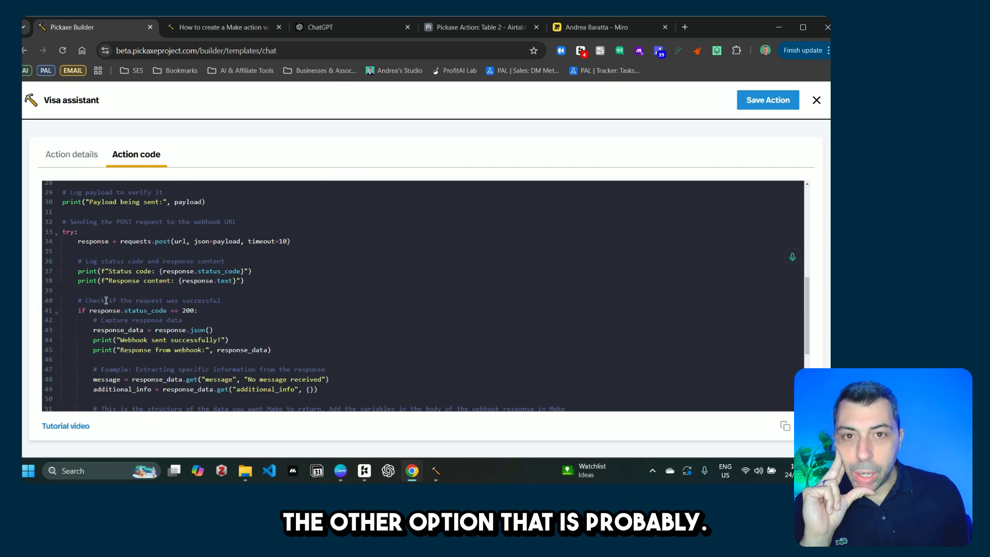
{"action": "scroll", "coordinate": [106, 300], "scroll_direction": "down", "scroll_amount": 5}
{"action": "scroll", "coordinate": [106, 300], "scroll_direction": "up", "scroll_amount": 7}
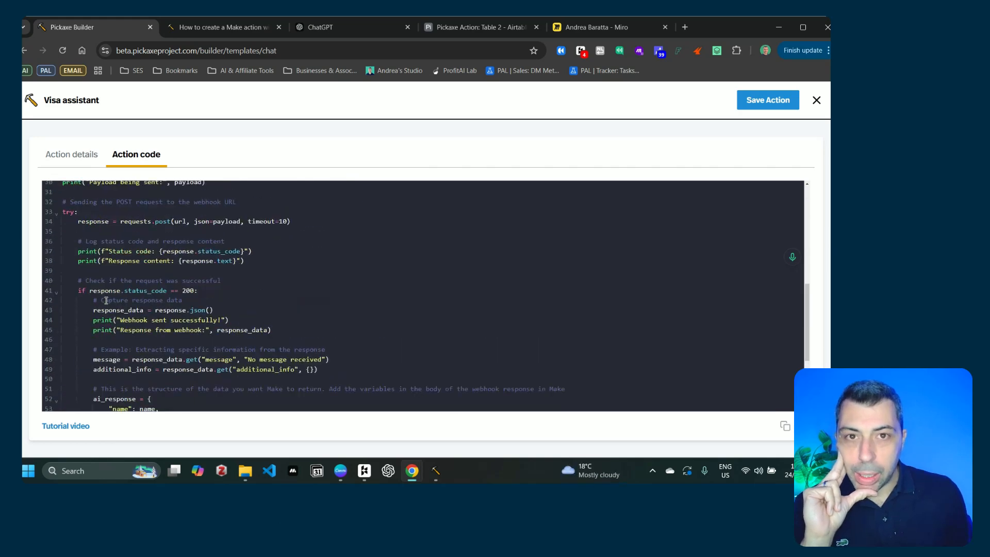
{"action": "scroll", "coordinate": [106, 301], "scroll_direction": "up", "scroll_amount": 8}
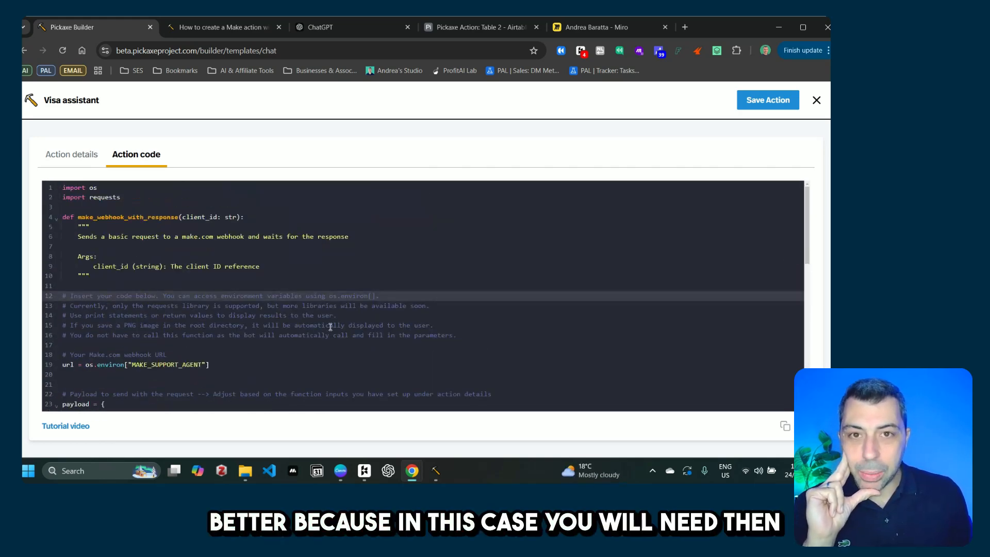
{"action": "scroll", "coordinate": [248, 343], "scroll_direction": "down", "scroll_amount": 2}
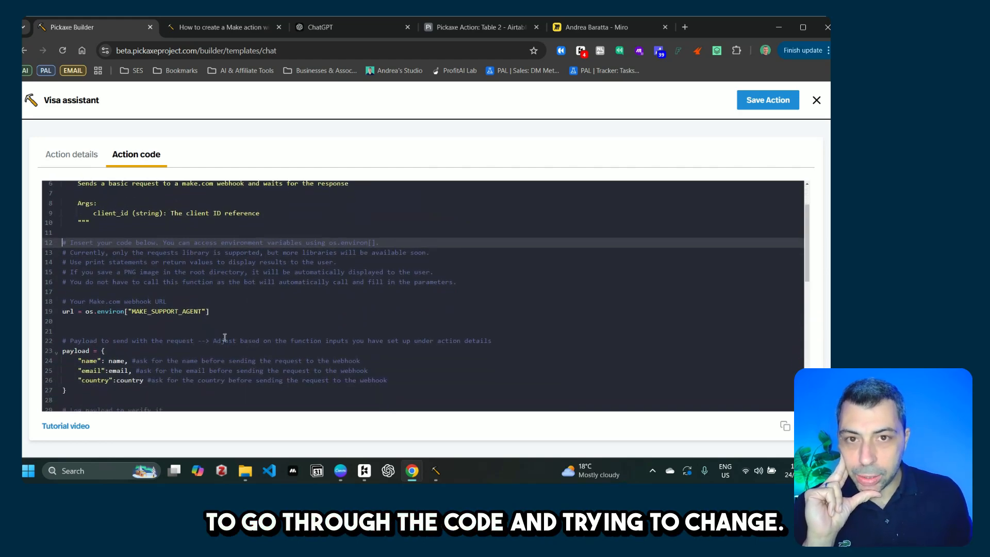
{"action": "scroll", "coordinate": [151, 309], "scroll_direction": "down", "scroll_amount": 3}
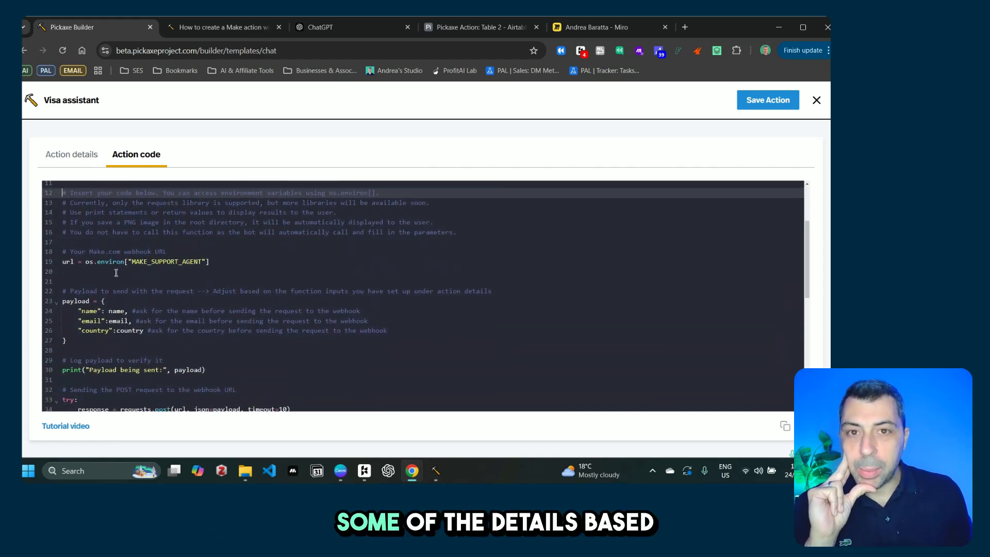
{"action": "scroll", "coordinate": [157, 308], "scroll_direction": "down", "scroll_amount": 2}
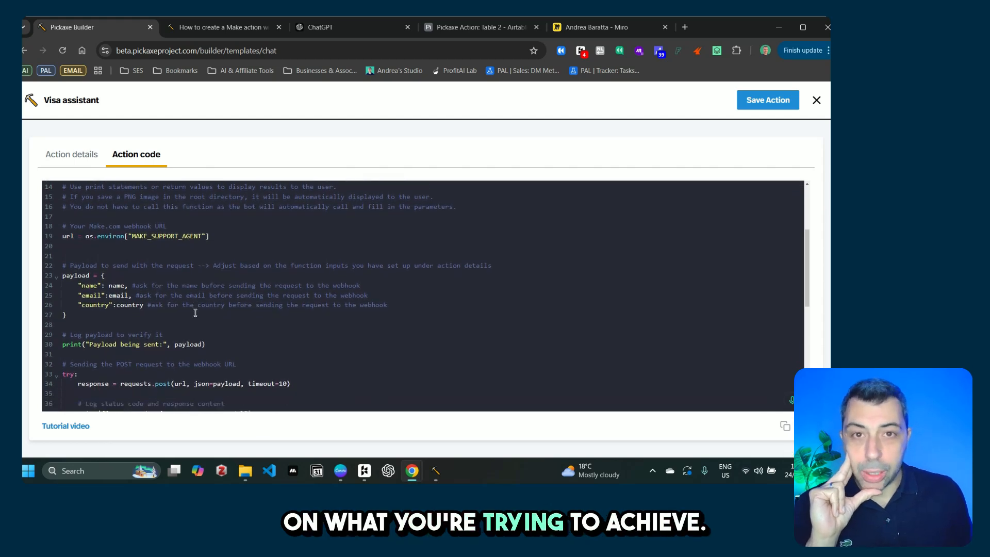
{"action": "scroll", "coordinate": [83, 253], "scroll_direction": "down", "scroll_amount": 1}
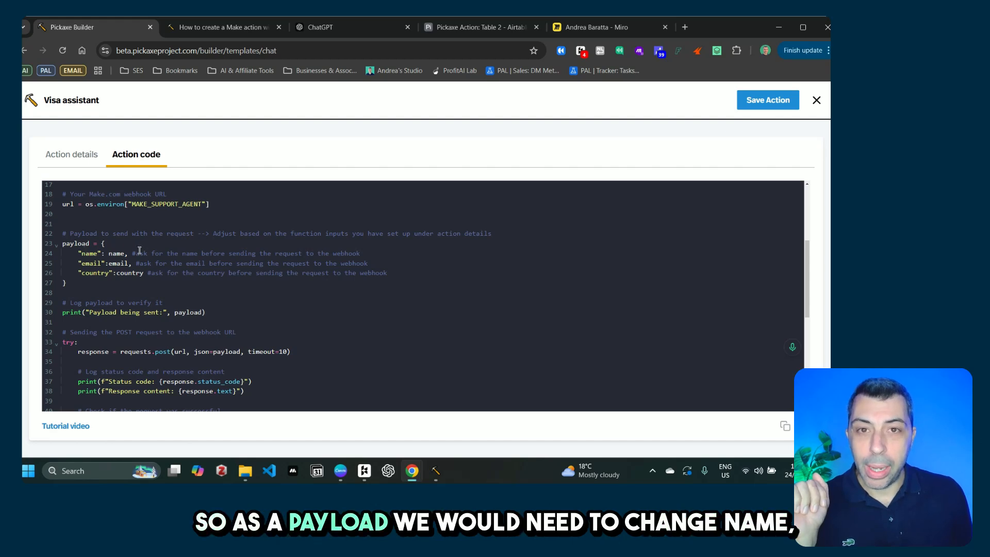
Step: Rename the payload's 'name' key to 'Client ID', matching the function input's name
{"action": "left_click", "coordinate": [84, 253]}
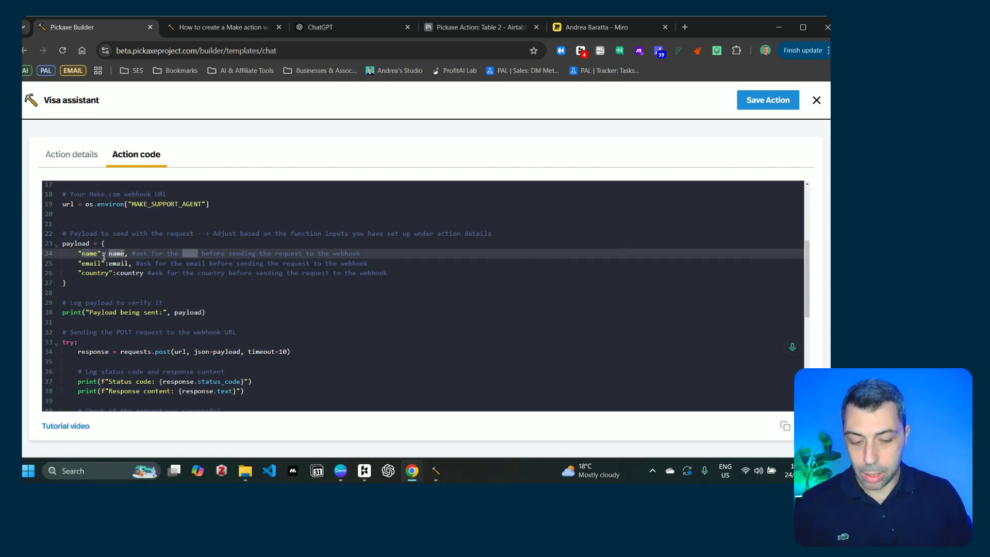
{"action": "type", "text": "client ID"}
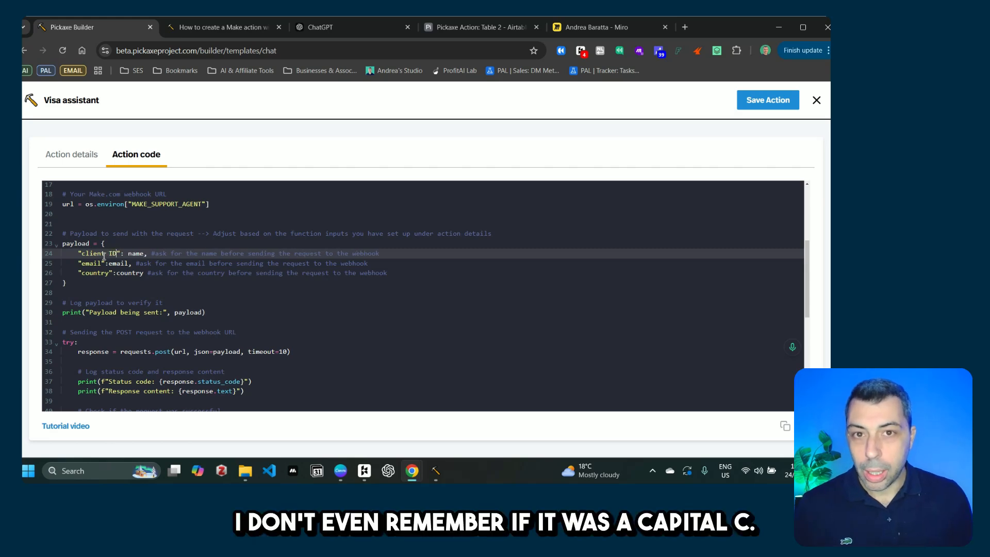
{"action": "scroll", "coordinate": [166, 303], "scroll_direction": "up", "scroll_amount": 3}
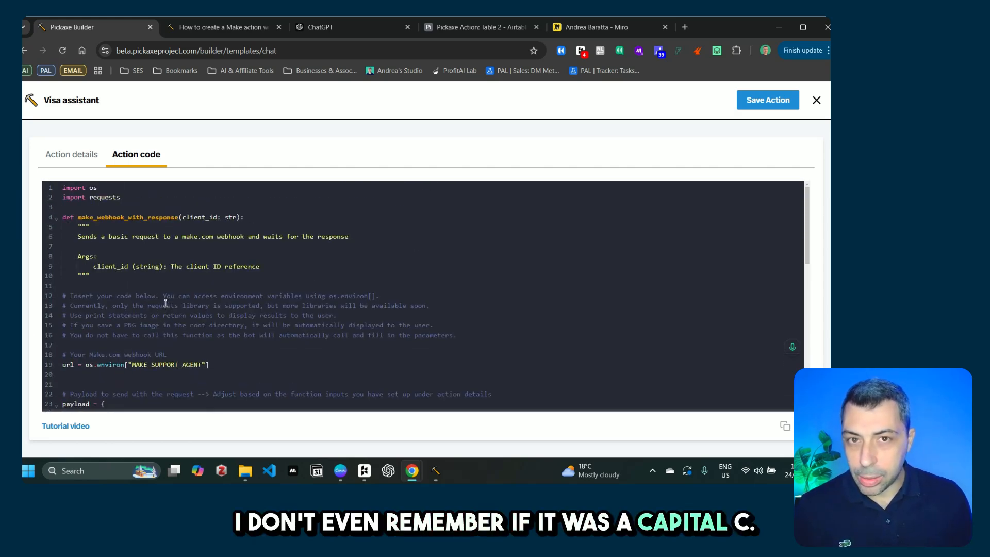
{"action": "left_click", "coordinate": [75, 157]}
{"action": "scroll", "coordinate": [117, 221], "scroll_direction": "down", "scroll_amount": 4}
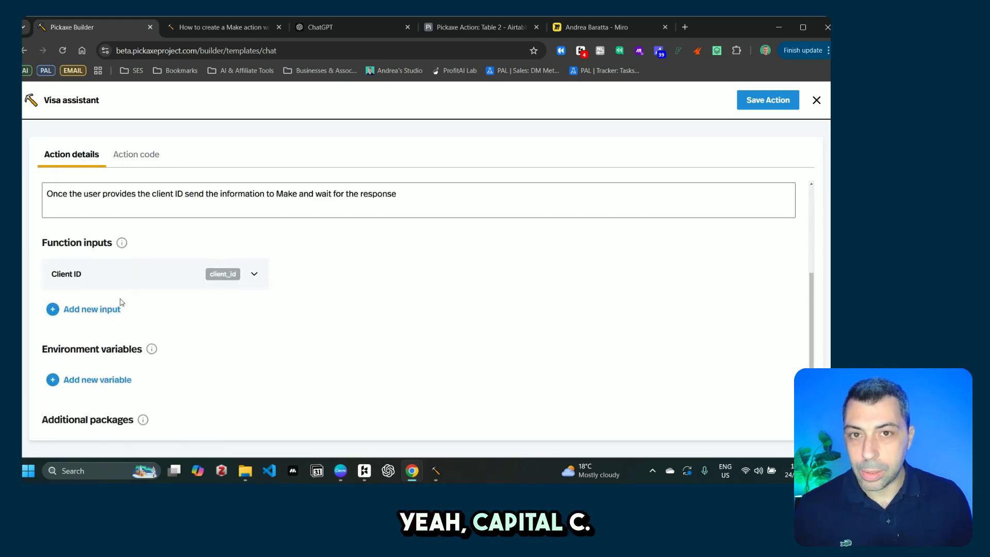
{"action": "left_click", "coordinate": [144, 152]}
{"action": "scroll", "coordinate": [103, 305], "scroll_direction": "down", "scroll_amount": 3}
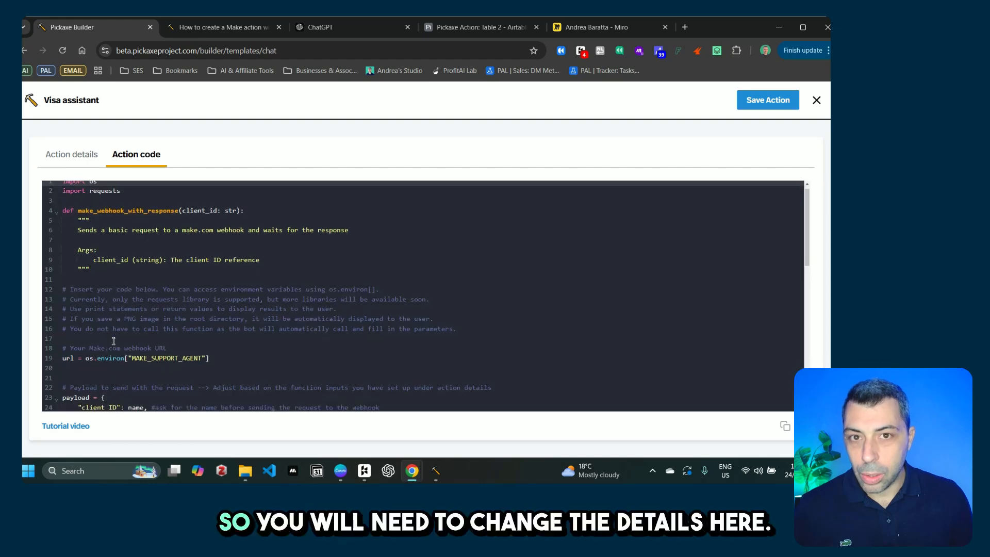
{"action": "left_click", "coordinate": [85, 306]}
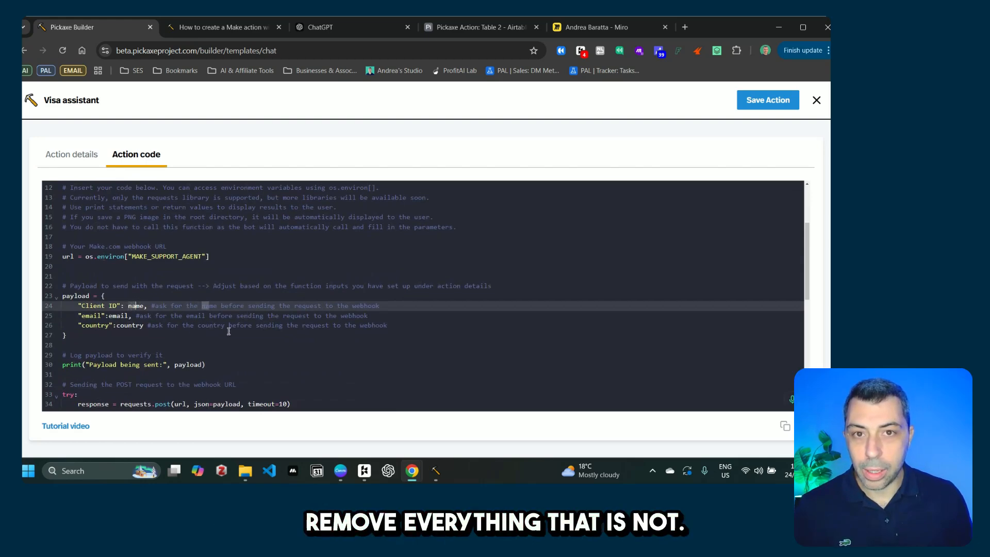
Step: Delete the email and country payload entries and the leftover blank line
{"action": "left_click_drag", "start_coordinate": [388, 326], "coordinate": [78, 316]}
{"action": "key", "text": "BackSpace"}
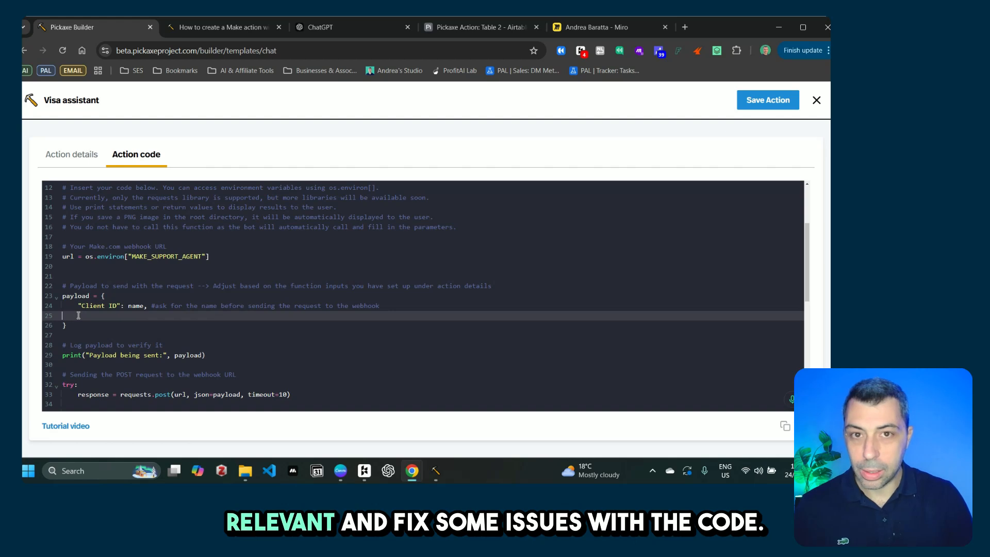
{"action": "key", "text": "BackSpace"}
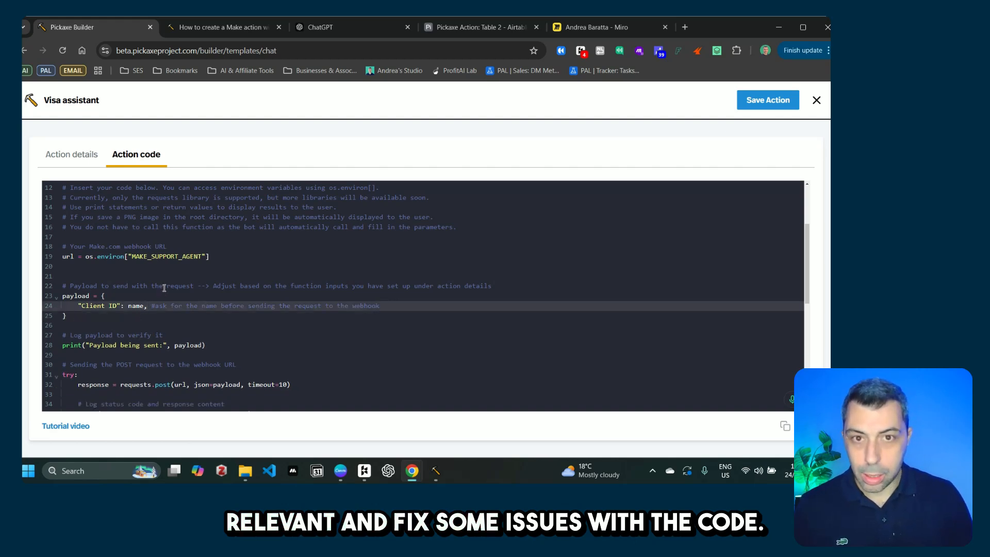
{"action": "scroll", "coordinate": [224, 316], "scroll_direction": "down", "scroll_amount": 3}
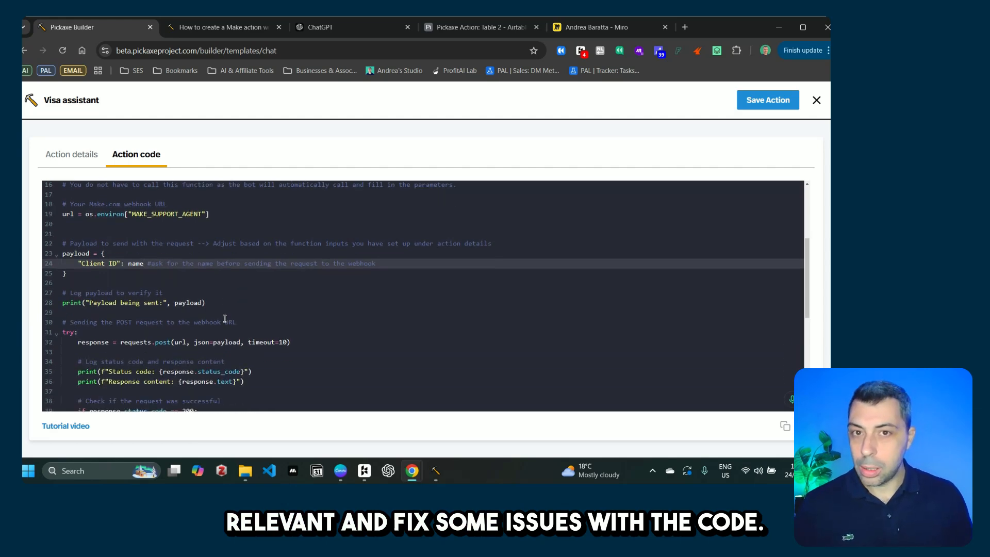
{"action": "scroll", "coordinate": [226, 318], "scroll_direction": "up", "scroll_amount": 2}
{"action": "scroll", "coordinate": [226, 318], "scroll_direction": "up", "scroll_amount": 1}
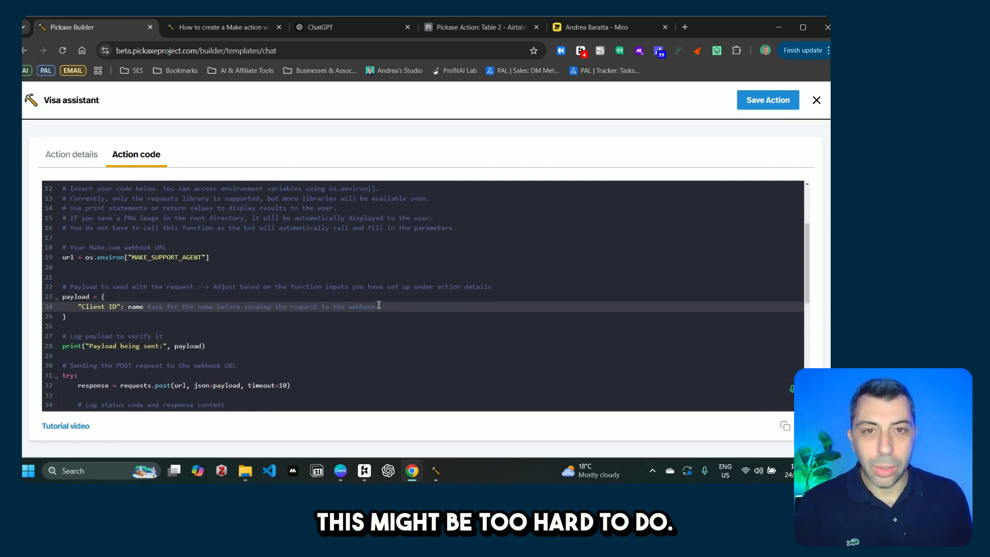
{"action": "scroll", "coordinate": [377, 305], "scroll_direction": "up", "scroll_amount": 5}
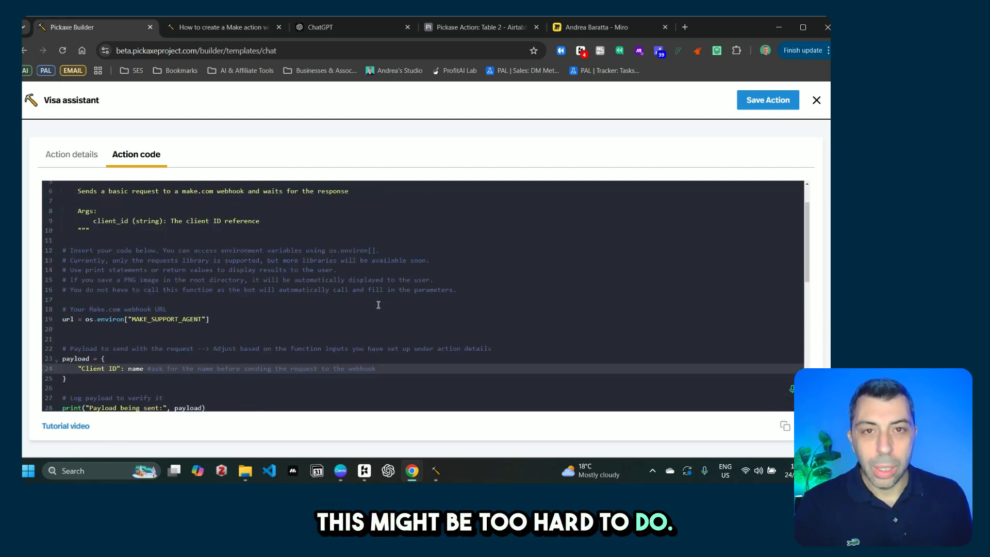
Step: Select the forum post's whole example action code, from 'import os' to the end
{"action": "left_click", "coordinate": [225, 31]}
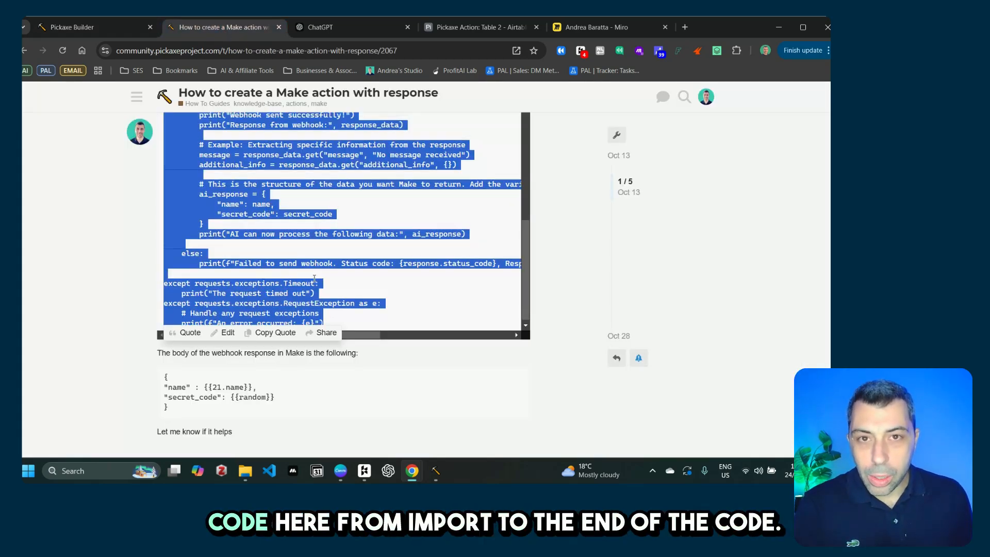
{"action": "scroll", "coordinate": [249, 178], "scroll_direction": "up", "scroll_amount": 10}
{"action": "scroll", "coordinate": [249, 178], "scroll_direction": "up", "scroll_amount": 5}
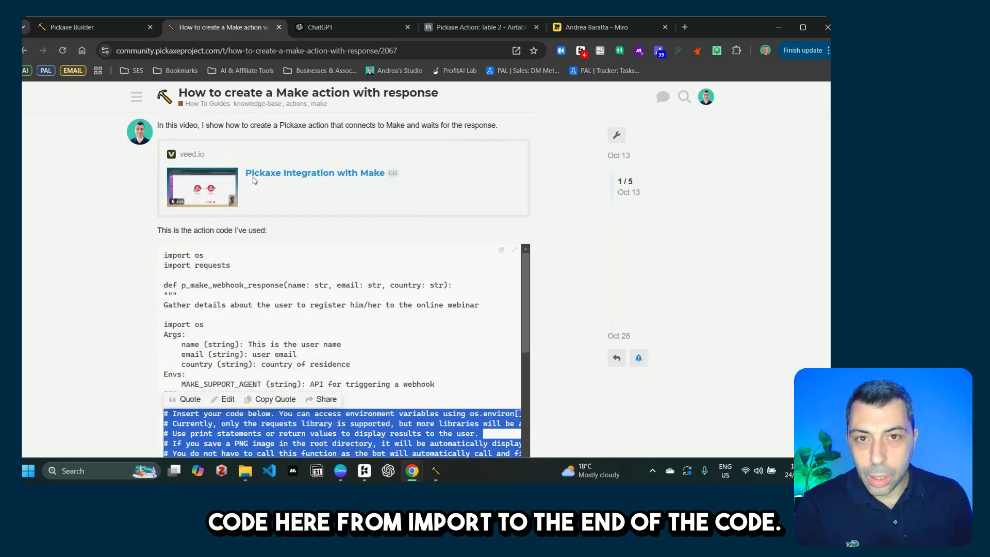
{"action": "left_click_drag", "start_coordinate": [164, 277], "coordinate": [335, 344]}
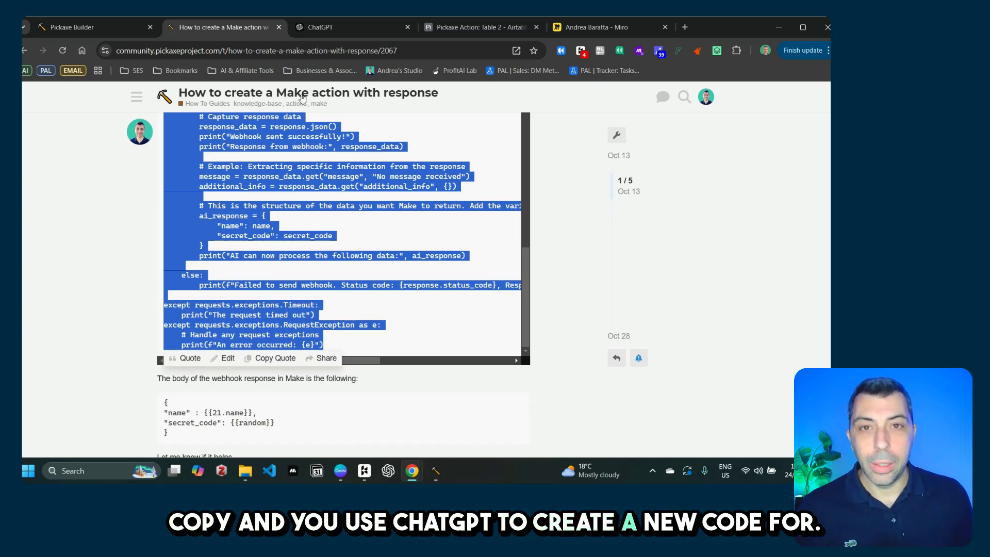
{"action": "left_click", "coordinate": [338, 33]}
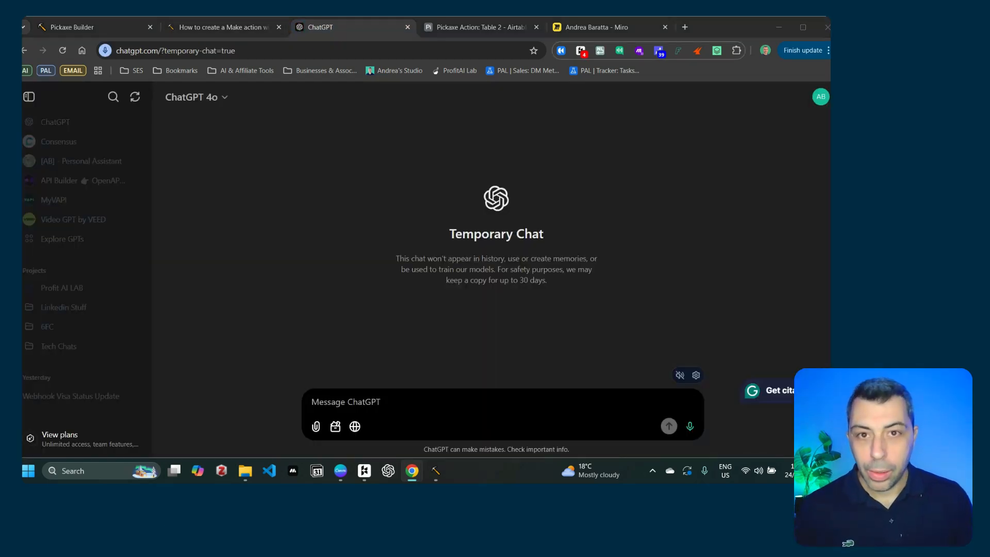
Step: Begin a ChatGPT prompt asking to customise the code, stating the Make.com webhook URL is 123
{"action": "left_click", "coordinate": [381, 397]}
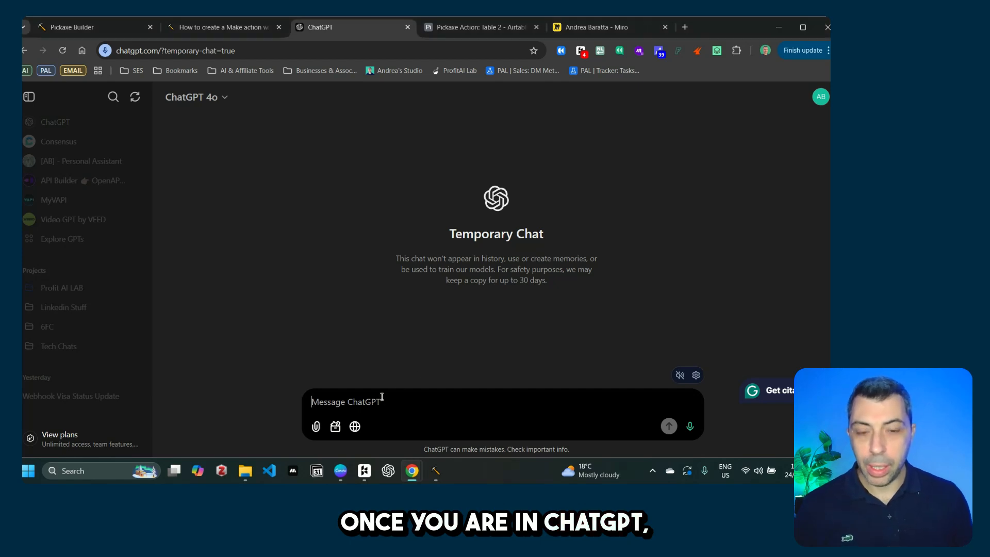
{"action": "type", "text": "I want "}
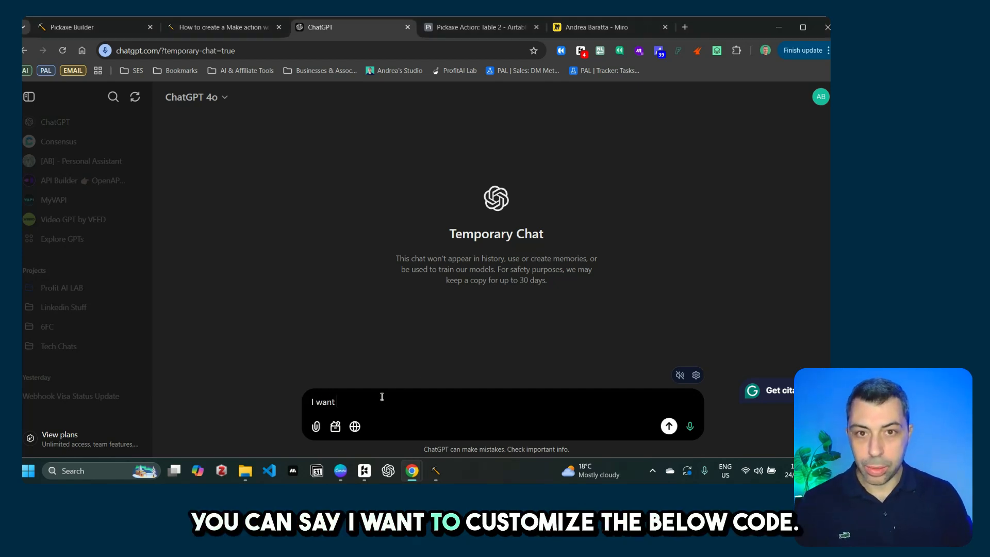
{"action": "type", "text": "to customi"}
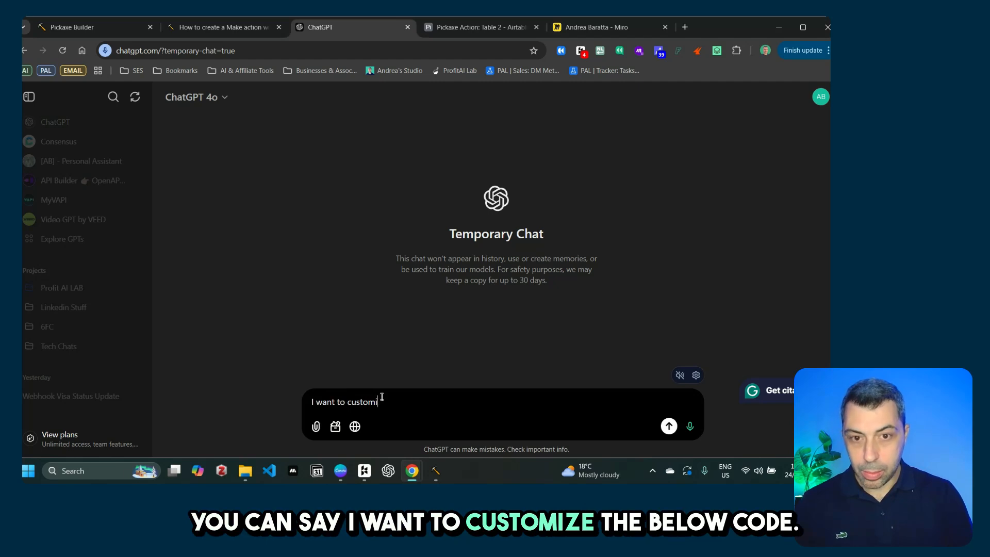
{"action": "type", "text": "se the bne"}
{"action": "key", "text": "BackSpace"}
{"action": "key", "text": "BackSpace"}
{"action": "type", "text": "el"}
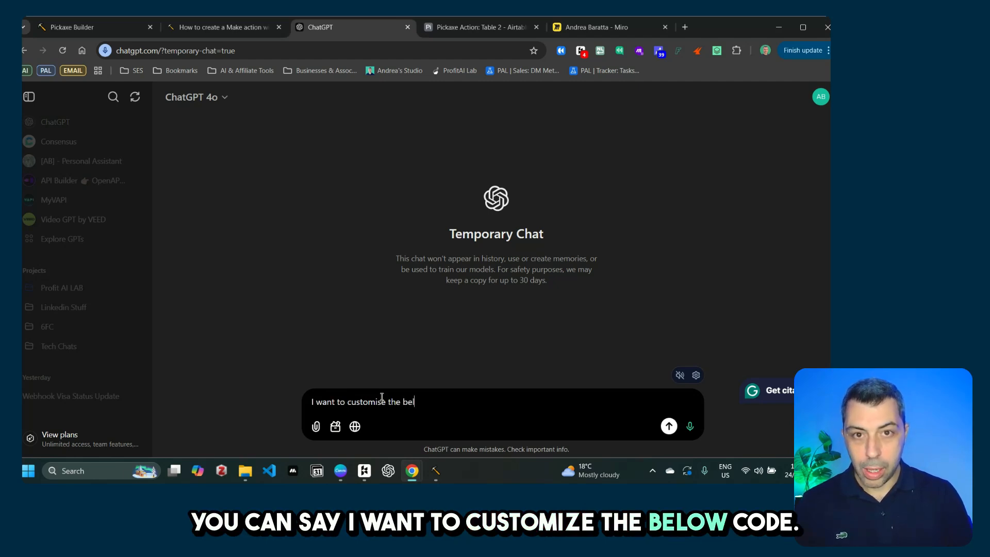
{"action": "type", "text": "ow code "}
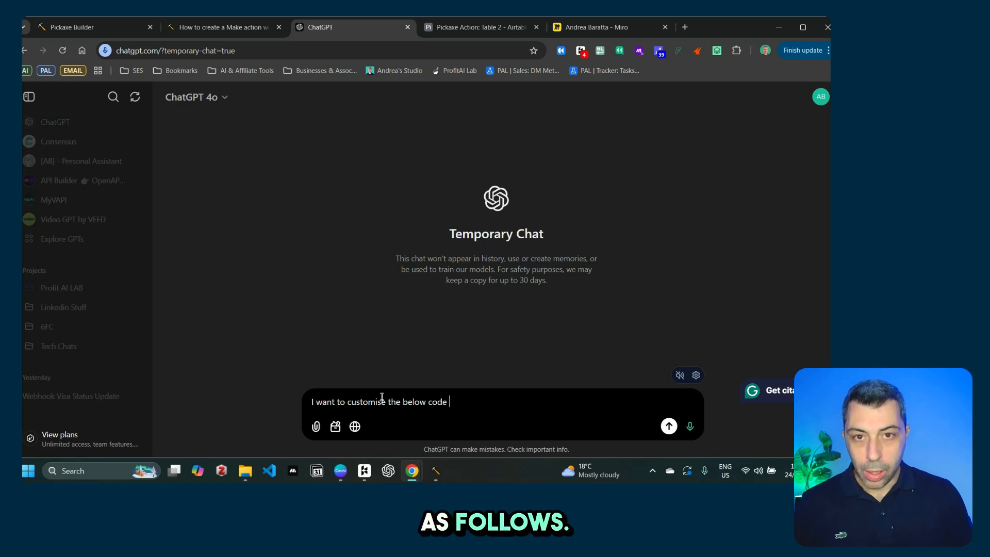
{"action": "type", "text": "as follow"}
{"action": "key", "text": "BackSpace"}
{"action": "key", "text": "BackSpace"}
{"action": "type", "text": "lo"}
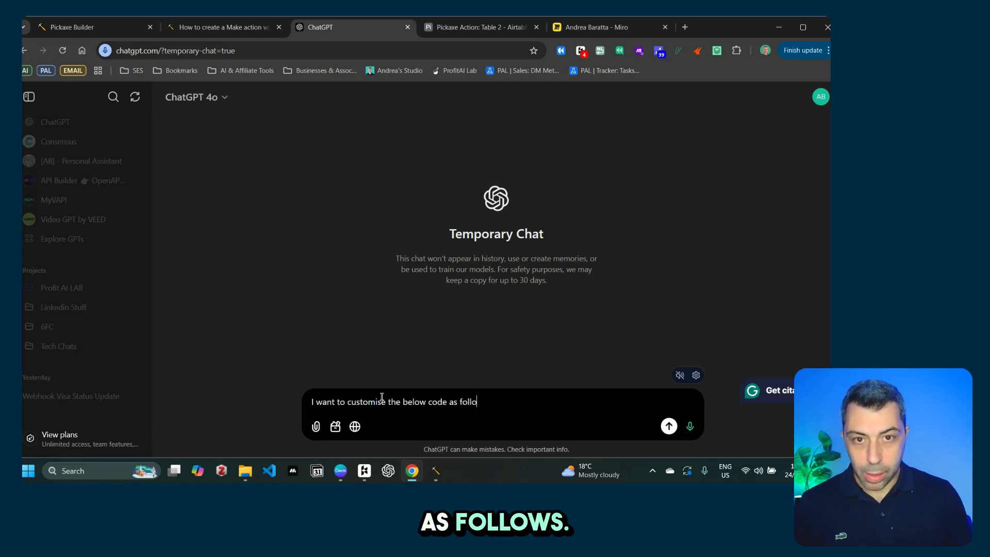
{"action": "type", "text": "ws:"}
{"action": "key", "text": "shift+Return"}
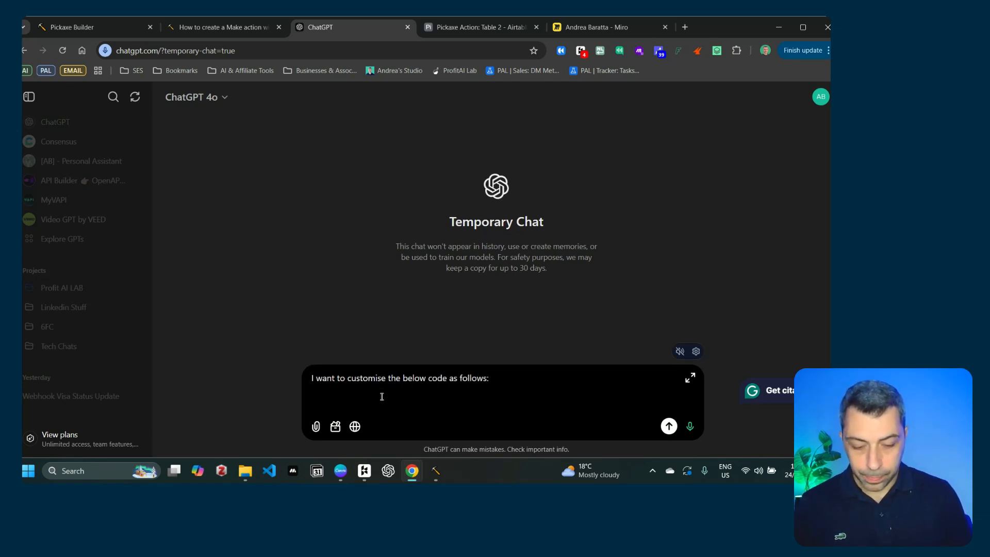
{"action": "type", "text": "1. the make"}
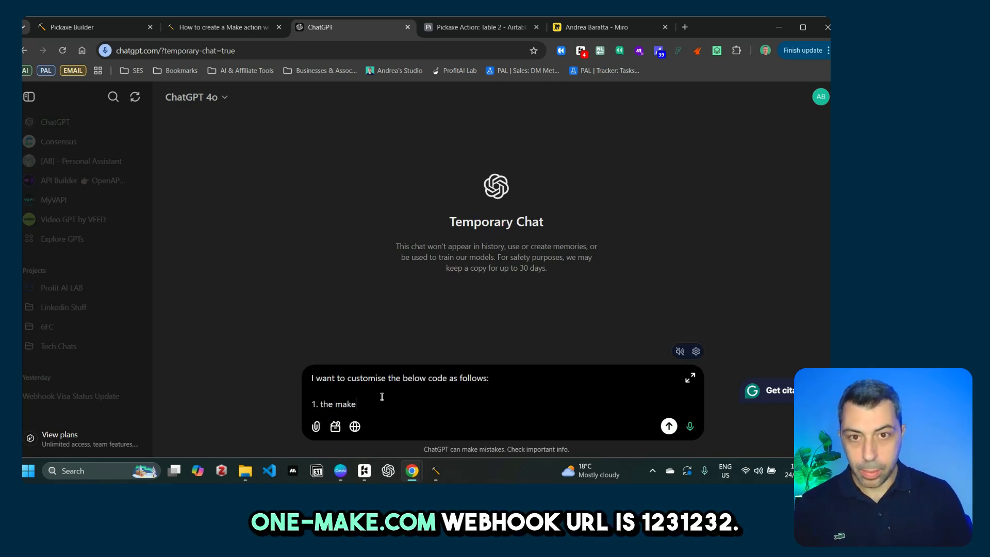
{"action": "type", "text": ".com "}
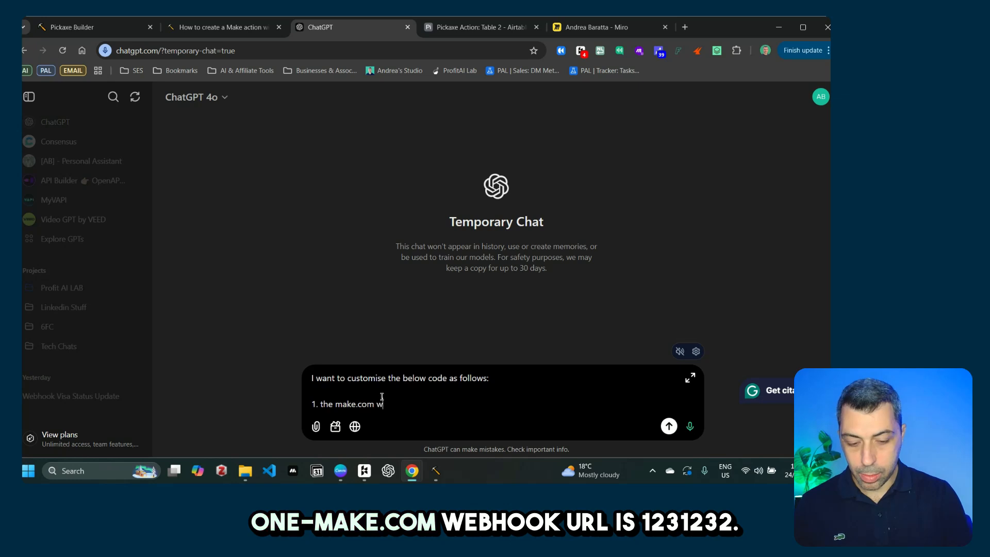
{"action": "type", "text": "webhook url is 123"}
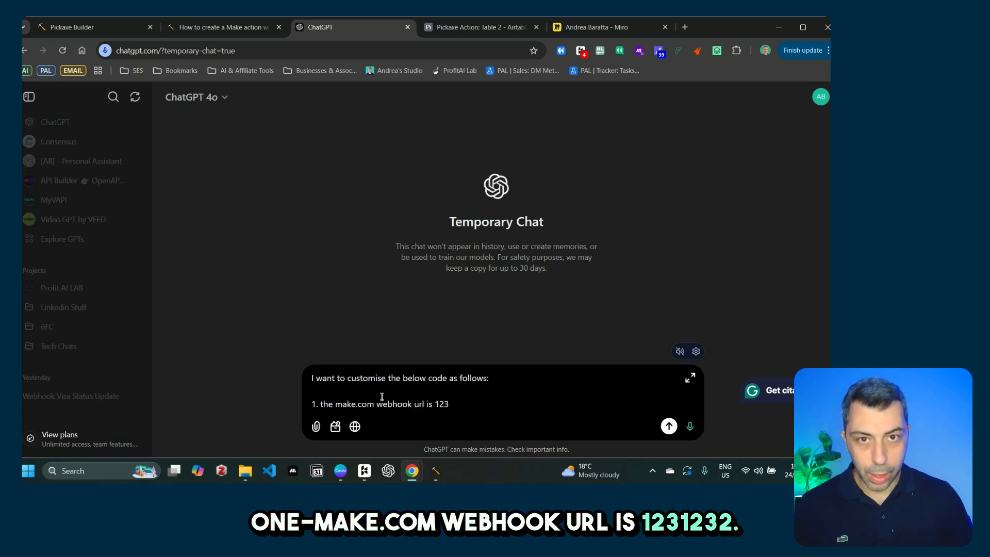
{"action": "key", "text": "shift+Return"}
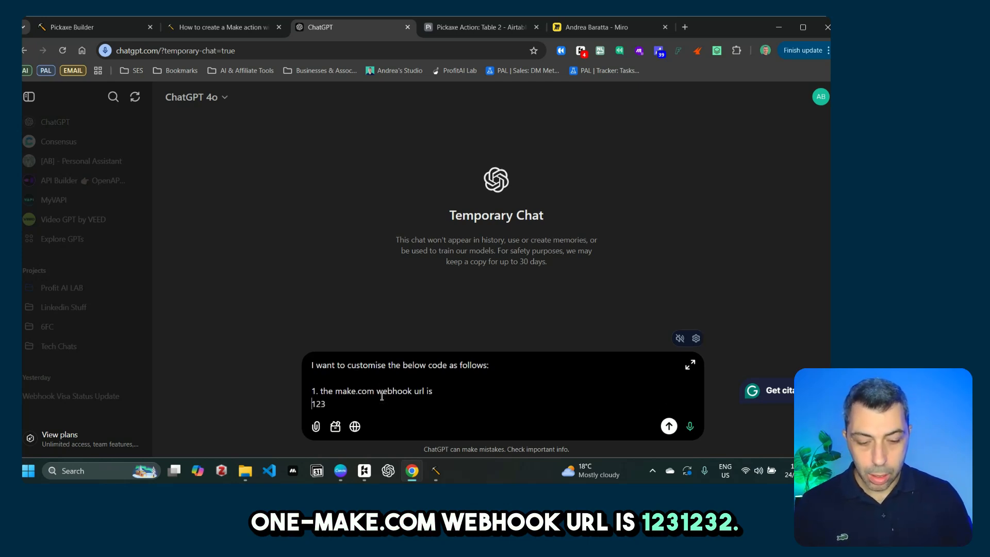
{"action": "key", "text": "BackSpace"}
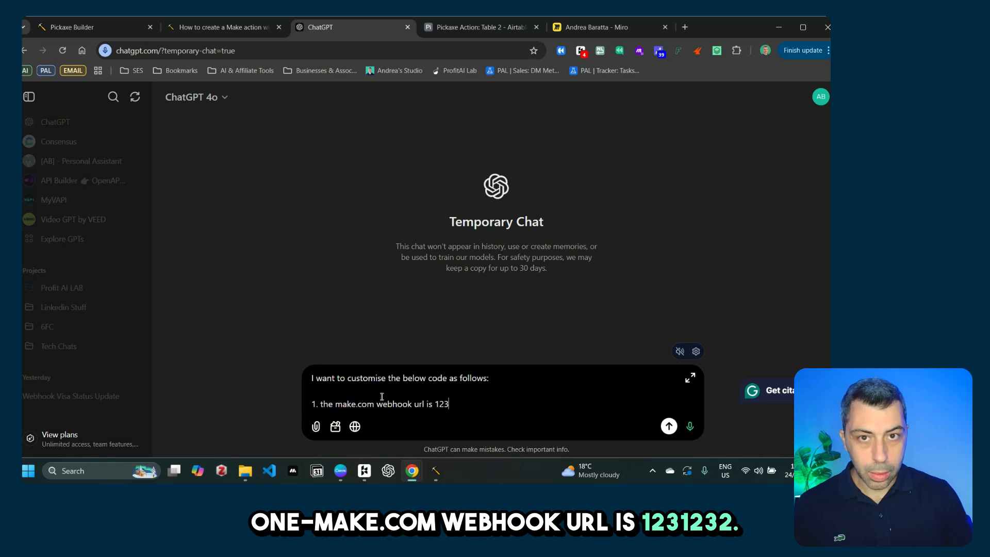
{"action": "key", "text": "shift+Return"}
Step: Add items saying the only payload is the Client ID and the response holds the VISA status update
{"action": "type", "text": "2. the "}
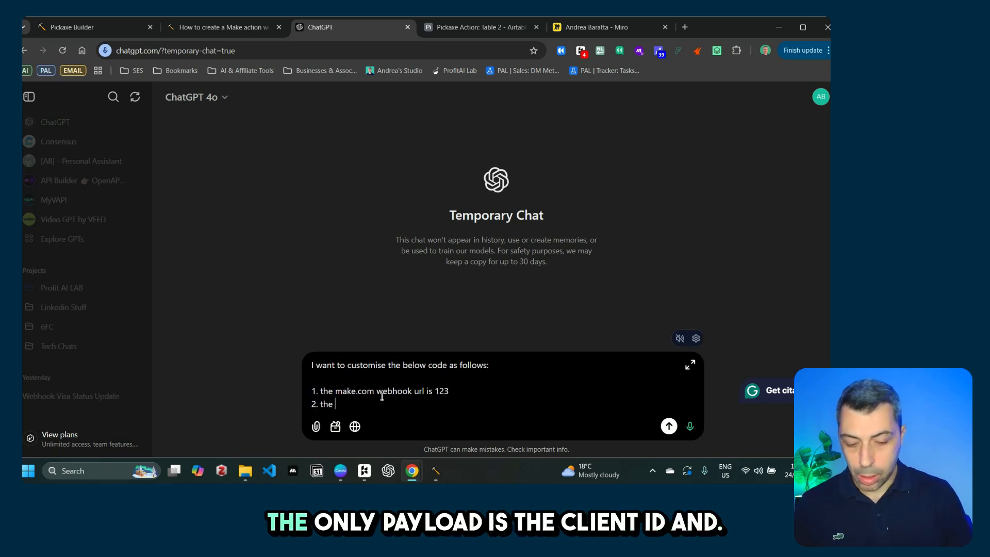
{"action": "type", "text": "only pa"}
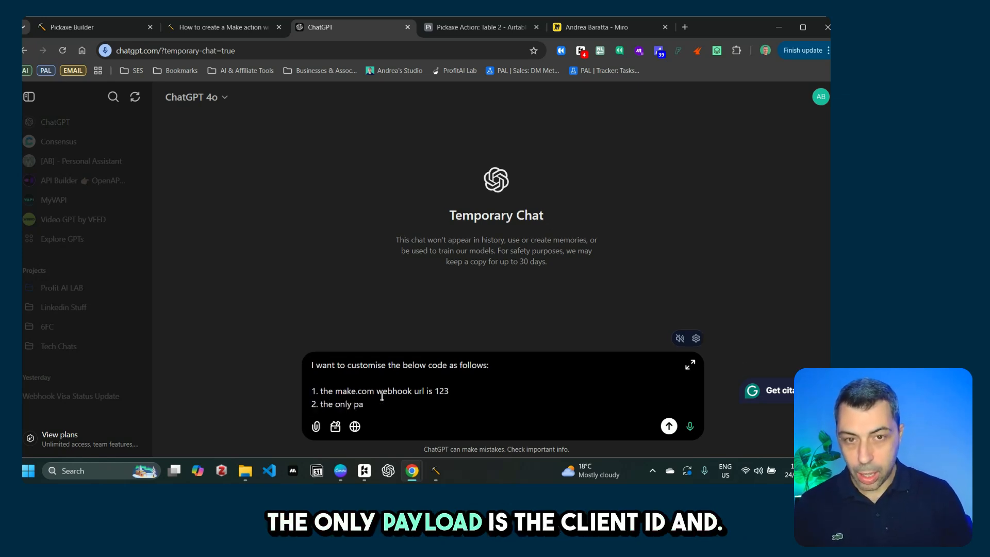
{"action": "type", "text": "yload"}
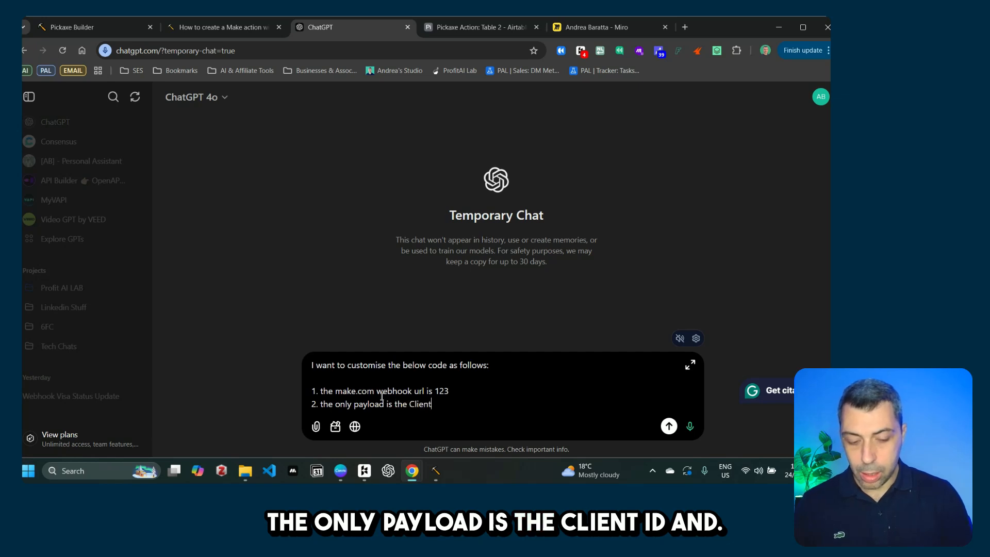
{"action": "type", "text": "is the Client ID"}
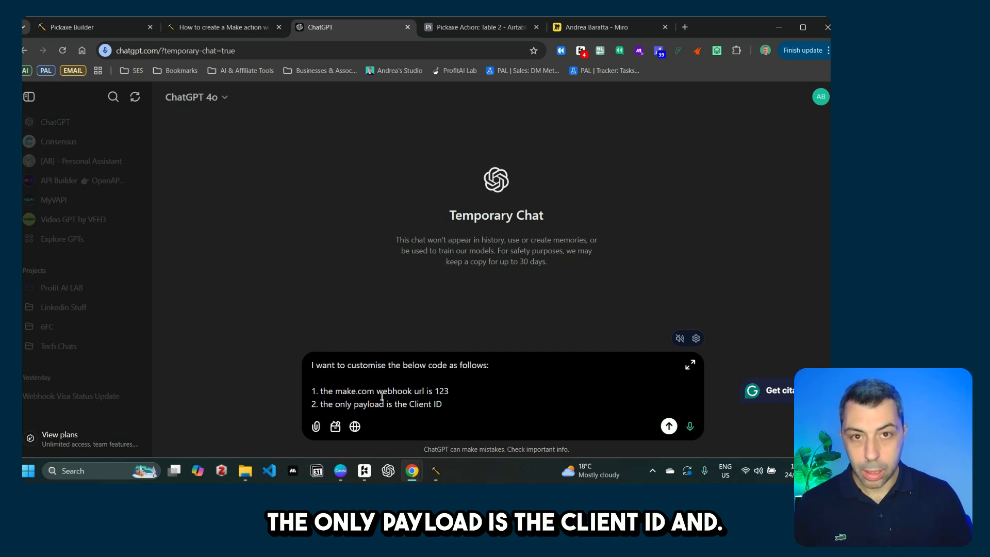
{"action": "key", "text": "Right"}
{"action": "key", "text": "Right"}
{"action": "key", "text": "Right"}
{"action": "key", "text": "Right"}
{"action": "key", "text": "shift+Return"}
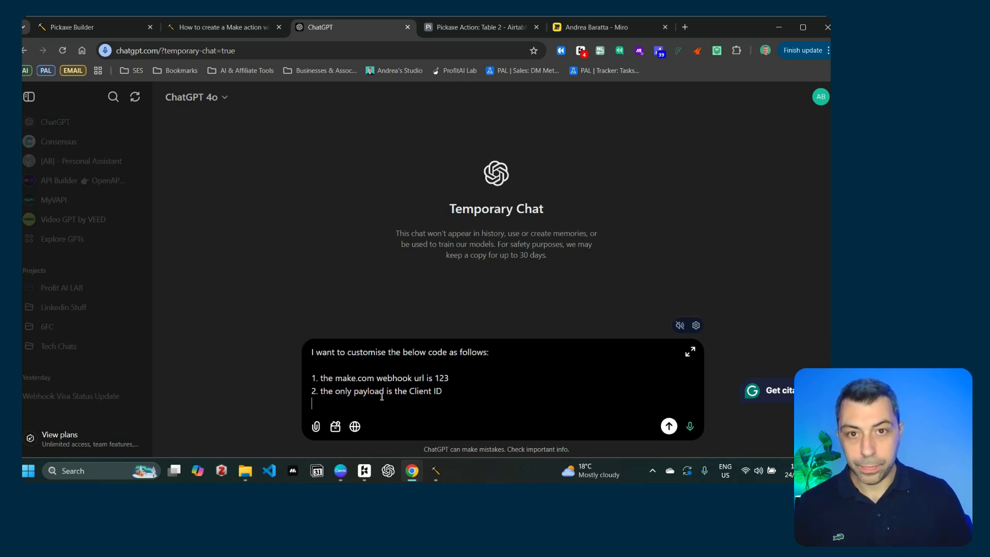
{"action": "type", "text": "3. th"}
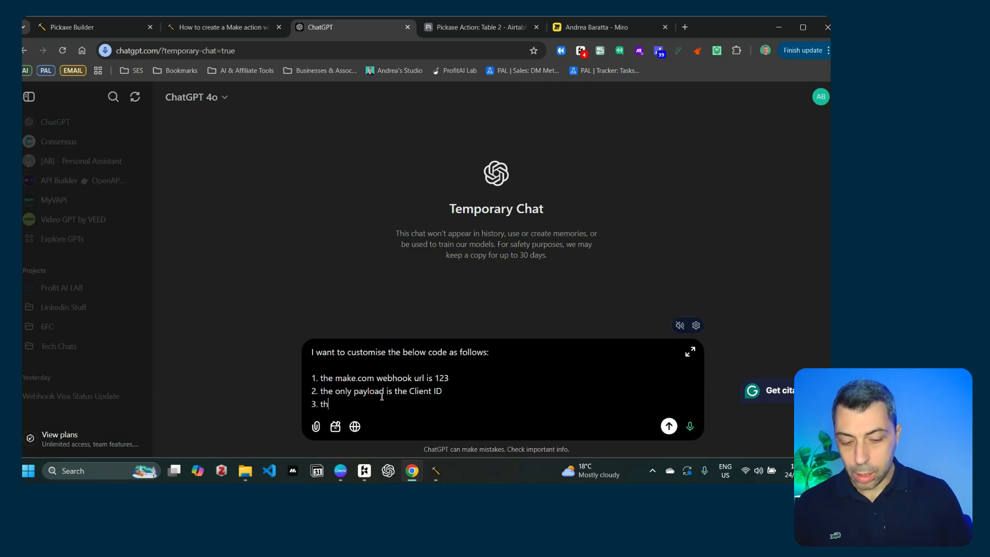
{"action": "type", "text": "e respo"}
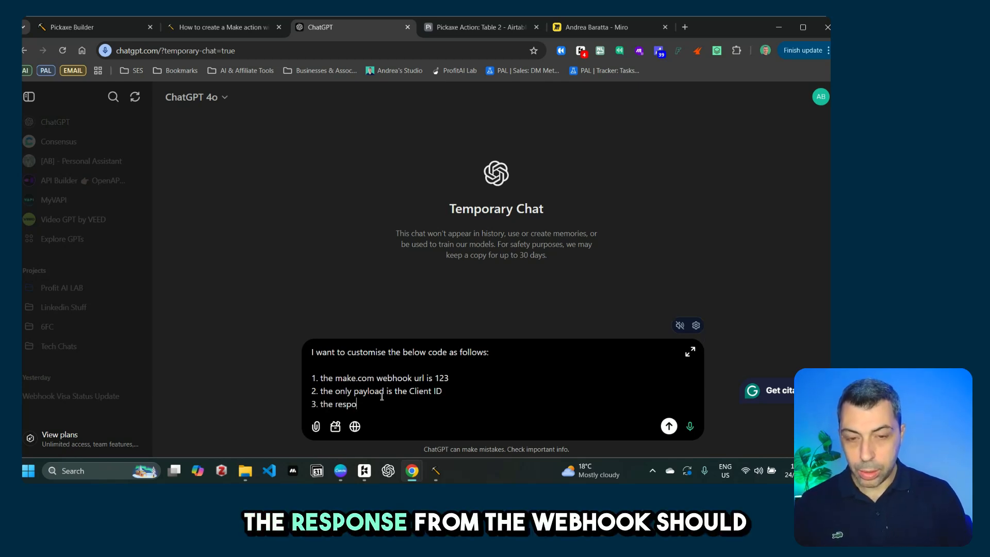
{"action": "type", "text": "nse from the"}
{"action": "type", "text": "we"}
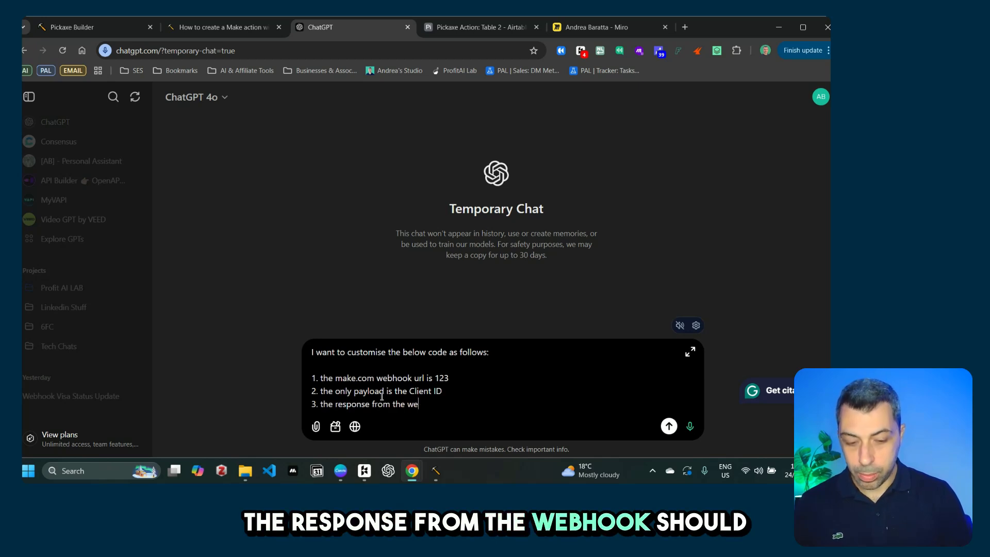
{"action": "type", "text": "bhook shoul"}
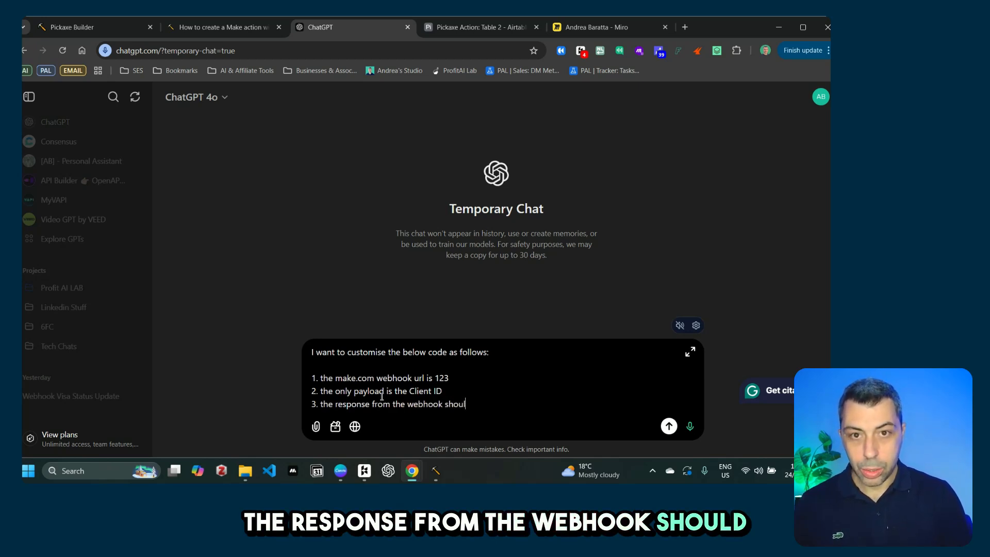
{"action": "type", "text": "d contain the"}
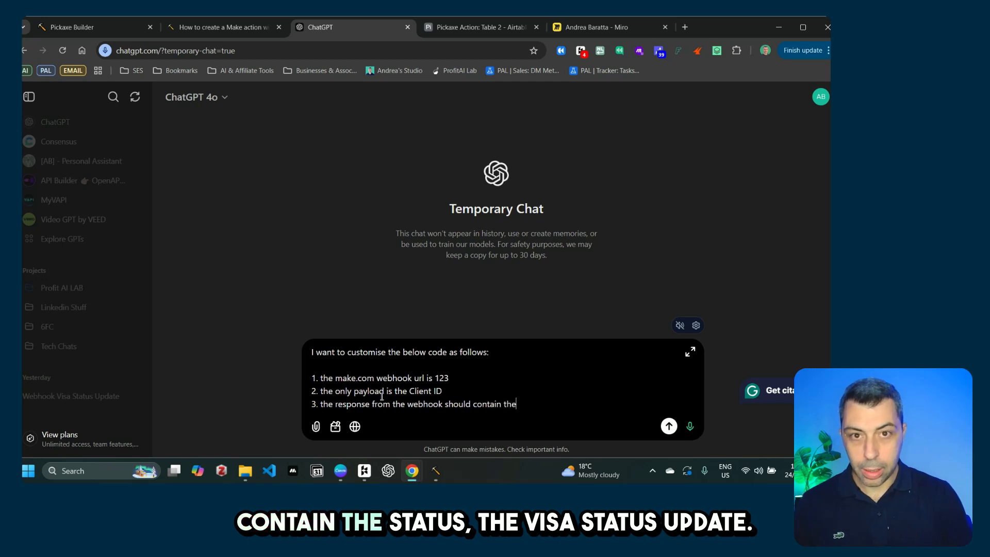
{"action": "type", "text": " status"}
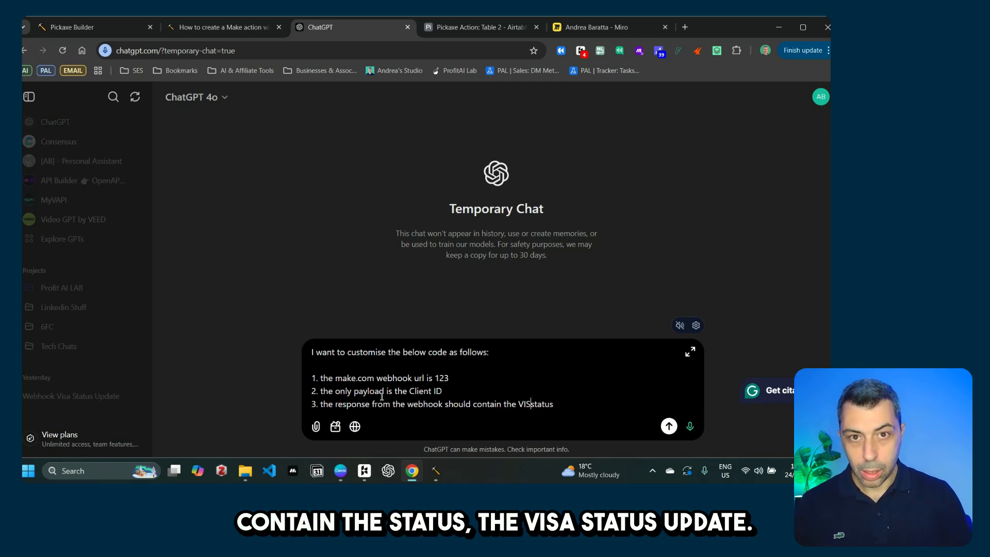
{"action": "key", "text": "Right"}
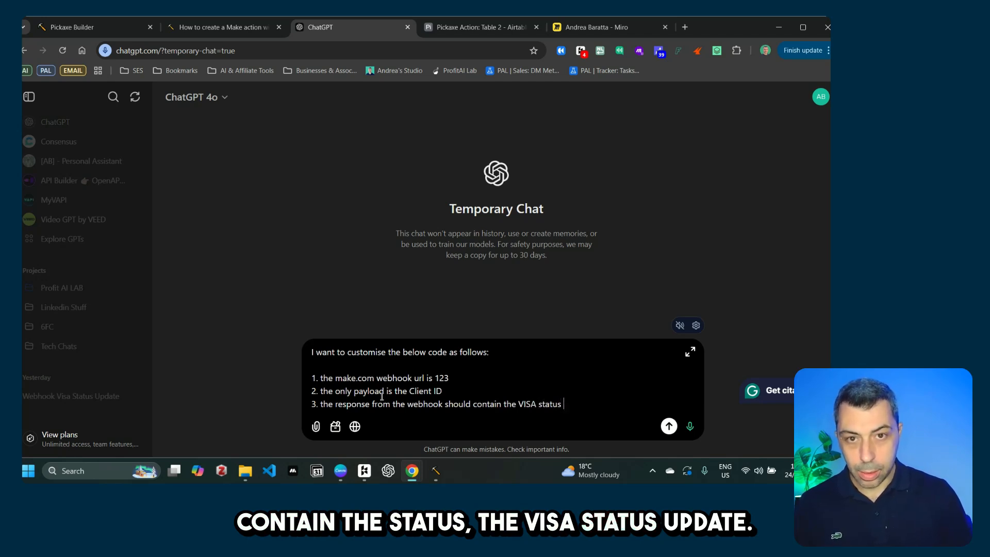
{"action": "type", "text": "updfate"}
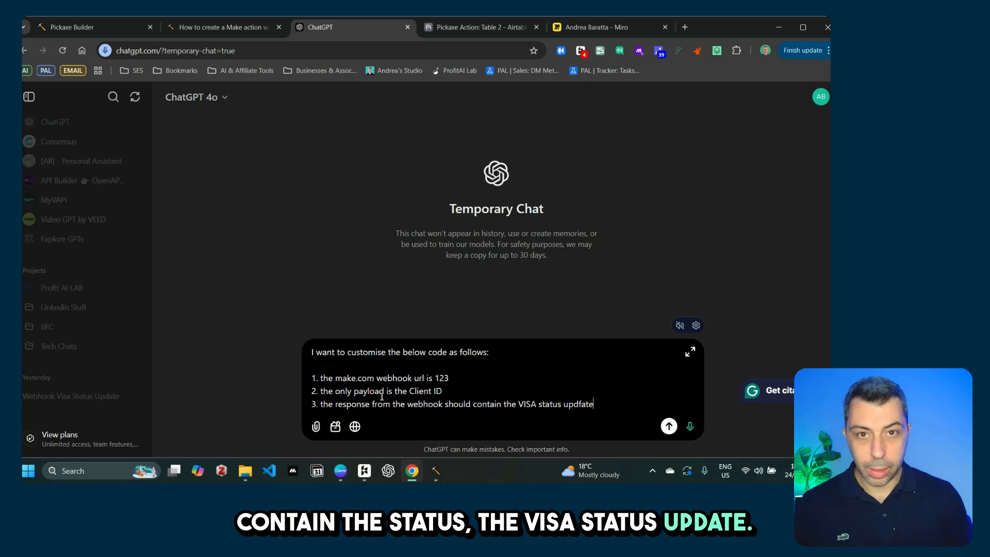
{"action": "key", "text": "BackSpace"}
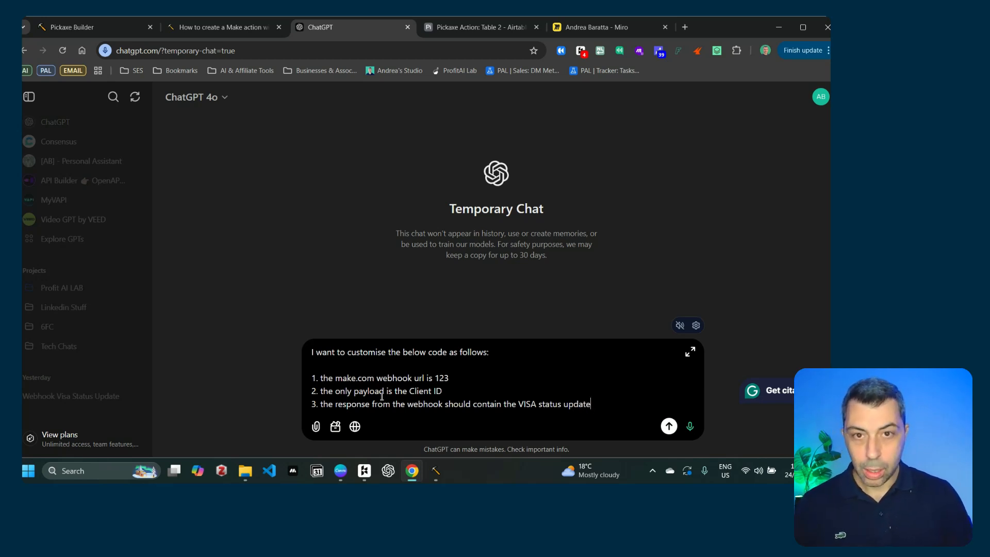
Step: Paste the forum's webhook code below the list and send the request
{"action": "key", "text": "ctrl+v"}
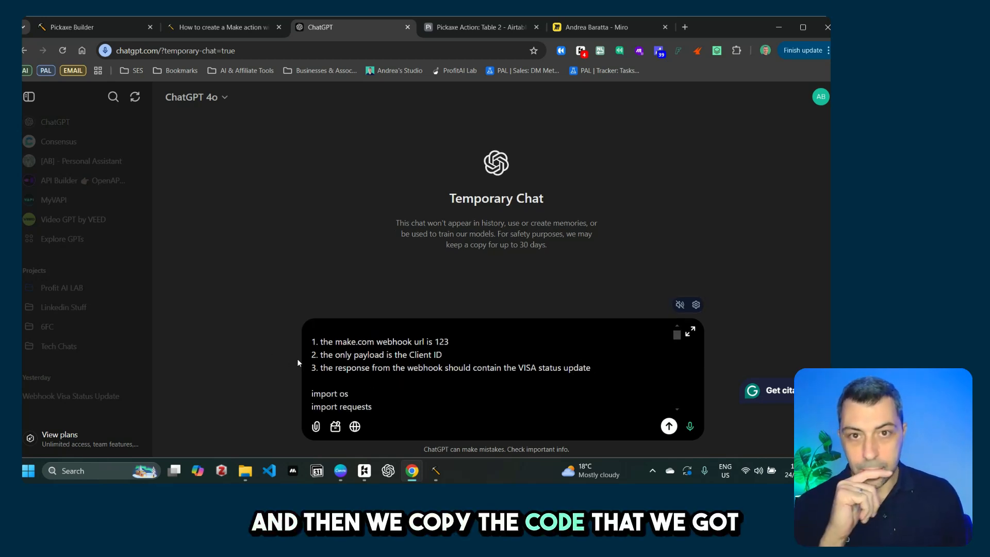
{"action": "scroll", "coordinate": [427, 398], "scroll_direction": "down", "scroll_amount": 5}
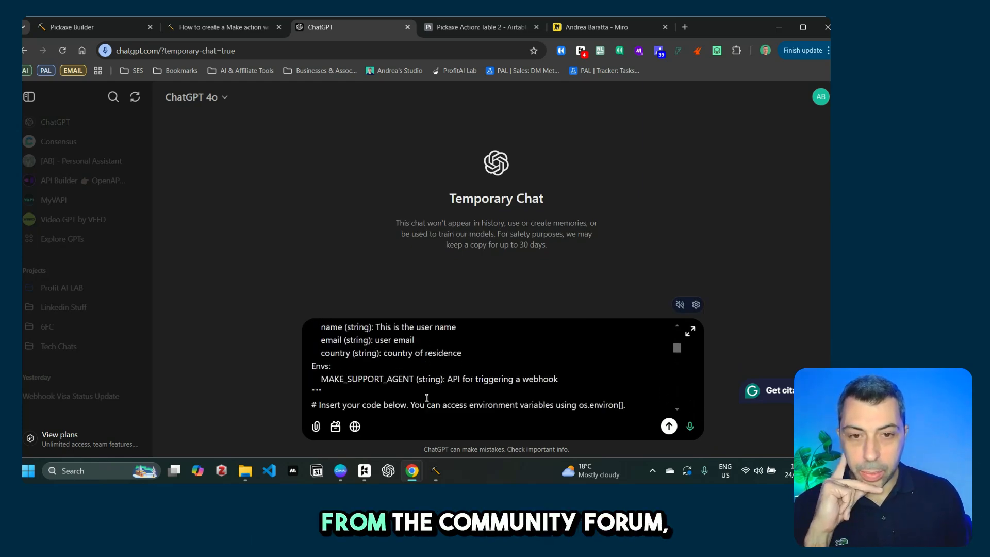
{"action": "scroll", "coordinate": [427, 398], "scroll_direction": "down", "scroll_amount": 10}
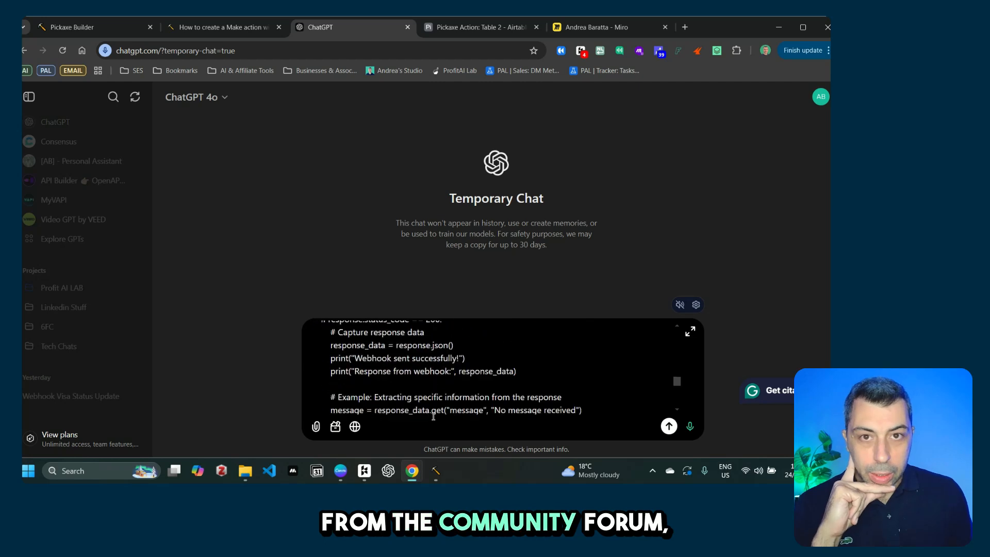
{"action": "scroll", "coordinate": [432, 407], "scroll_direction": "down", "scroll_amount": 5}
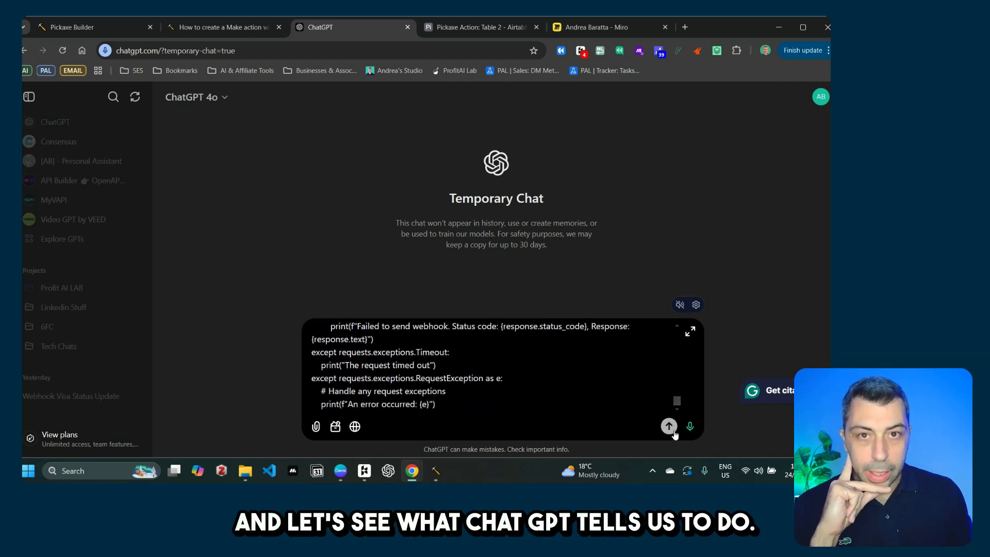
{"action": "left_click", "coordinate": [669, 427]}
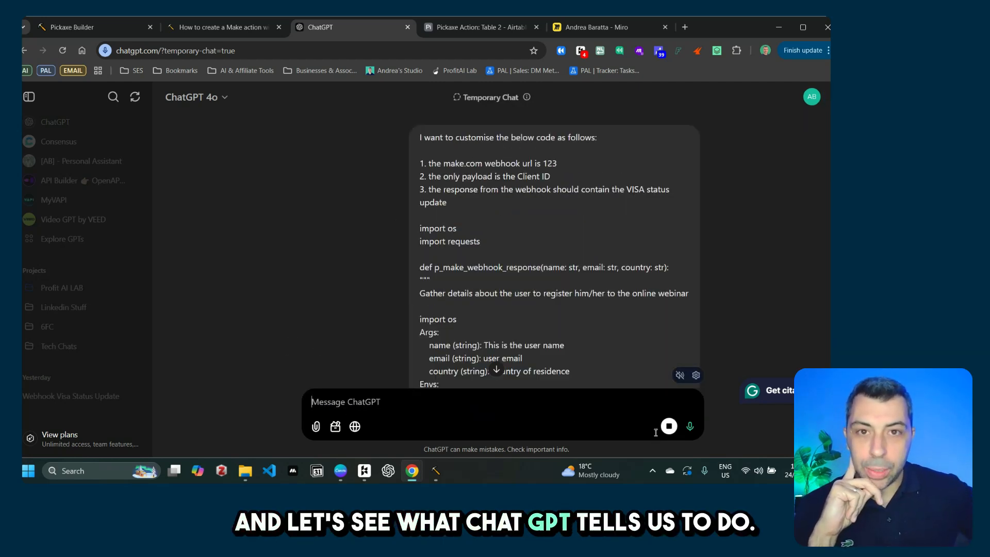
Step: Copy ChatGPT's revised code from '# Your Make.com webhook URL' to the final 'return None'
{"action": "scroll", "coordinate": [538, 300], "scroll_direction": "down", "scroll_amount": 10}
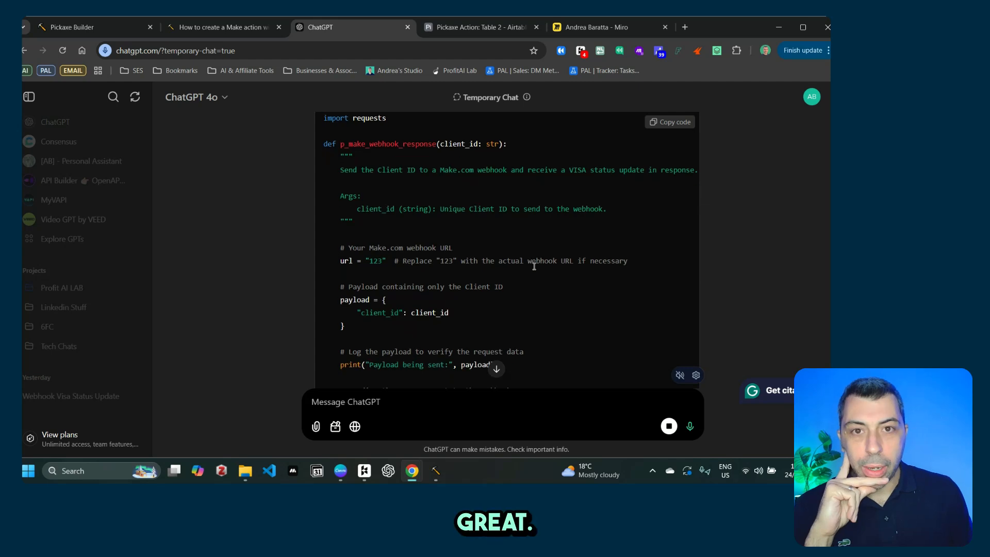
{"action": "scroll", "coordinate": [534, 270], "scroll_direction": "up", "scroll_amount": 3}
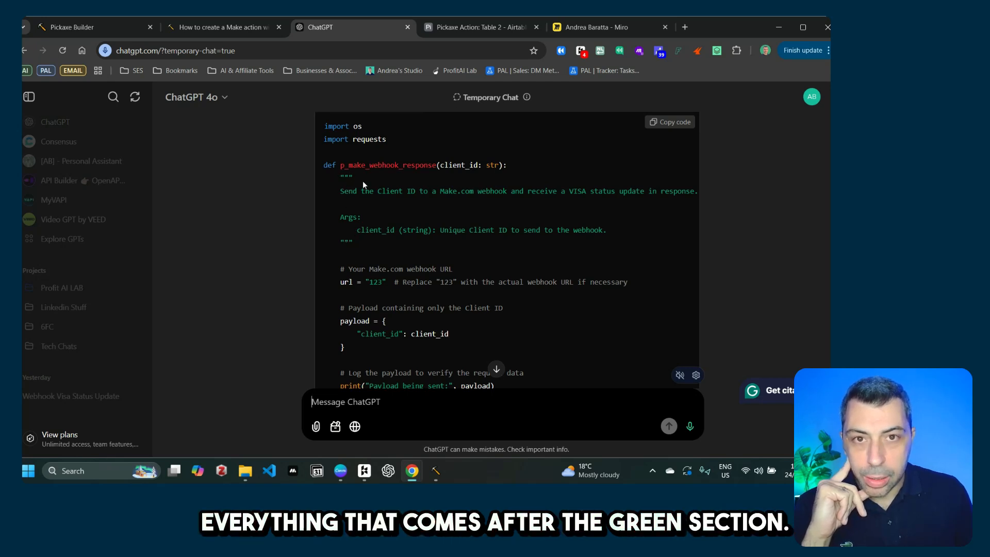
{"action": "left_click_drag", "start_coordinate": [340, 269], "coordinate": [422, 308]}
{"action": "right_click", "coordinate": [390, 259]}
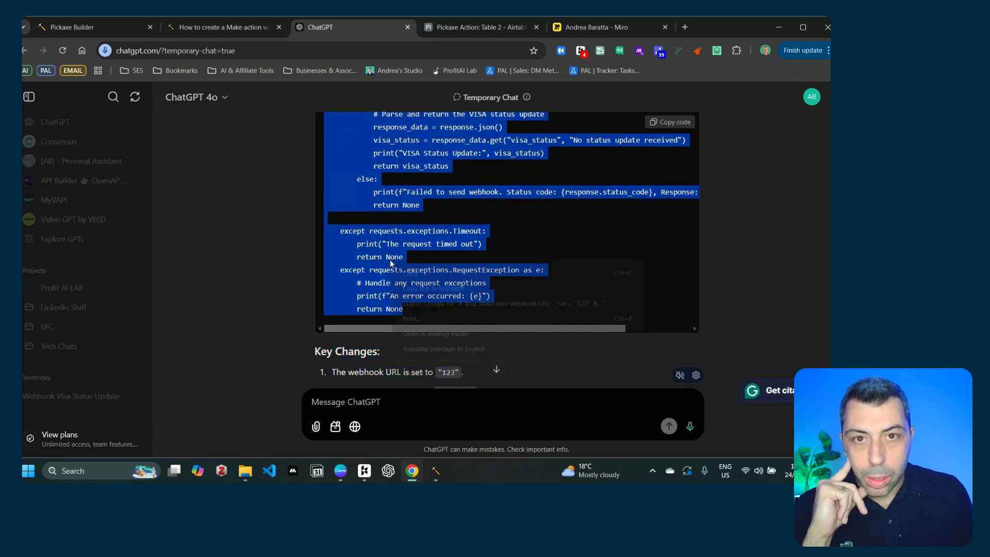
{"action": "left_click", "coordinate": [413, 274]}
{"action": "scroll", "coordinate": [453, 276], "scroll_direction": "down", "scroll_amount": 1}
{"action": "scroll", "coordinate": [453, 276], "scroll_direction": "down", "scroll_amount": 2}
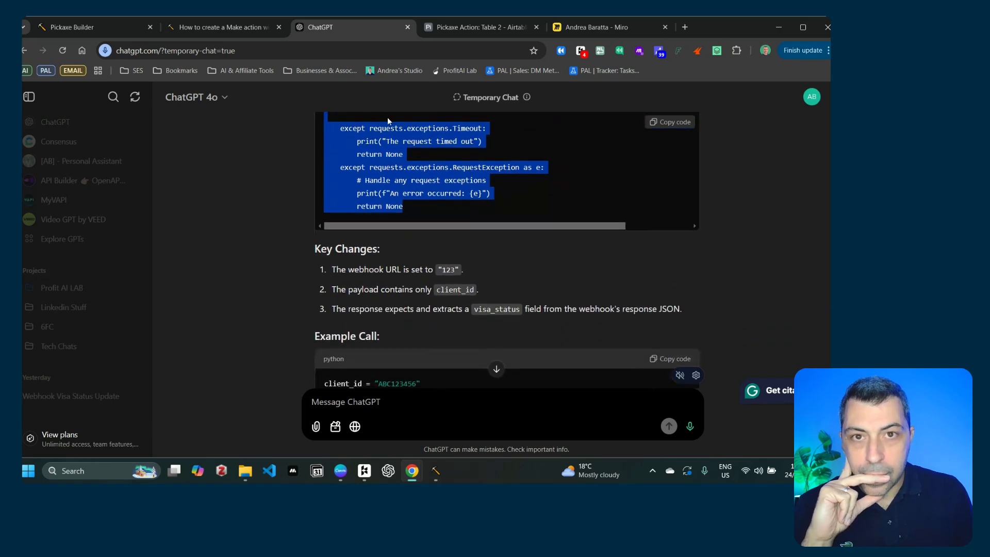
{"action": "left_click", "coordinate": [83, 26]}
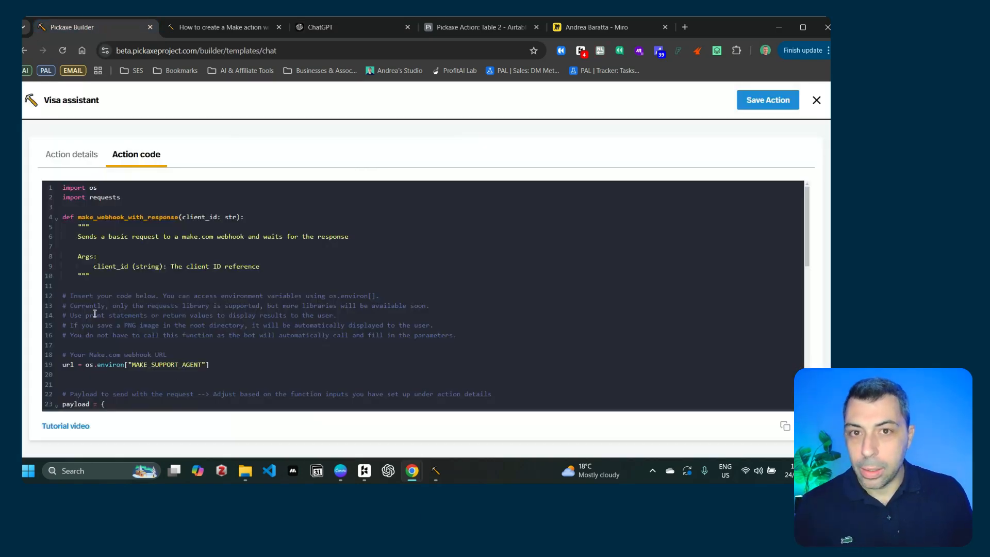
Step: Replace the old action code with ChatGPT's revised client_id version below the function header
{"action": "key", "text": "ctrl+a"}
{"action": "key", "text": "ctrl+v"}
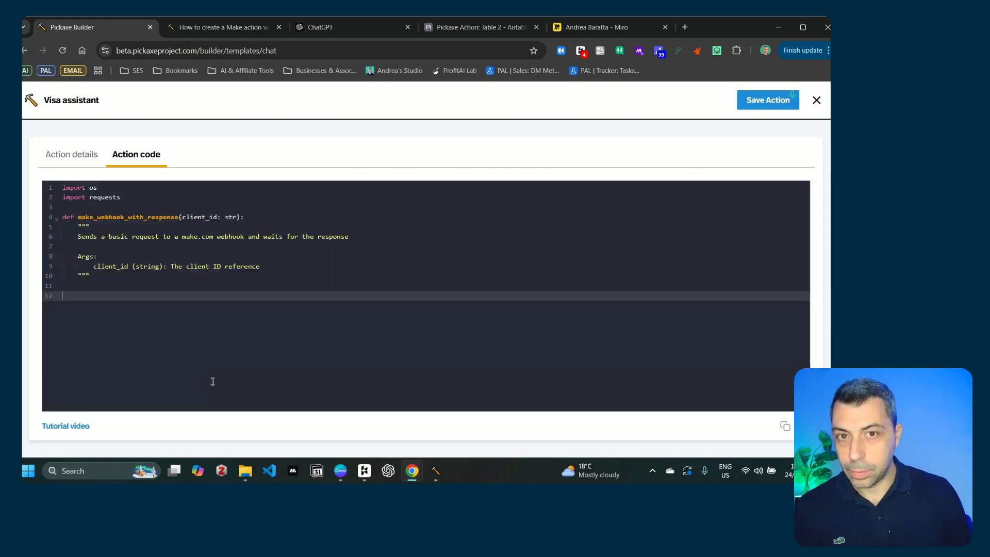
{"action": "key", "text": "ctrl+v"}
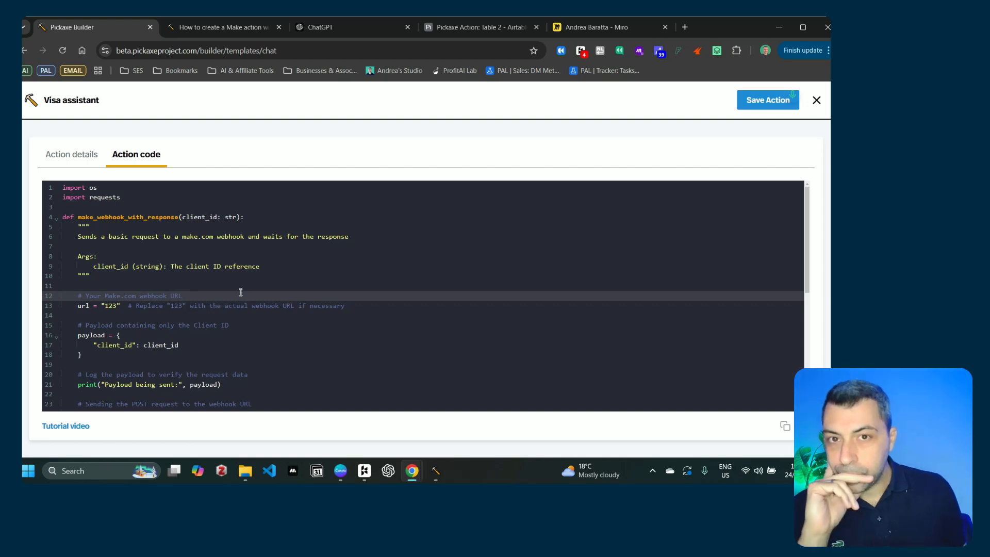
{"action": "scroll", "coordinate": [238, 289], "scroll_direction": "down", "scroll_amount": 3}
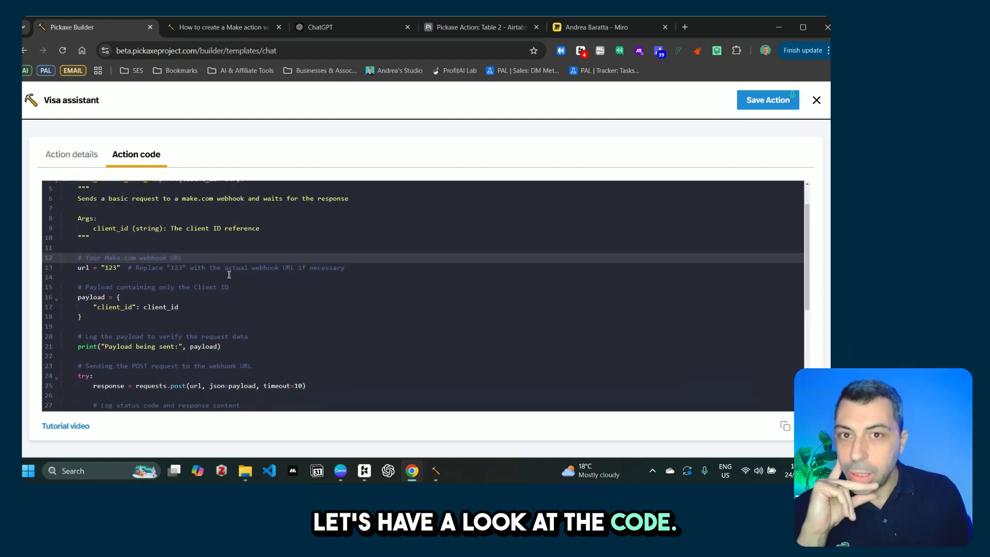
{"action": "scroll", "coordinate": [229, 275], "scroll_direction": "up", "scroll_amount": 2}
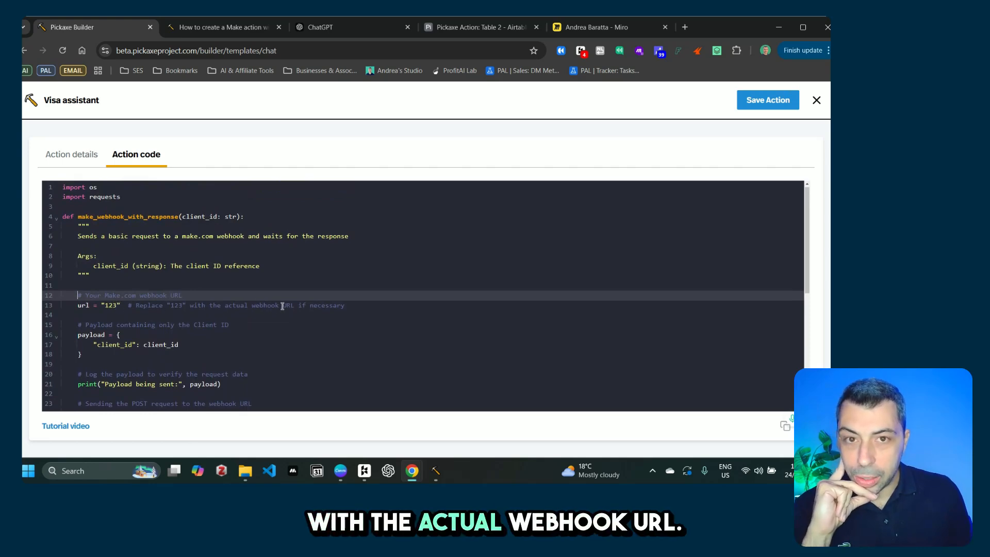
{"action": "scroll", "coordinate": [271, 312], "scroll_direction": "down", "scroll_amount": 2}
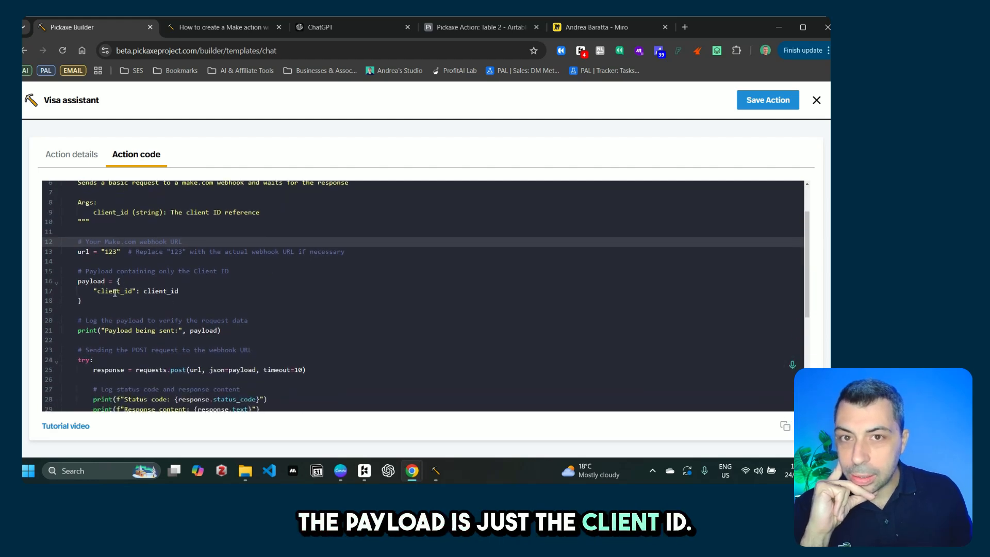
{"action": "scroll", "coordinate": [149, 289], "scroll_direction": "down", "scroll_amount": 5}
{"action": "scroll", "coordinate": [152, 265], "scroll_direction": "down", "scroll_amount": 1}
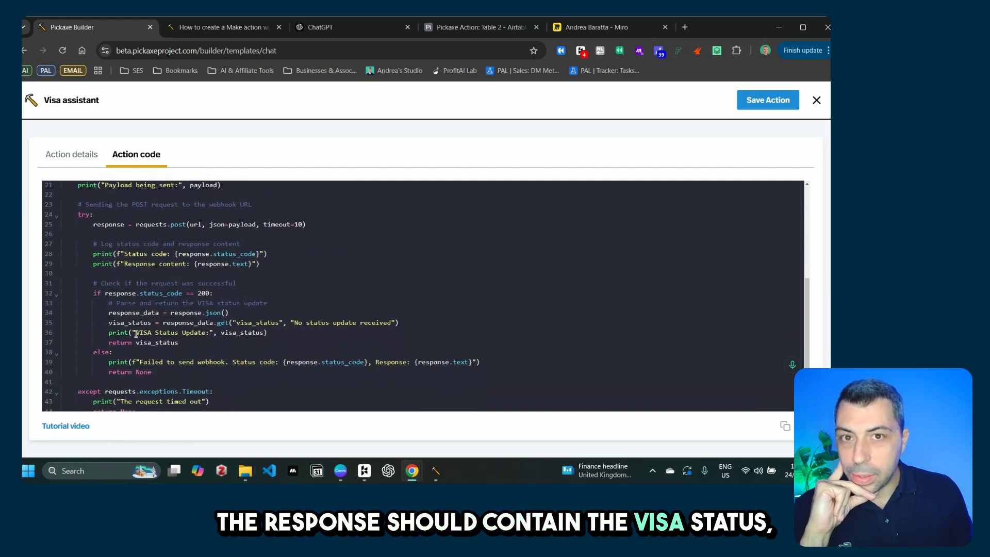
Step: Highlight where visa_status is read in the code, then save the action
{"action": "left_click", "coordinate": [130, 322]}
{"action": "left_click_drag", "start_coordinate": [130, 322], "coordinate": [152, 325]}
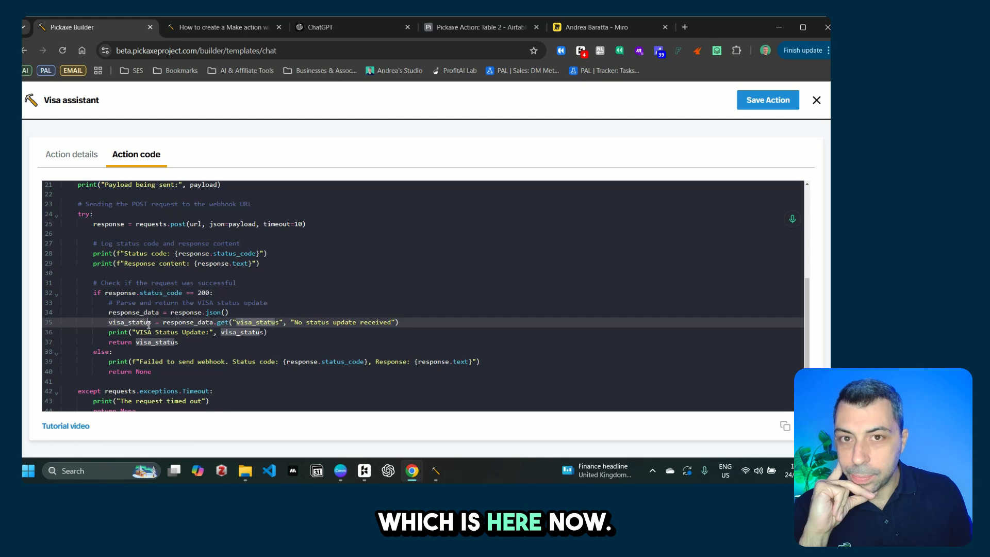
{"action": "scroll", "coordinate": [320, 350], "scroll_direction": "down", "scroll_amount": 2}
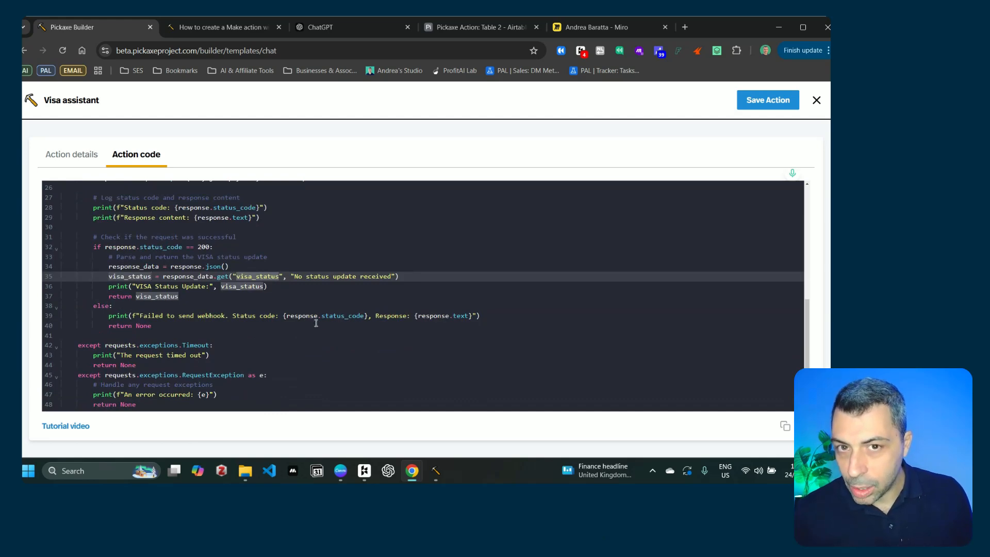
{"action": "scroll", "coordinate": [306, 320], "scroll_direction": "up", "scroll_amount": 5}
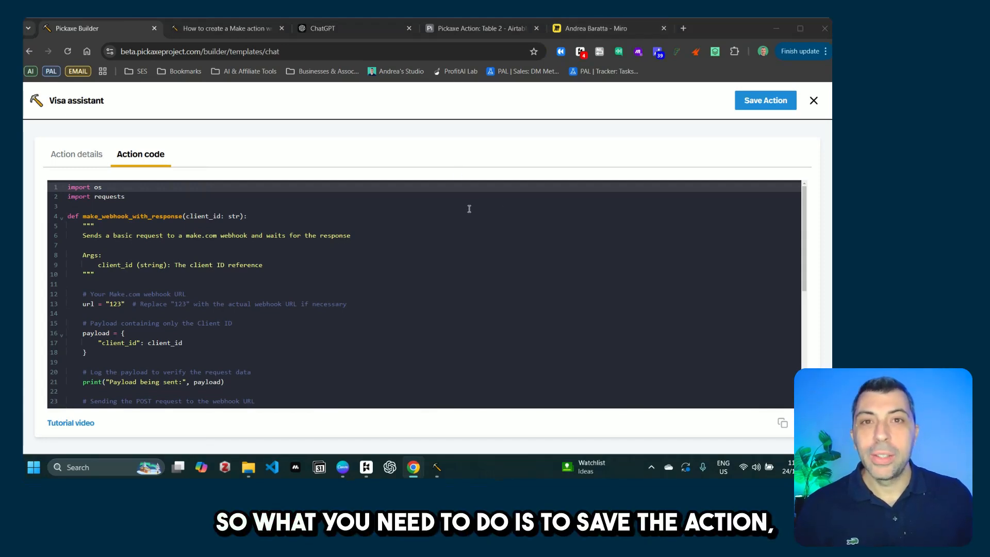
{"action": "left_click", "coordinate": [766, 101]}
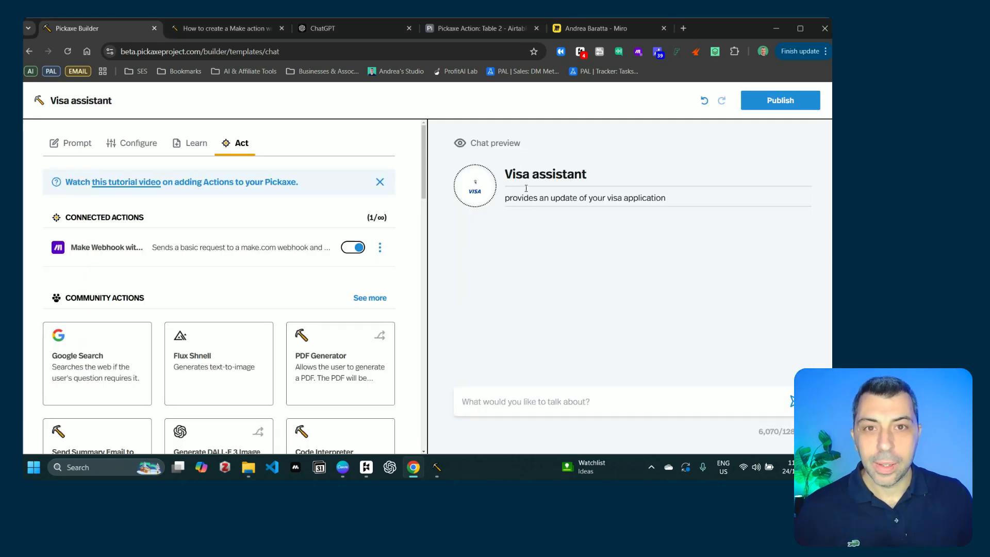
Step: Update the connected 'Make Webhook with Response' card under Your Actions
{"action": "scroll", "coordinate": [223, 319], "scroll_direction": "down", "scroll_amount": 6}
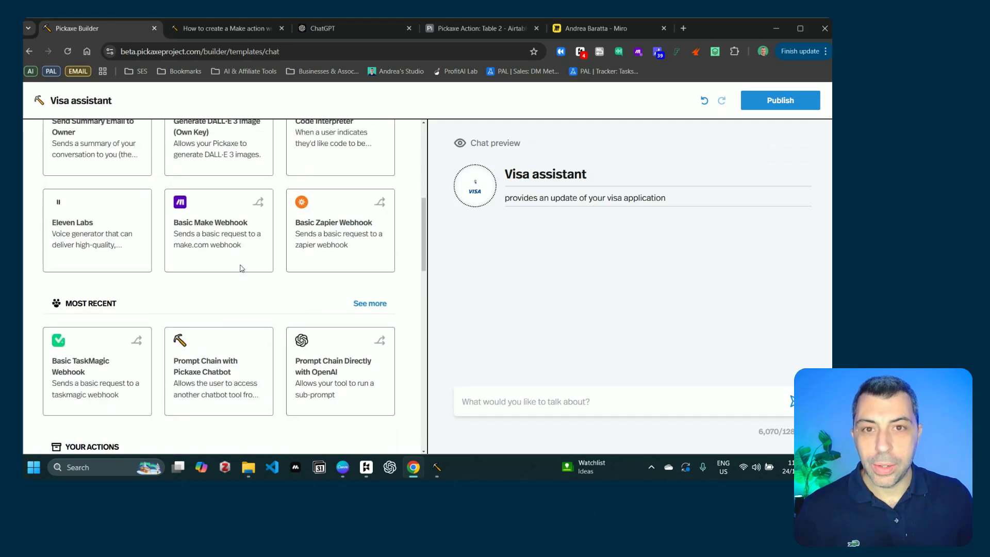
{"action": "scroll", "coordinate": [223, 320], "scroll_direction": "down", "scroll_amount": 3}
{"action": "left_click", "coordinate": [197, 416]}
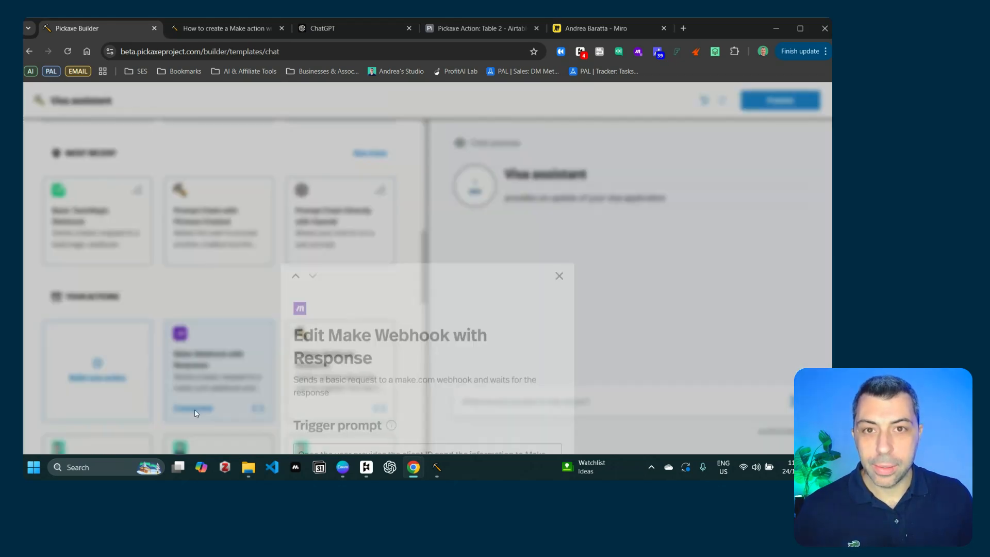
{"action": "left_click", "coordinate": [544, 389]}
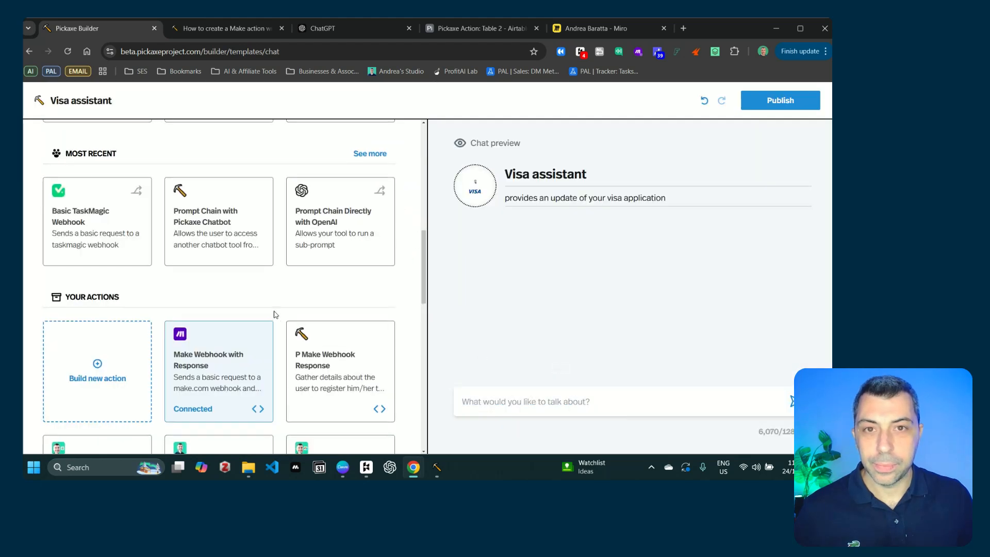
{"action": "scroll", "coordinate": [273, 311], "scroll_direction": "up", "scroll_amount": 5}
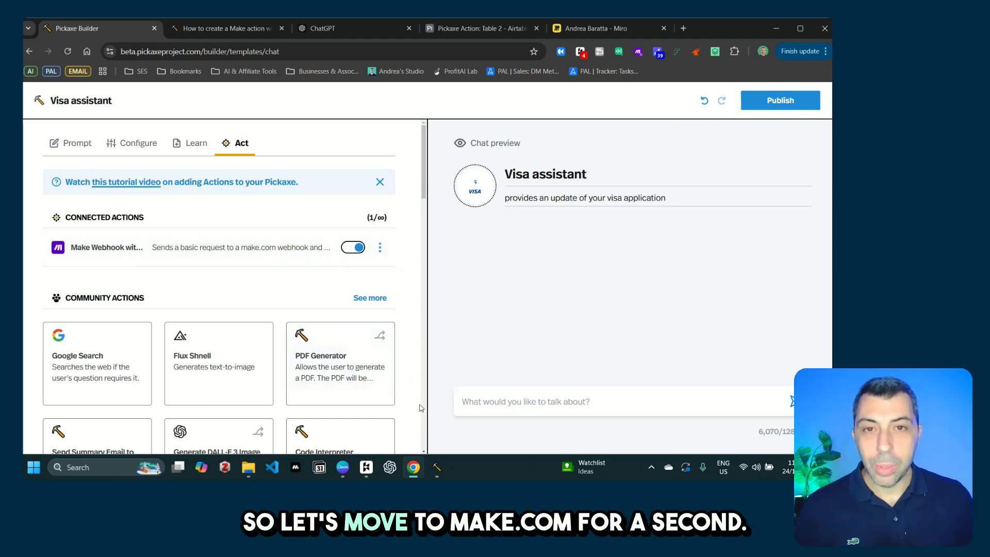
Step: Add a Webhooks 'Custom webhook' trigger as the scenario's first module and shift it left
{"action": "mouse_move", "coordinate": [414, 467]}
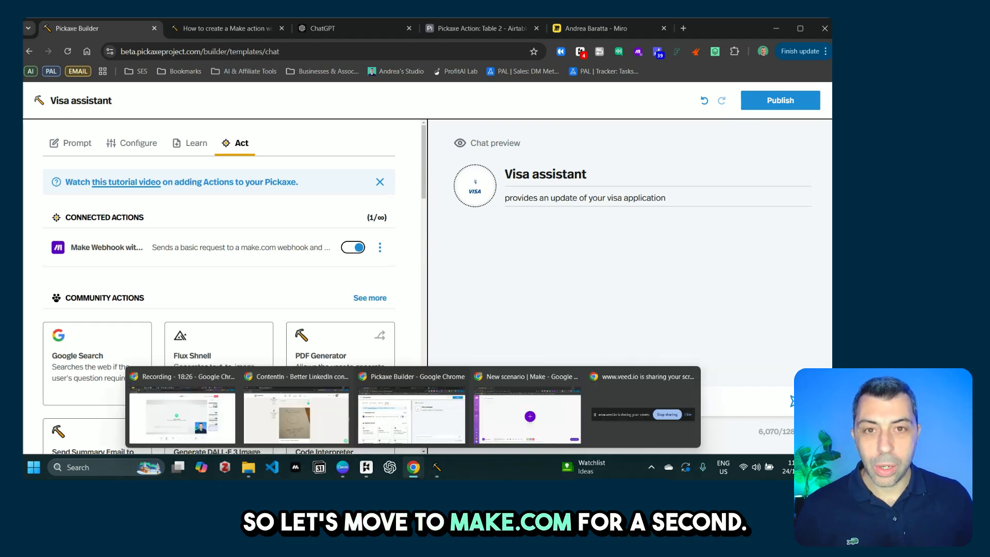
{"action": "left_click", "coordinate": [524, 431]}
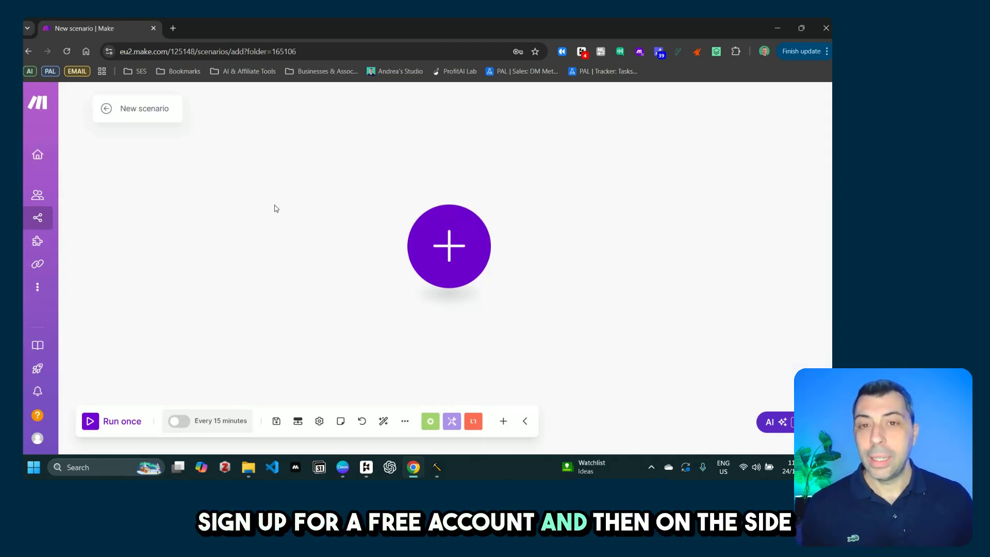
{"action": "mouse_move", "coordinate": [80, 229]}
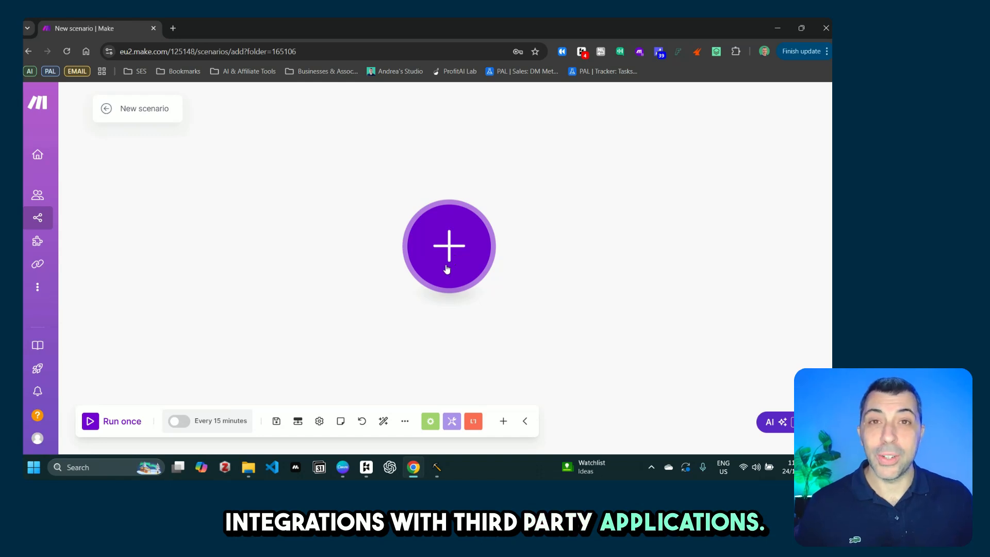
{"action": "left_click", "coordinate": [450, 256]}
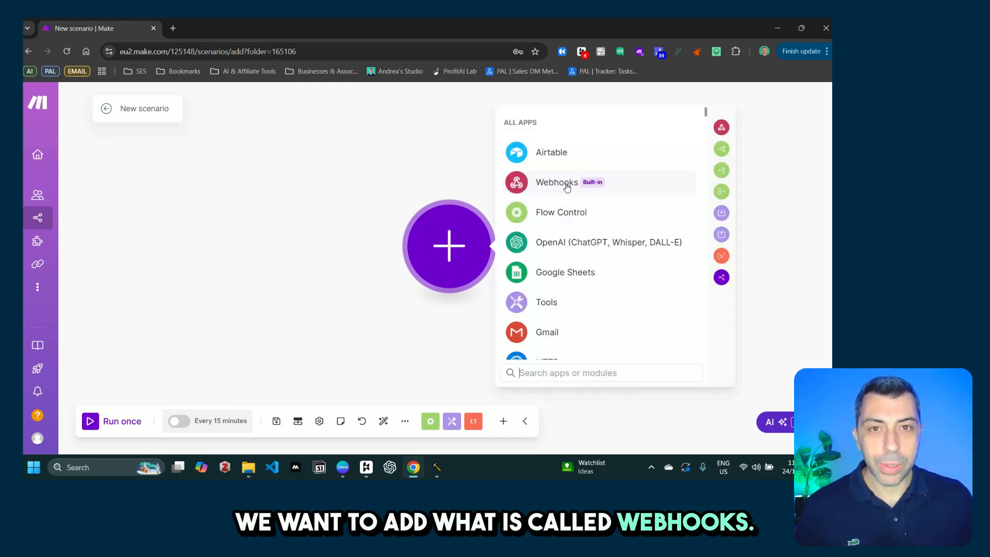
{"action": "left_click", "coordinate": [566, 186]}
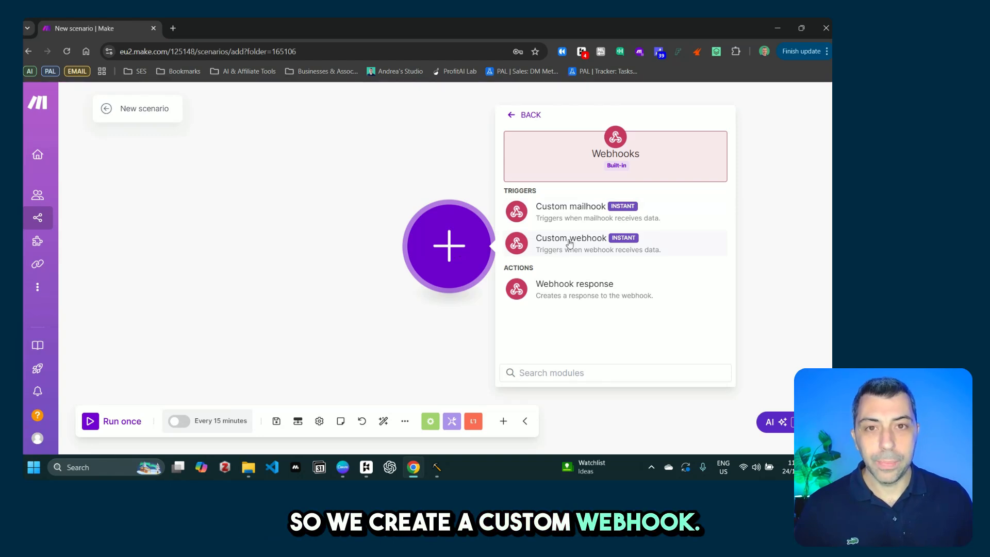
{"action": "left_click", "coordinate": [567, 245]}
{"action": "left_click_drag", "start_coordinate": [467, 256], "coordinate": [338, 246]}
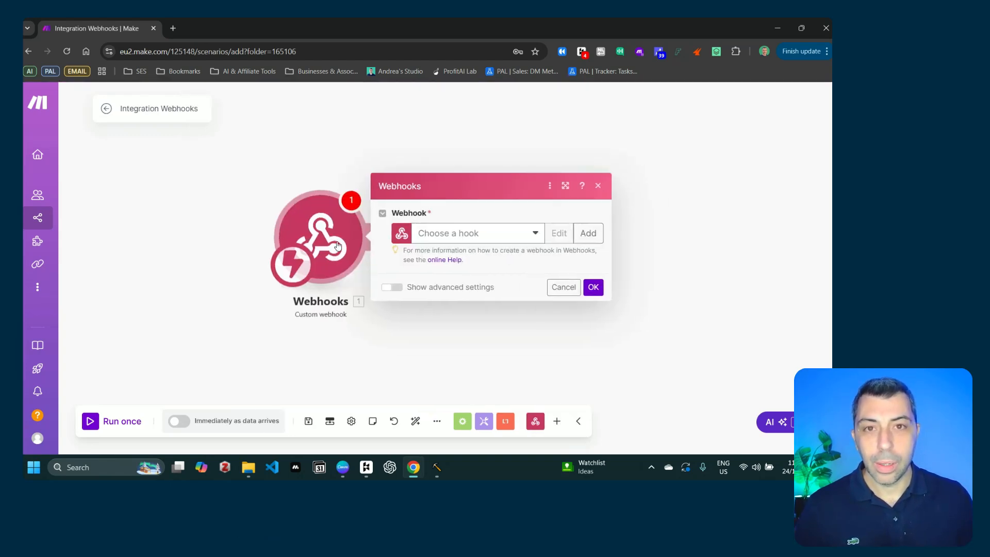
Step: Create a webhook named 'Pickaxe Make Integration' and copy its address to the clipboard
{"action": "left_click", "coordinate": [589, 233]}
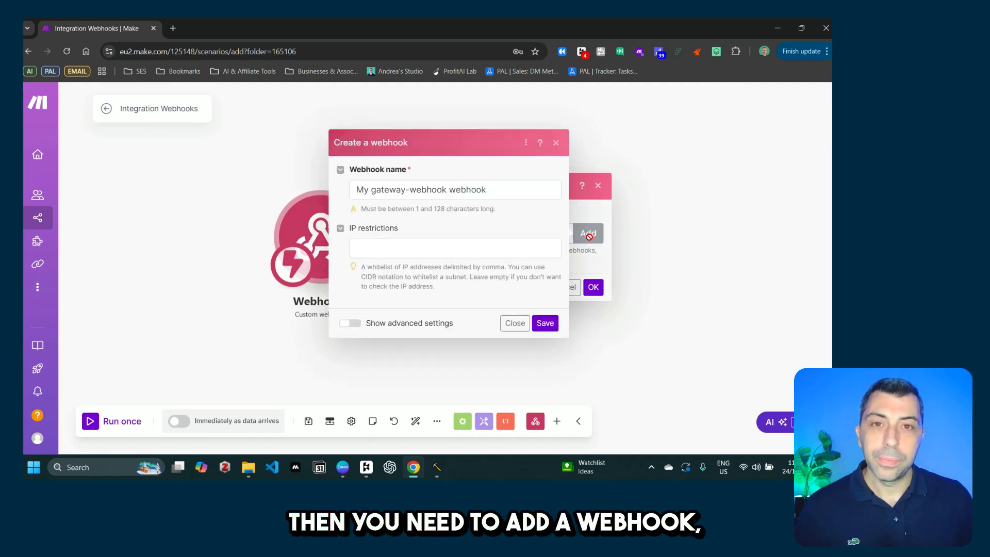
{"action": "left_click_drag", "start_coordinate": [489, 191], "coordinate": [345, 205]}
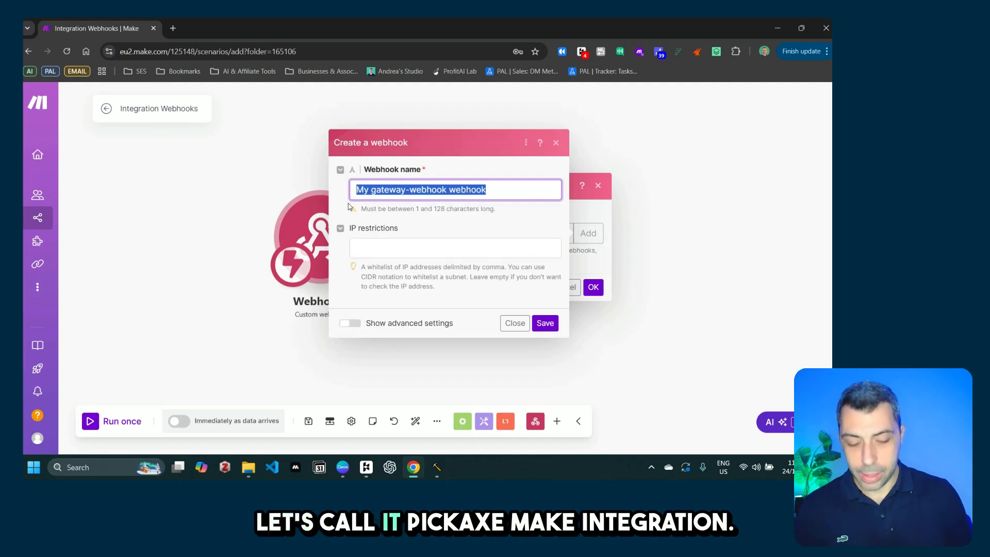
{"action": "type", "text": "Pickaxe "}
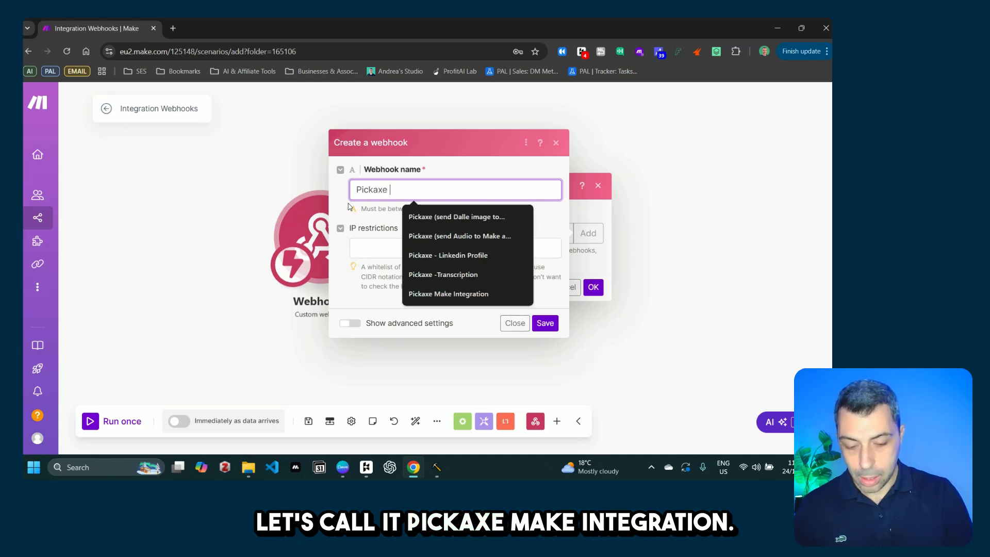
{"action": "type", "text": "Make Inte"}
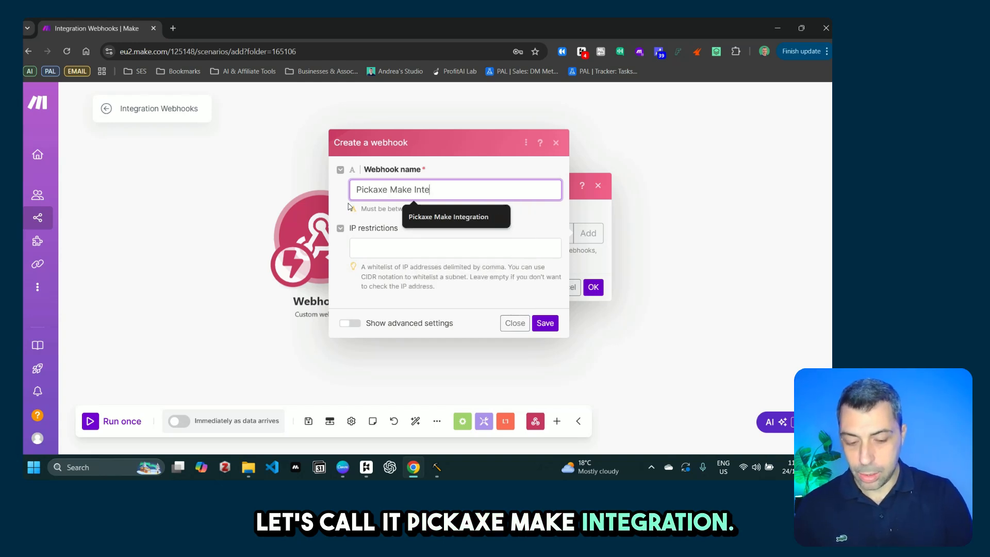
{"action": "type", "text": "gration"}
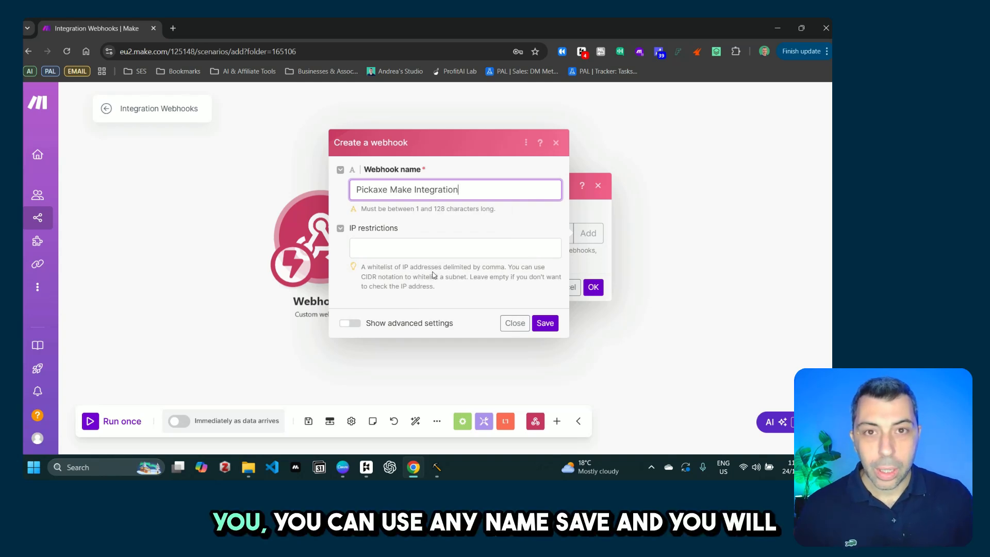
{"action": "left_click", "coordinate": [544, 324]}
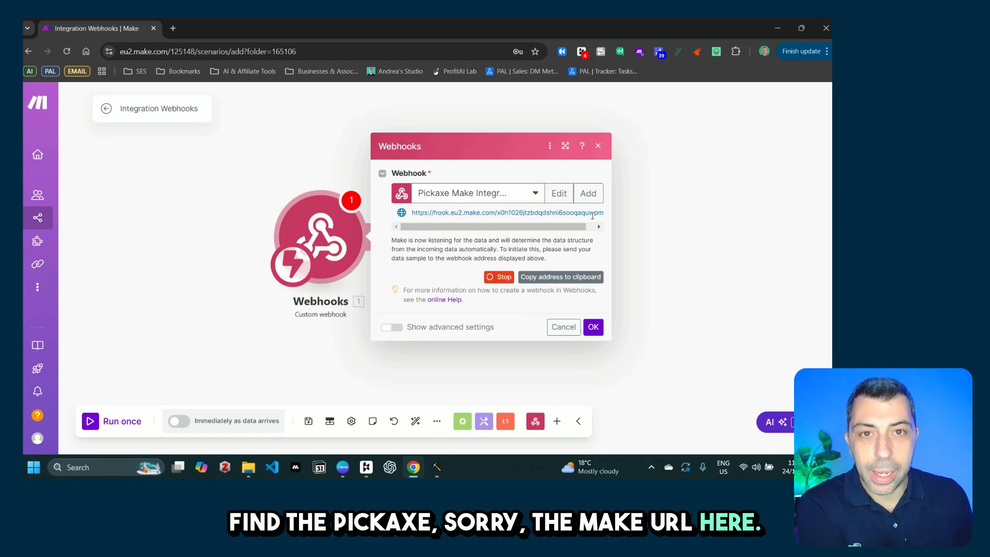
{"action": "left_click", "coordinate": [561, 281]}
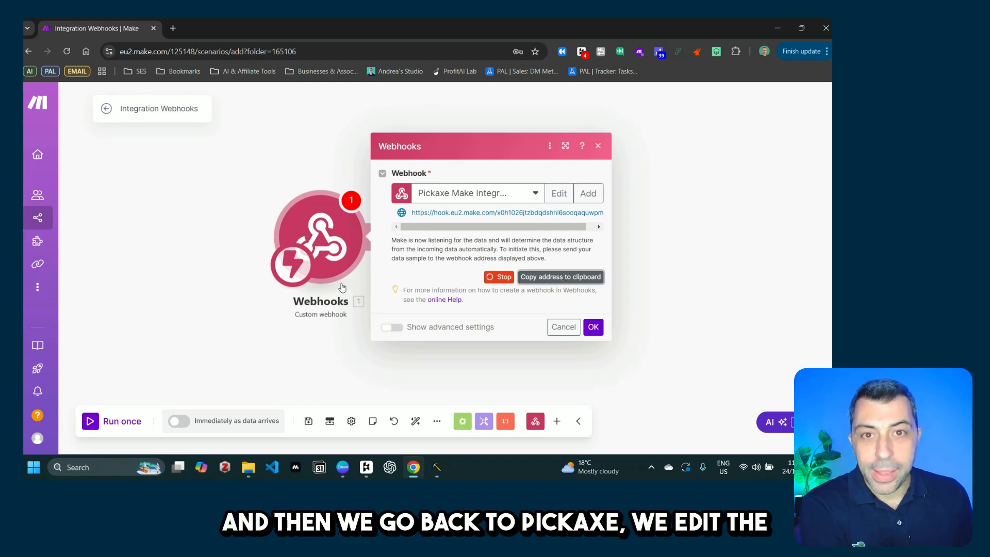
{"action": "mouse_move", "coordinate": [415, 477]}
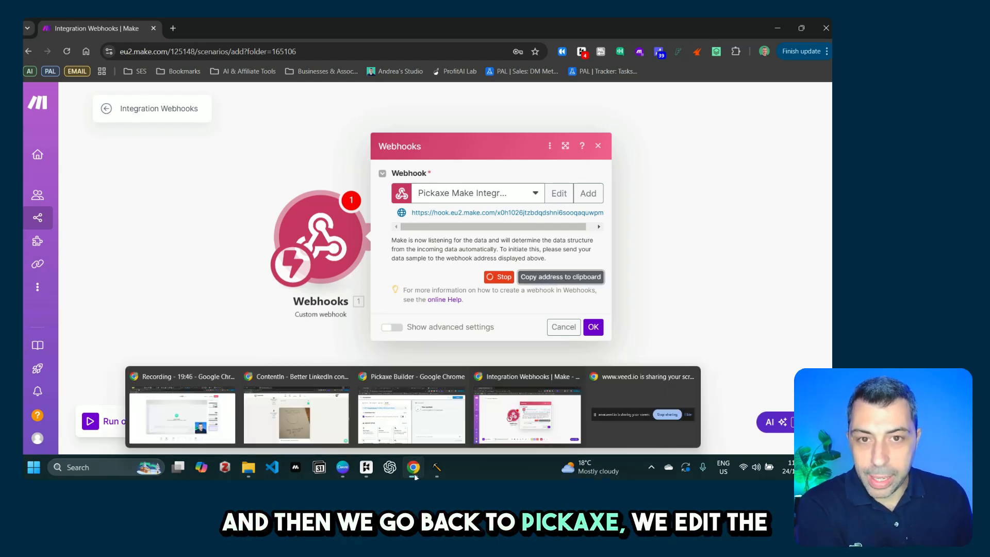
Step: Replace the '123' URL on line 13 of the action code with the Make webhook address and save
{"action": "left_click", "coordinate": [412, 410]}
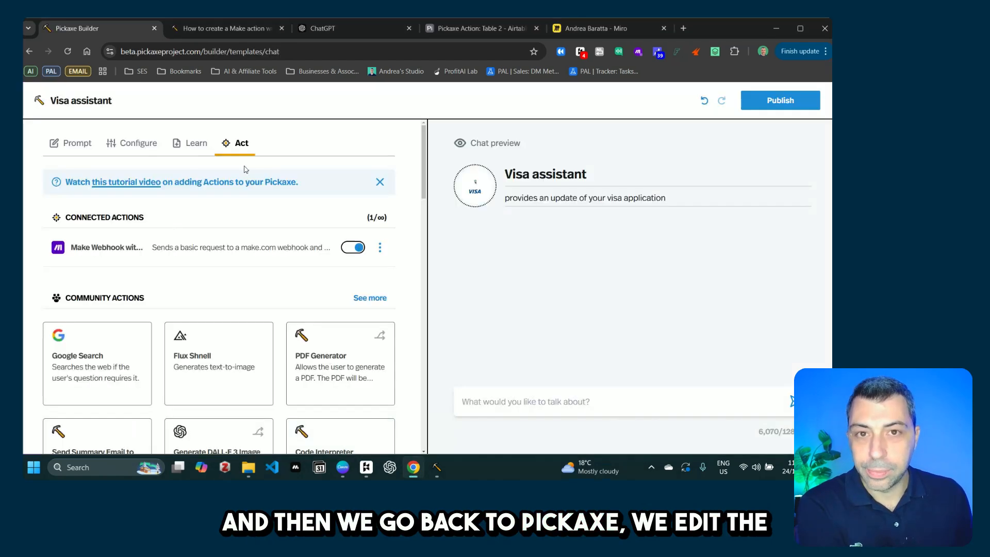
{"action": "left_click", "coordinate": [381, 250]}
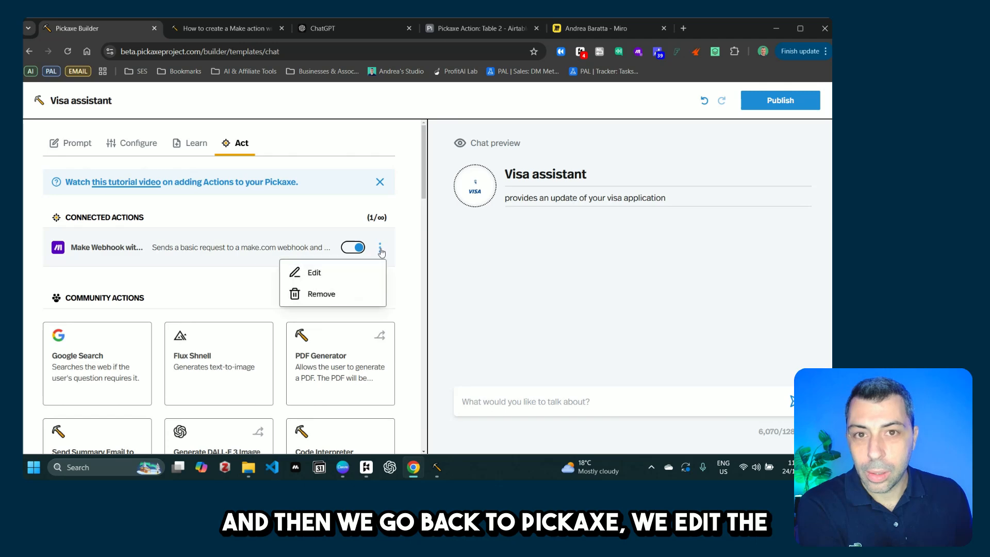
{"action": "left_click", "coordinate": [341, 278]}
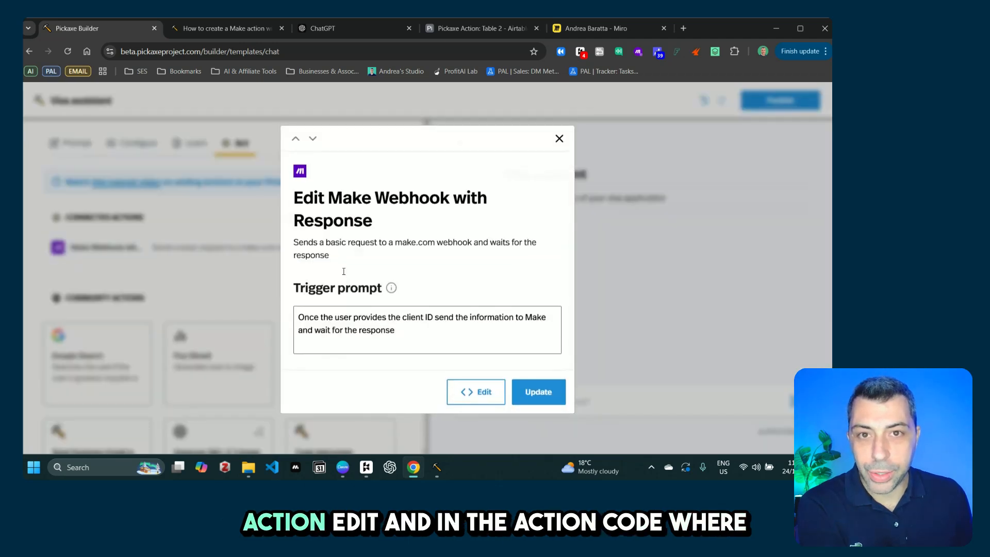
{"action": "left_click", "coordinate": [482, 397]}
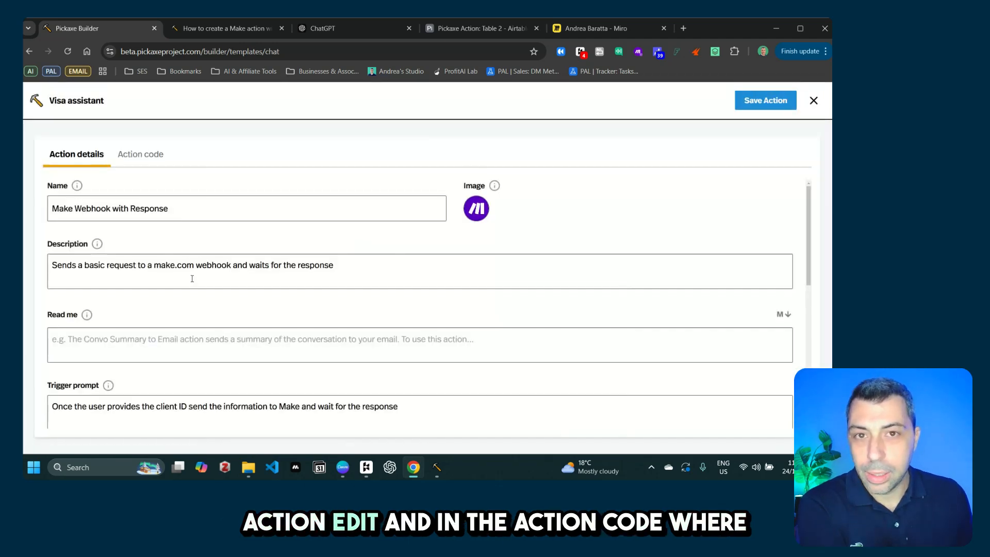
{"action": "left_click", "coordinate": [129, 160]}
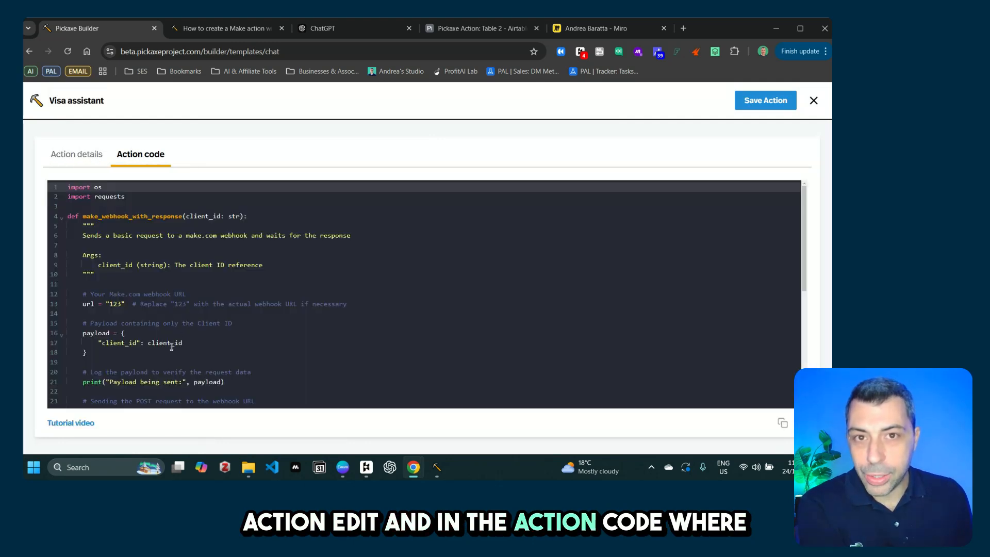
{"action": "left_click", "coordinate": [114, 305]}
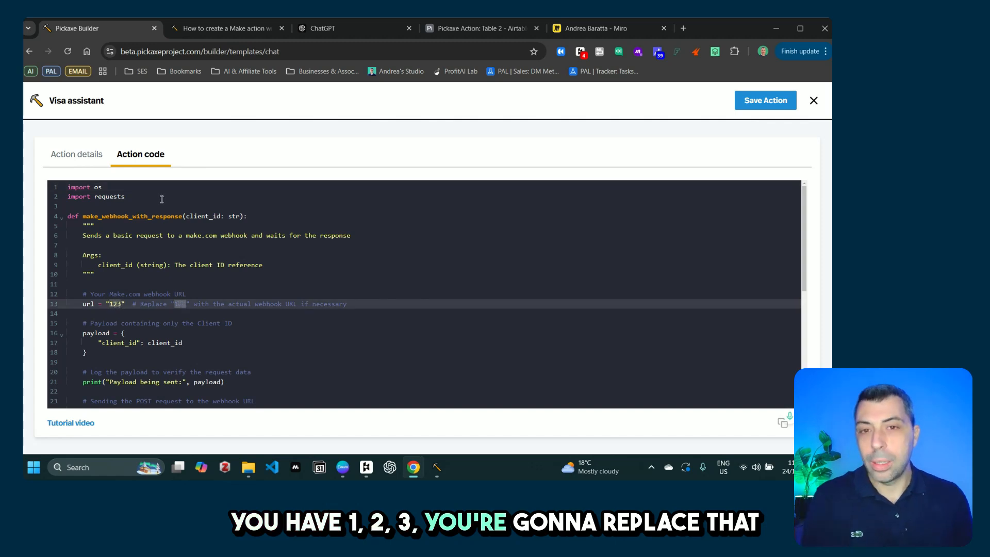
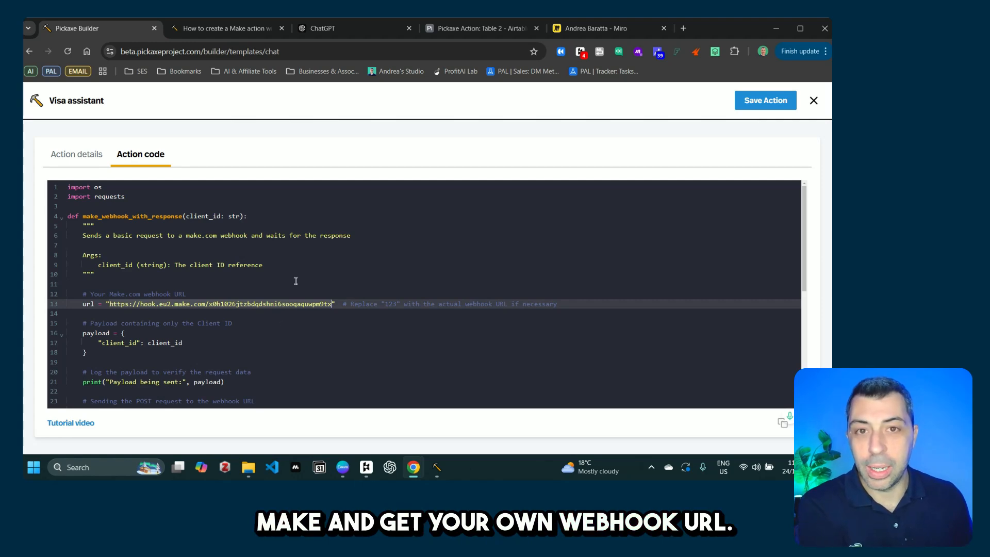
{"action": "left_click", "coordinate": [762, 99]}
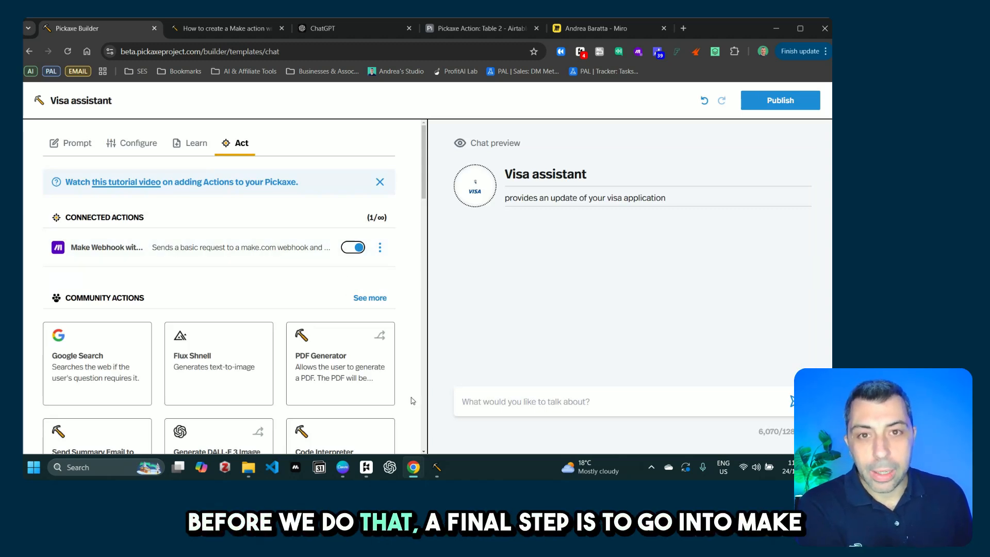
{"action": "mouse_move", "coordinate": [413, 467]}
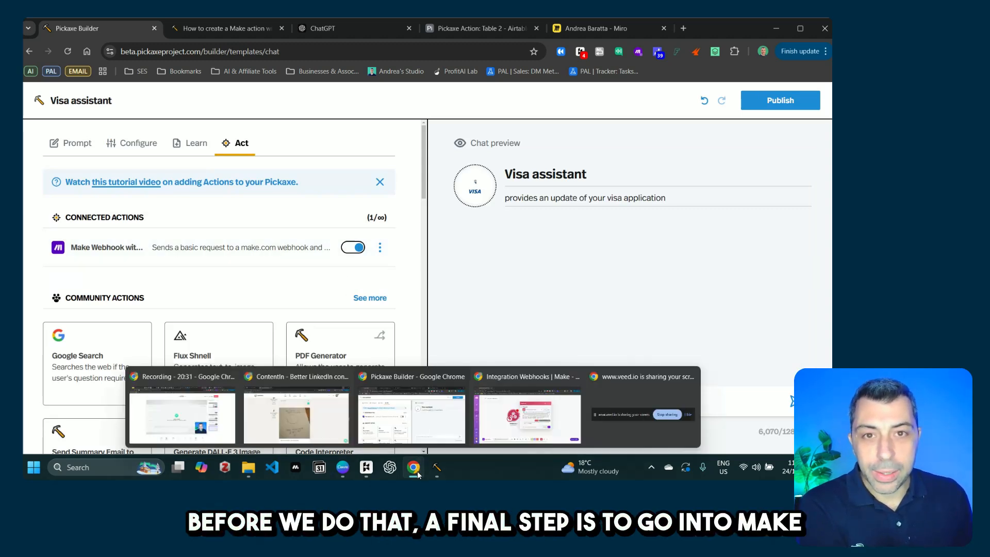
{"action": "left_click", "coordinate": [521, 423]}
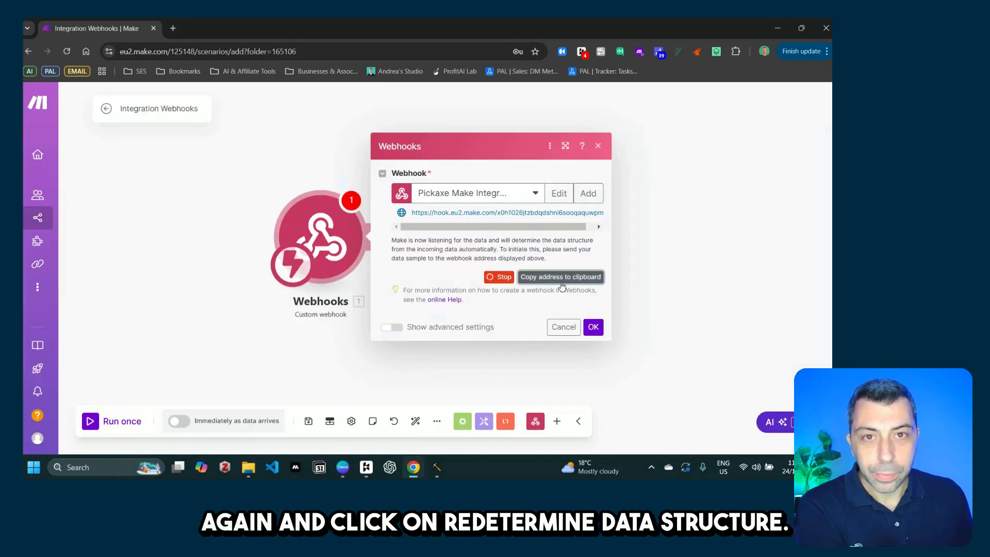
Step: Reopen the Pickaxe Make Integration webhook and set it to redetermine the data structure
{"action": "left_click", "coordinate": [598, 333]}
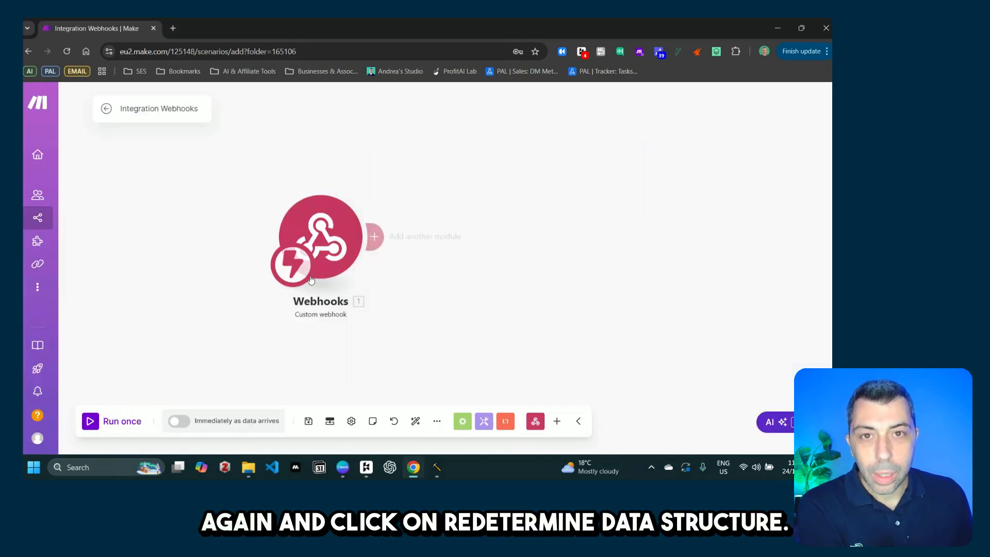
{"action": "left_click", "coordinate": [330, 246]}
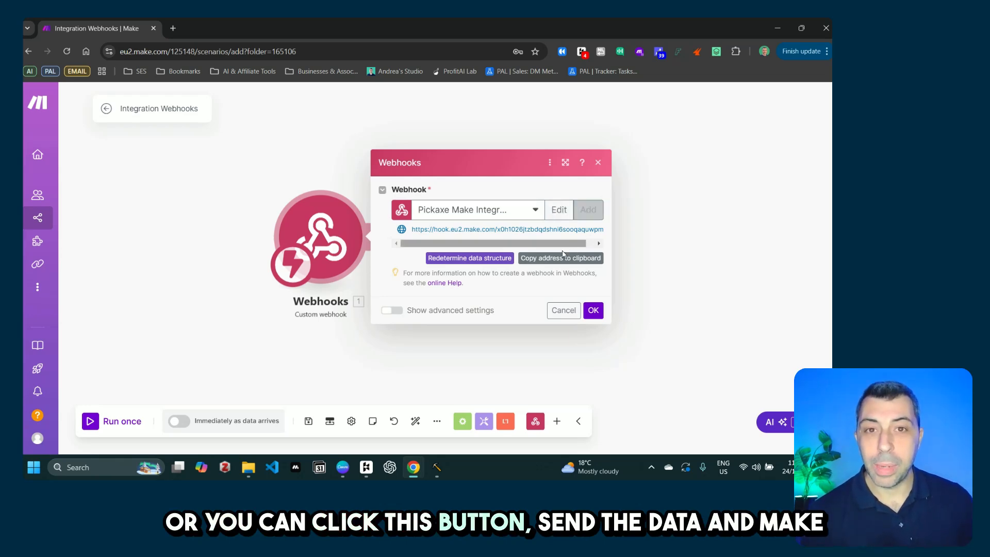
{"action": "left_click", "coordinate": [483, 263]}
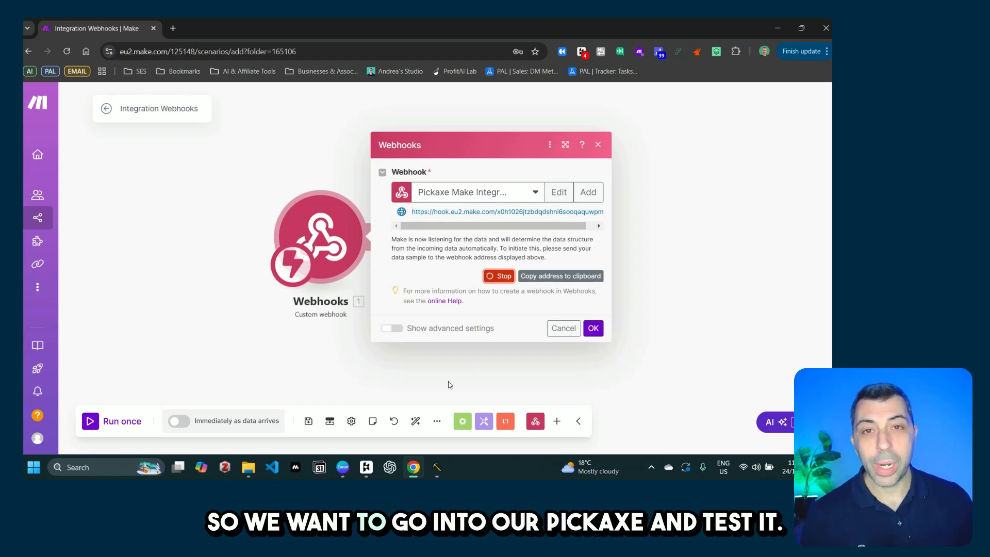
{"action": "mouse_move", "coordinate": [413, 467]}
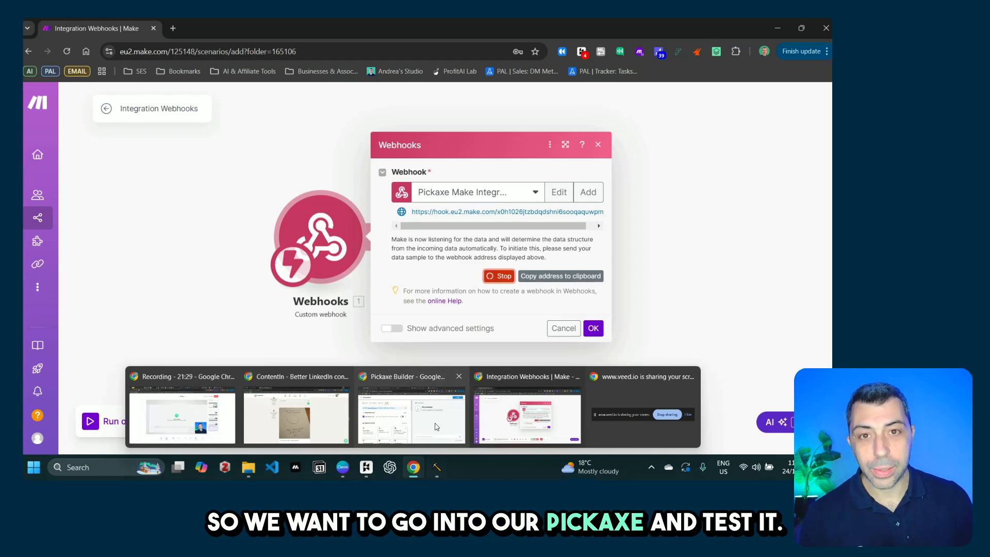
{"action": "left_click", "coordinate": [436, 426]}
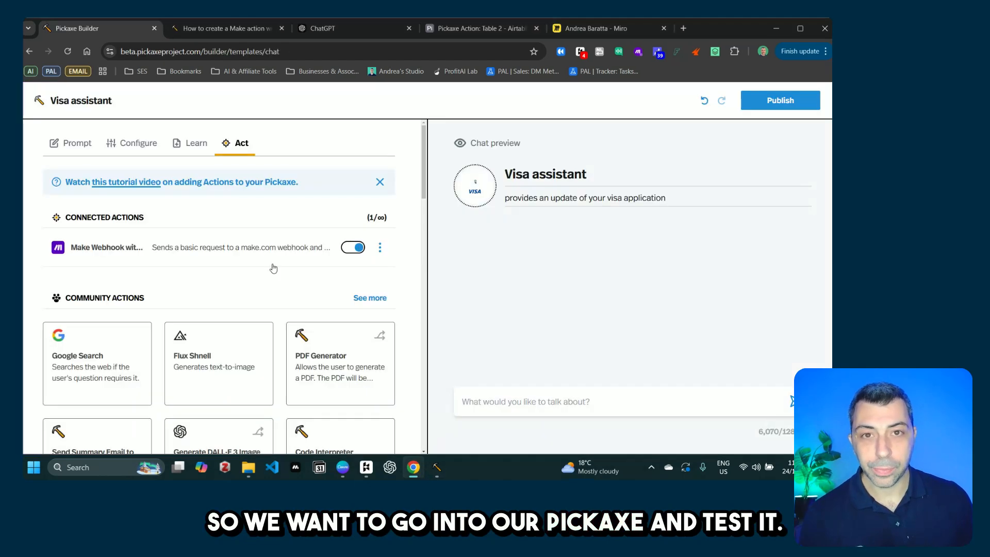
Step: Ask the Visa assistant for help with visa status, then send client ID 1250
{"action": "left_click", "coordinate": [513, 399]}
{"action": "type", "text": "can you h"}
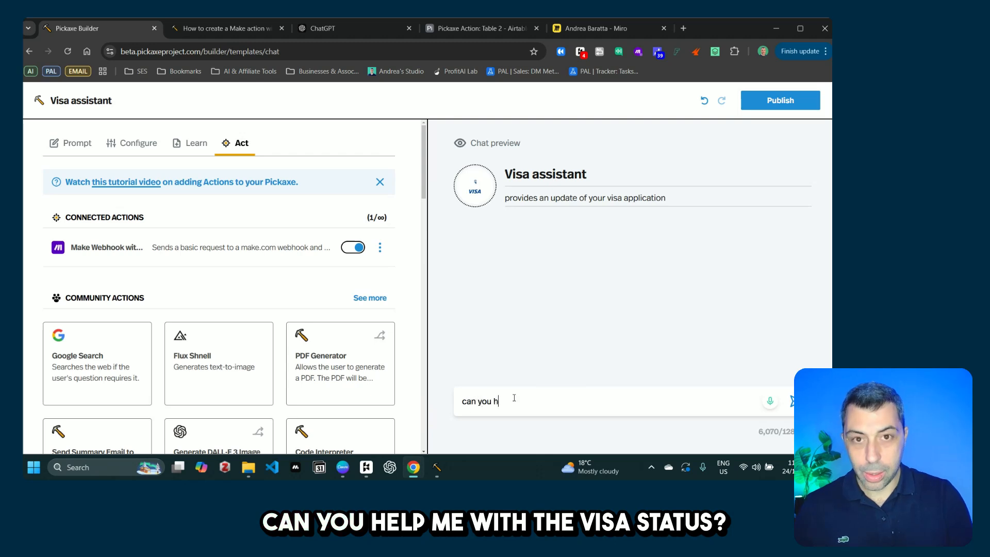
{"action": "type", "text": "elp me wo"}
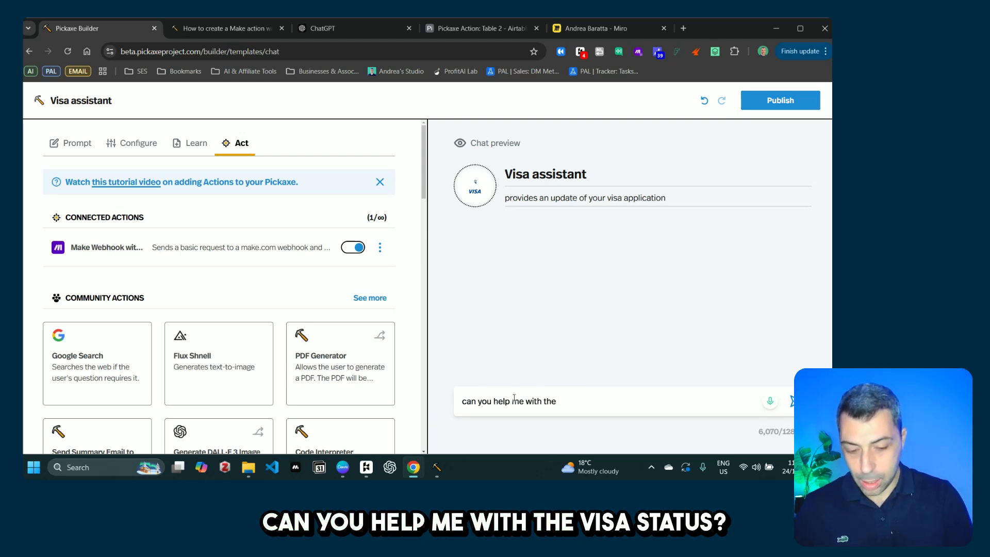
{"action": "type", "text": "th the visa status?"}
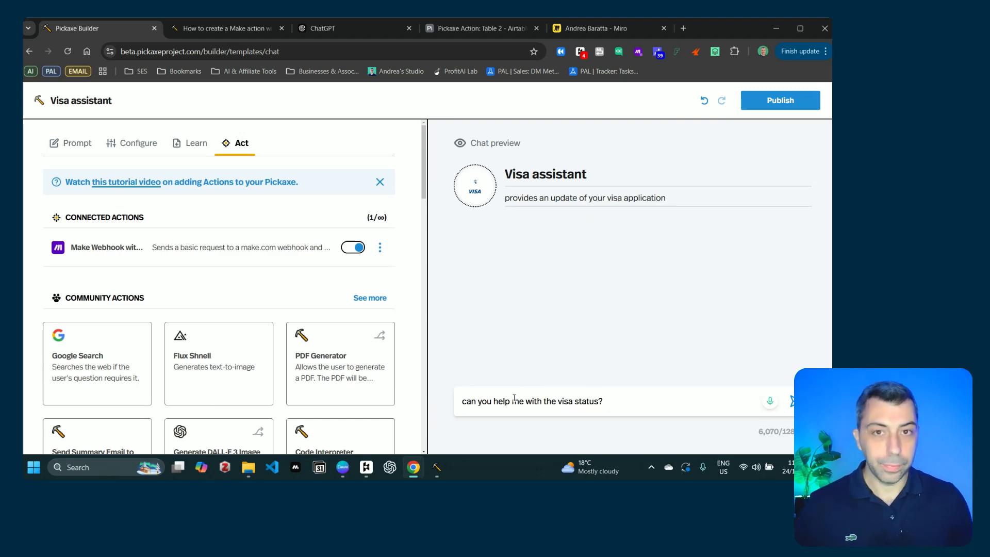
{"action": "key", "text": "Return"}
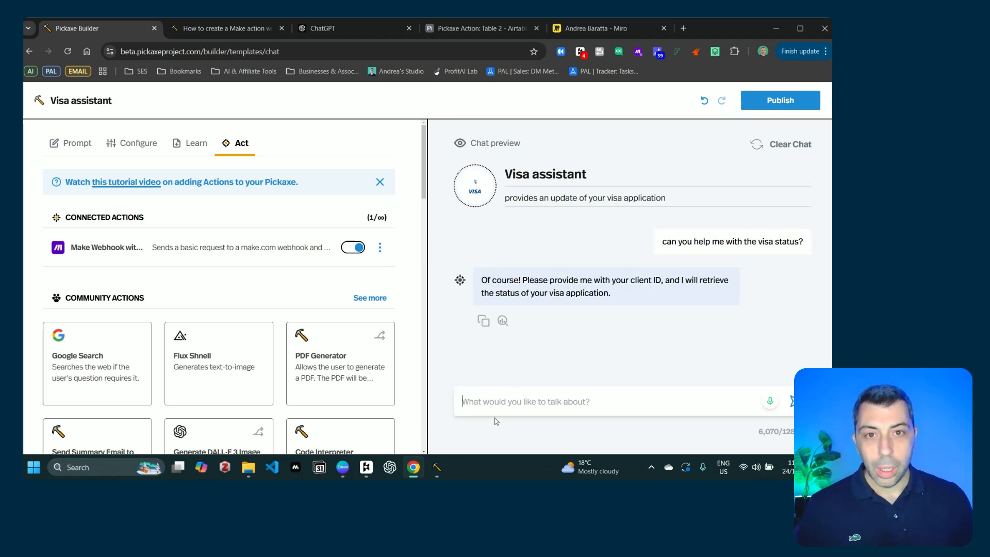
{"action": "type", "text": "my client is"}
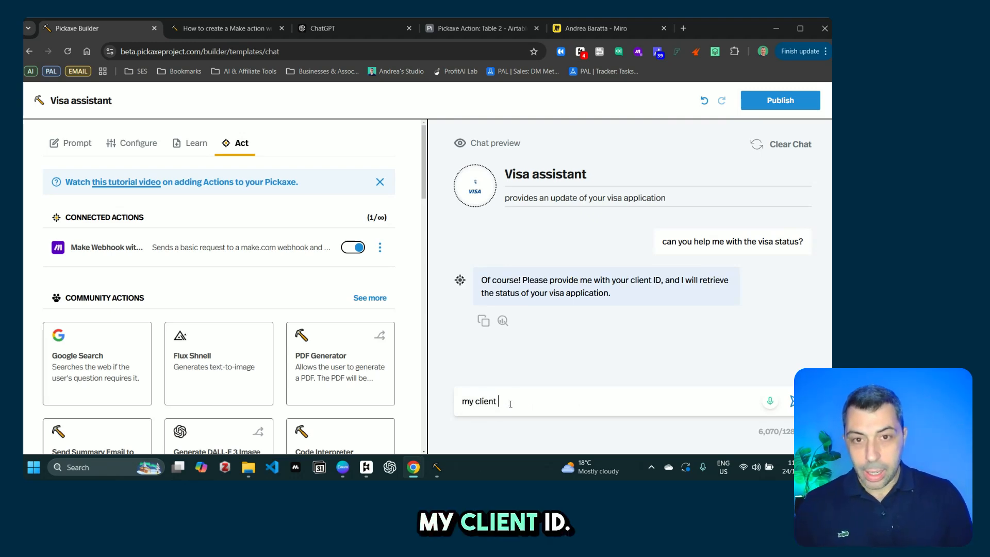
{"action": "key", "text": "BackSpace"}
{"action": "key", "text": "BackSpace"}
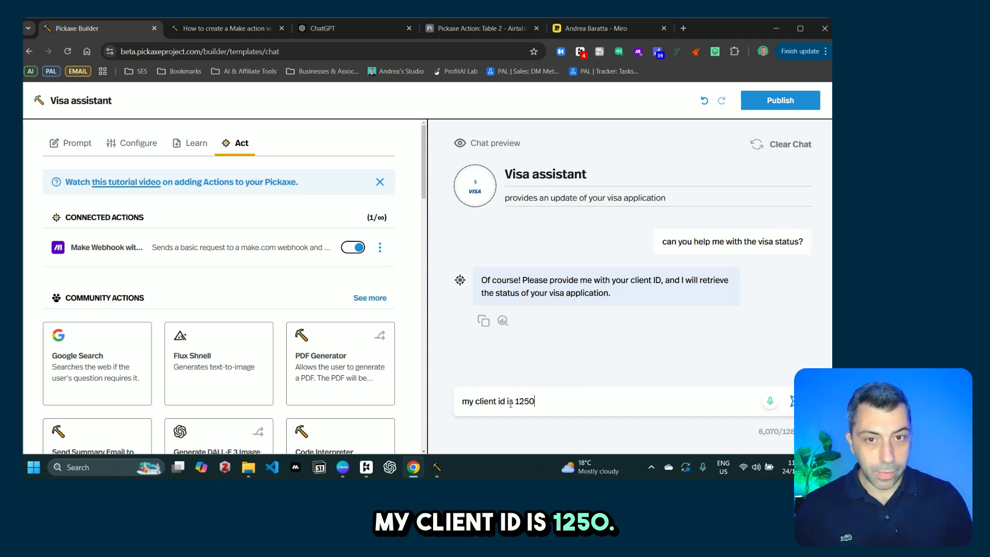
{"action": "key", "text": "Return"}
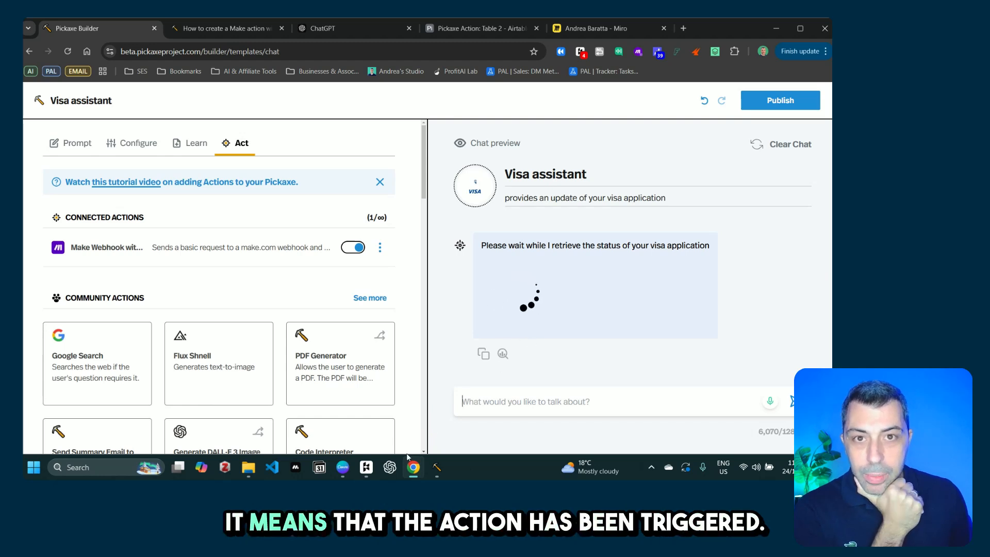
{"action": "mouse_move", "coordinate": [415, 473]}
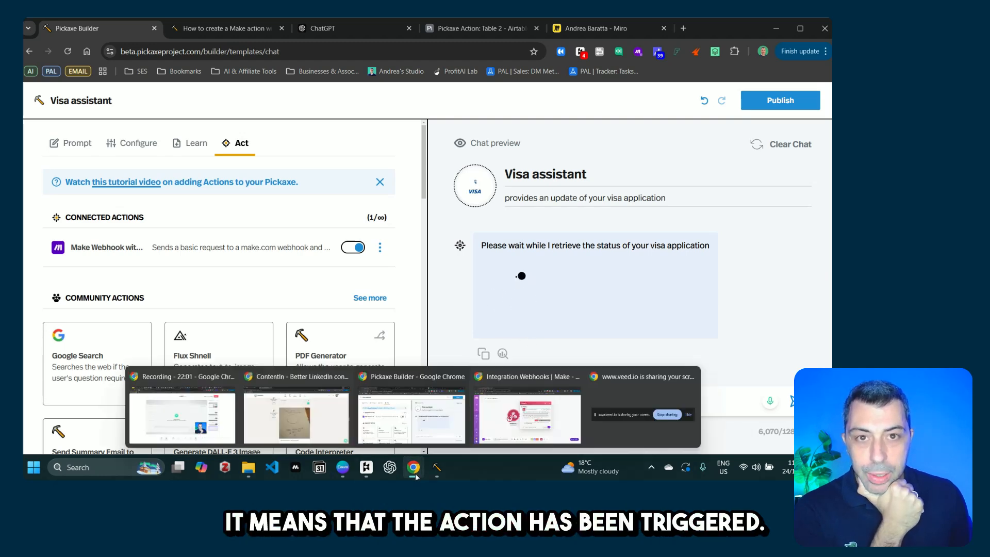
{"action": "left_click", "coordinate": [506, 410]}
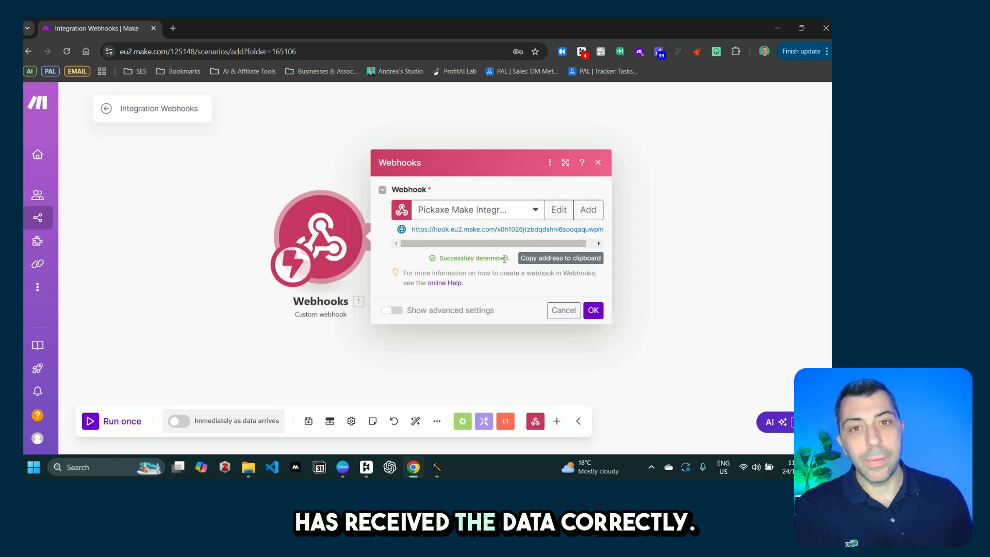
Step: Confirm the successfully determined data structure in the Webhooks dialog
{"action": "left_click", "coordinate": [595, 310]}
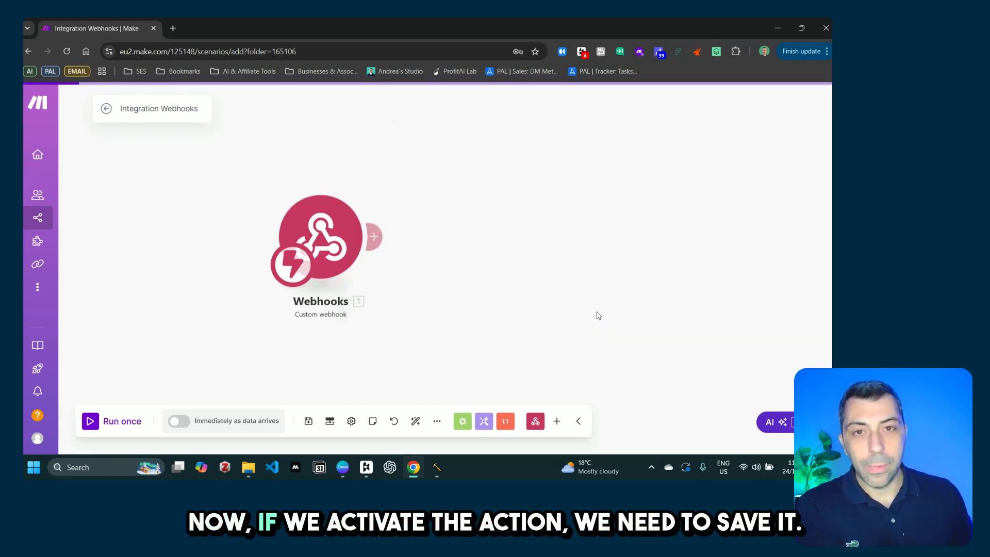
Step: Save the scenario, schedule it to run immediately as data arrives, and run it once
{"action": "left_click", "coordinate": [187, 427]}
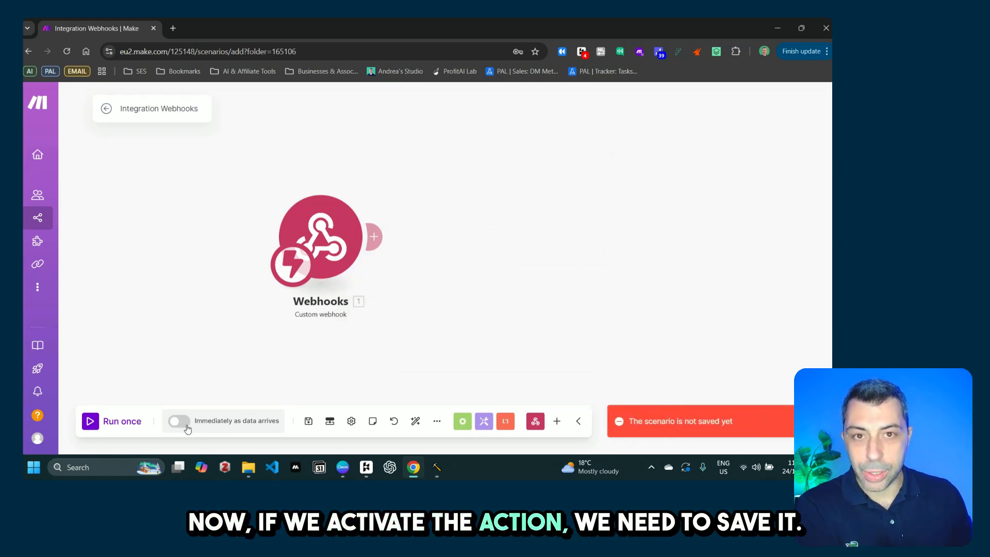
{"action": "left_click", "coordinate": [308, 422]}
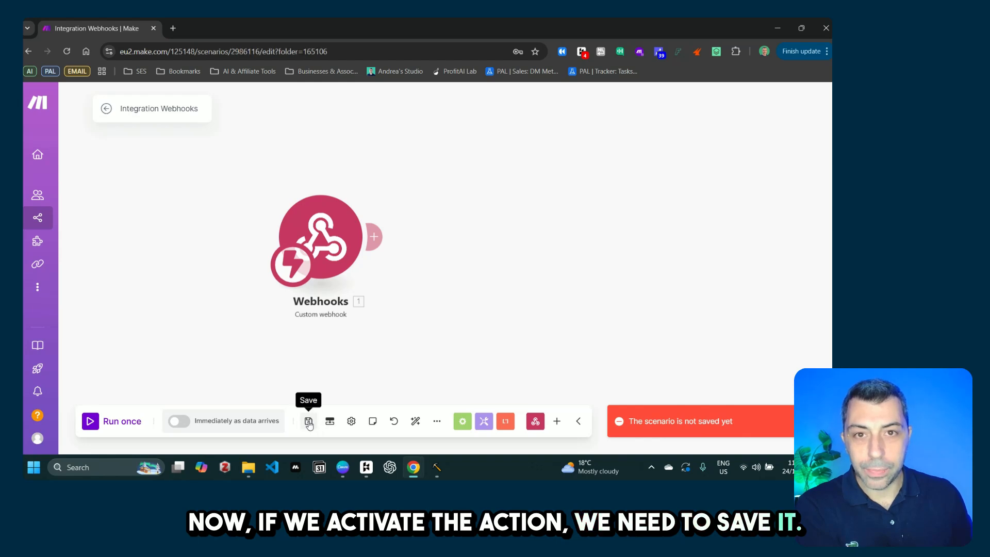
{"action": "left_click", "coordinate": [211, 432]}
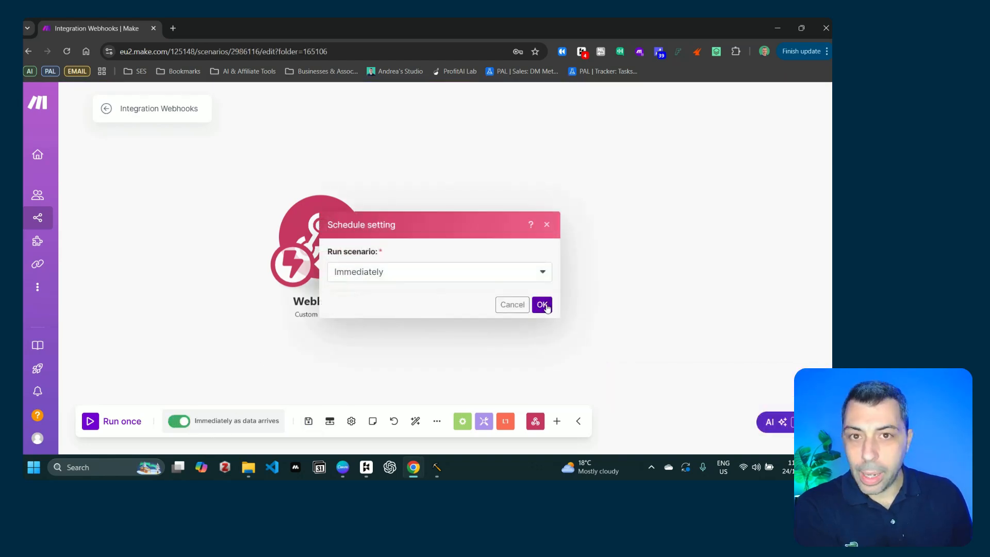
{"action": "left_click", "coordinate": [546, 305]}
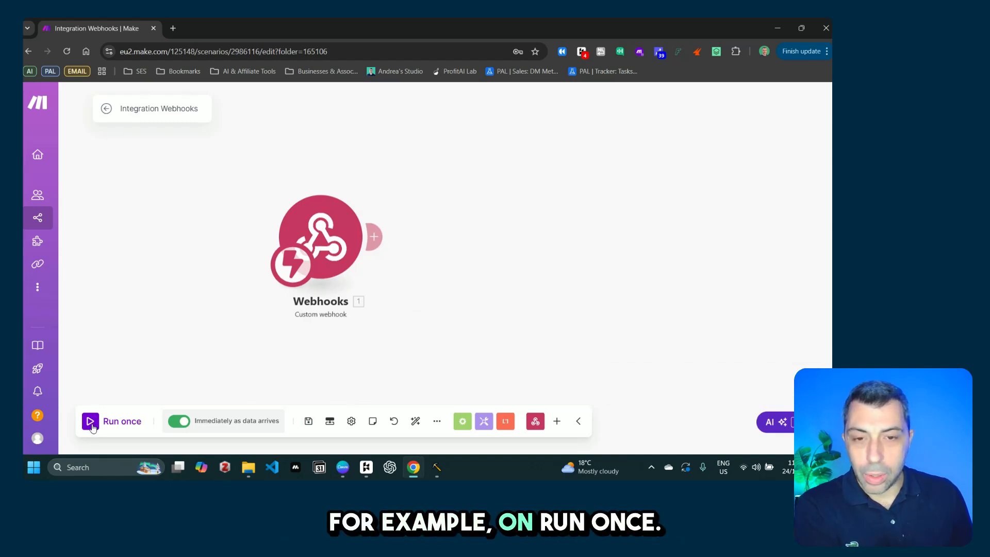
{"action": "left_click", "coordinate": [92, 423]}
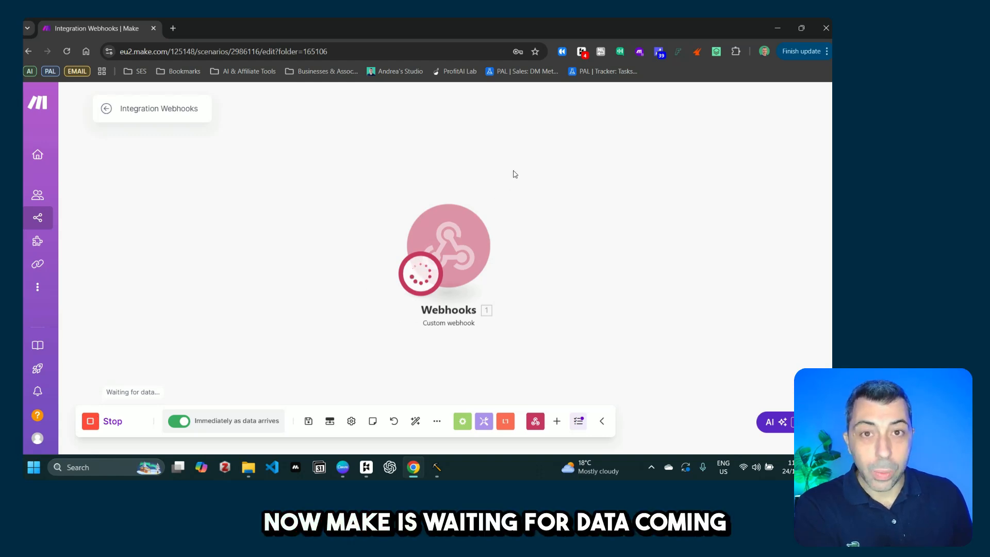
{"action": "mouse_move", "coordinate": [413, 467]}
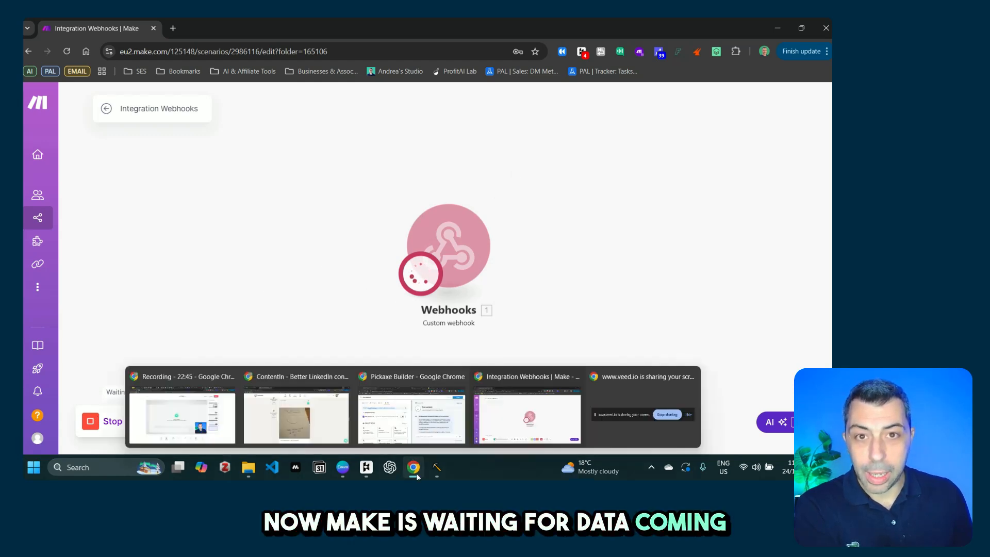
Step: Send 'can you check again?' to the Visa assistant in the chat preview
{"action": "left_click", "coordinate": [412, 410]}
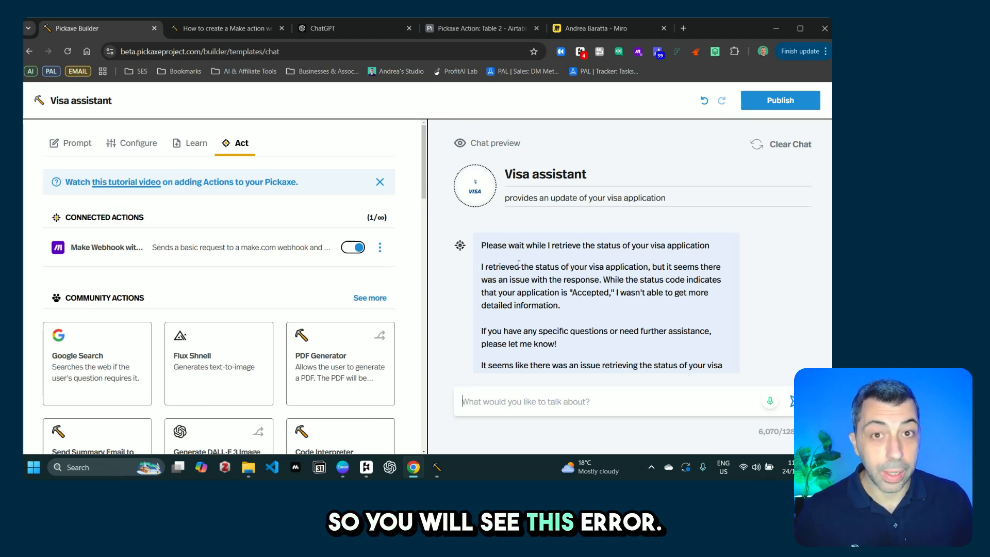
{"action": "scroll", "coordinate": [542, 341], "scroll_direction": "down", "scroll_amount": 2}
{"action": "scroll", "coordinate": [542, 340], "scroll_direction": "up", "scroll_amount": 10}
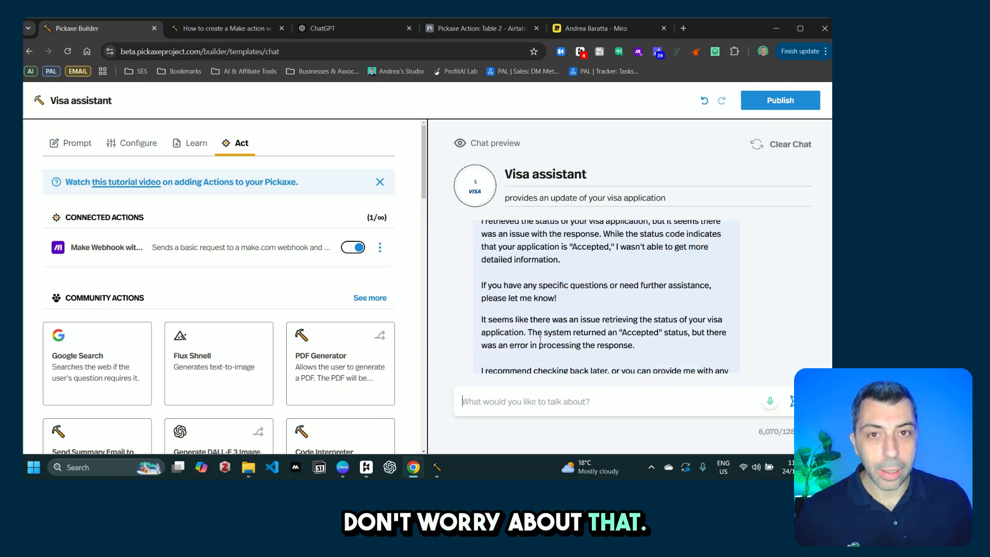
{"action": "scroll", "coordinate": [555, 341], "scroll_direction": "down", "scroll_amount": 4}
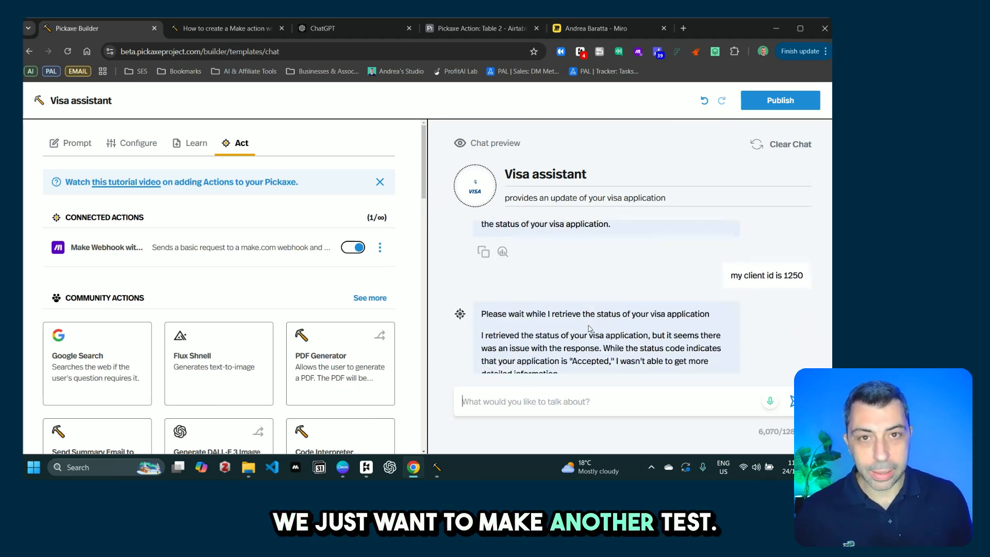
{"action": "type", "text": "can"}
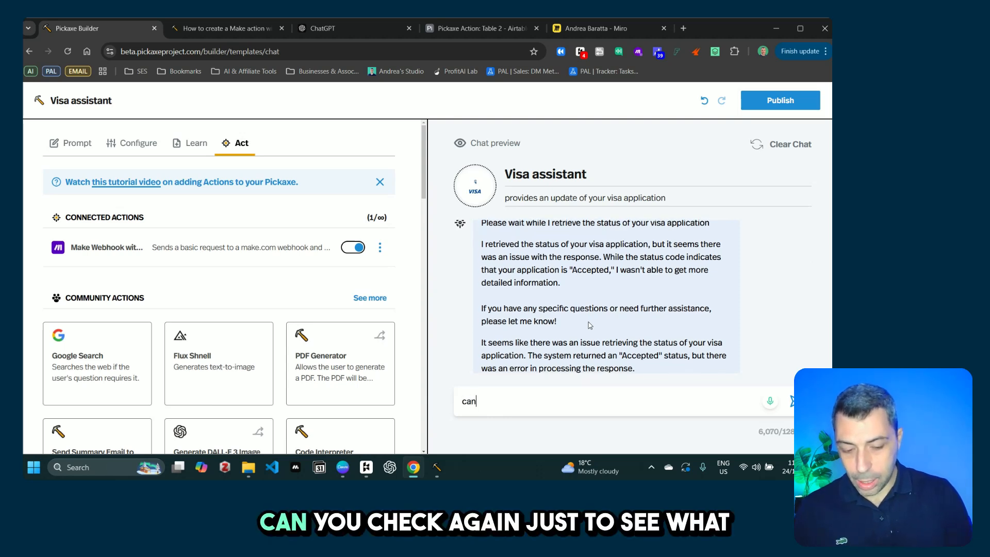
{"action": "type", "text": " you check"}
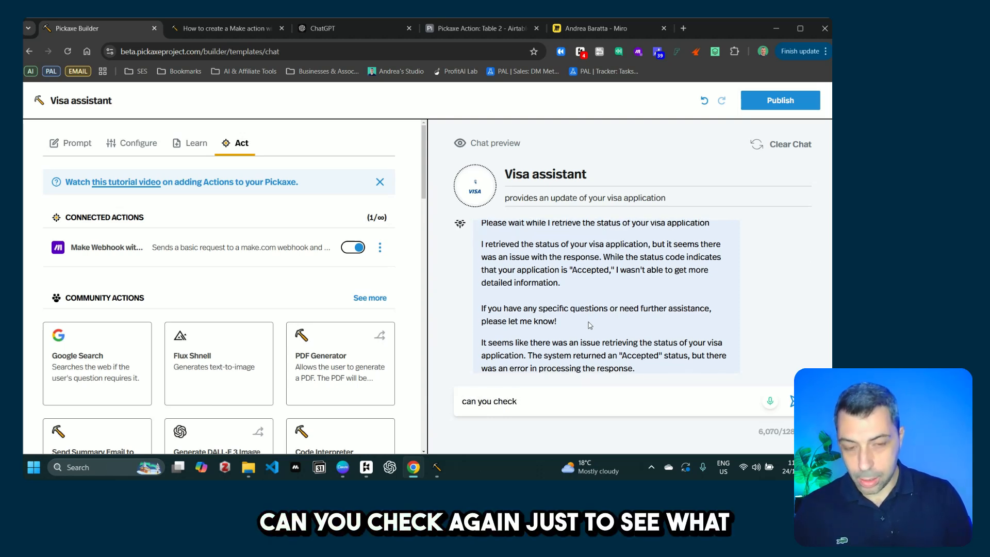
{"action": "type", "text": " agian"}
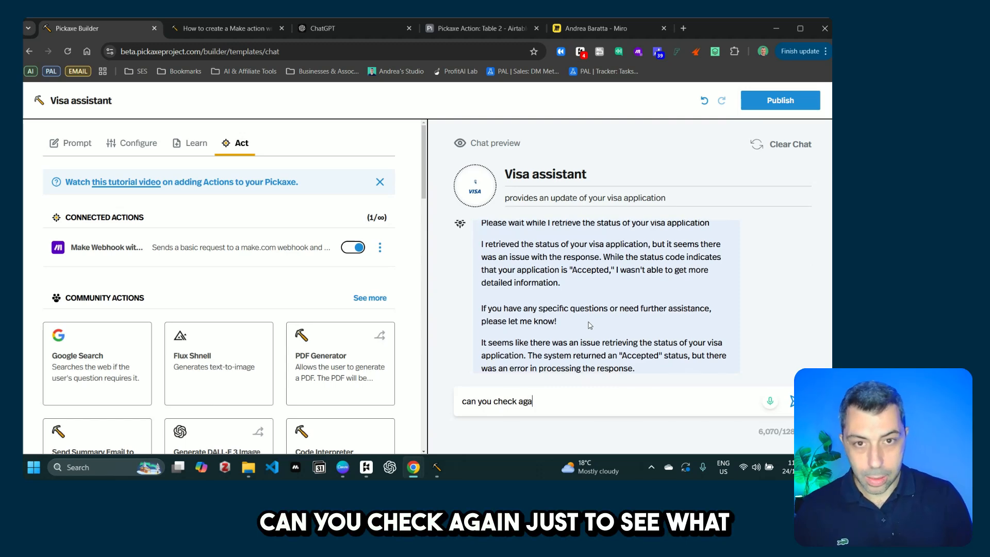
{"action": "type", "text": "?"}
{"action": "key", "text": "Return"}
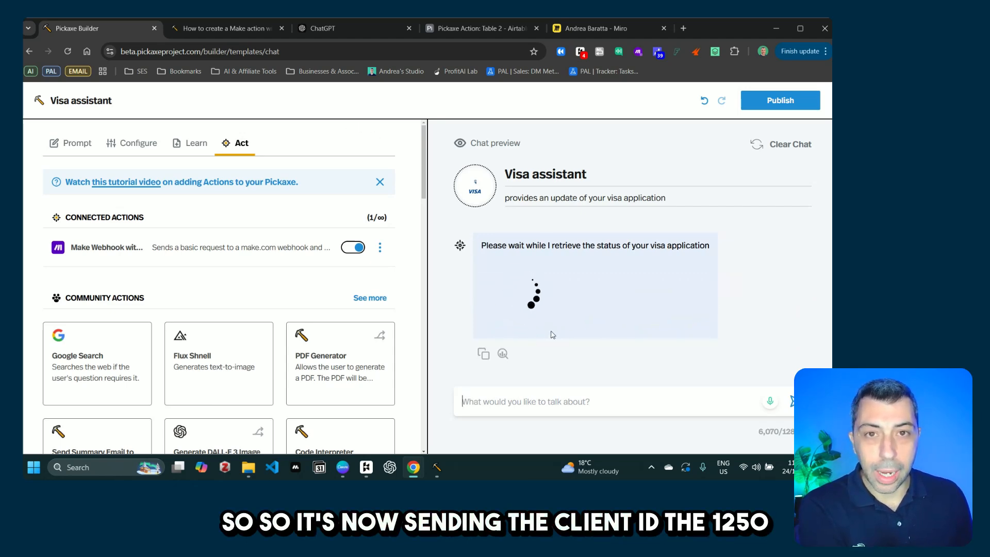
{"action": "mouse_move", "coordinate": [414, 477]}
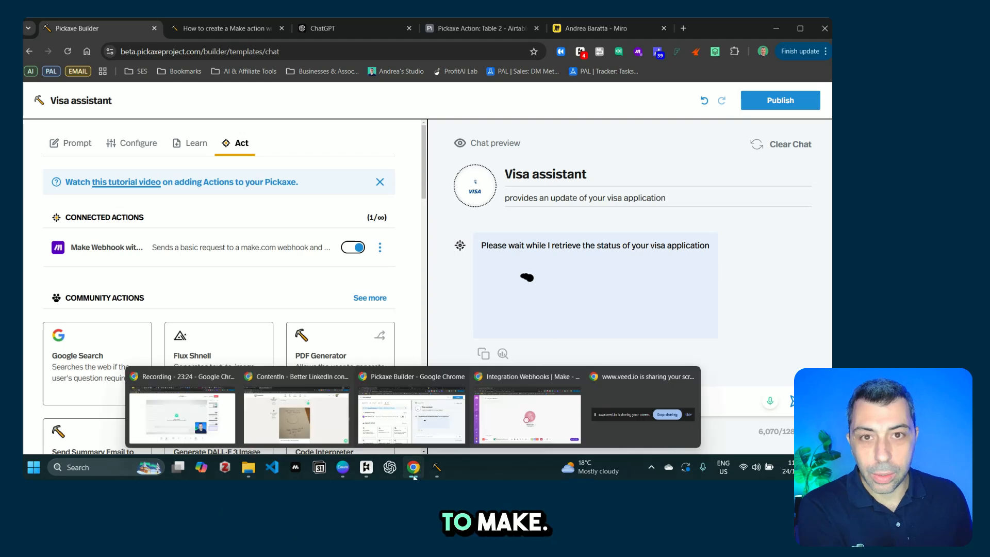
{"action": "left_click", "coordinate": [527, 417]}
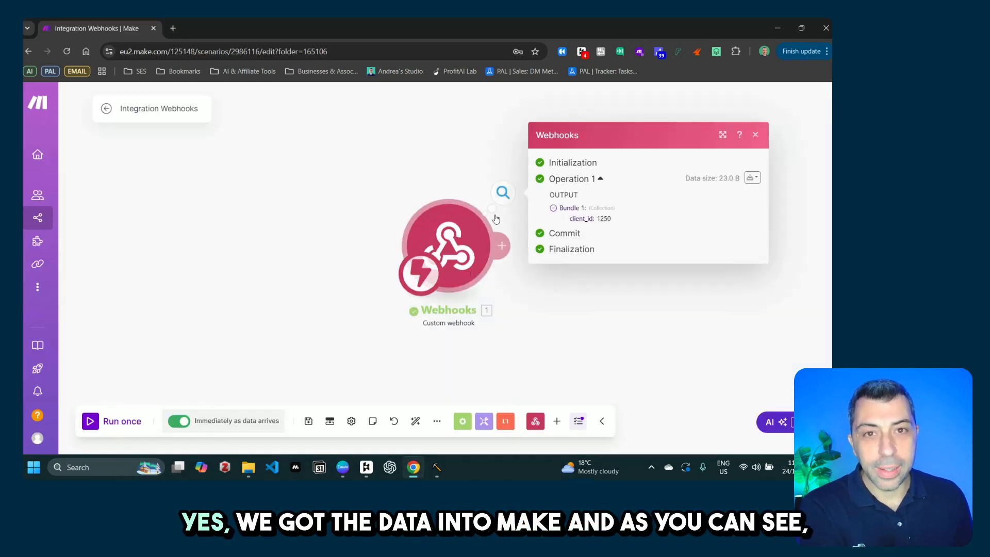
Step: Check the webhook output bundle showing client_id 1250, then close the output details
{"action": "left_click_drag", "start_coordinate": [457, 258], "coordinate": [344, 267]}
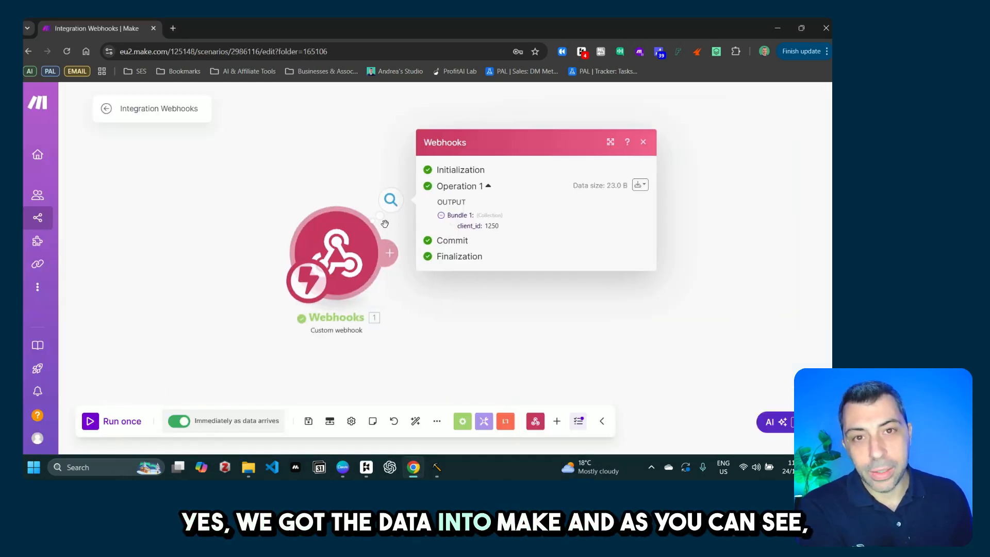
{"action": "left_click_drag", "start_coordinate": [457, 226], "coordinate": [507, 230]}
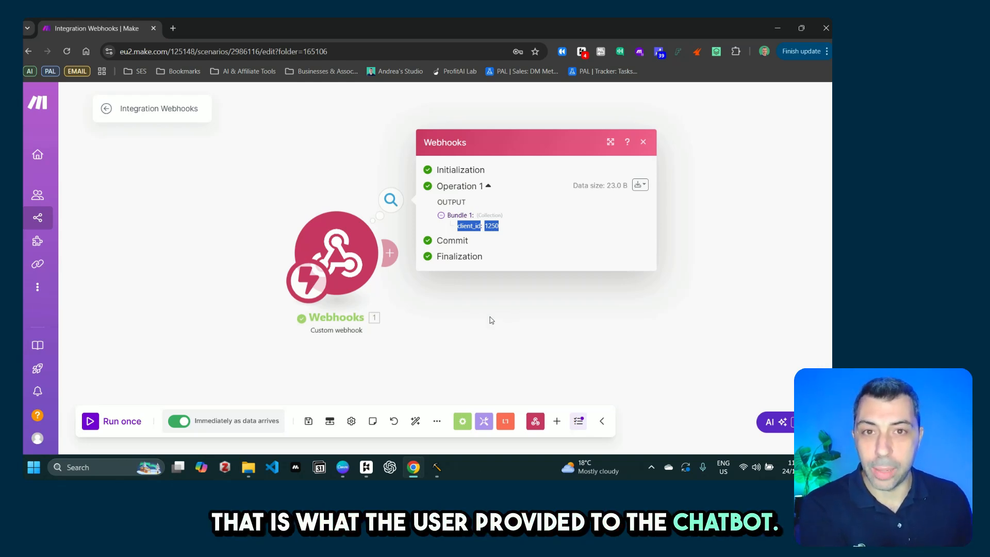
{"action": "left_click", "coordinate": [509, 332]}
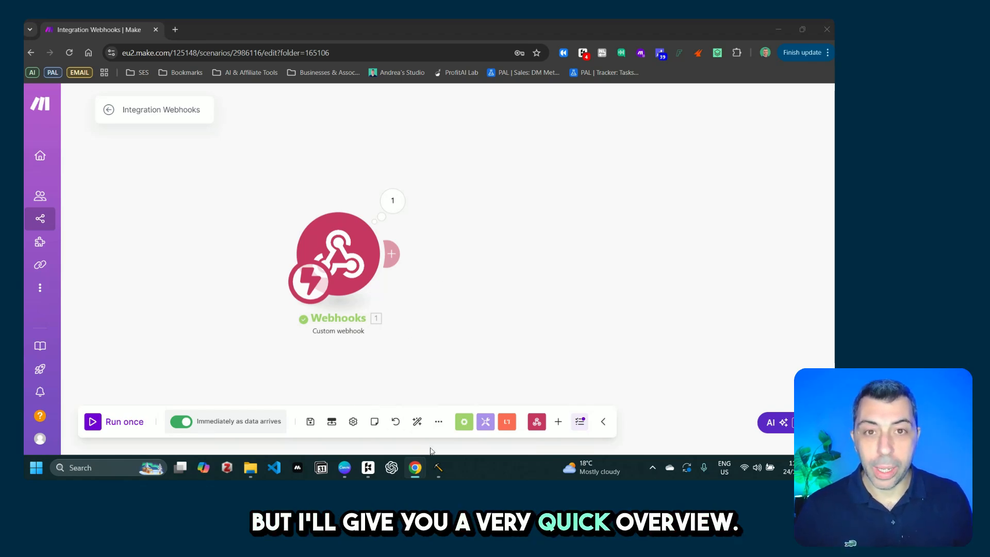
{"action": "mouse_move", "coordinate": [418, 468]}
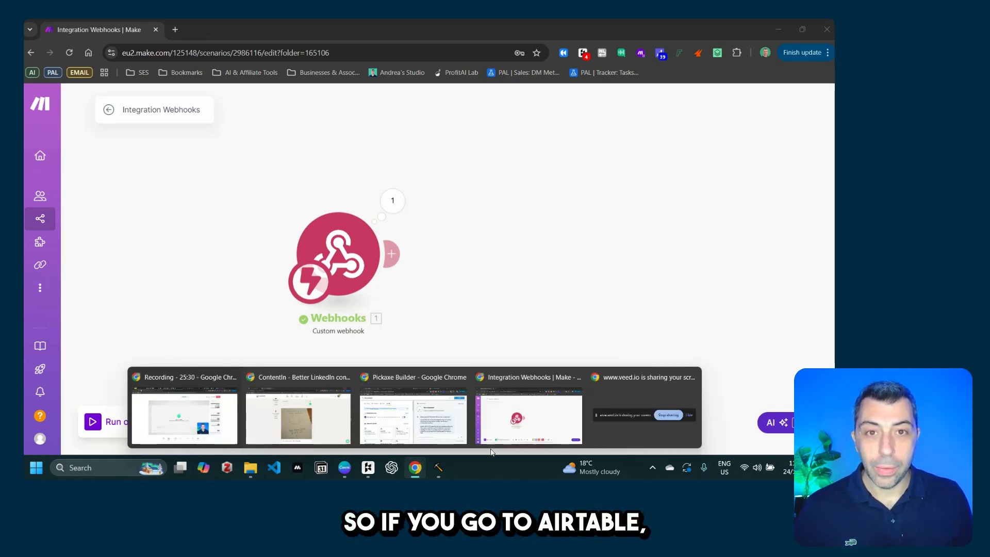
{"action": "left_click", "coordinate": [413, 415]}
Step: Open the editor for Table 2's primary Name field and browse the field types
{"action": "left_click", "coordinate": [469, 30]}
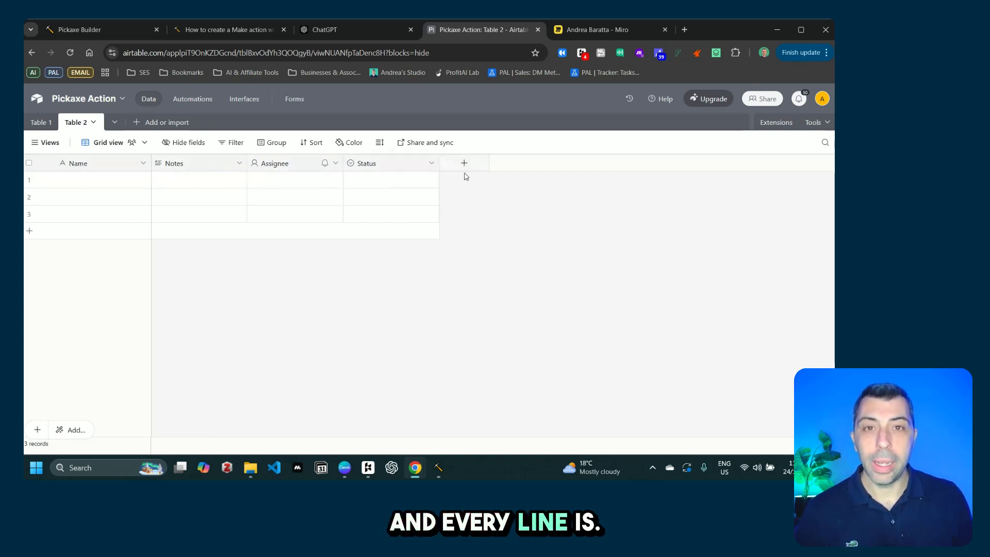
{"action": "left_click", "coordinate": [143, 166]}
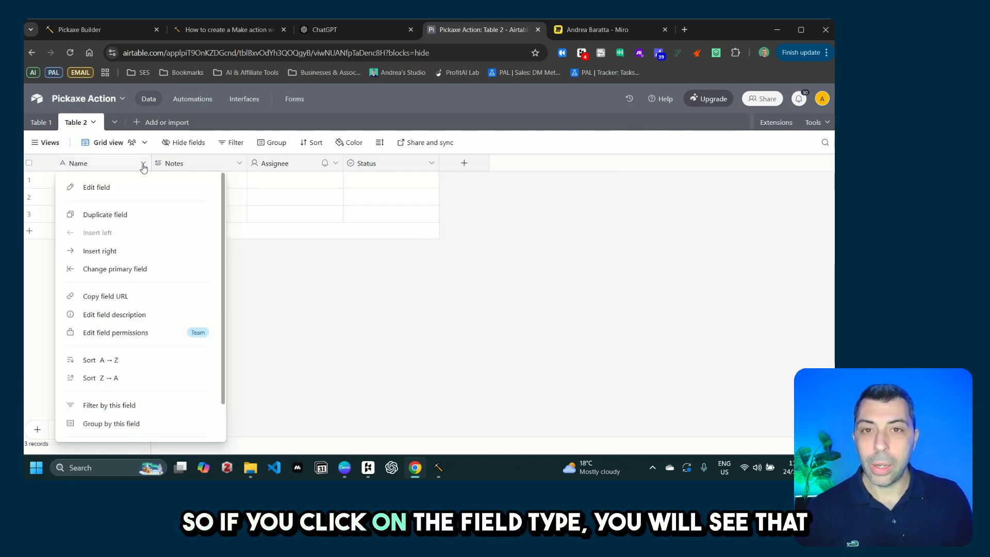
{"action": "left_click", "coordinate": [133, 190]}
{"action": "left_click", "coordinate": [140, 249]}
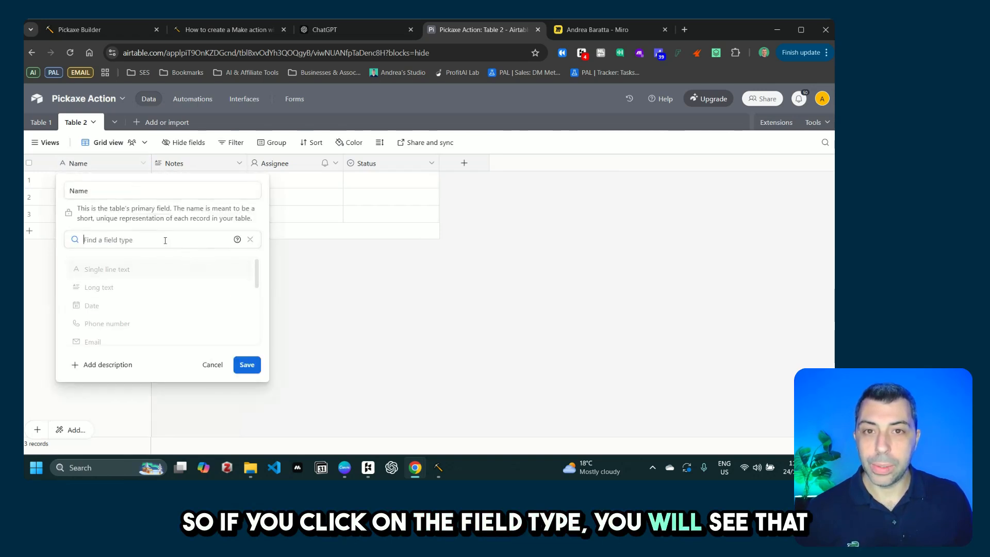
{"action": "scroll", "coordinate": [258, 280], "scroll_direction": "down", "scroll_amount": 1}
{"action": "scroll", "coordinate": [258, 280], "scroll_direction": "down", "scroll_amount": 5}
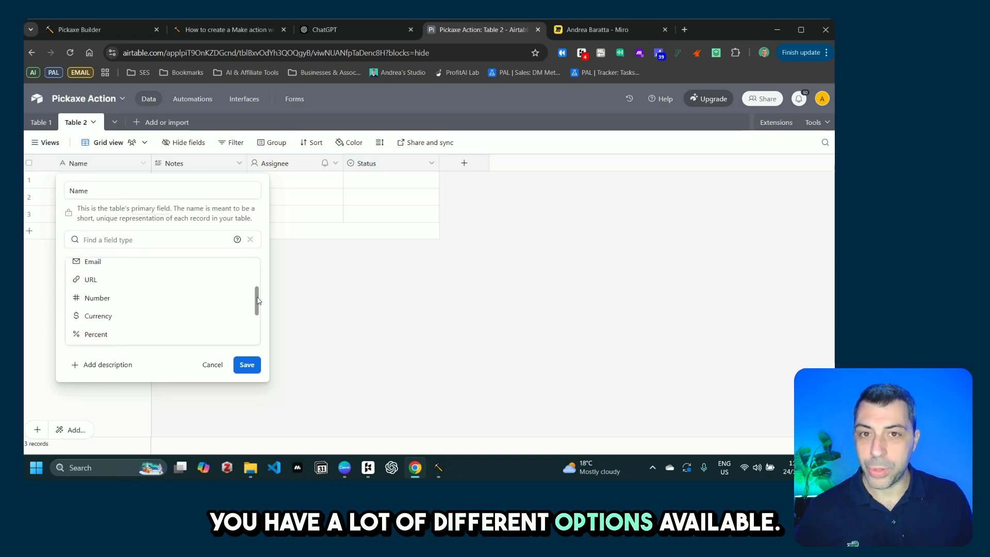
{"action": "scroll", "coordinate": [258, 288], "scroll_direction": "up", "scroll_amount": 4}
{"action": "scroll", "coordinate": [258, 288], "scroll_direction": "up", "scroll_amount": 2}
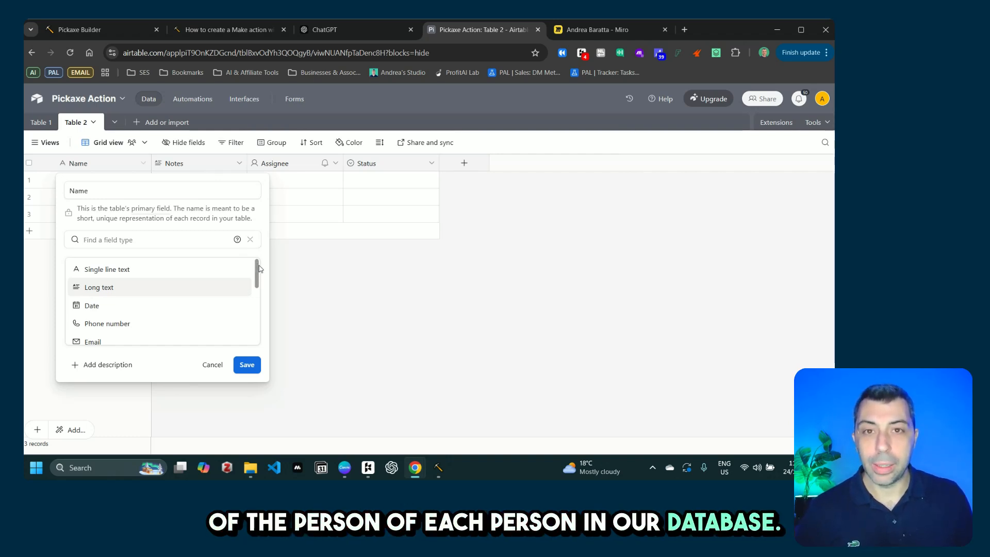
{"action": "scroll", "coordinate": [258, 268], "scroll_direction": "down", "scroll_amount": 1}
{"action": "scroll", "coordinate": [261, 265], "scroll_direction": "up", "scroll_amount": 1}
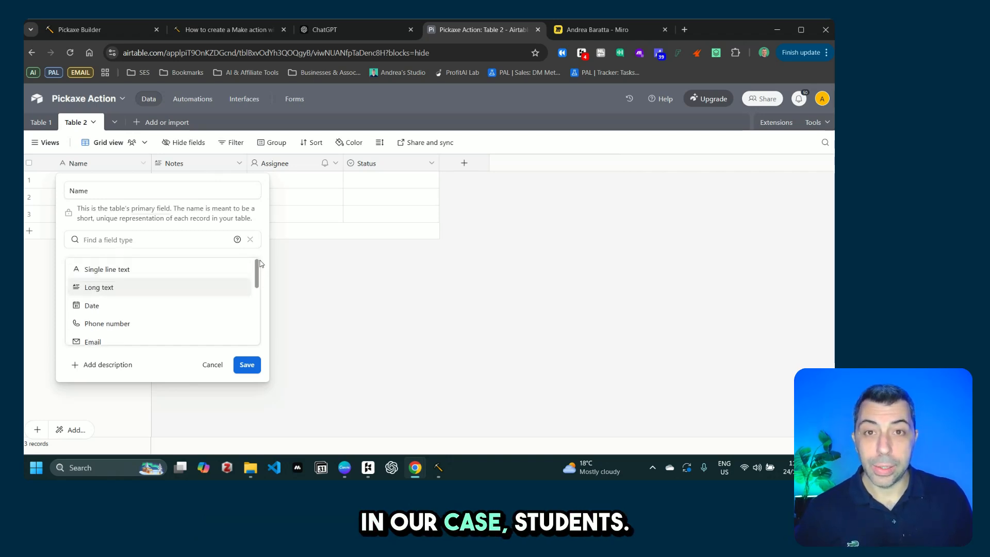
{"action": "scroll", "coordinate": [260, 266], "scroll_direction": "down", "scroll_amount": 2}
{"action": "scroll", "coordinate": [260, 271], "scroll_direction": "up", "scroll_amount": 2}
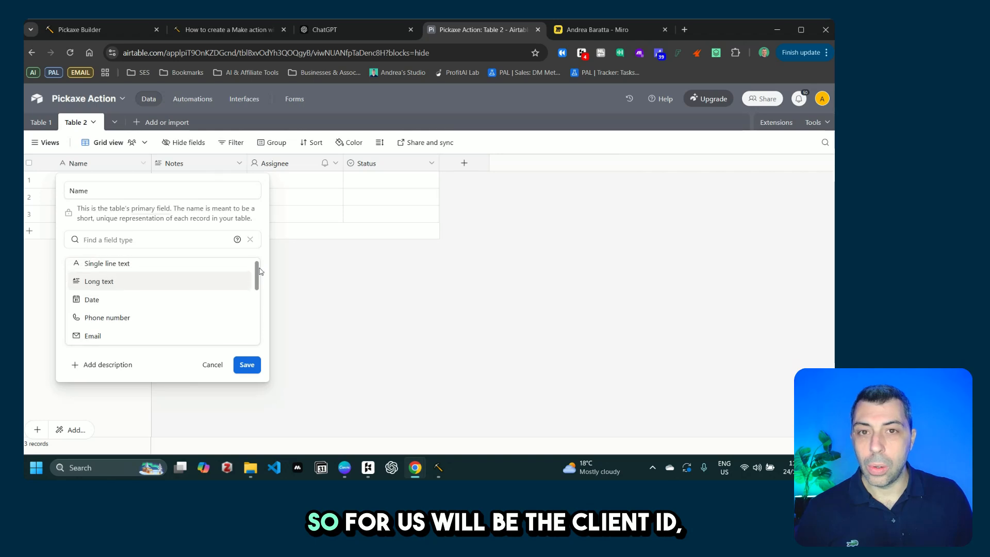
{"action": "scroll", "coordinate": [261, 270], "scroll_direction": "down", "scroll_amount": 2}
{"action": "scroll", "coordinate": [260, 271], "scroll_direction": "up", "scroll_amount": 2}
Step: Rename the field to Client ID, make it a Number with 0 decimal places, and save
{"action": "left_click", "coordinate": [105, 189]}
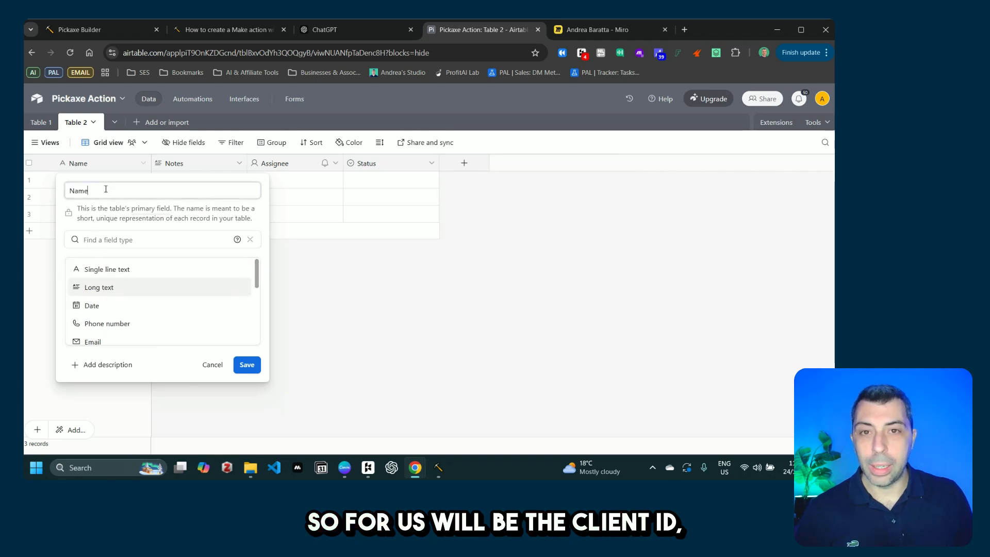
{"action": "double_click", "coordinate": [106, 190]}
{"action": "type", "text": "Clie"}
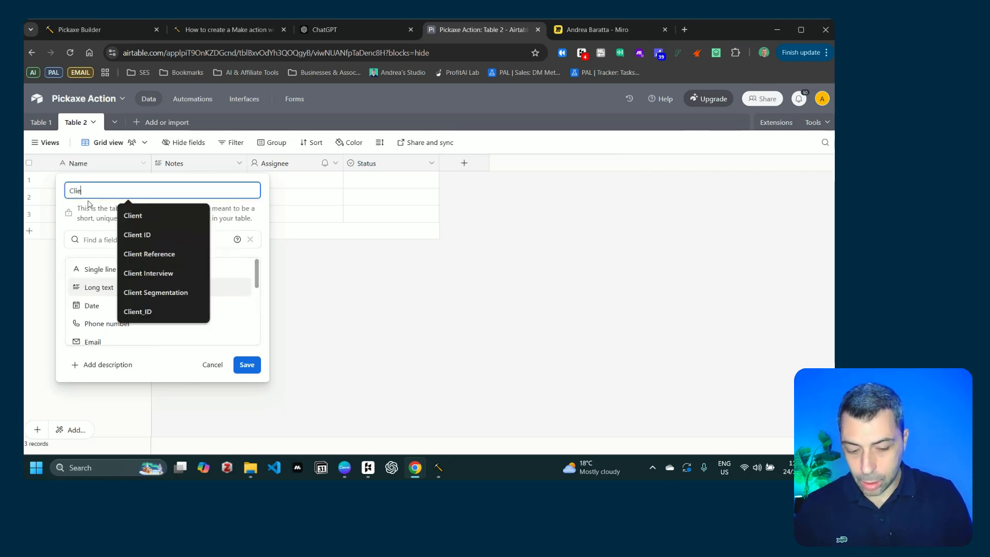
{"action": "type", "text": "nt ID"}
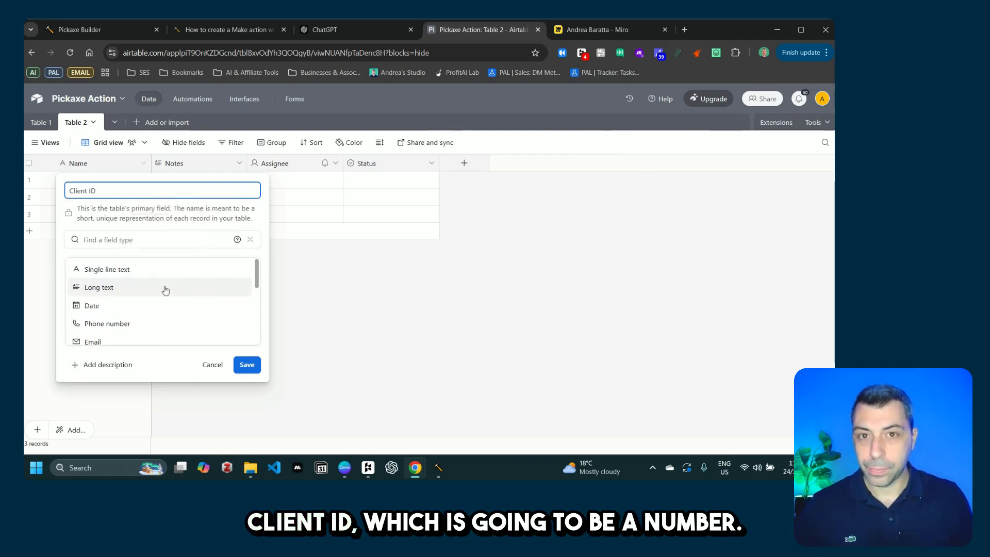
{"action": "scroll", "coordinate": [251, 285], "scroll_direction": "down", "scroll_amount": 3}
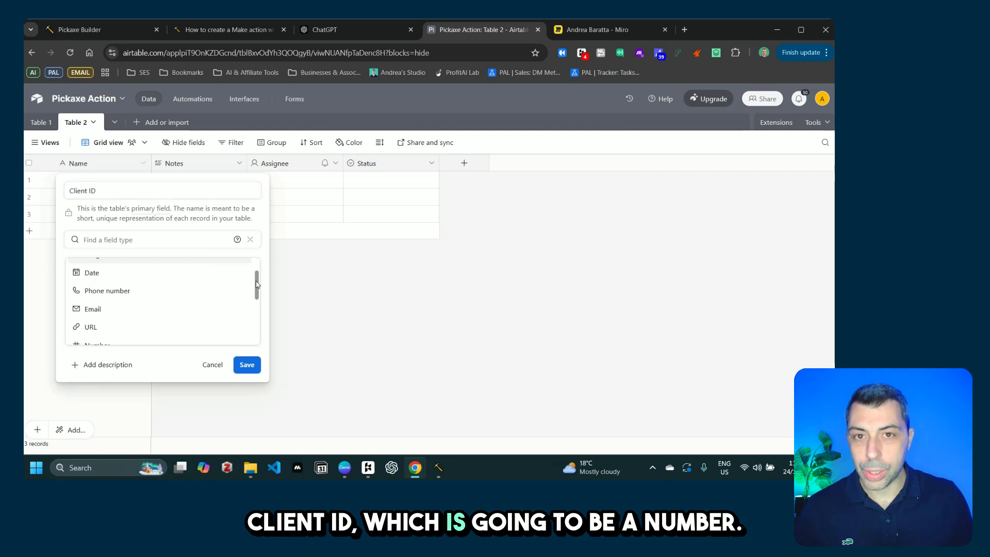
{"action": "left_click", "coordinate": [135, 310]}
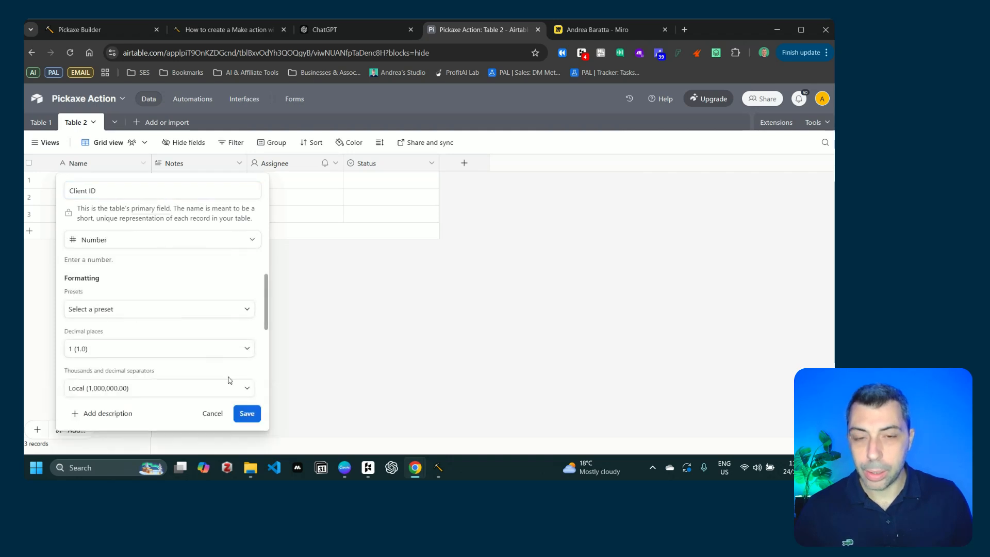
{"action": "left_click", "coordinate": [111, 357]}
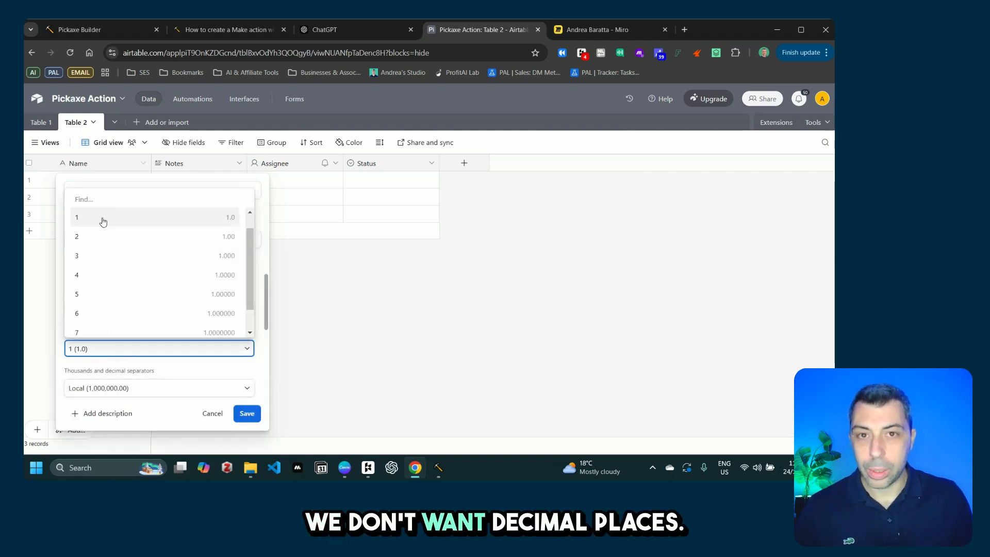
{"action": "left_click", "coordinate": [104, 218]}
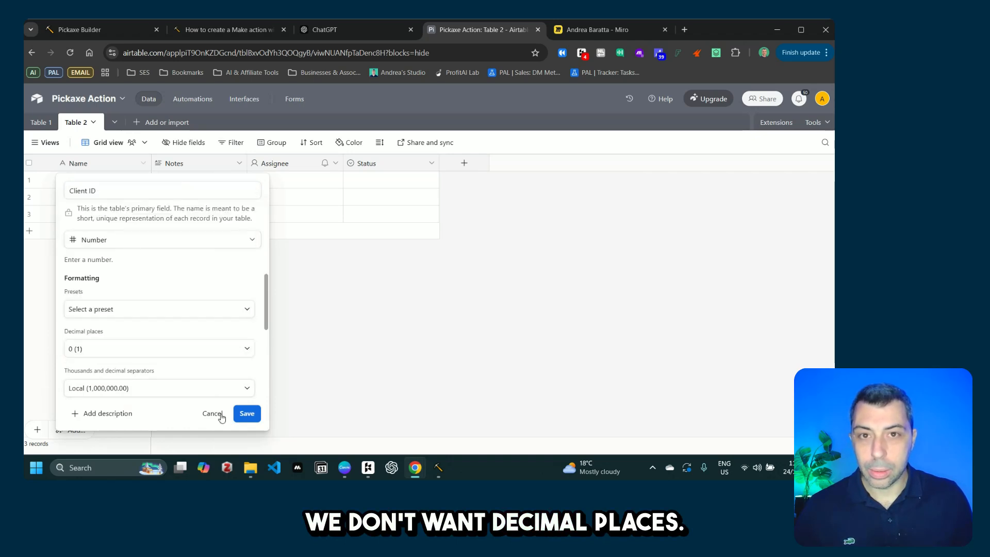
{"action": "left_click", "coordinate": [245, 416]}
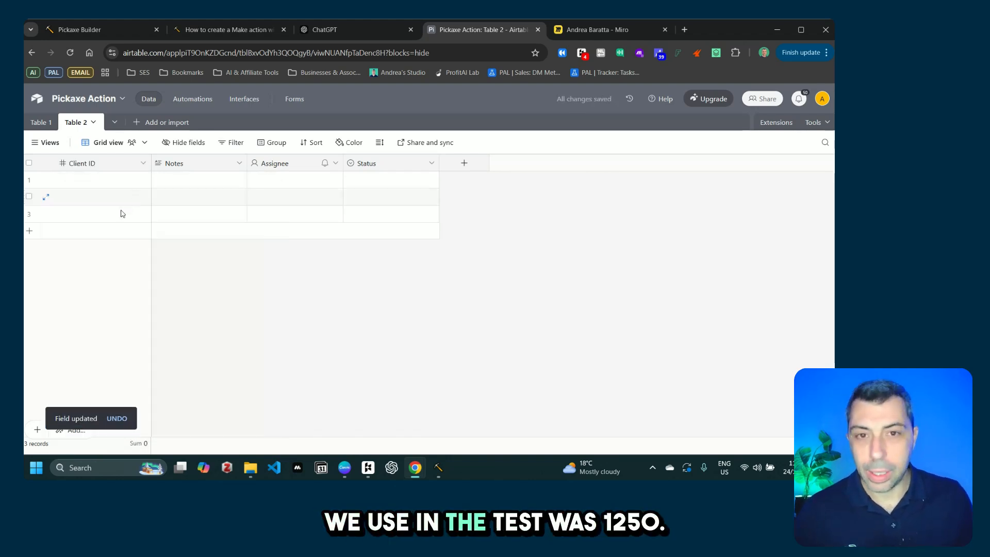
Step: Enter client ID 1250 in the first record and turn off the thousands separator
{"action": "left_click", "coordinate": [102, 181]}
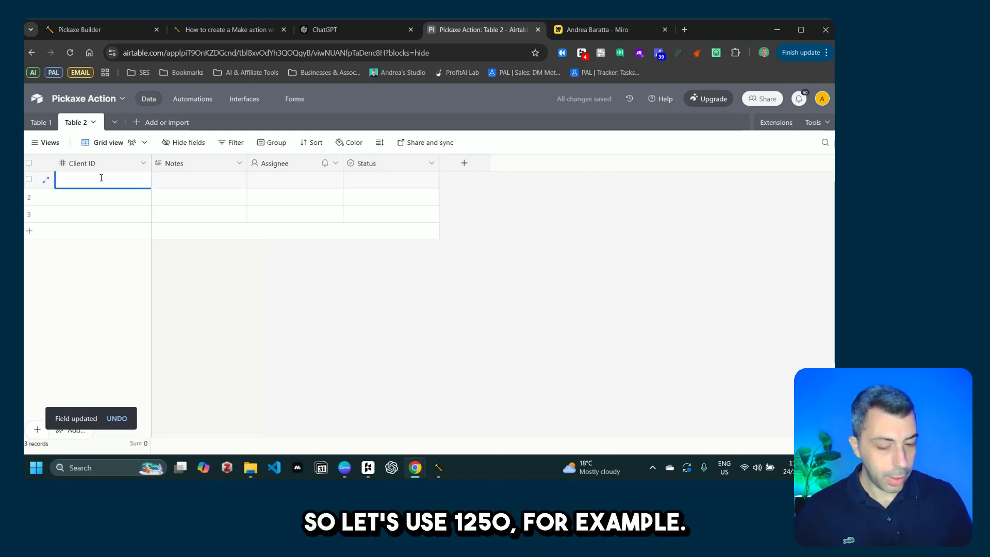
{"action": "type", "text": "1,250"}
{"action": "key", "text": "Return"}
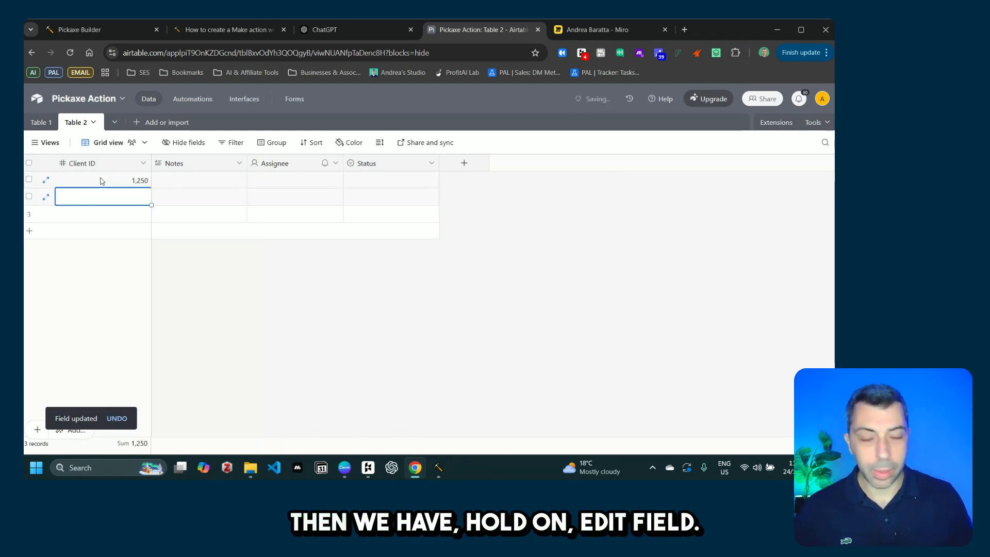
{"action": "left_click", "coordinate": [144, 164]}
{"action": "left_click", "coordinate": [129, 196]}
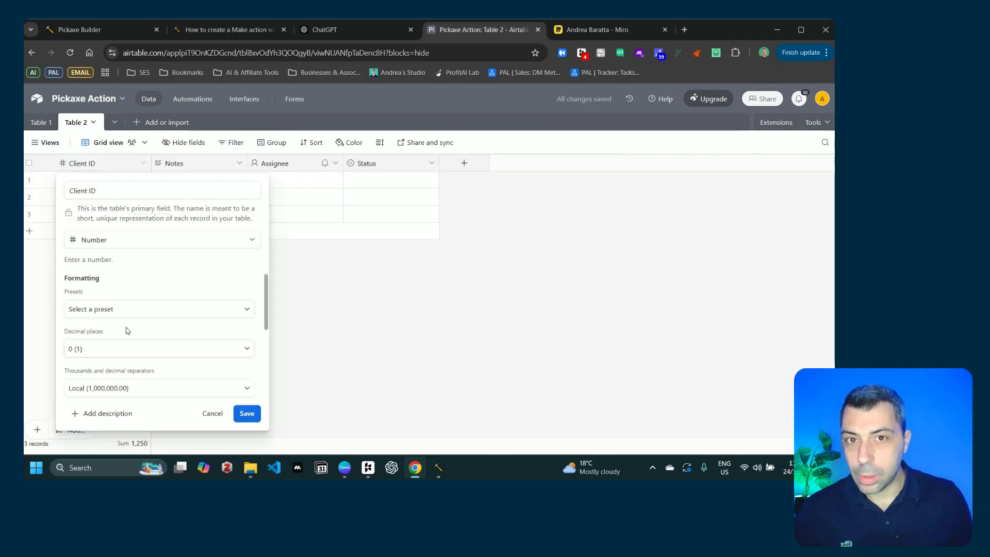
{"action": "scroll", "coordinate": [116, 357], "scroll_direction": "down", "scroll_amount": 2}
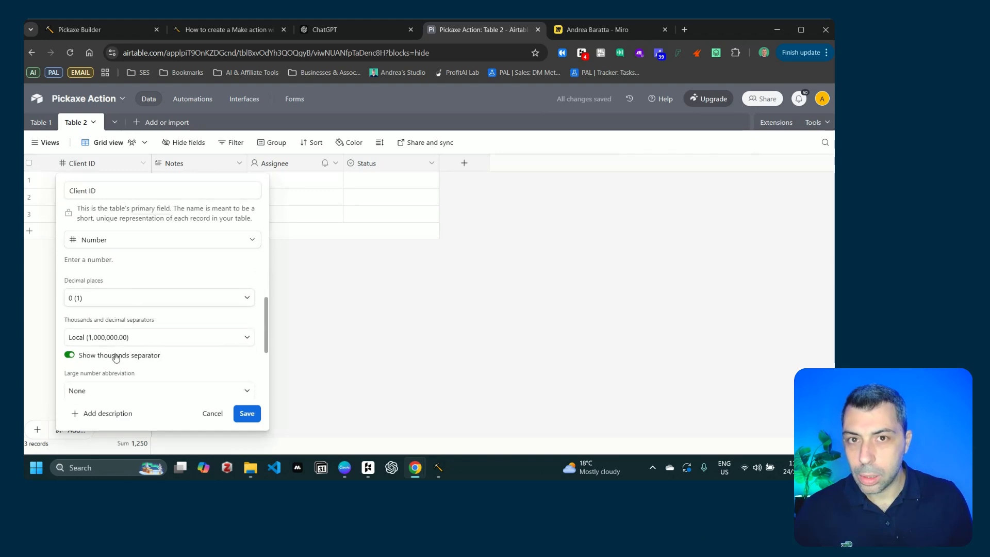
{"action": "left_click", "coordinate": [237, 409]}
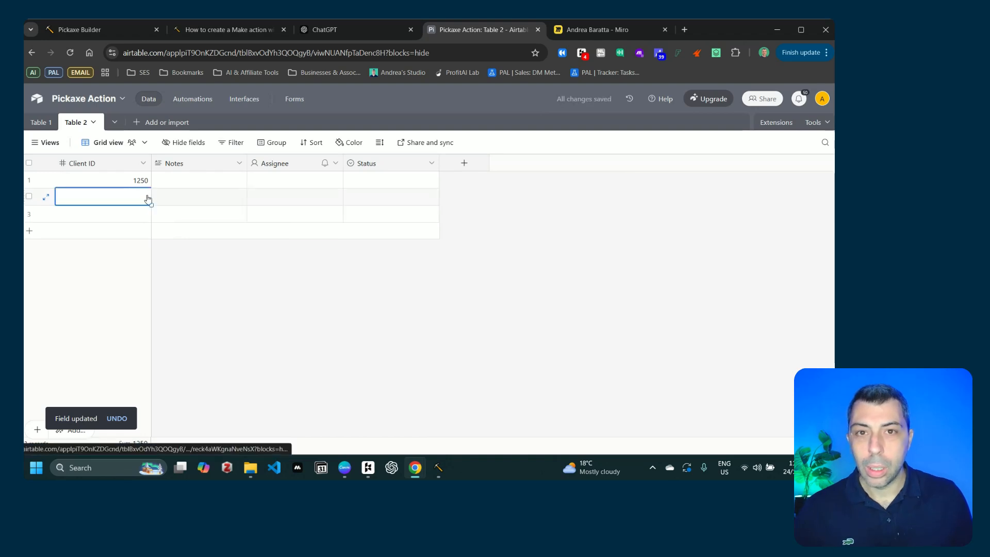
Step: Enter client IDs 1860 and 2244 in the second and third records
{"action": "left_click", "coordinate": [136, 200]}
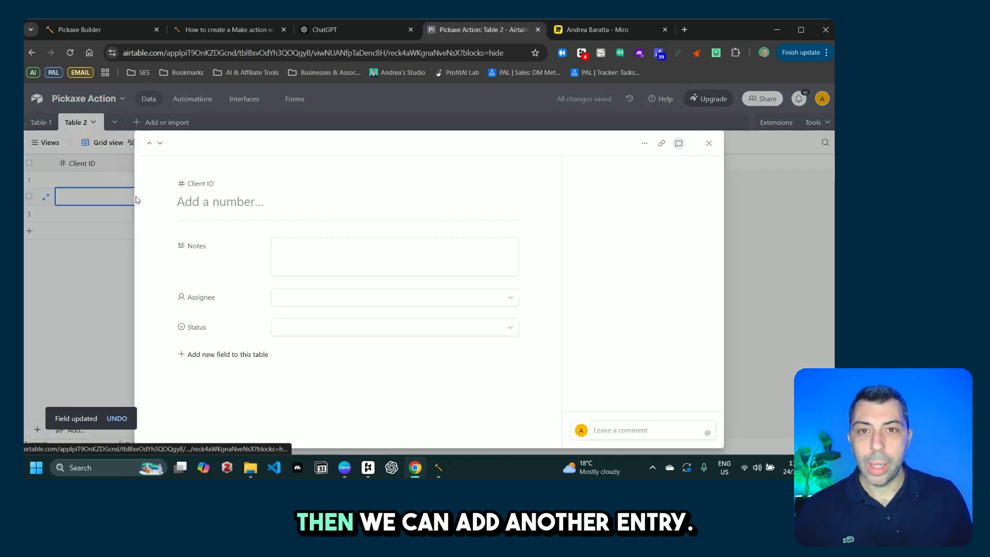
{"action": "left_click", "coordinate": [708, 144]}
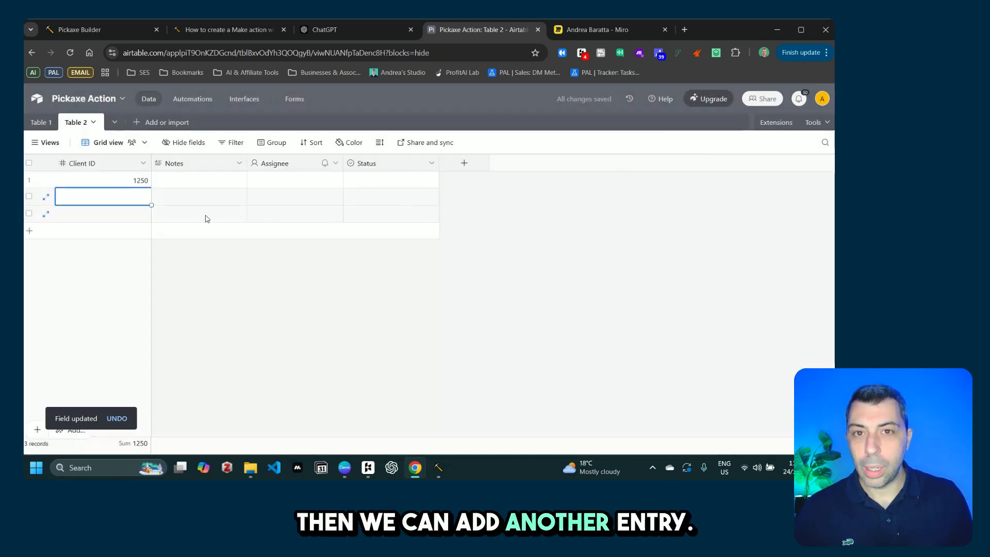
{"action": "left_click", "coordinate": [148, 196]}
{"action": "type", "text": "18"}
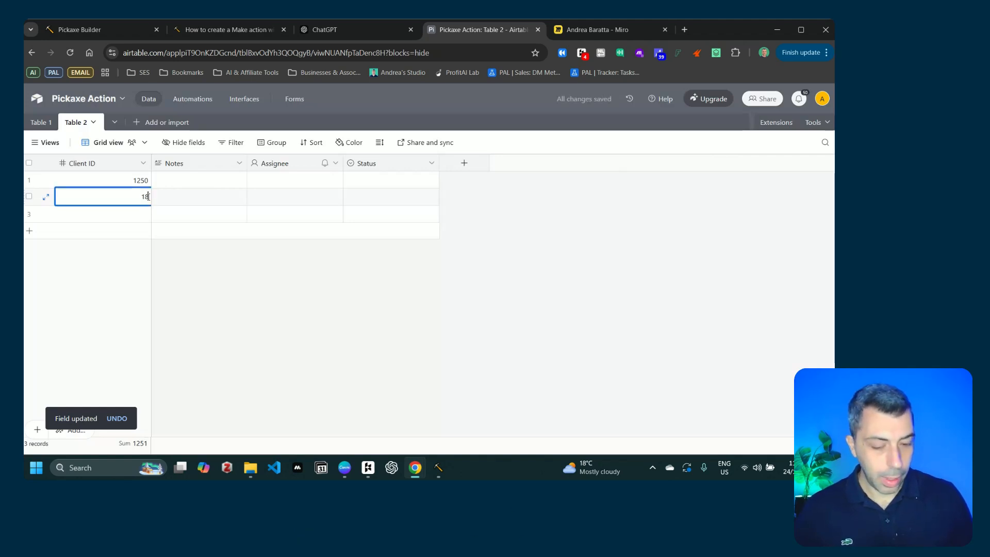
{"action": "type", "text": "60"}
{"action": "left_click", "coordinate": [133, 220]}
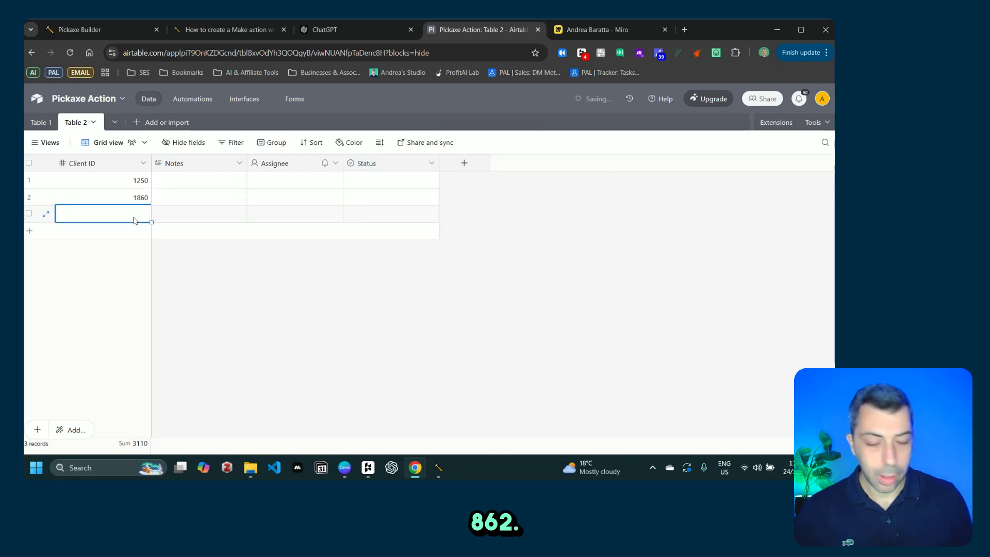
{"action": "type", "text": "2244"}
{"action": "key", "text": "Return"}
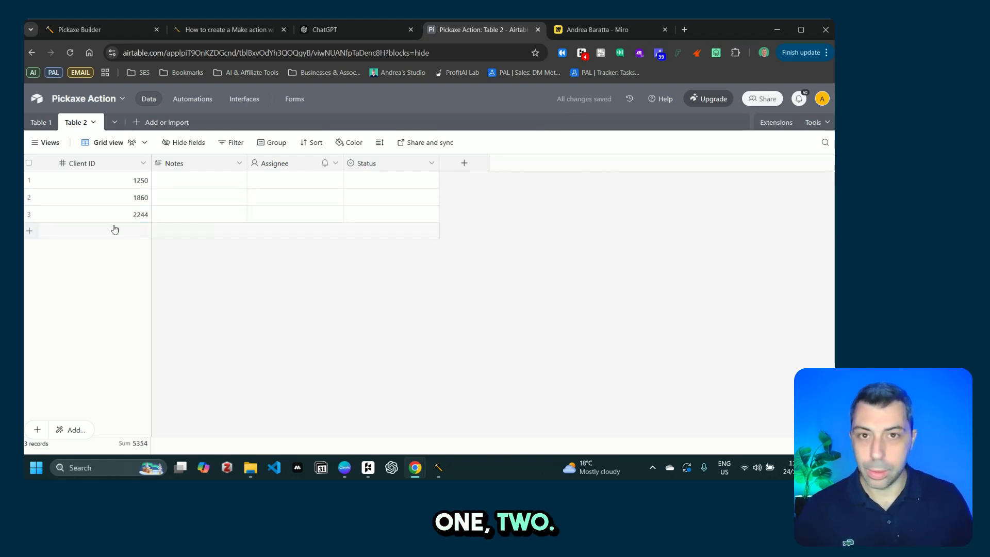
Step: Rename the Notes field to Name as a Single line text field
{"action": "left_click", "coordinate": [239, 162]}
{"action": "left_click", "coordinate": [214, 187]}
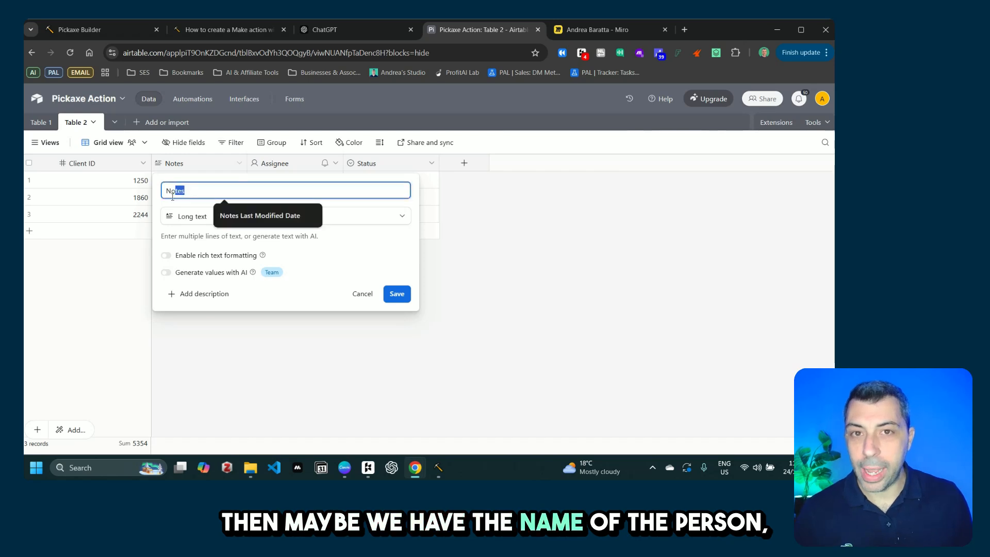
{"action": "type", "text": "Name"}
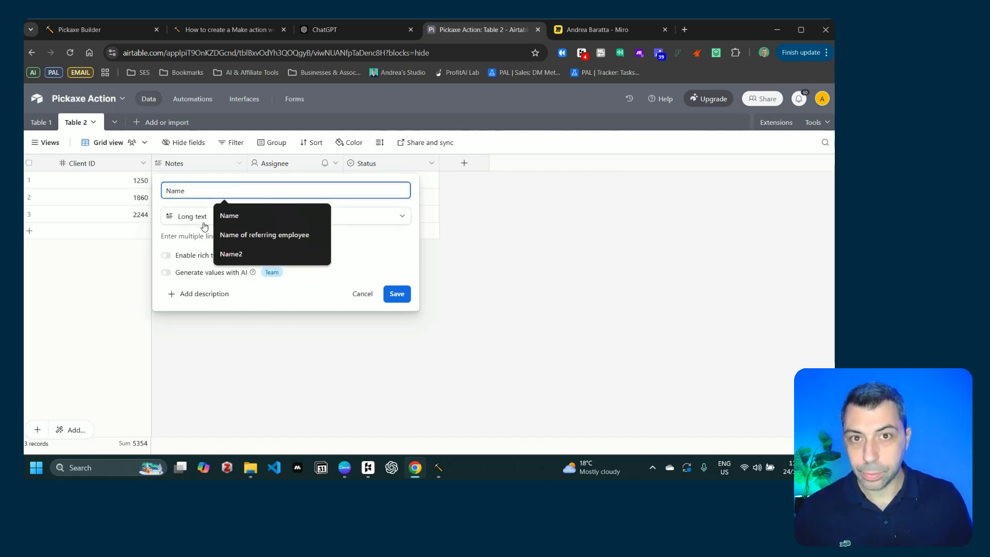
{"action": "left_click", "coordinate": [204, 226]}
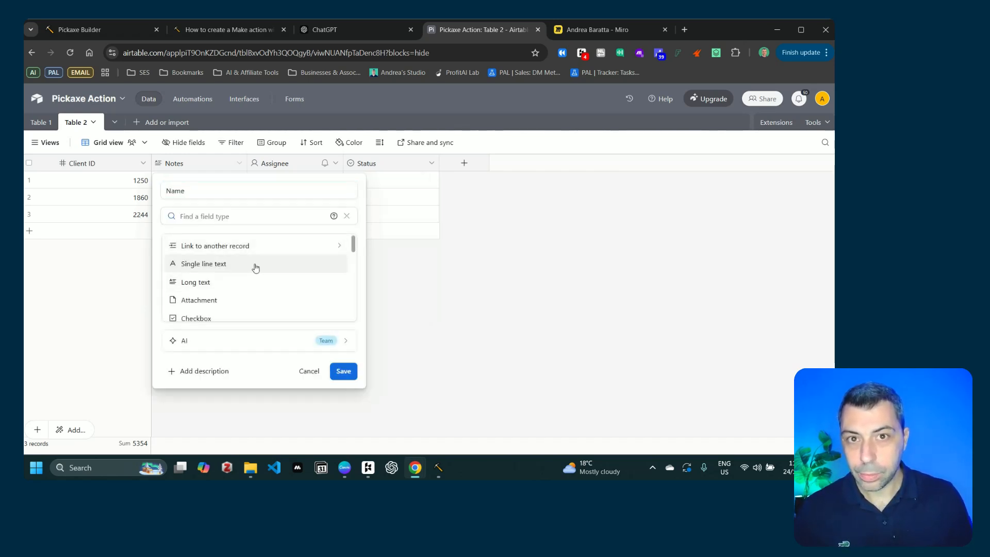
{"action": "mouse_move", "coordinate": [354, 245]}
{"action": "left_mouse_down"}
{"action": "mouse_move", "coordinate": [353, 257]}
{"action": "mouse_move", "coordinate": [353, 239]}
{"action": "left_mouse_up"}
{"action": "left_click", "coordinate": [209, 258]}
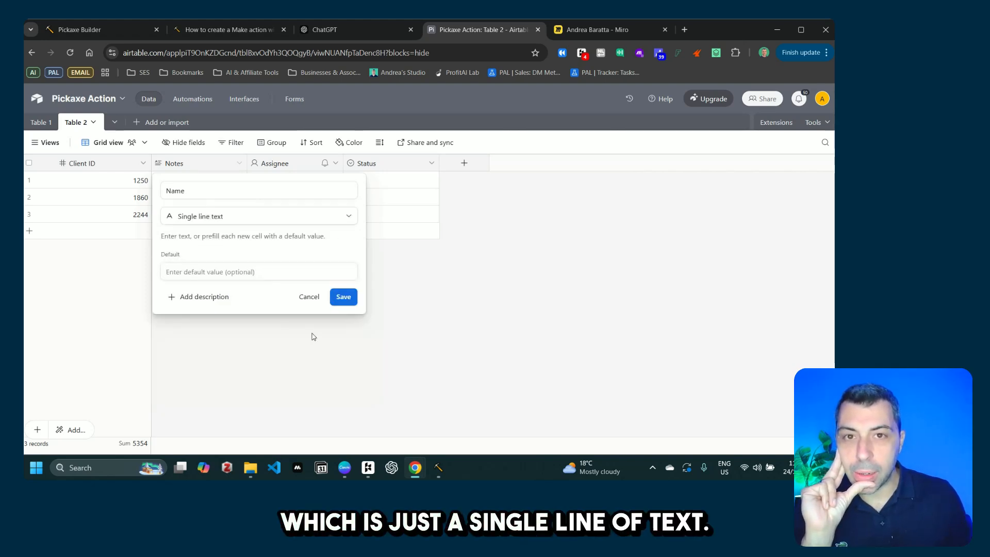
{"action": "left_click", "coordinate": [345, 296]}
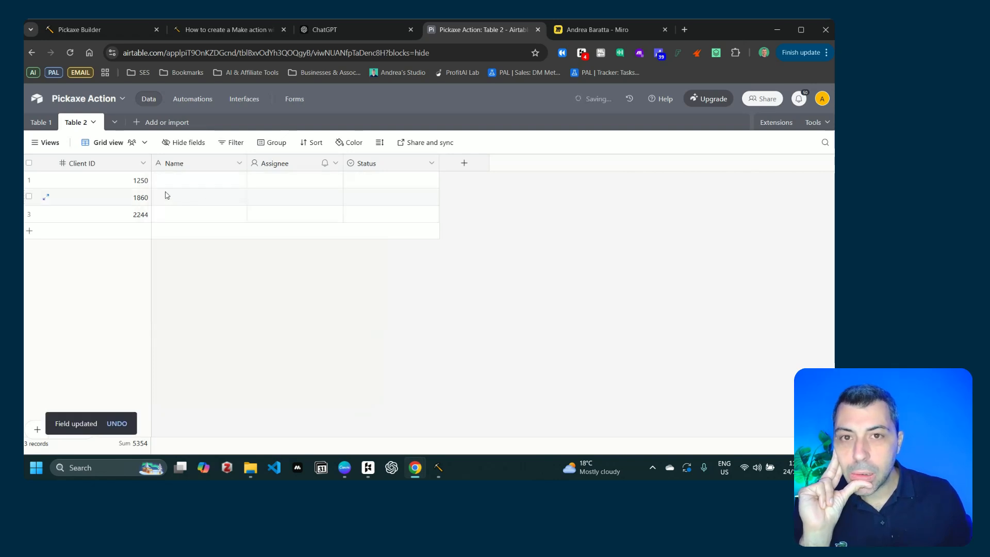
Step: Fill in sample client names in the Name column
{"action": "left_click", "coordinate": [188, 182]}
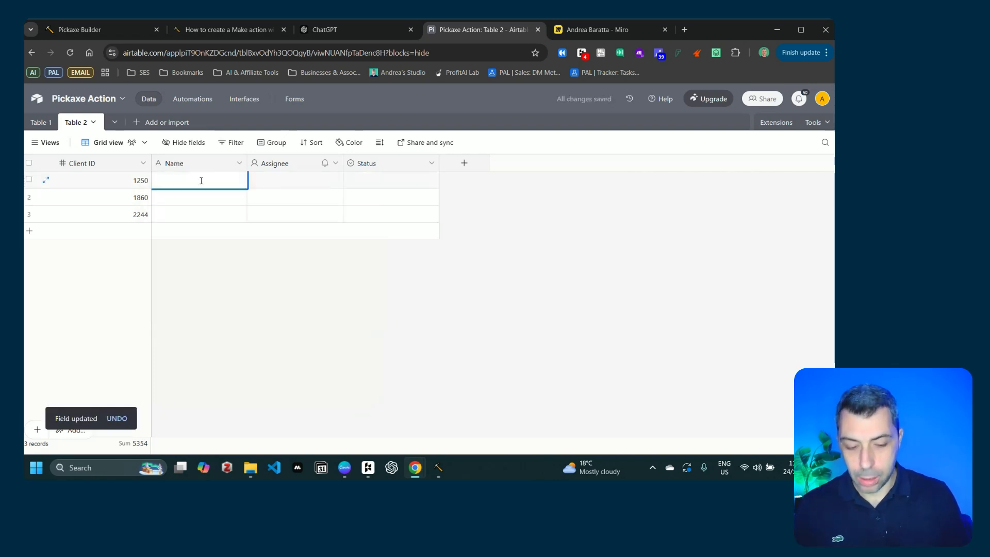
{"action": "type", "text": "Mark"}
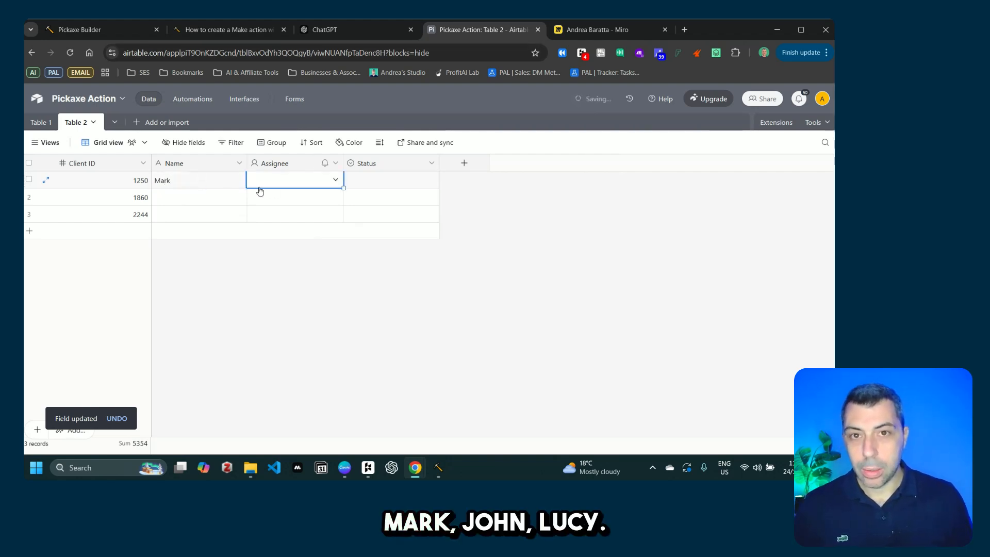
{"action": "left_click", "coordinate": [216, 198]}
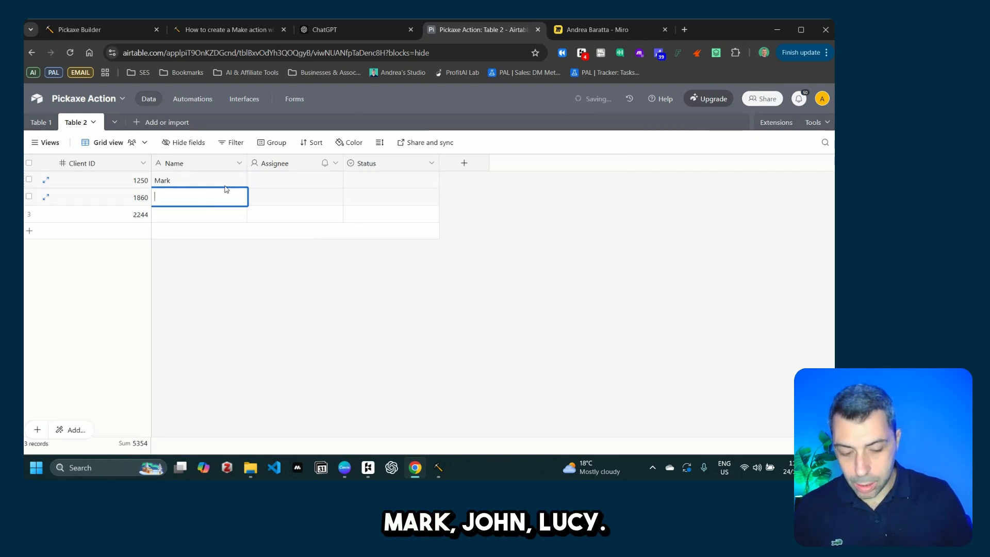
{"action": "left_click", "coordinate": [219, 221]}
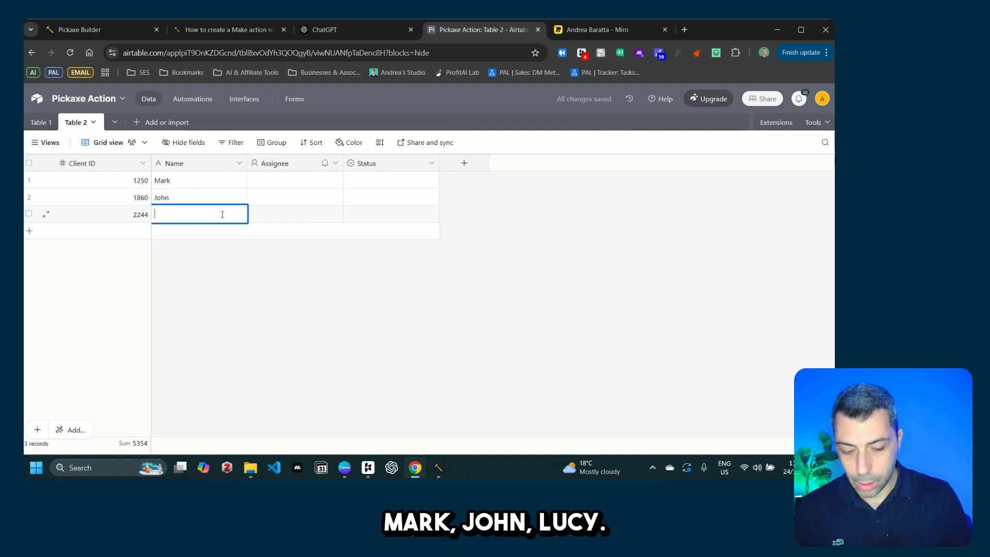
{"action": "type", "text": "Lucy"}
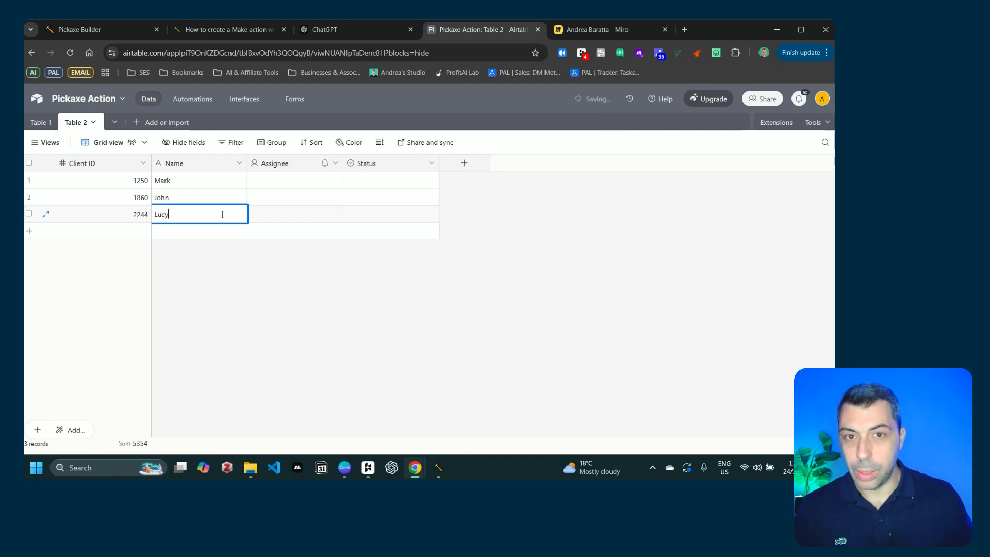
{"action": "left_click", "coordinate": [461, 410]}
{"action": "left_click", "coordinate": [302, 186]}
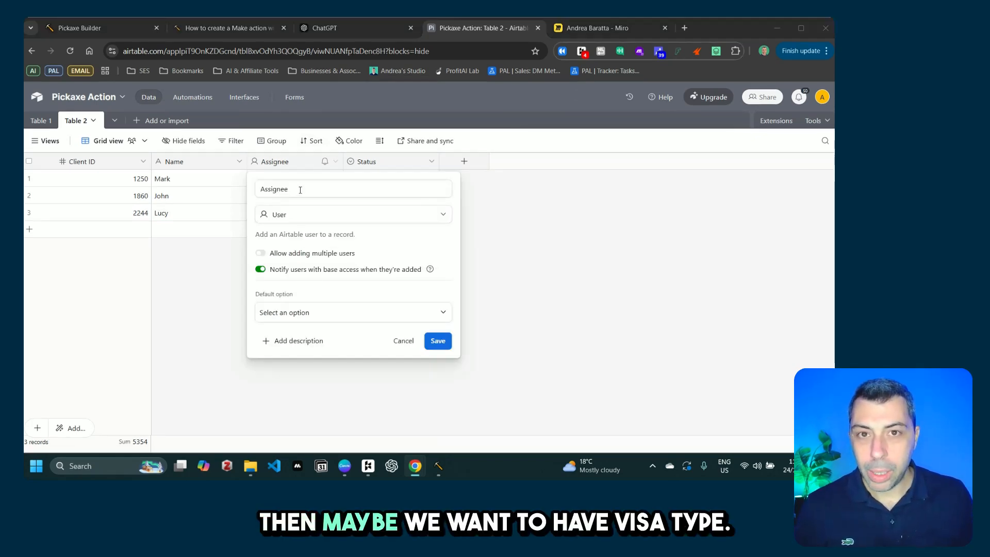
Step: Rename the Assignee field to Visa Type and make it a single-select field
{"action": "double_click", "coordinate": [336, 190]}
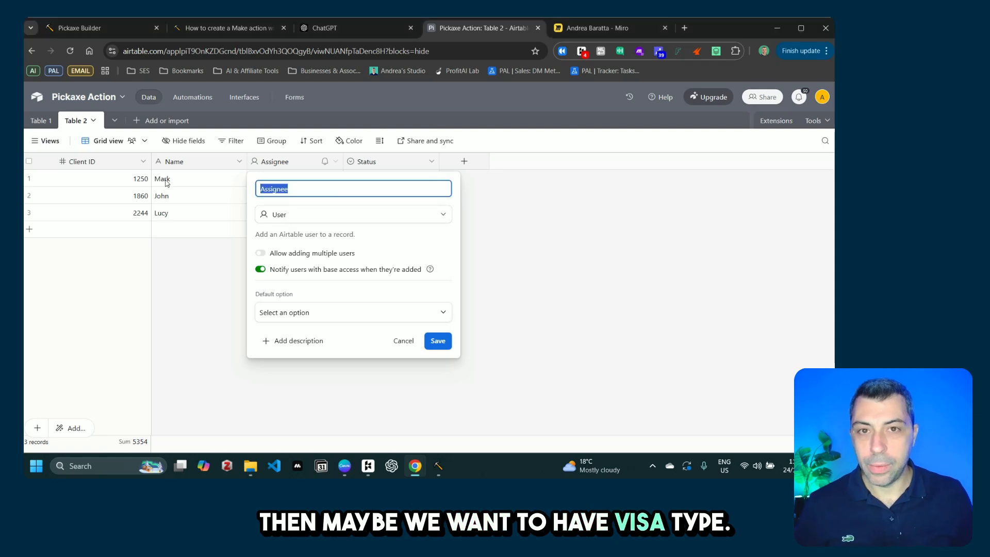
{"action": "type", "text": "Visa Typoe"}
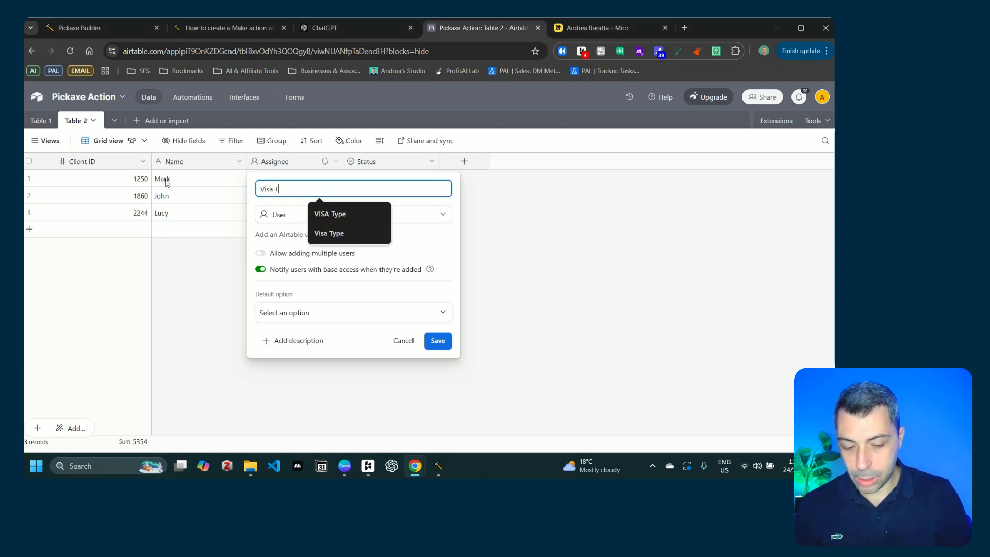
{"action": "key", "text": "BackSpace"}
{"action": "key", "text": "BackSpace"}
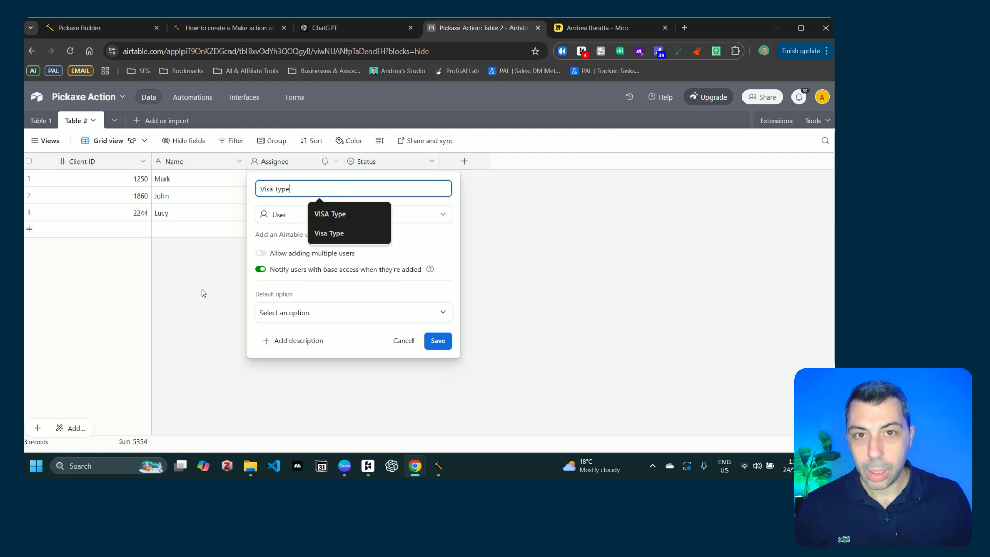
{"action": "type", "text": "e"}
{"action": "left_click", "coordinate": [273, 215]}
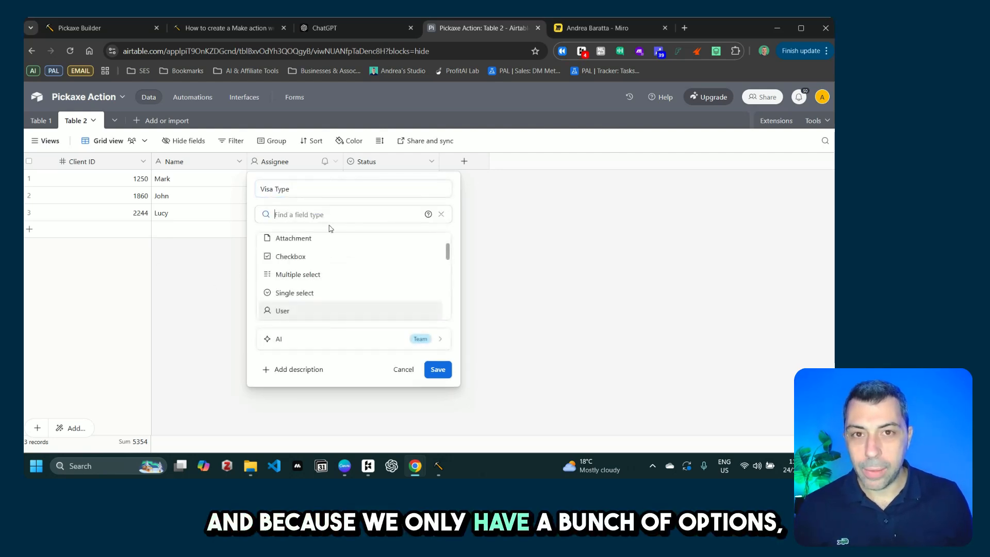
{"action": "left_click", "coordinate": [312, 294]}
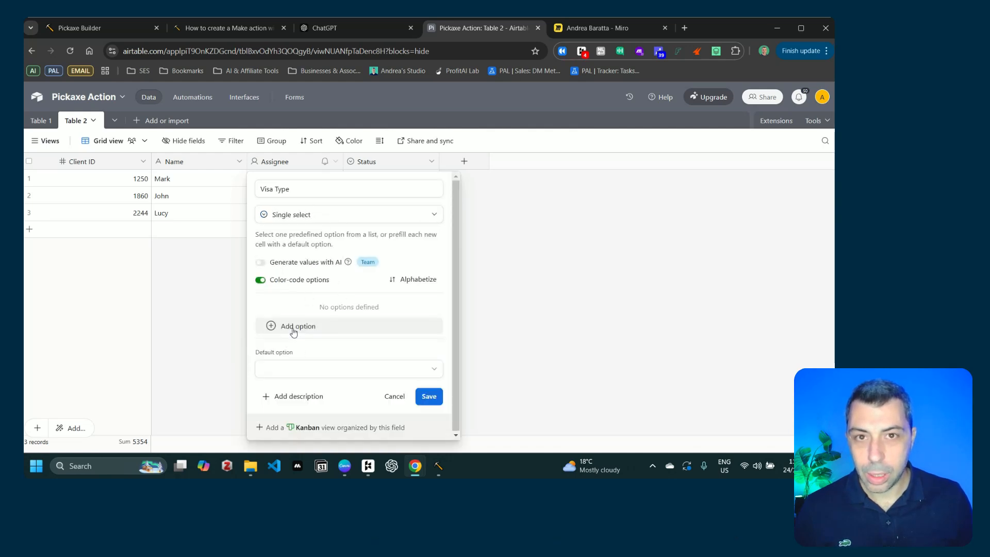
Step: Add the options Student Visa, Tourist Visa and Skilled Migrant, then save
{"action": "left_click", "coordinate": [293, 328]}
{"action": "type", "text": "Stud"}
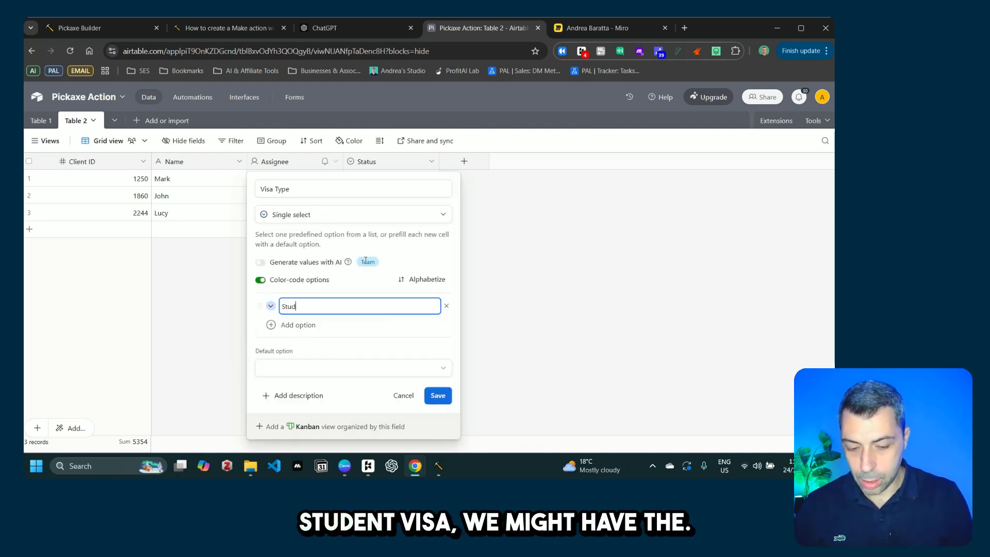
{"action": "type", "text": "ent Vi"}
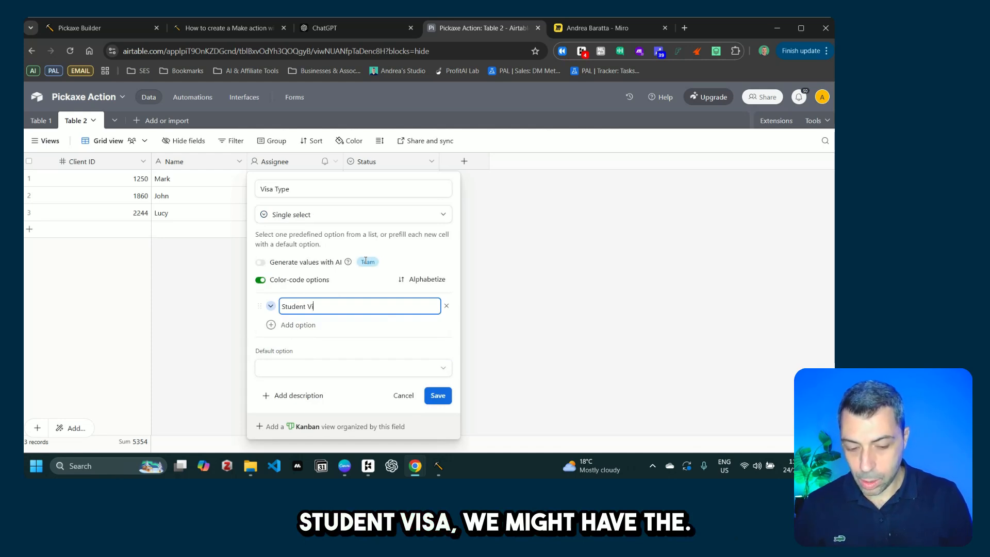
{"action": "type", "text": "sa"}
{"action": "key", "text": "Return"}
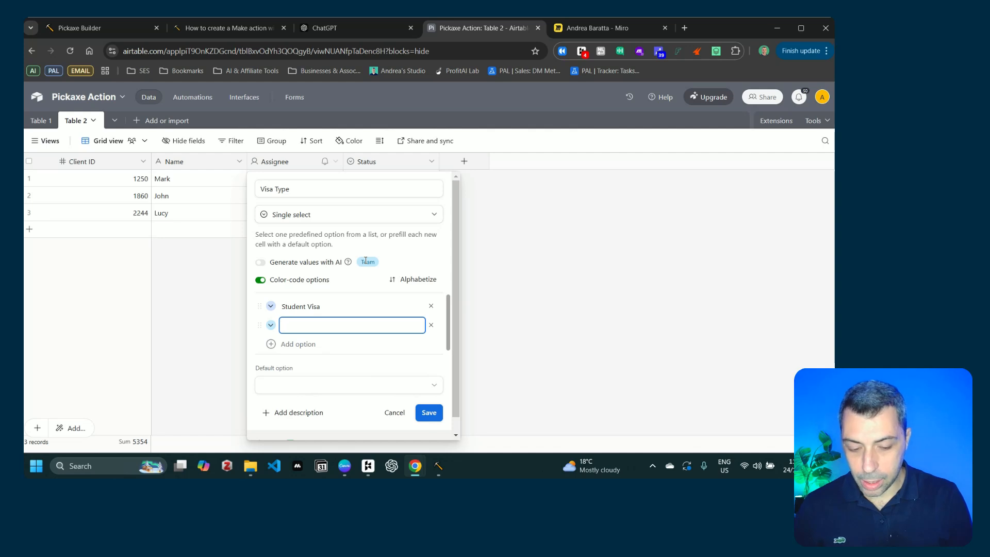
{"action": "type", "text": "Tour"}
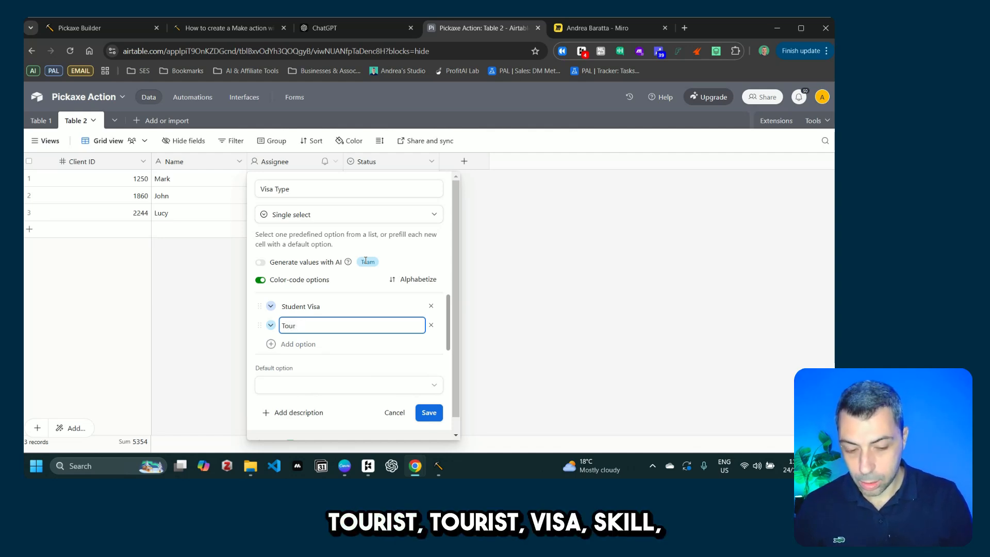
{"action": "type", "text": "ist V"}
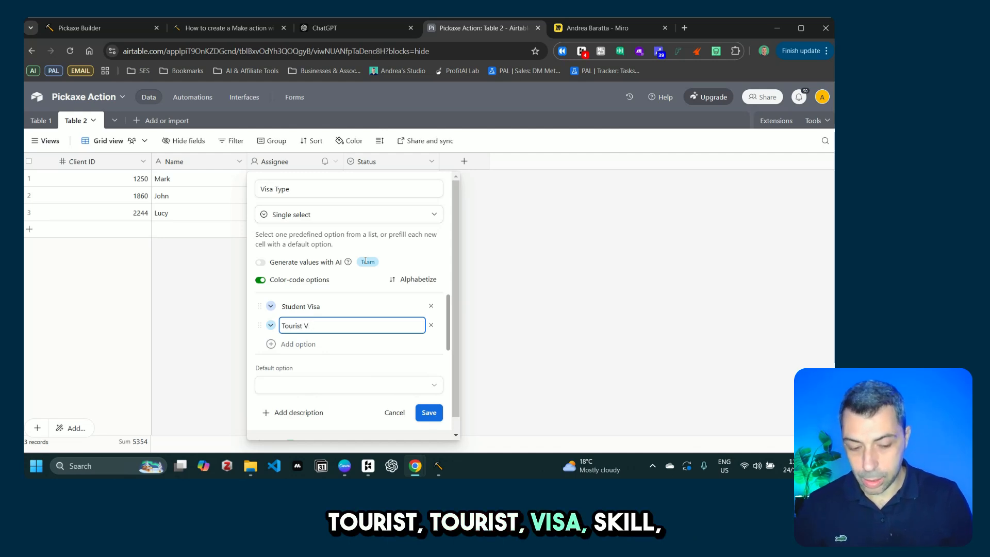
{"action": "type", "text": "osa"}
{"action": "key", "text": "Return"}
{"action": "type", "text": "S"}
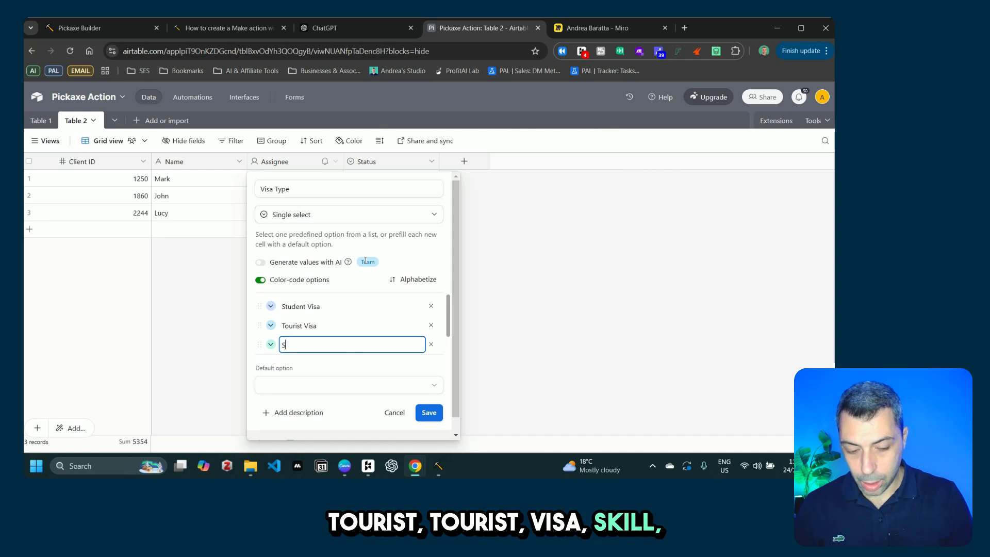
{"action": "type", "text": "kill"}
{"action": "key", "text": "BackSpace"}
{"action": "key", "text": "BackSpace"}
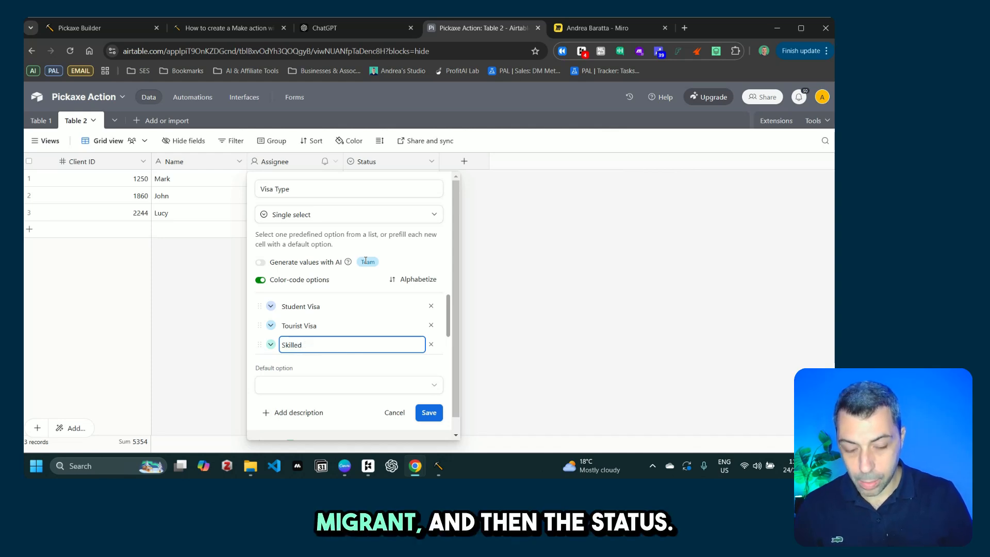
{"action": "type", "text": "Migrant"}
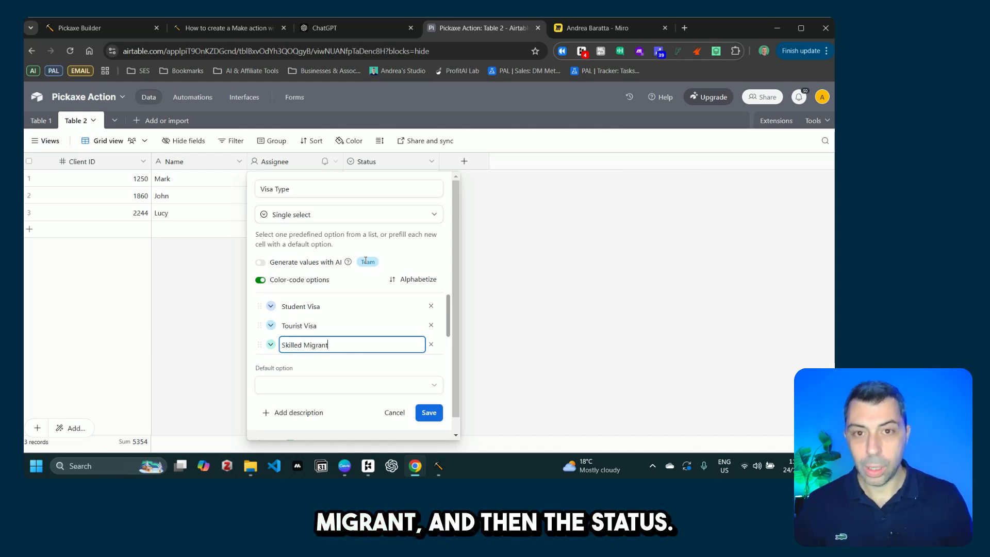
{"action": "left_click", "coordinate": [429, 413]}
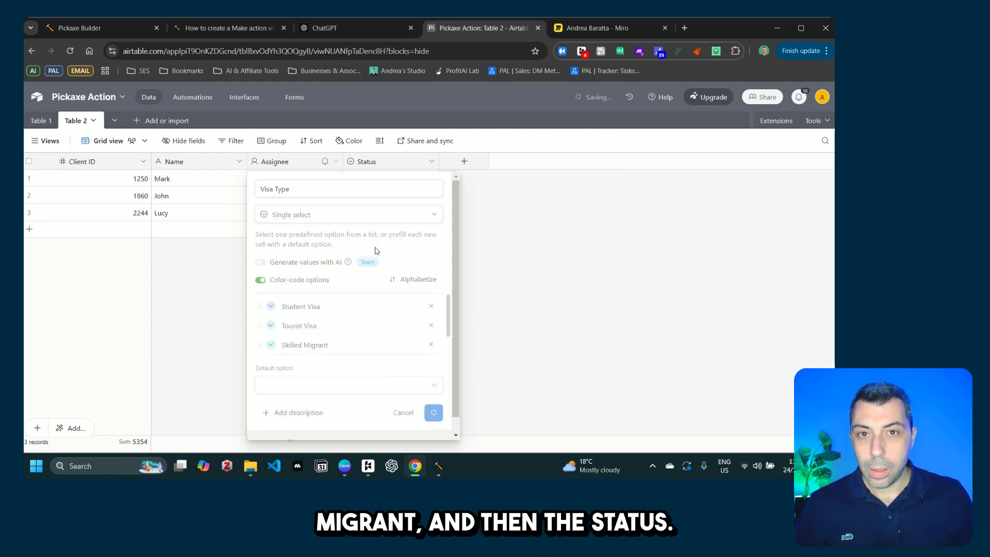
Step: Replace the Status option Todo with Approved, add Rejected and In Progress, and save
{"action": "left_click", "coordinate": [431, 162]}
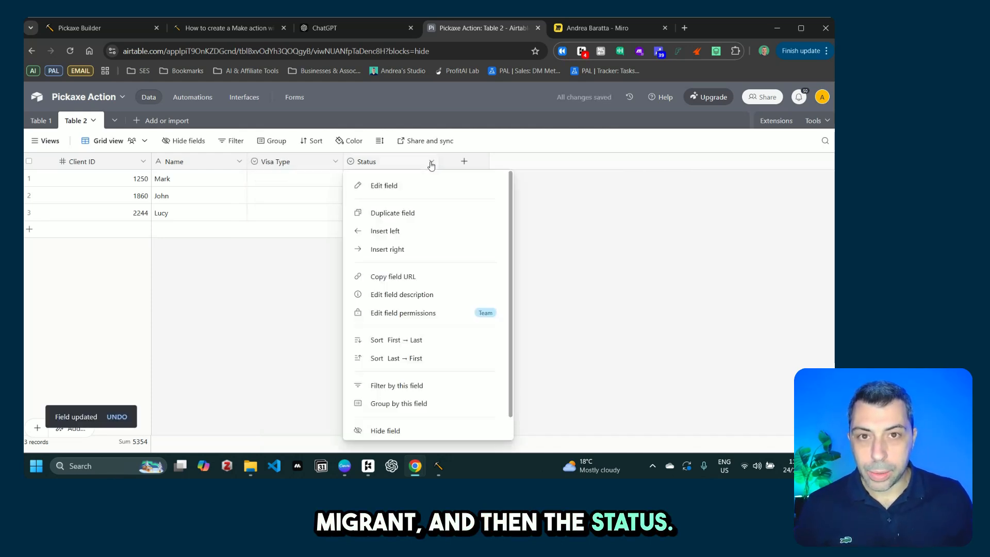
{"action": "left_click", "coordinate": [409, 186]}
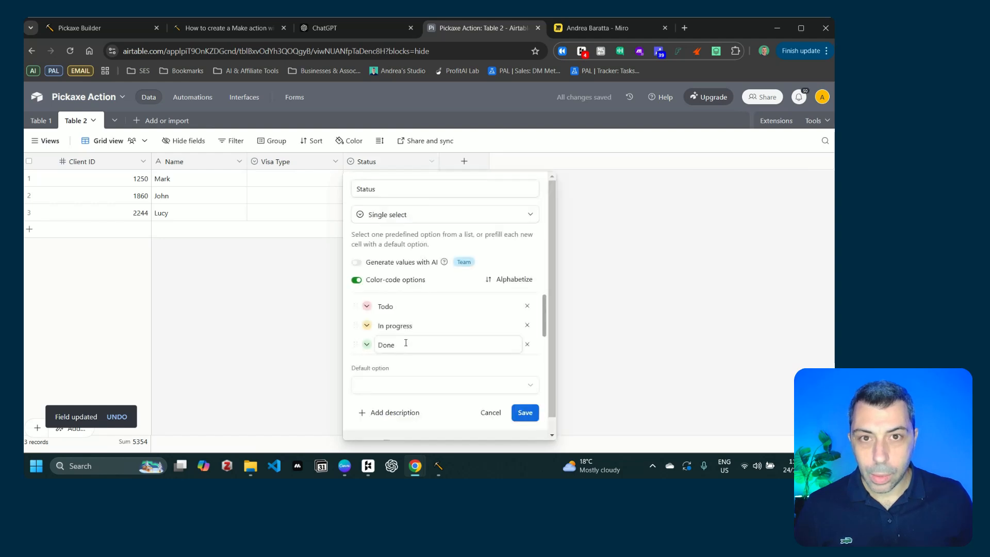
{"action": "left_click_drag", "start_coordinate": [443, 308], "coordinate": [360, 308]}
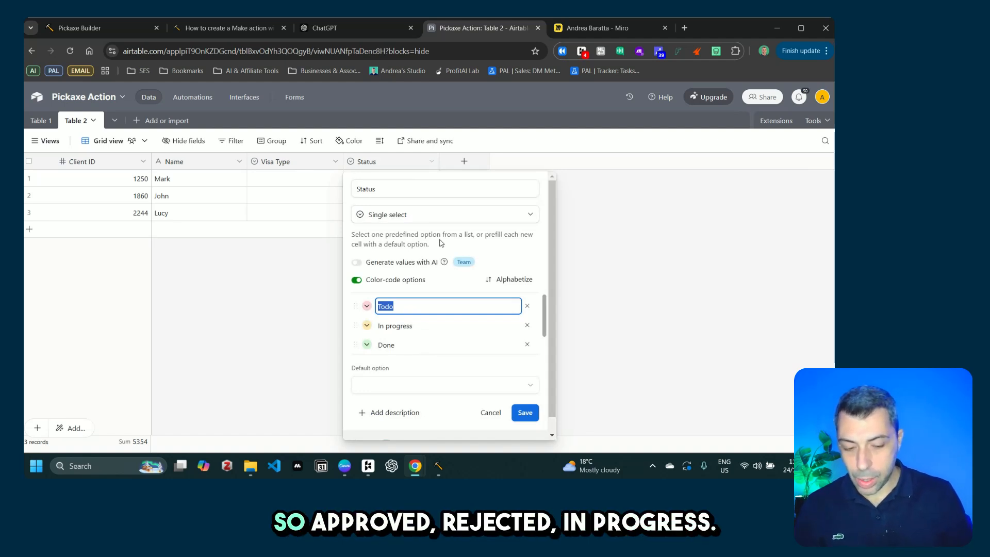
{"action": "type", "text": "A"}
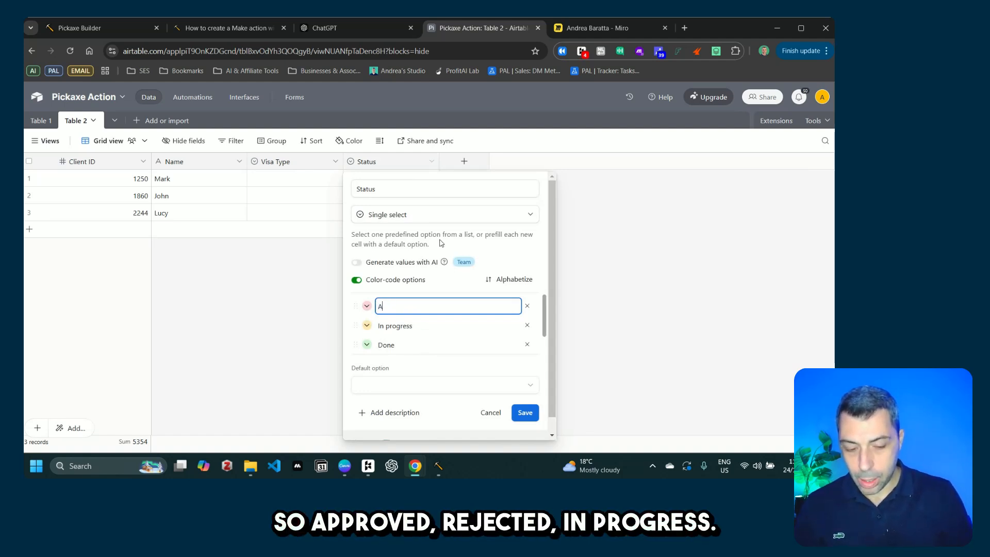
{"action": "type", "text": "pproved"}
{"action": "key", "text": "Return"}
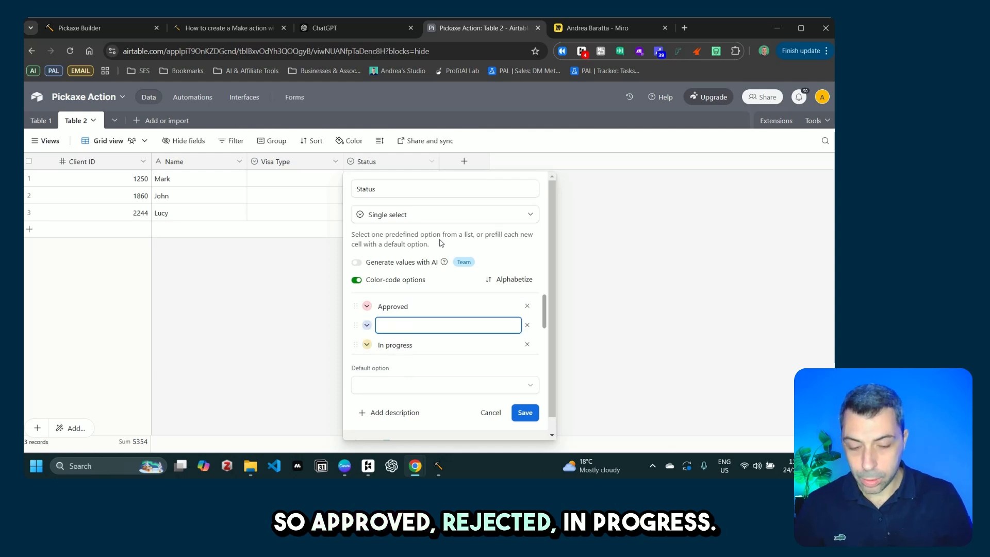
{"action": "type", "text": "Rejected"}
{"action": "key", "text": "Return"}
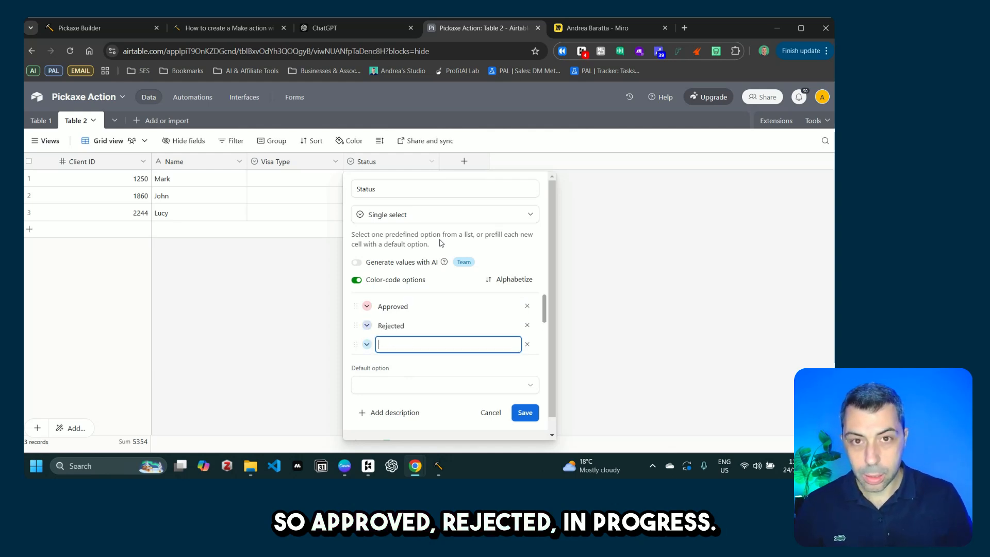
{"action": "type", "text": "In Progress"}
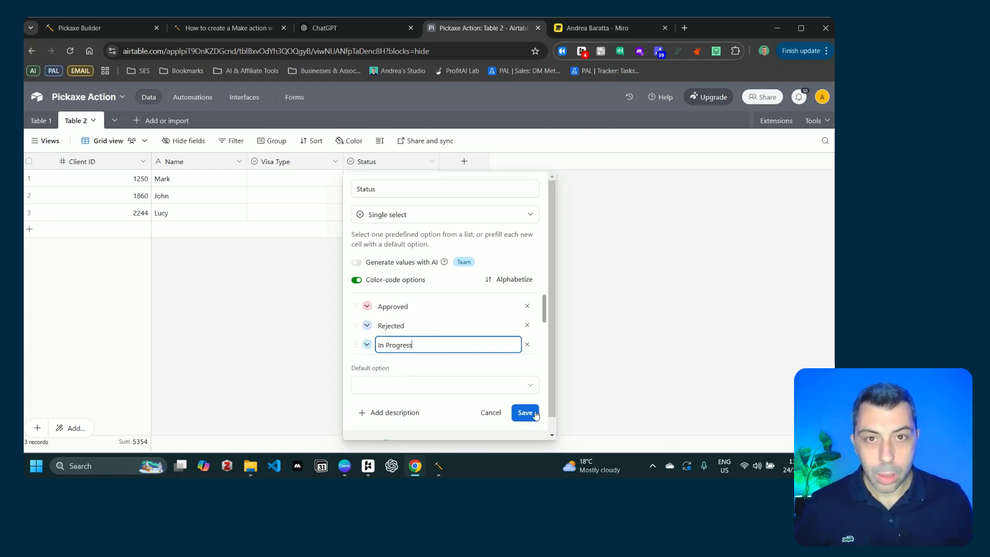
{"action": "left_click", "coordinate": [534, 412]}
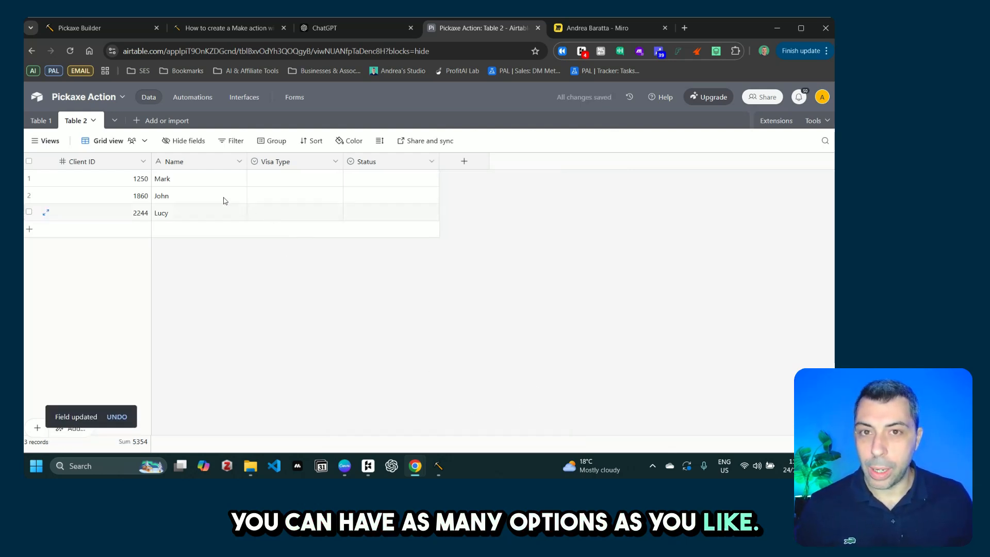
Step: Set the visa types of rows 1–3 to Student Visa, Tourist Visa and Skilled Migrant
{"action": "double_click", "coordinate": [294, 180]}
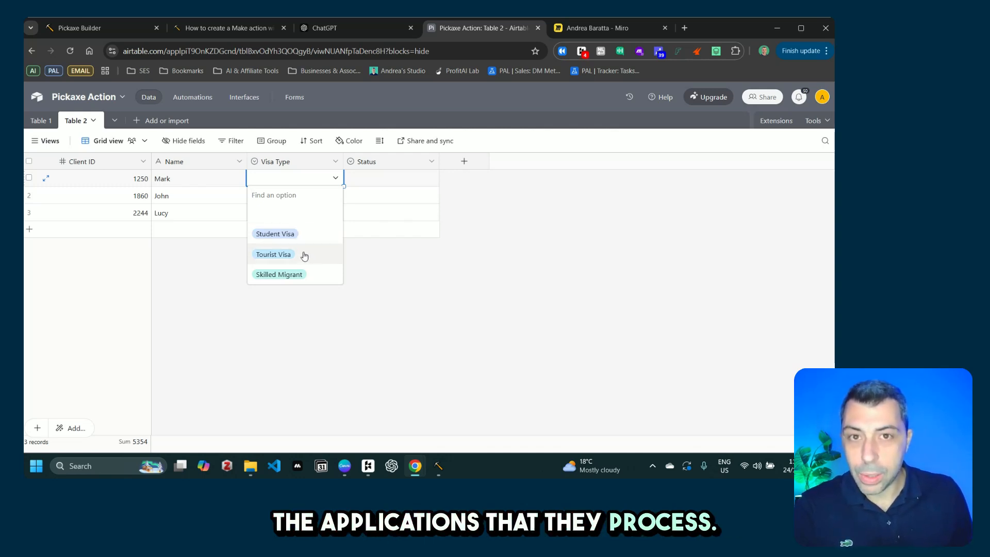
{"action": "left_click", "coordinate": [324, 237]}
{"action": "left_click", "coordinate": [287, 198]}
{"action": "left_click", "coordinate": [288, 196]}
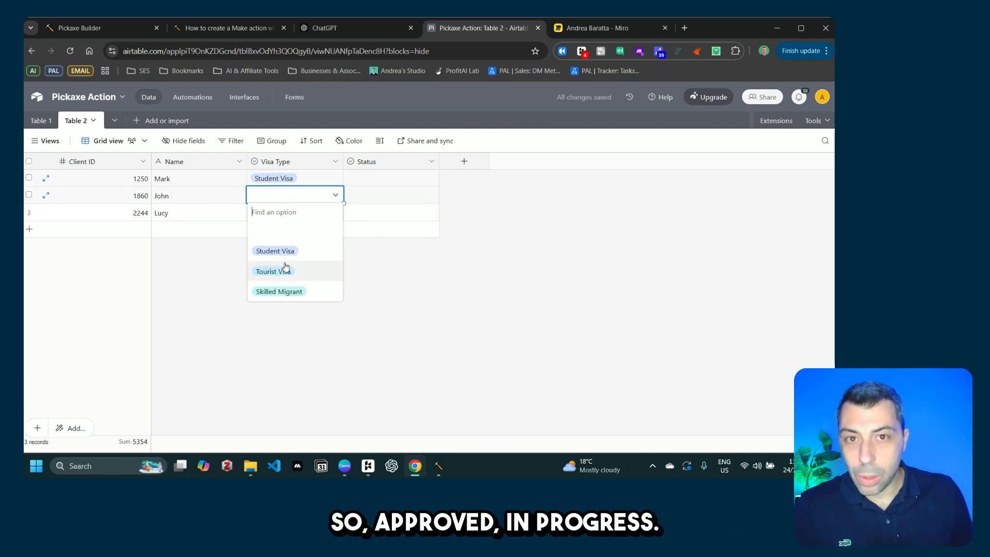
{"action": "left_click", "coordinate": [284, 267]}
{"action": "left_click", "coordinate": [276, 216]}
{"action": "left_click", "coordinate": [276, 216]}
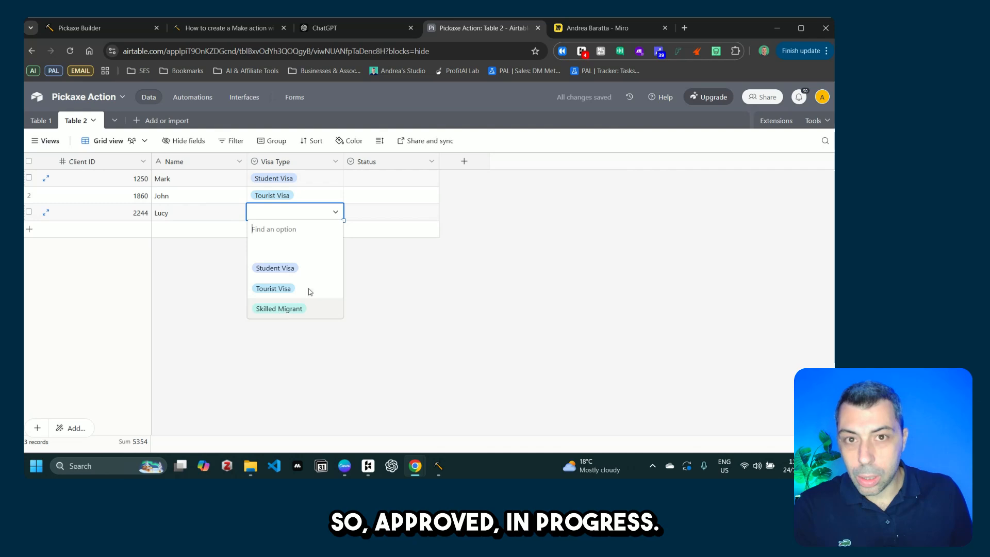
{"action": "left_click", "coordinate": [281, 308]}
Step: Set the statuses of rows 1–3 to Approved, In Progress and Rejected, then open the Status field settings
{"action": "left_click", "coordinate": [388, 176]}
{"action": "left_click", "coordinate": [389, 177]}
{"action": "left_click", "coordinate": [375, 230]}
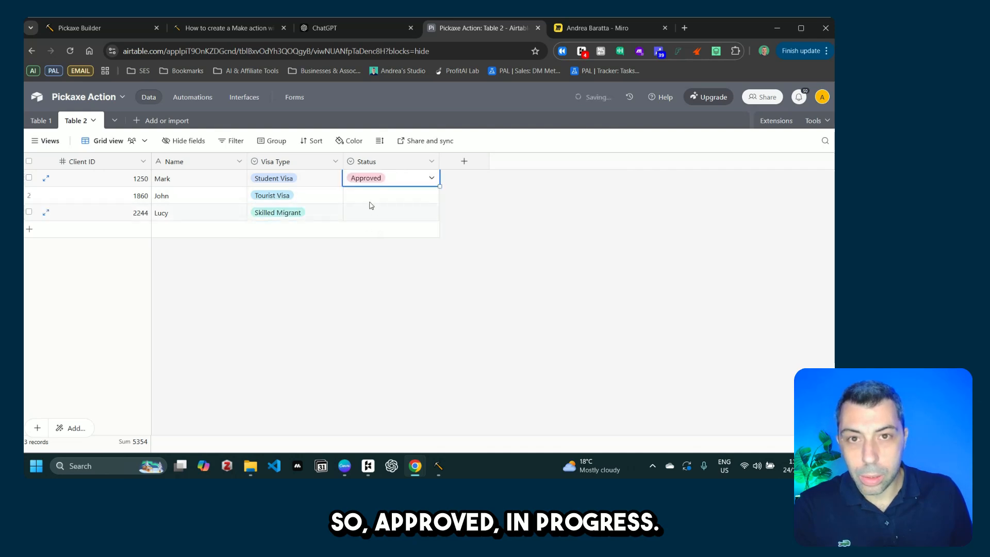
{"action": "left_click", "coordinate": [371, 196]}
{"action": "left_click", "coordinate": [372, 196]}
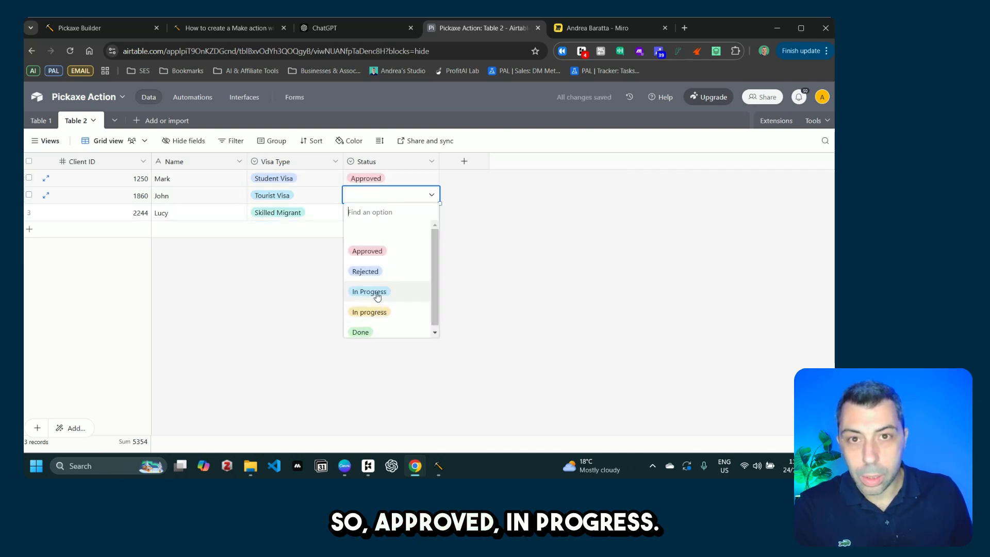
{"action": "left_click", "coordinate": [373, 291]}
{"action": "left_click", "coordinate": [365, 216]}
{"action": "left_click", "coordinate": [365, 217]}
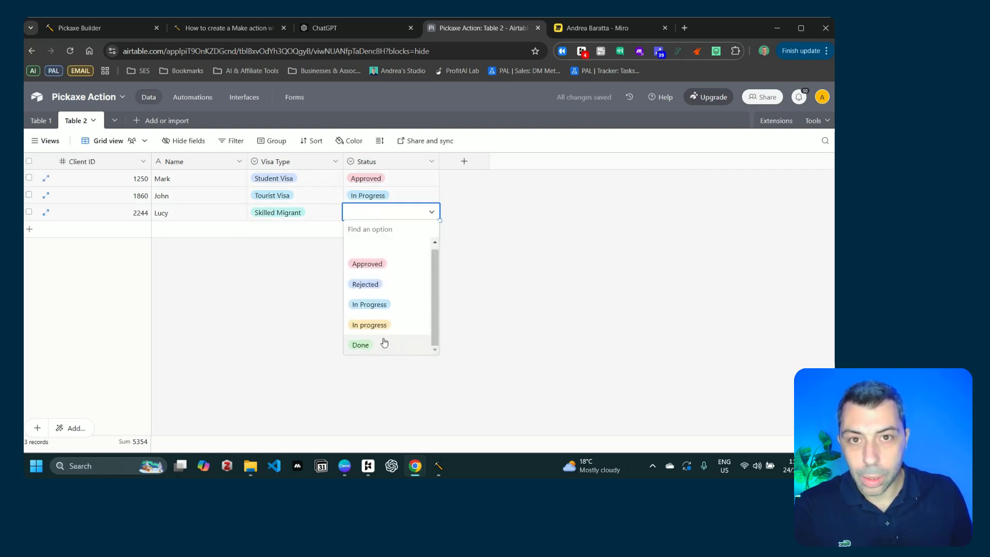
{"action": "left_click", "coordinate": [365, 285]}
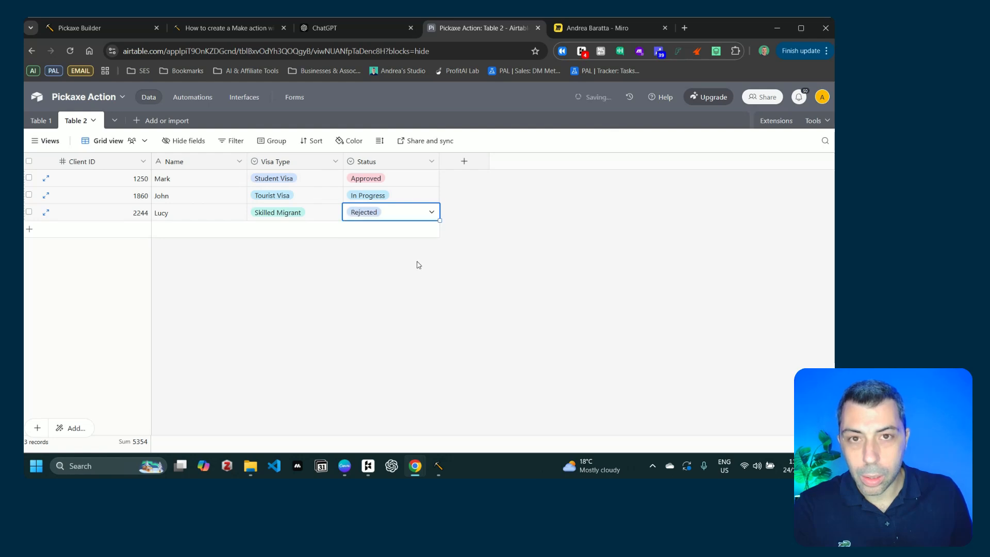
{"action": "left_click", "coordinate": [431, 161]}
{"action": "left_click", "coordinate": [394, 187]}
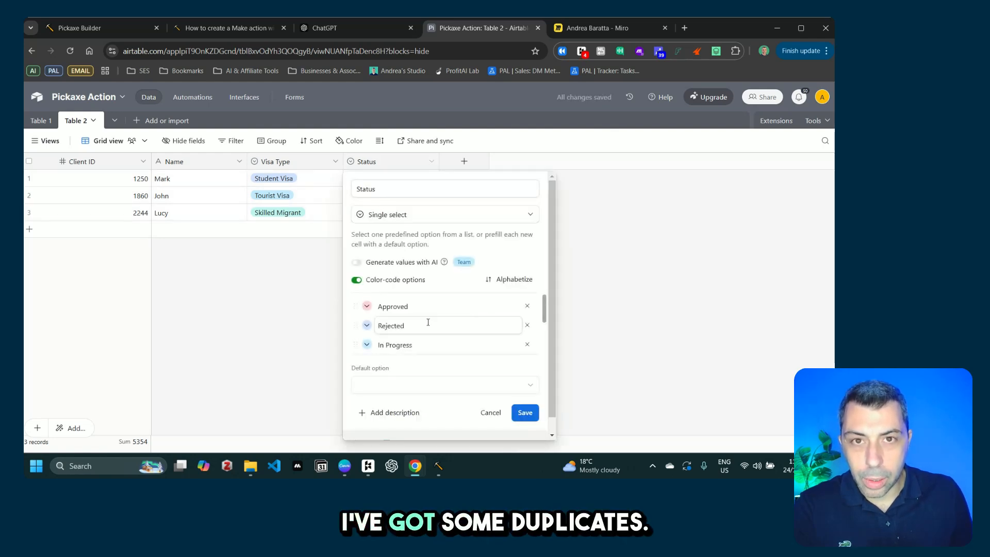
Step: Delete the duplicate In progress and Done options from Status, save and confirm the conversion
{"action": "scroll", "coordinate": [426, 323], "scroll_direction": "down", "scroll_amount": 2}
{"action": "scroll", "coordinate": [506, 310], "scroll_direction": "down", "scroll_amount": 1}
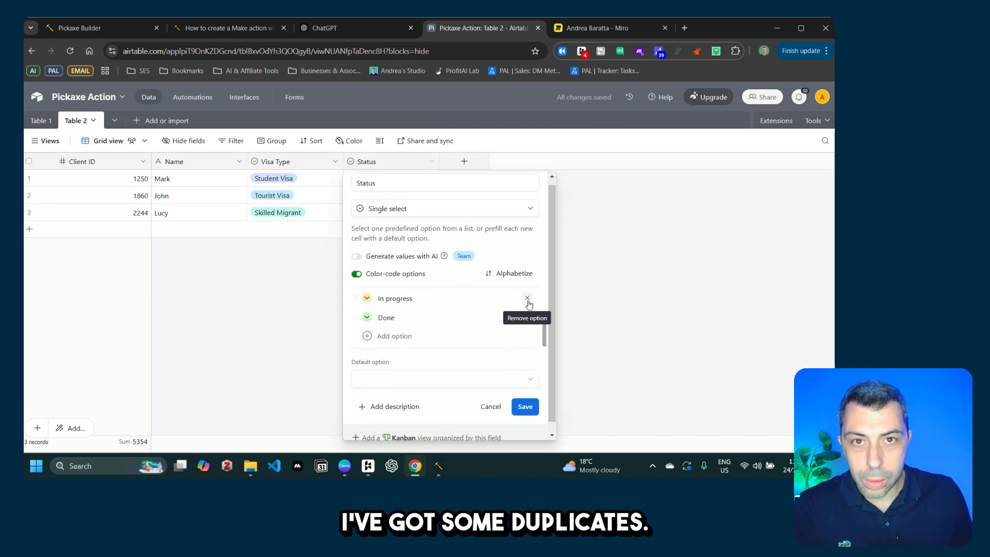
{"action": "left_click", "coordinate": [527, 301]}
{"action": "left_click", "coordinate": [529, 320]}
{"action": "left_click", "coordinate": [526, 405]}
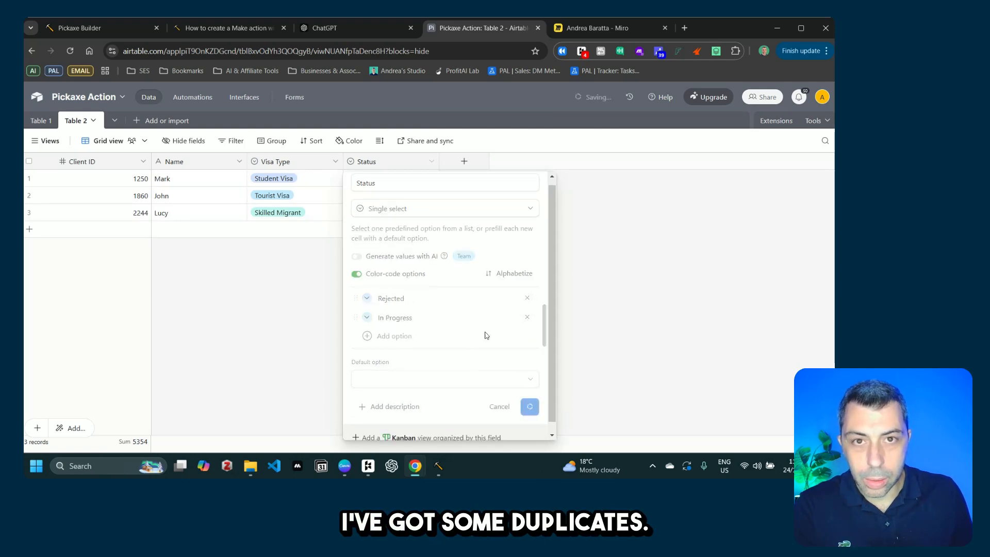
{"action": "left_click", "coordinate": [524, 312]}
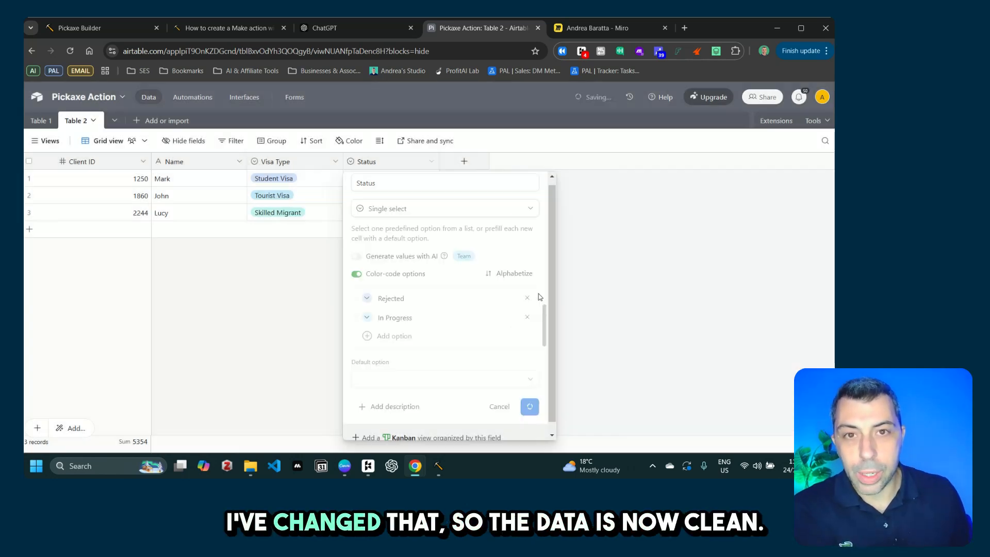
{"action": "left_click", "coordinate": [432, 180]}
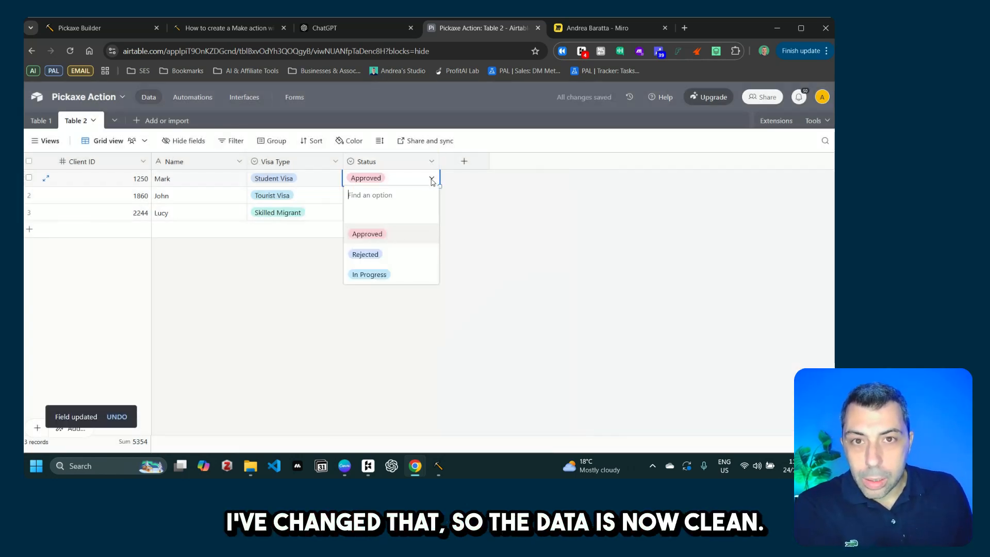
{"action": "left_click", "coordinate": [542, 243]}
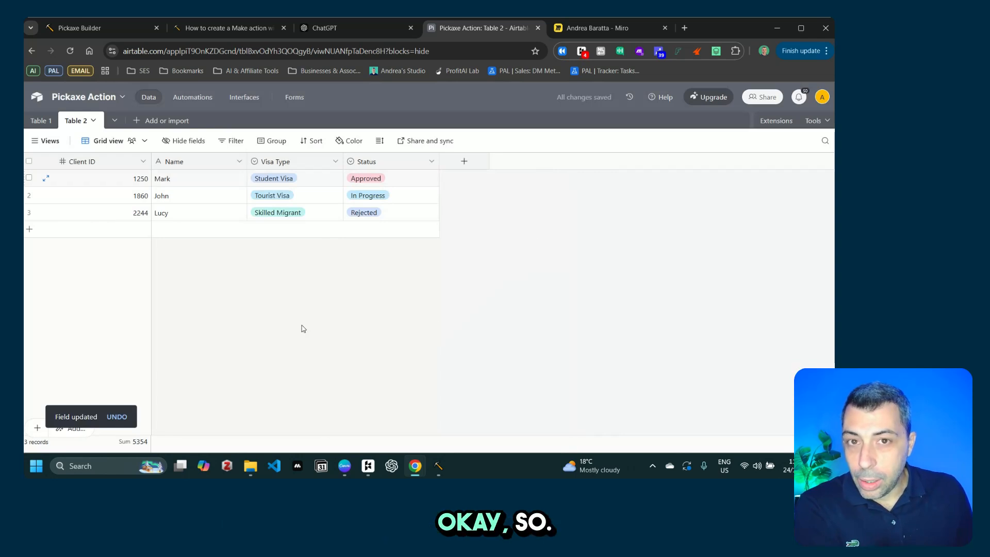
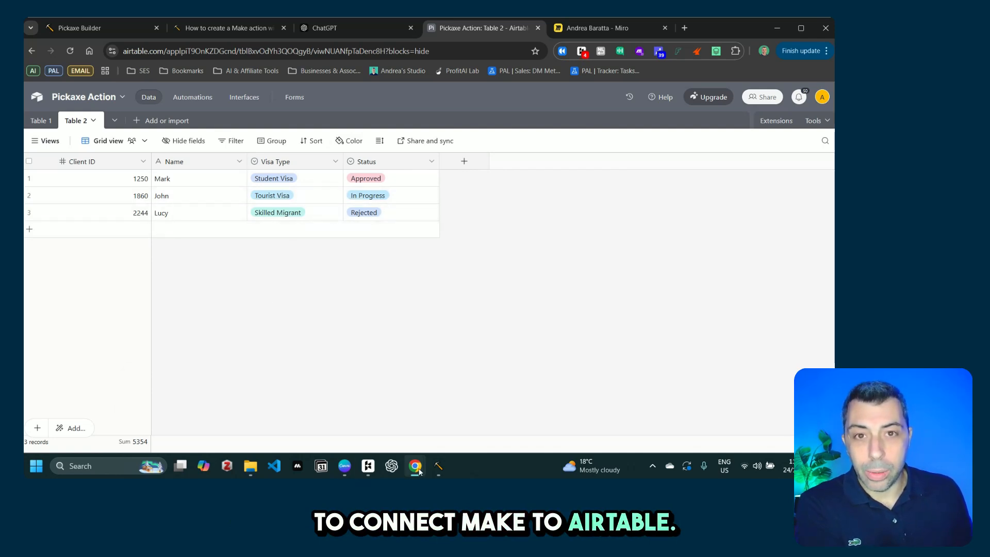
Step: Switch to the 'Integration Webhooks | Make' scenario window
{"action": "mouse_move", "coordinate": [418, 472]}
{"action": "left_click", "coordinate": [528, 408]}
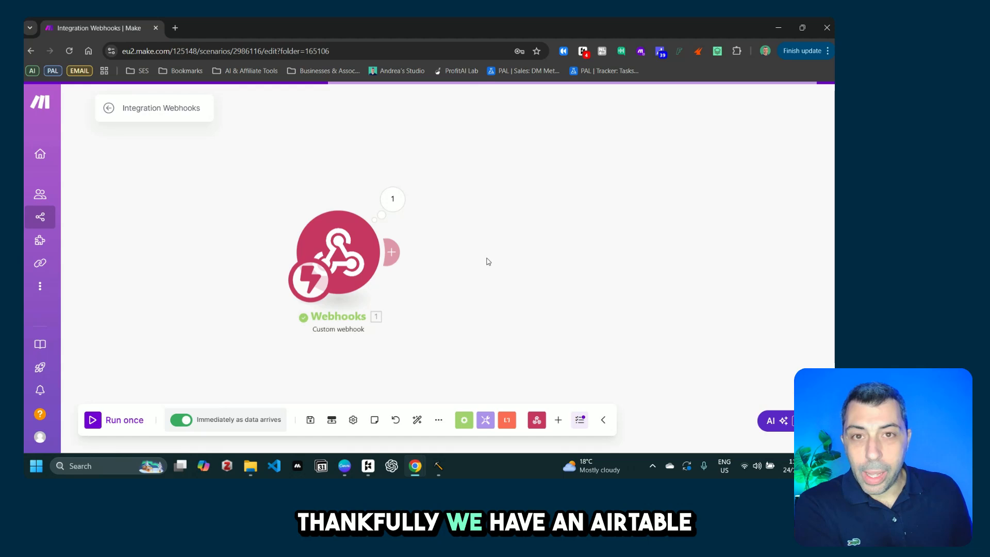
Step: Add an Airtable Search Records module after the webhook using the Pickaxe connection
{"action": "left_click", "coordinate": [393, 252]}
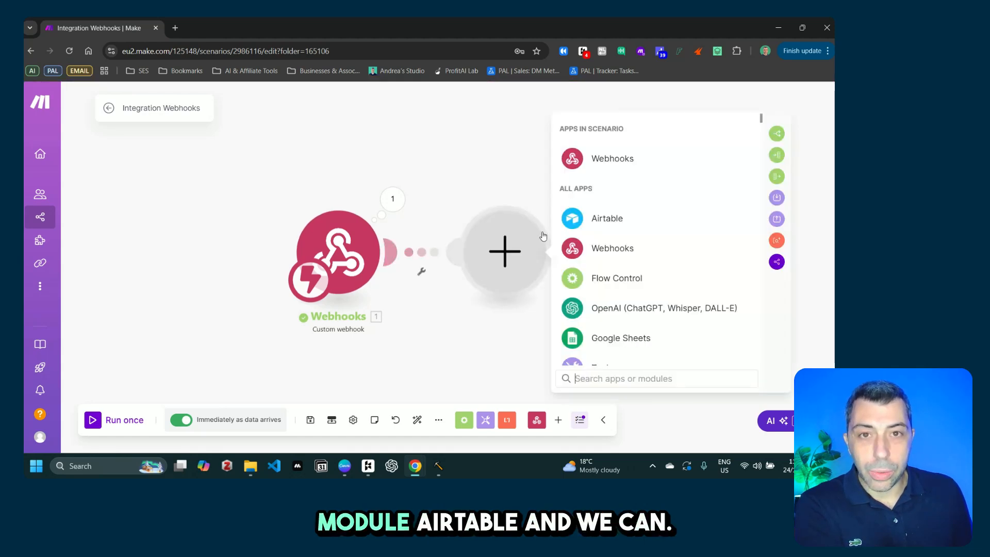
{"action": "left_click", "coordinate": [568, 220]}
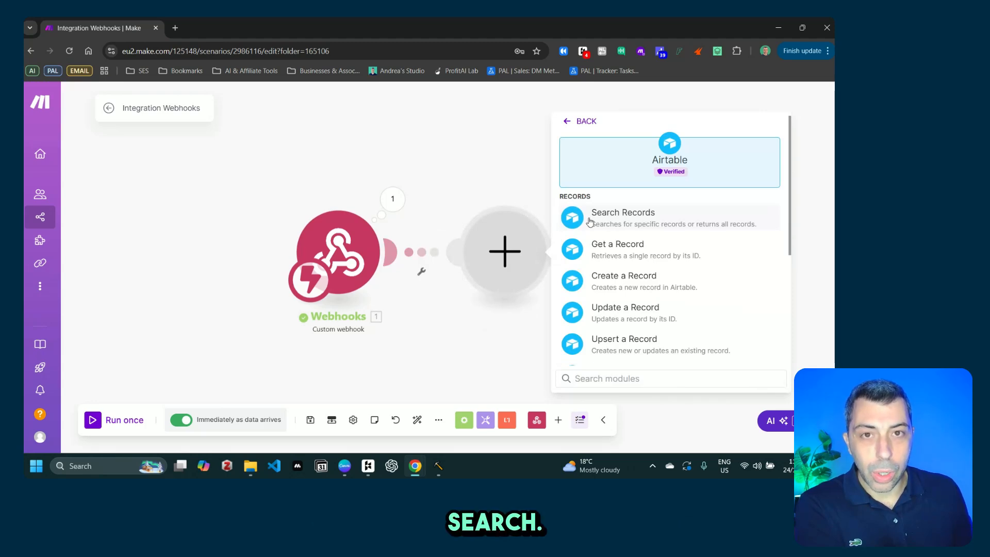
{"action": "left_click", "coordinate": [624, 223]}
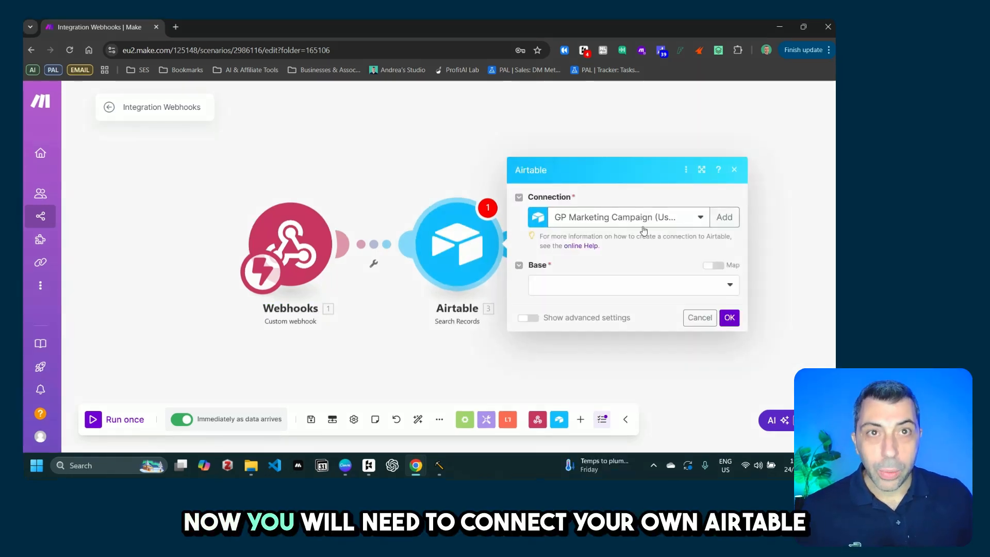
{"action": "left_click", "coordinate": [700, 221]}
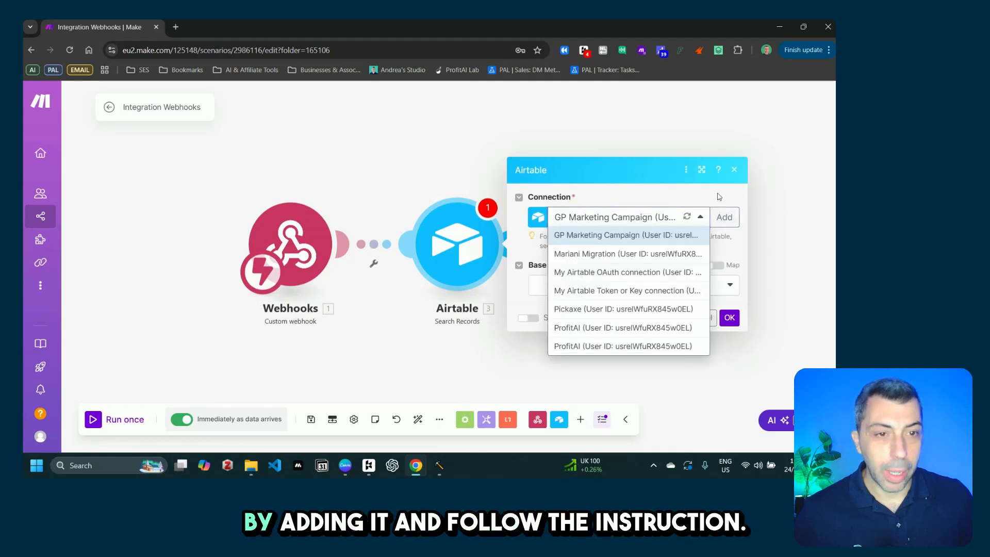
{"action": "left_click", "coordinate": [714, 220]}
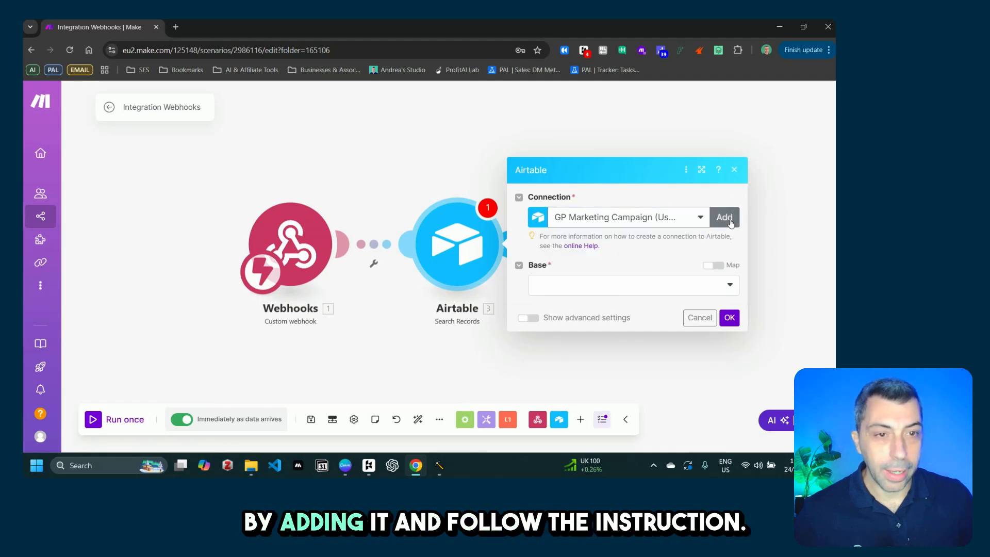
{"action": "left_click", "coordinate": [700, 218]}
{"action": "left_click", "coordinate": [648, 309]}
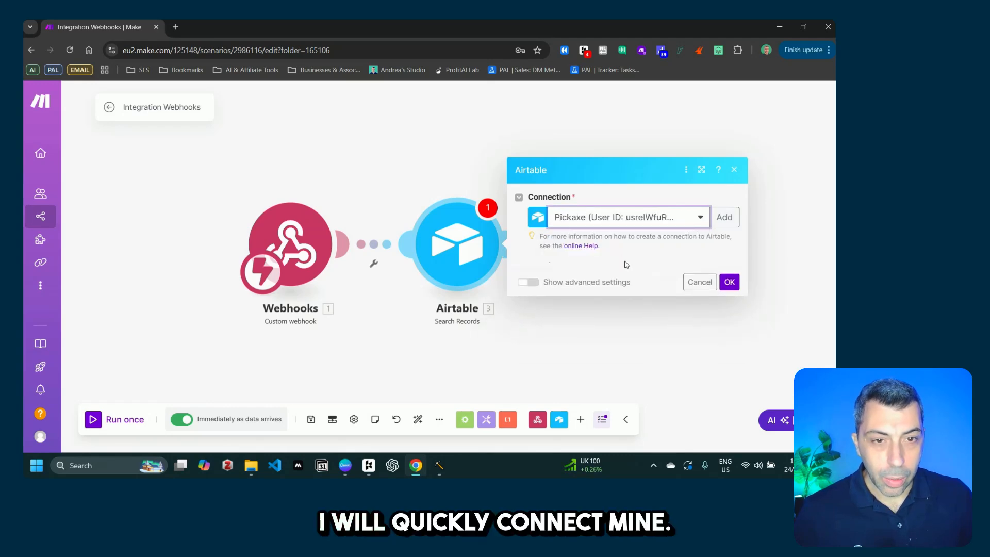
Step: Search Table 2 of the Pickaxe Action base, outputting Client ID, Name, Visa Type and Status
{"action": "left_click", "coordinate": [570, 286]}
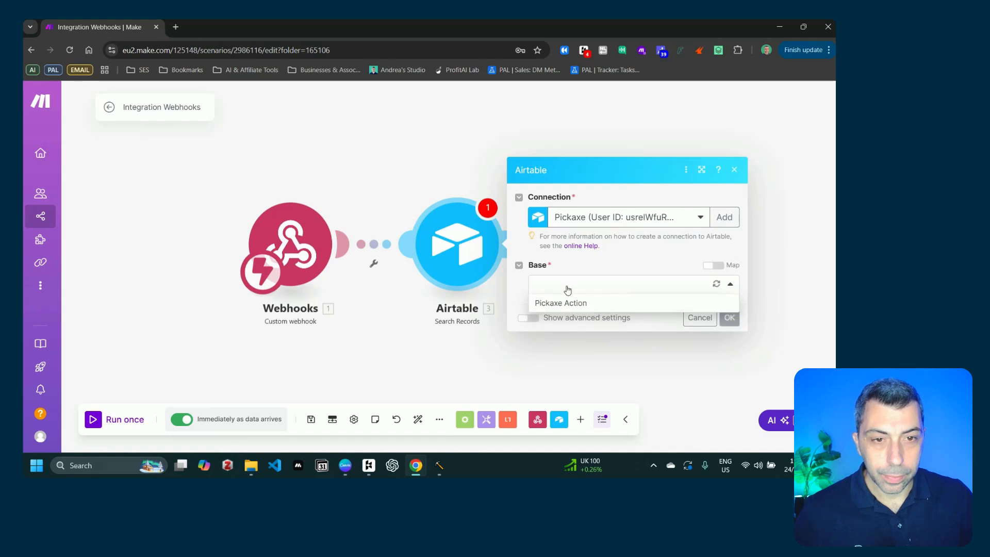
{"action": "left_click", "coordinate": [568, 303]}
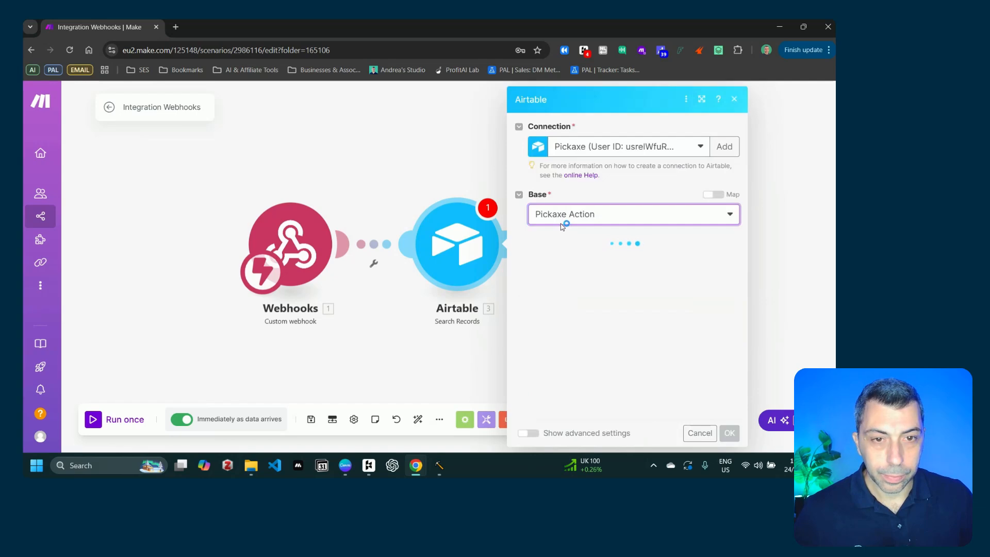
{"action": "left_click", "coordinate": [565, 257]}
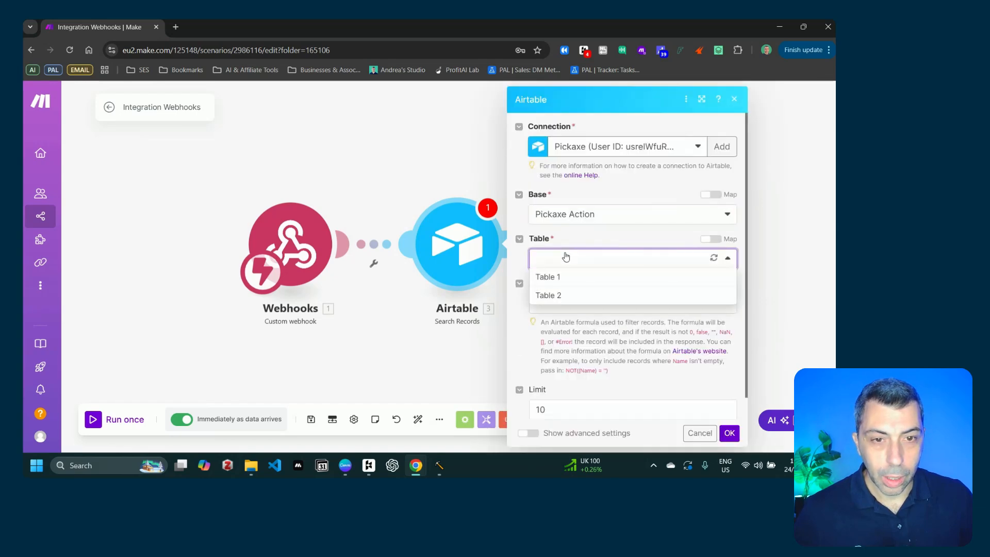
{"action": "left_click", "coordinate": [565, 293]}
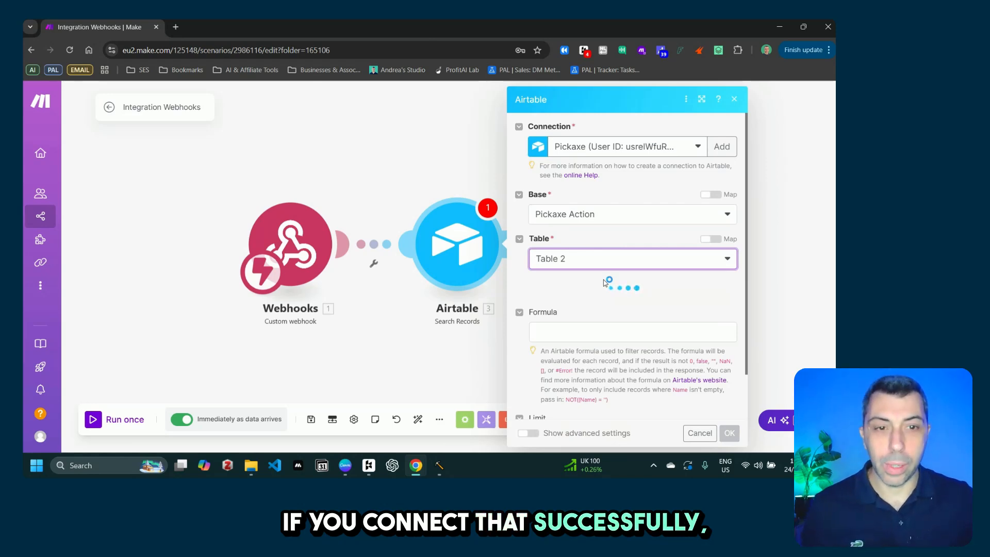
{"action": "scroll", "coordinate": [603, 319], "scroll_direction": "down", "scroll_amount": 2}
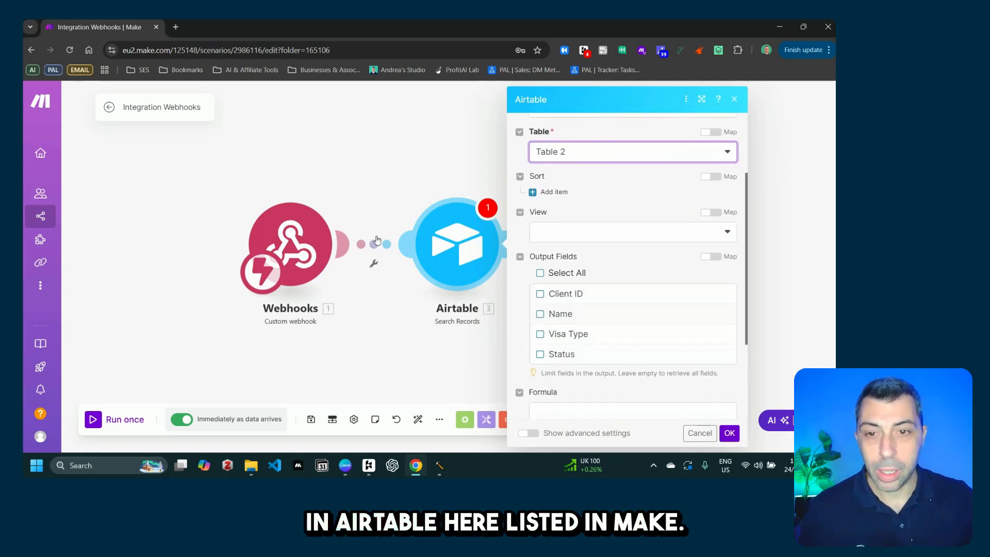
{"action": "left_click", "coordinate": [540, 294]}
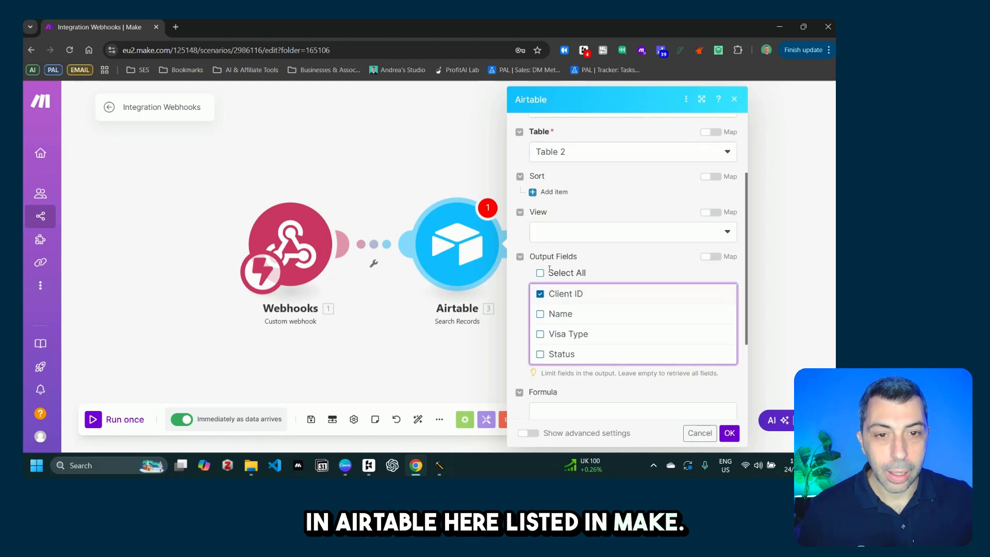
{"action": "left_click", "coordinate": [540, 315]}
{"action": "left_click", "coordinate": [540, 334]}
{"action": "left_click", "coordinate": [540, 354]}
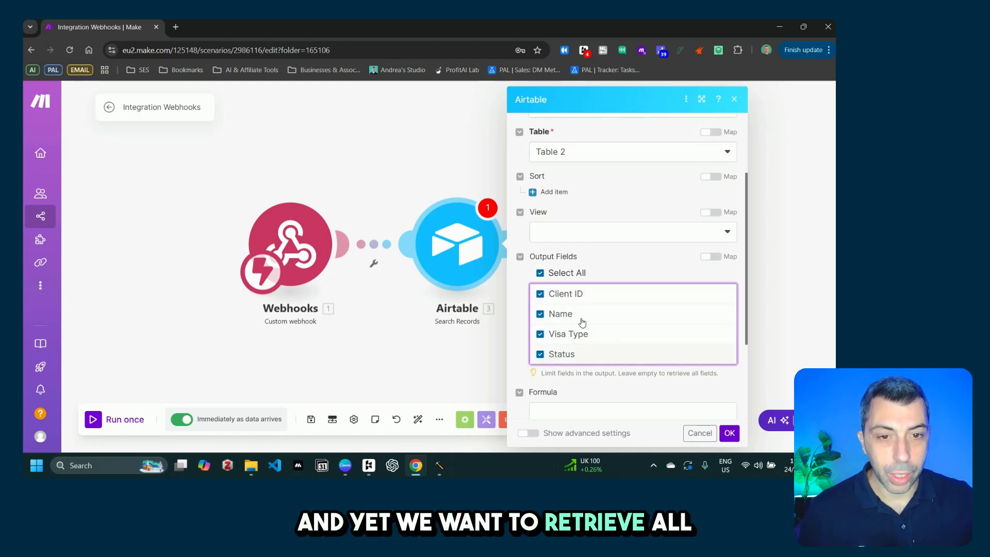
{"action": "scroll", "coordinate": [593, 232], "scroll_direction": "up", "scroll_amount": 2}
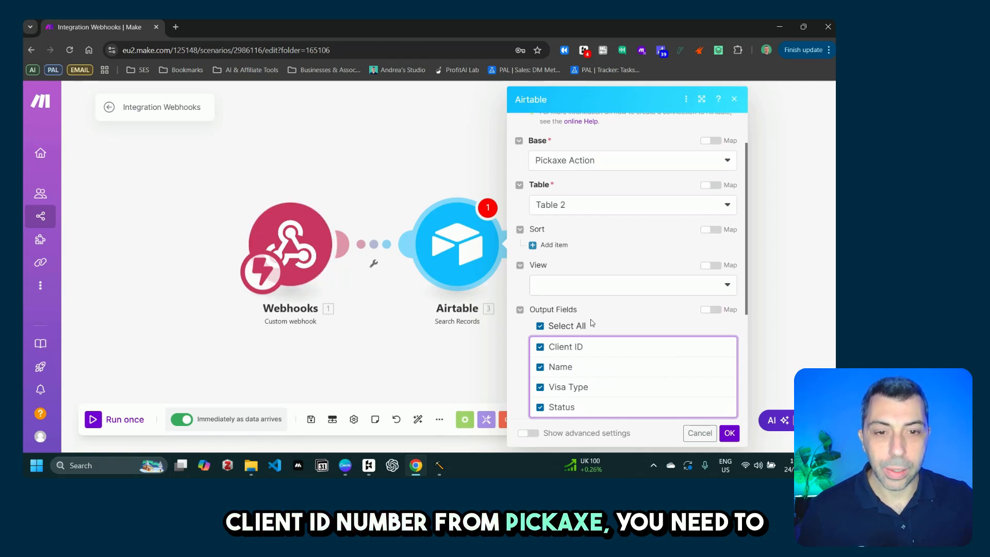
{"action": "scroll", "coordinate": [592, 323], "scroll_direction": "down", "scroll_amount": 3}
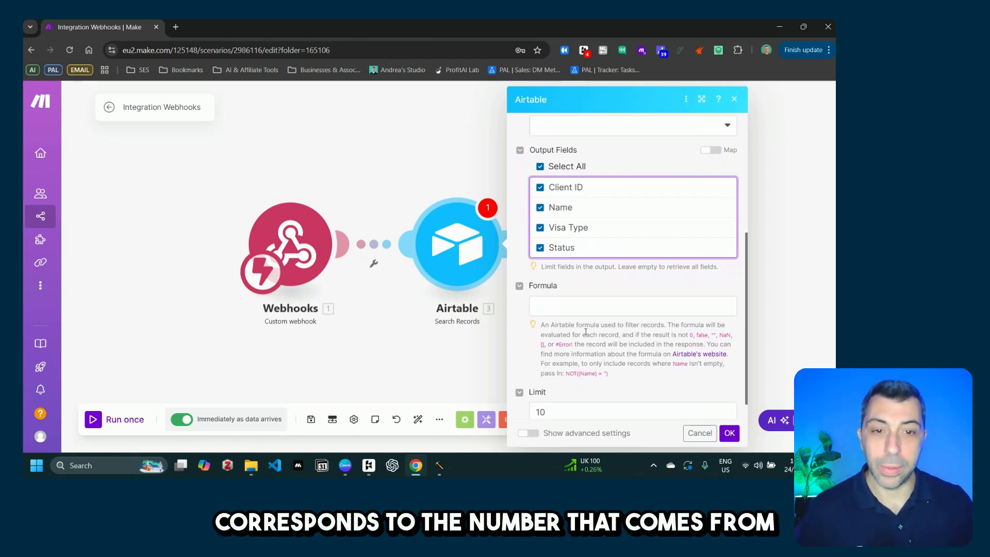
Step: Filter the search with formula {Client ID} = webhook client_id and limit it to 1 record
{"action": "left_click", "coordinate": [608, 314]}
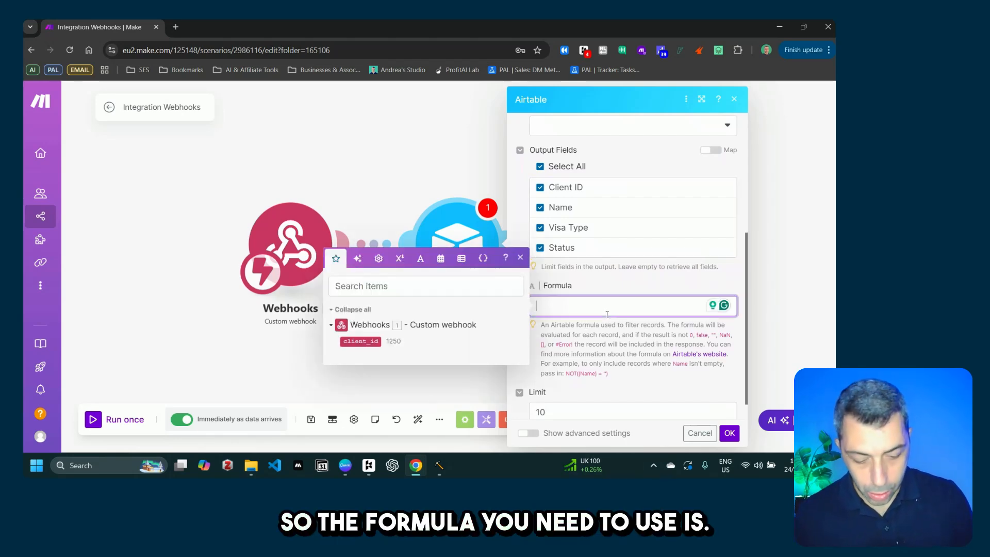
{"action": "type", "text": "{"}
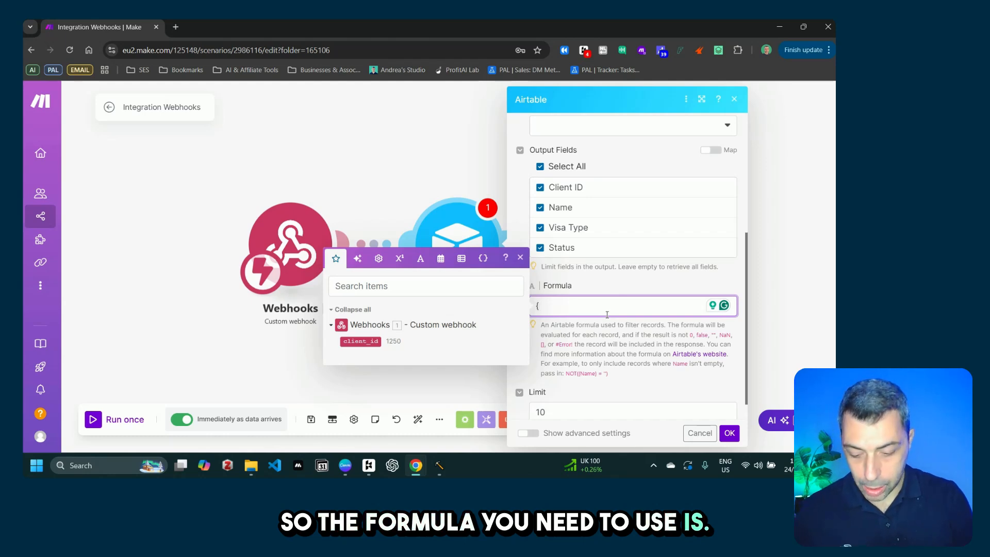
{"action": "type", "text": "Client"}
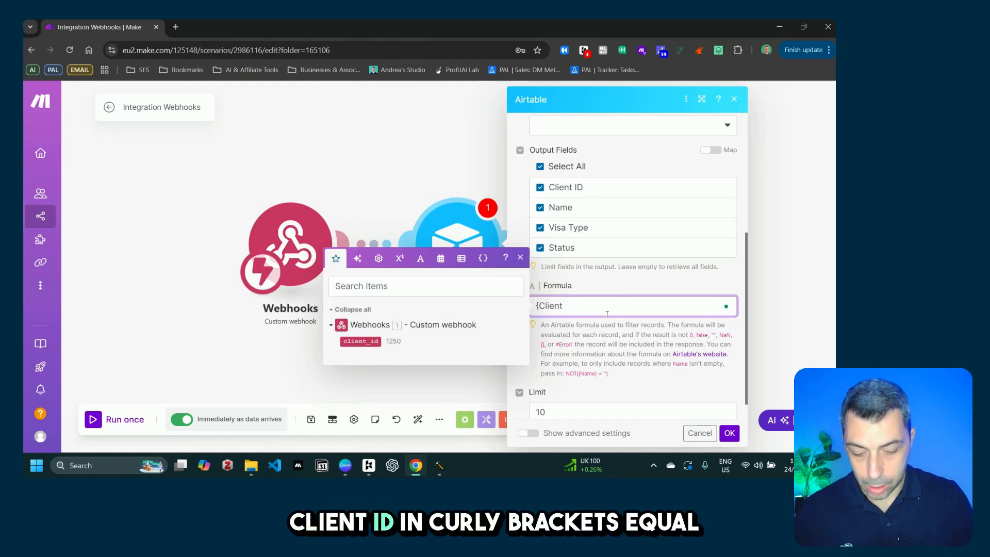
{"action": "type", "text": " ID"}
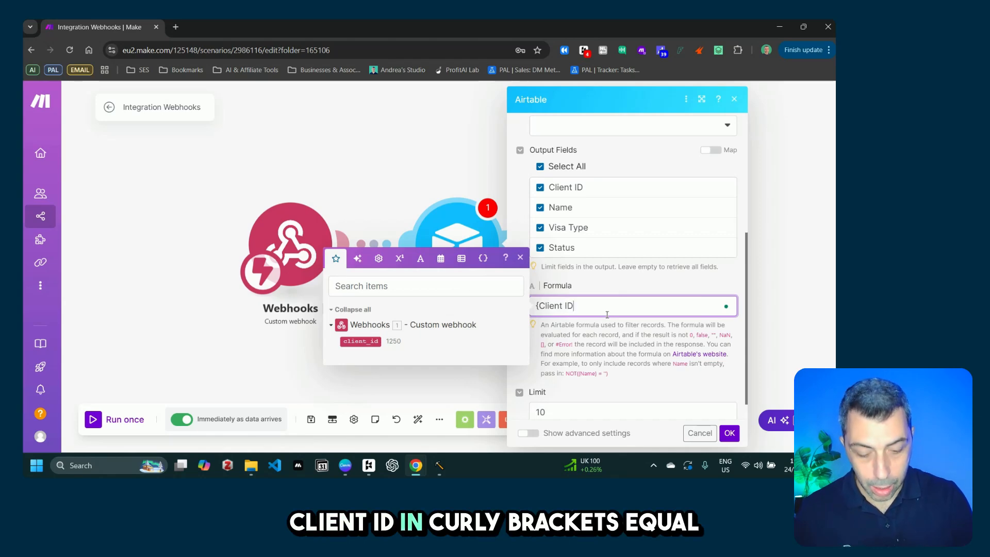
{"action": "type", "text": "}"}
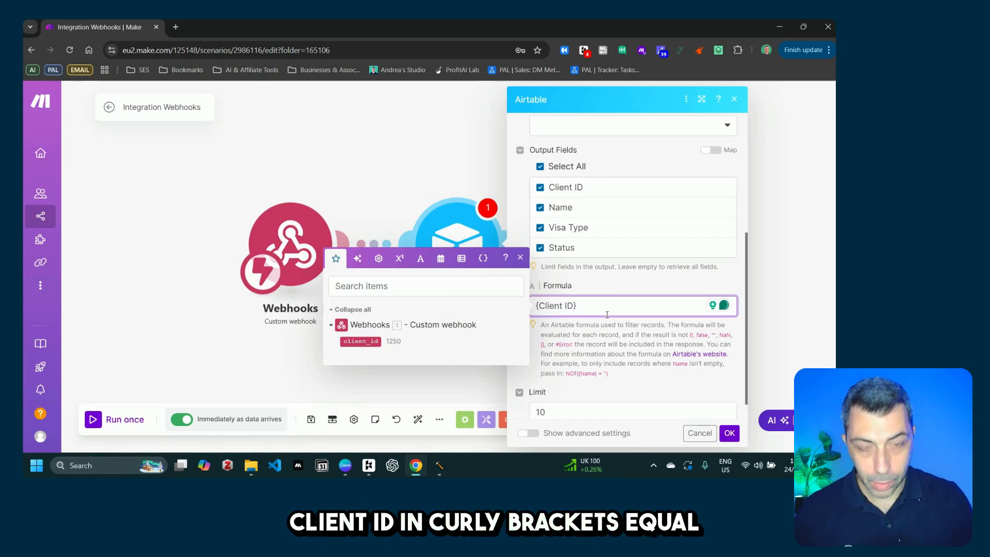
{"action": "type", "text": " ="}
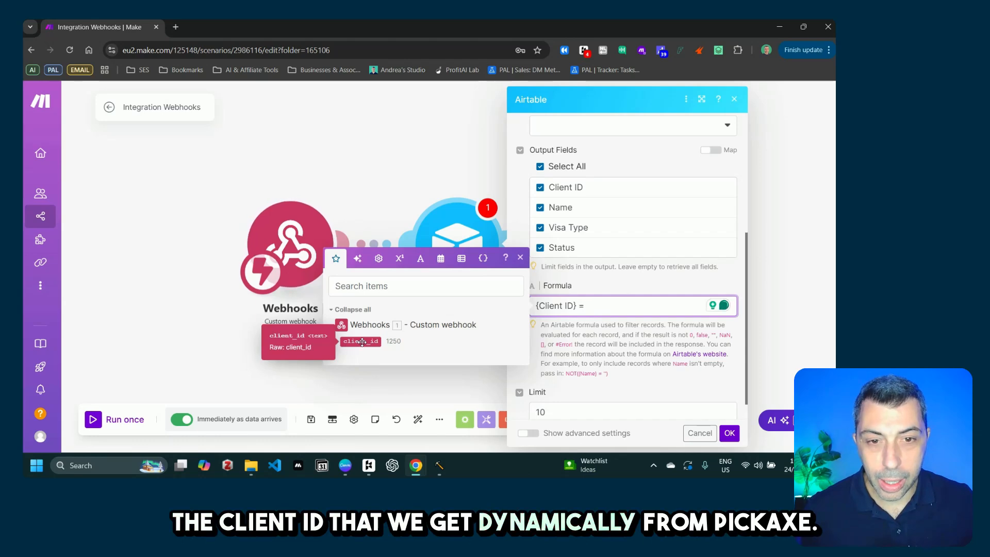
{"action": "left_click", "coordinate": [362, 342]}
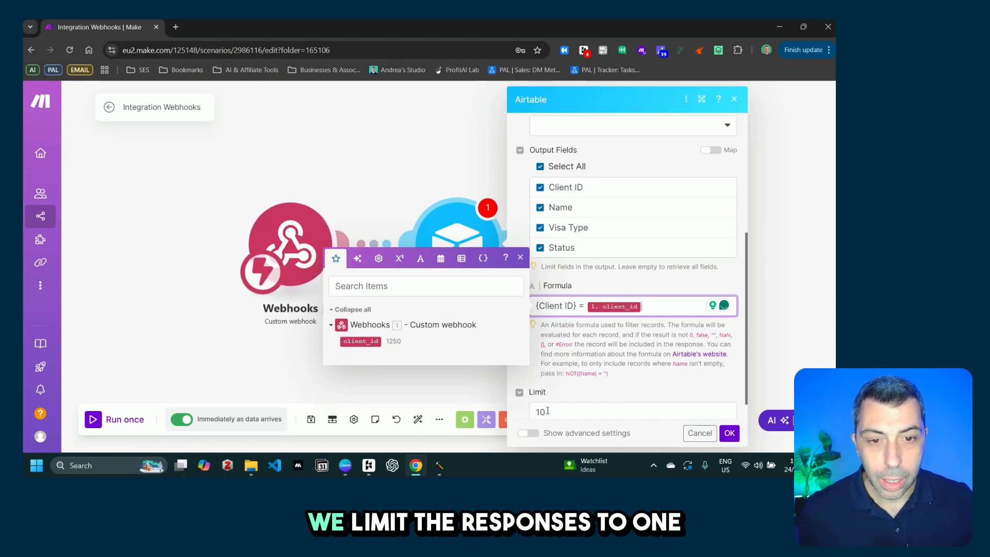
{"action": "left_click", "coordinate": [542, 411]}
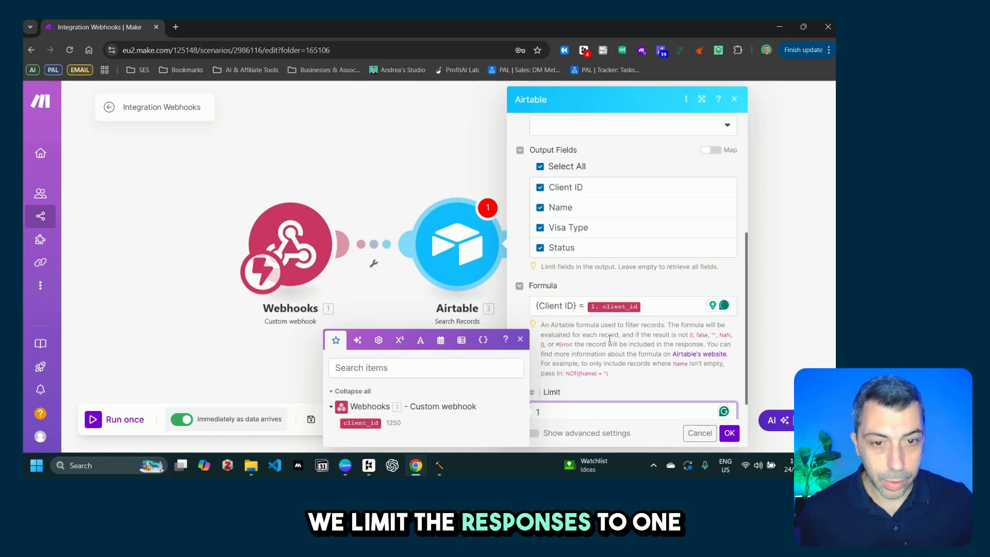
{"action": "scroll", "coordinate": [608, 339], "scroll_direction": "down", "scroll_amount": 1}
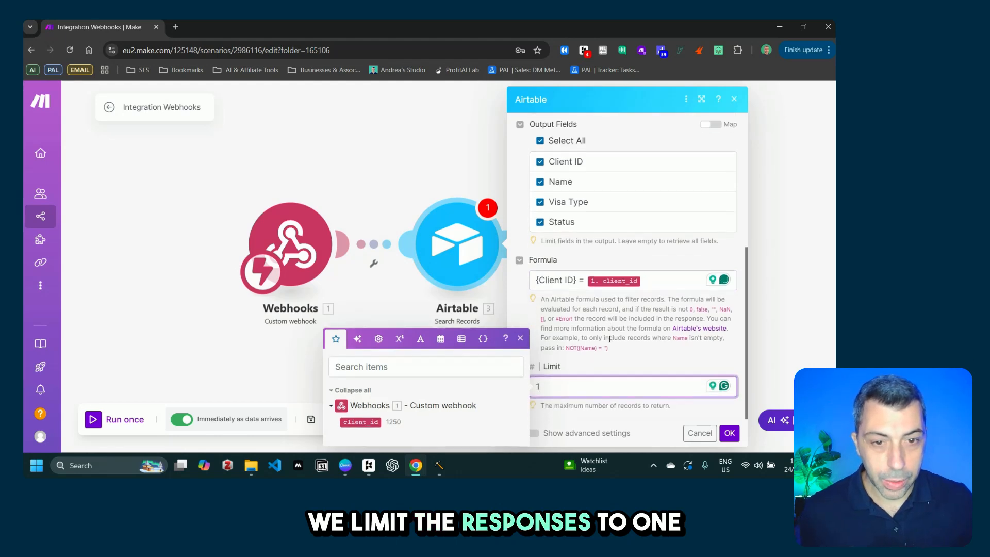
{"action": "left_click", "coordinate": [730, 434]}
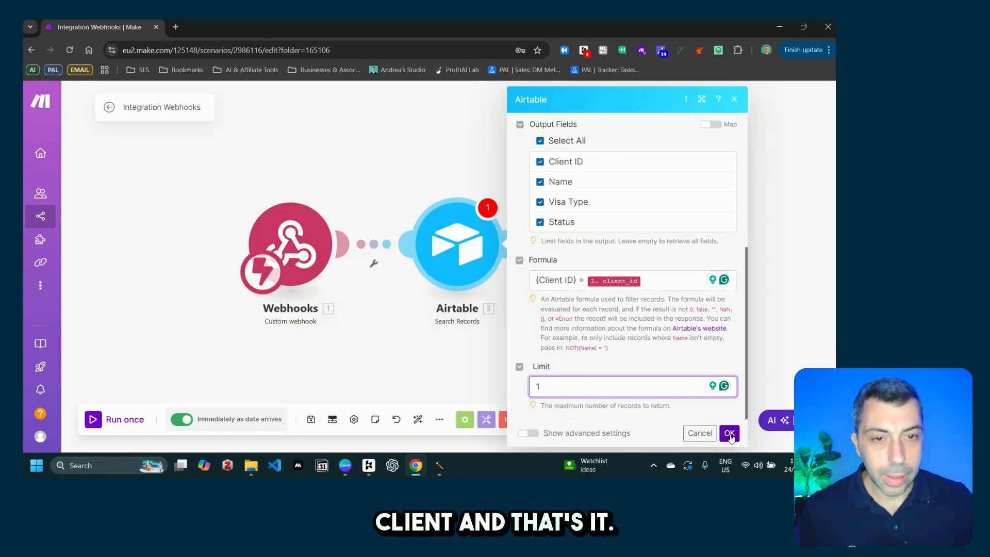
Step: Test-run only the Airtable search with client_id 1250, returning the Approved Student Visa record
{"action": "right_click", "coordinate": [462, 253]}
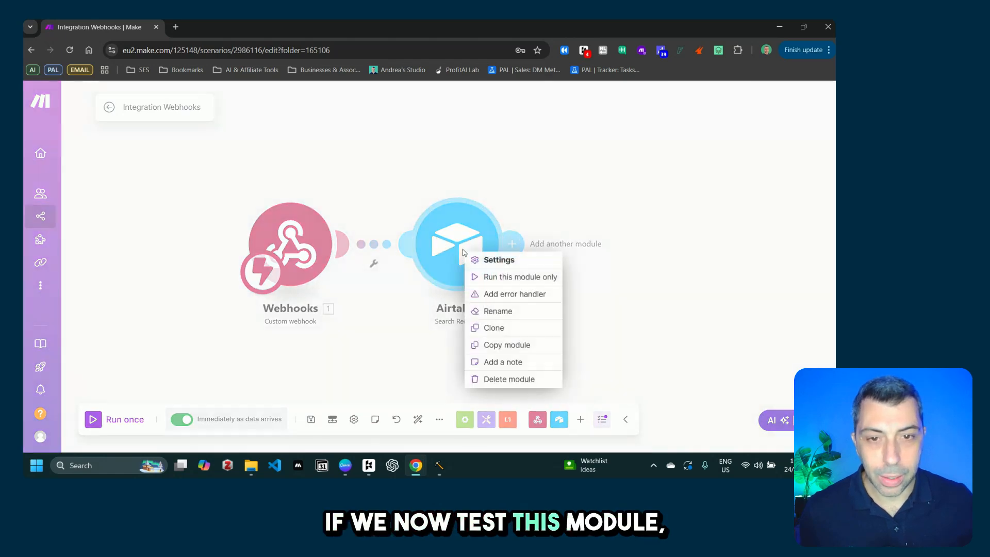
{"action": "left_click", "coordinate": [497, 279]}
{"action": "left_click", "coordinate": [566, 308]}
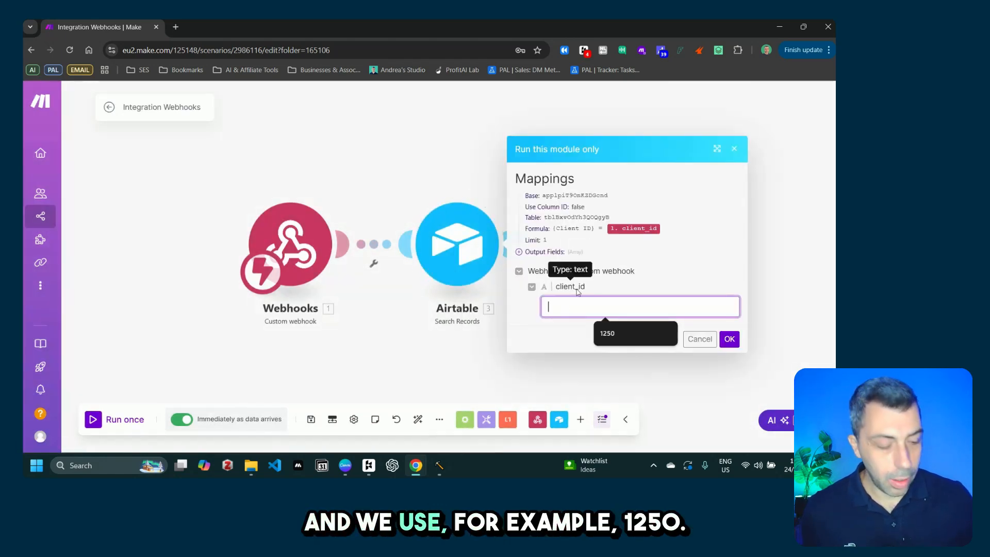
{"action": "type", "text": "1250"}
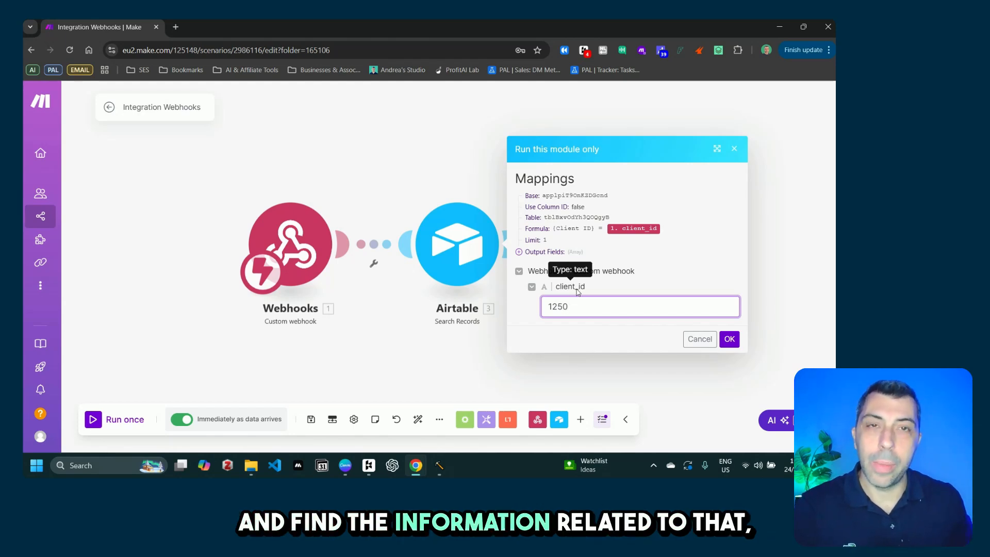
{"action": "mouse_move", "coordinate": [416, 465]}
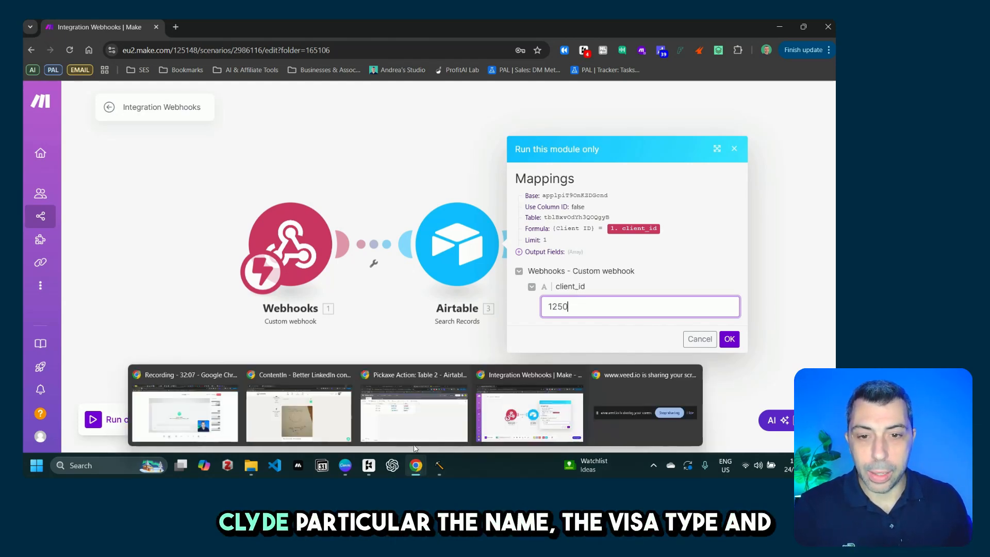
{"action": "left_click", "coordinate": [415, 420]}
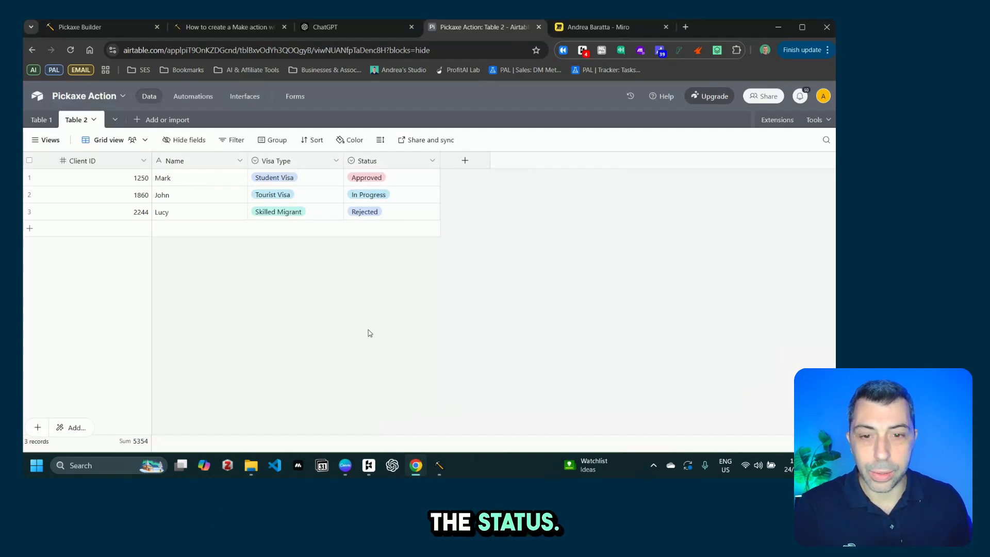
{"action": "mouse_move", "coordinate": [414, 472]}
{"action": "left_click", "coordinate": [530, 415]}
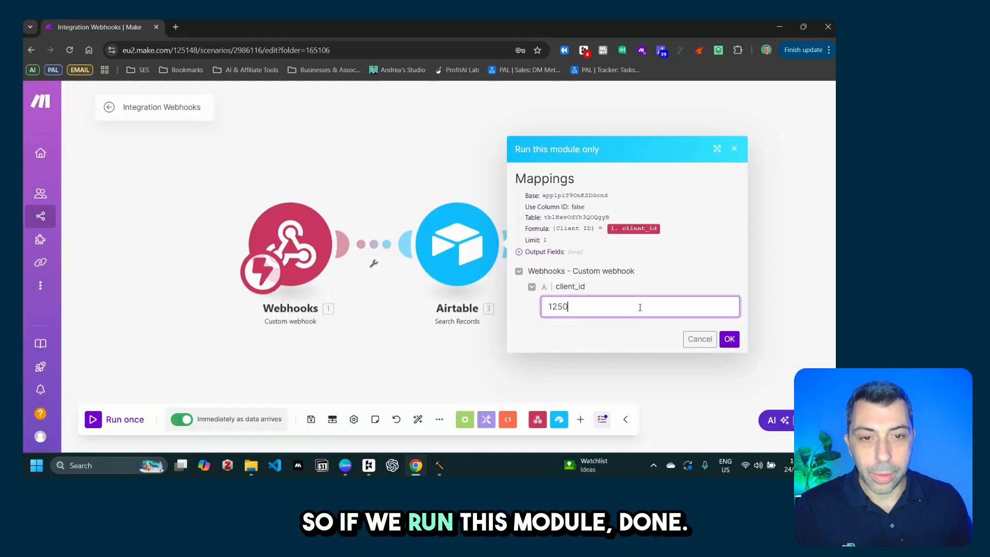
{"action": "left_click", "coordinate": [729, 339]}
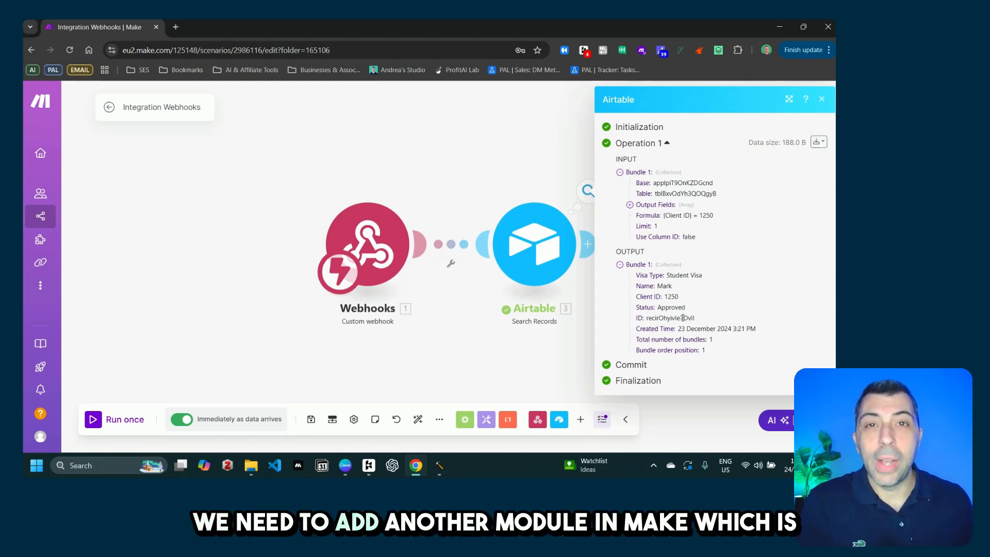
Step: Add a Webhook response module with status 200 after the Airtable search
{"action": "left_click", "coordinate": [561, 361]}
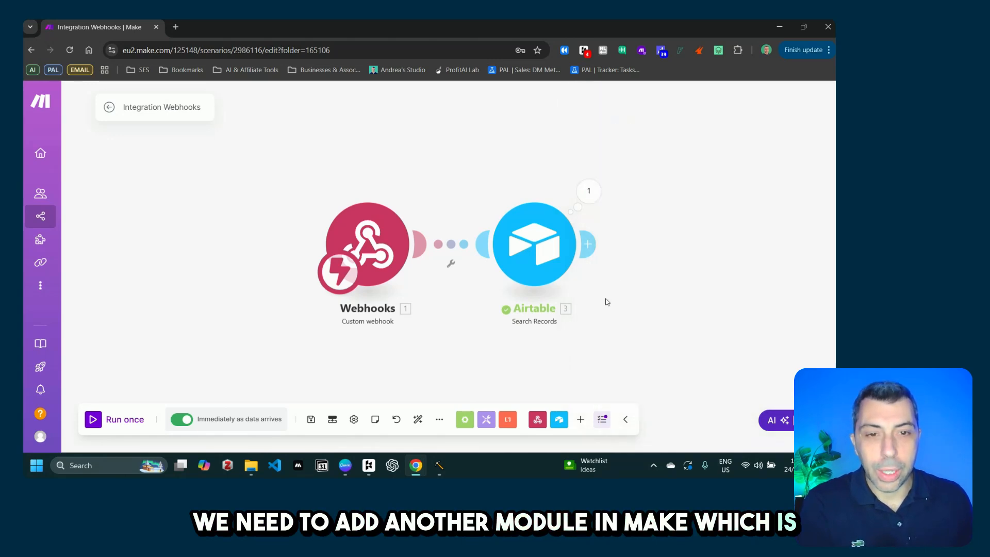
{"action": "left_click", "coordinate": [587, 244]}
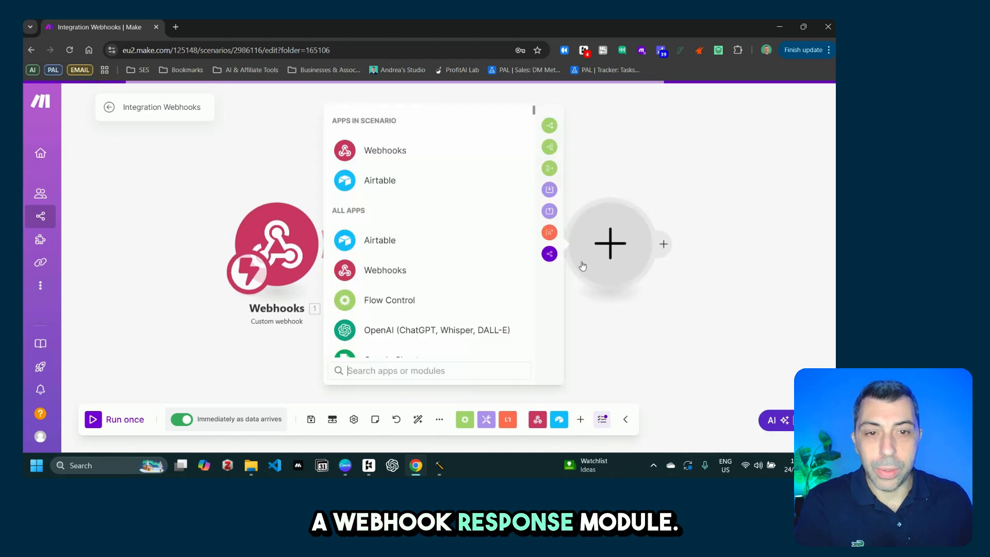
{"action": "left_click", "coordinate": [394, 156]}
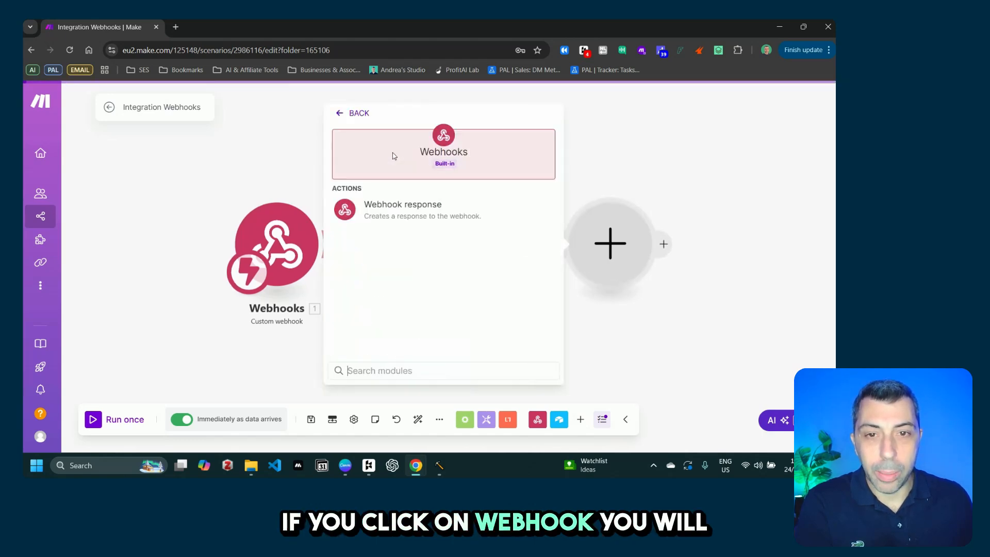
{"action": "left_click", "coordinate": [424, 214]}
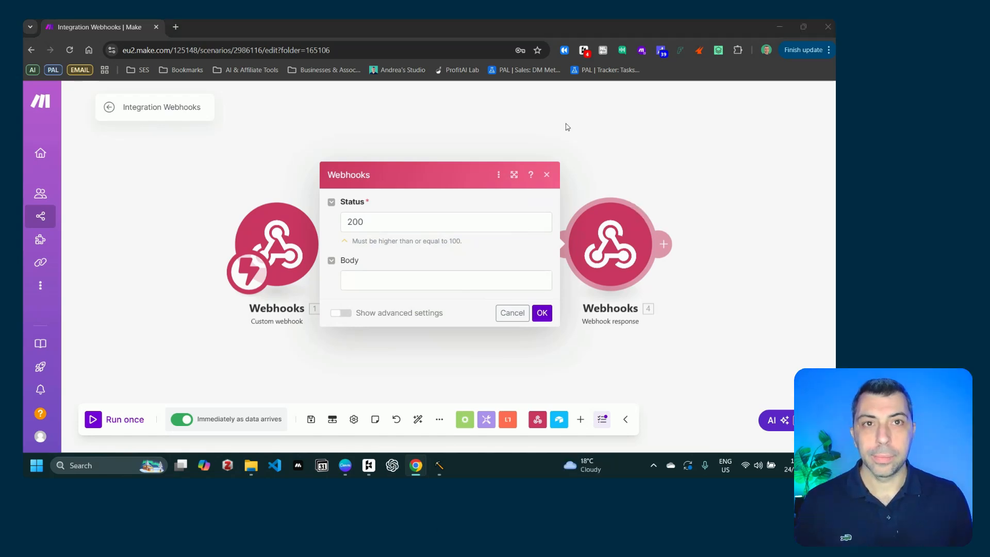
{"action": "left_click", "coordinate": [361, 281]}
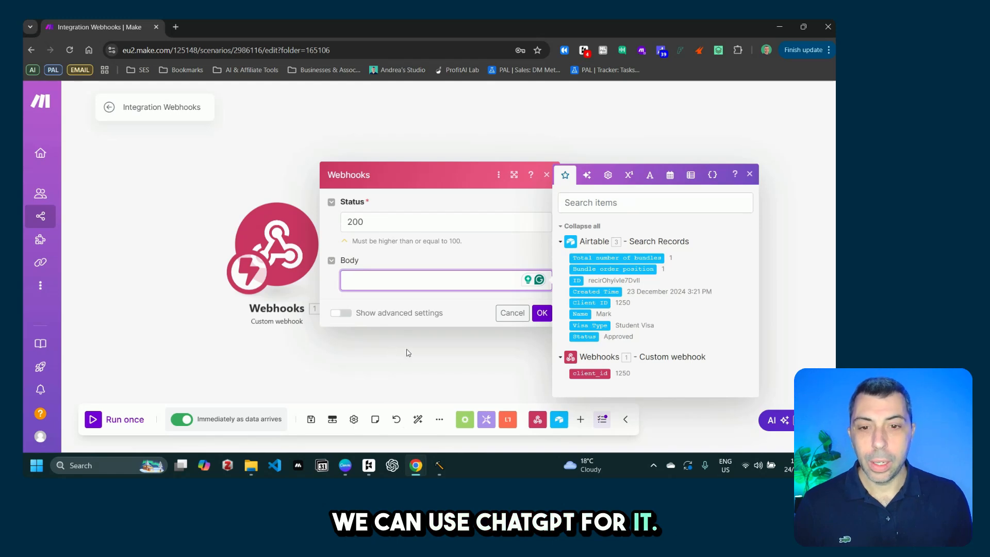
Step: Switch to the ChatGPT conversation in the other browser window
{"action": "mouse_move", "coordinate": [416, 466]}
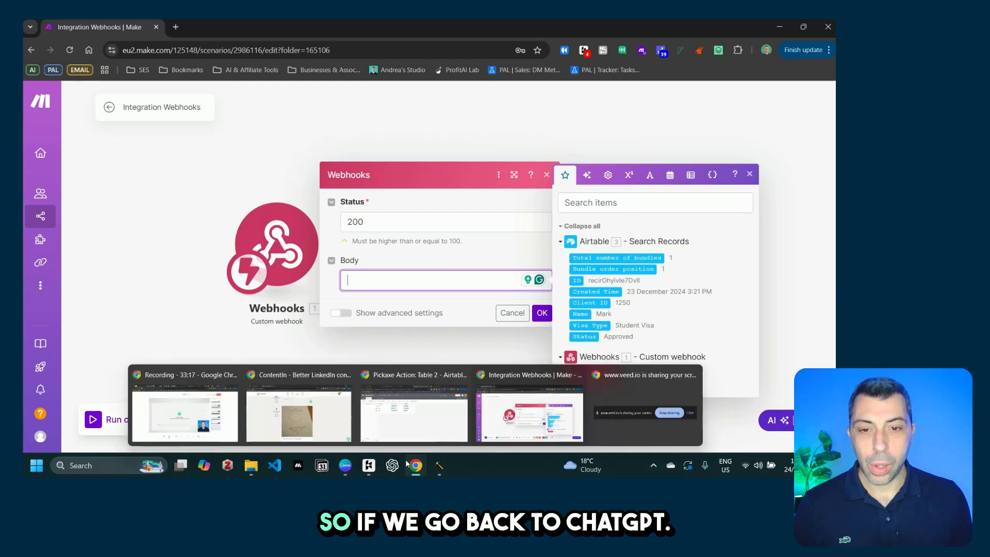
{"action": "left_click", "coordinate": [425, 417]}
{"action": "left_click", "coordinate": [338, 33]}
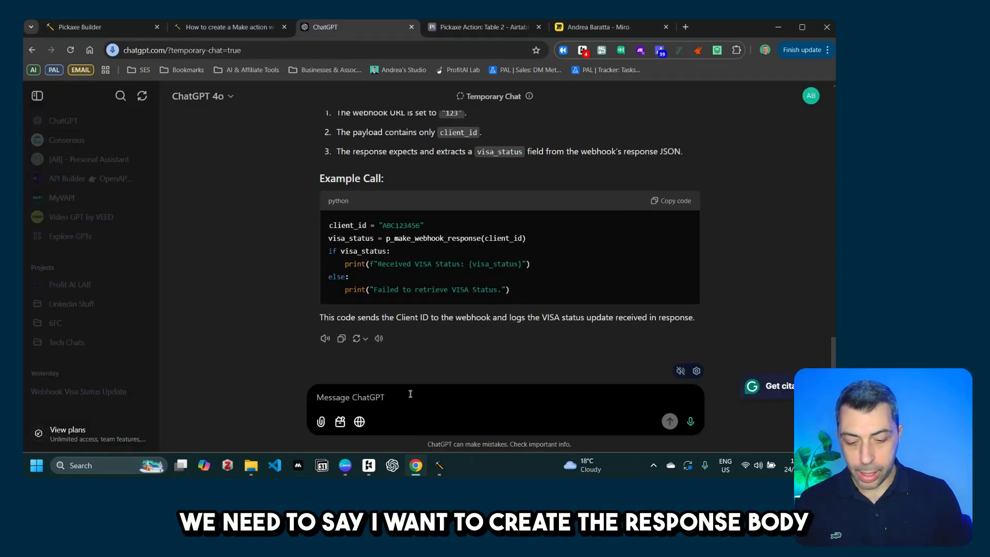
Step: Ask ChatGPT for JSON webhook response body code returning name and visa status, then copy it
{"action": "type", "text": "I want to"}
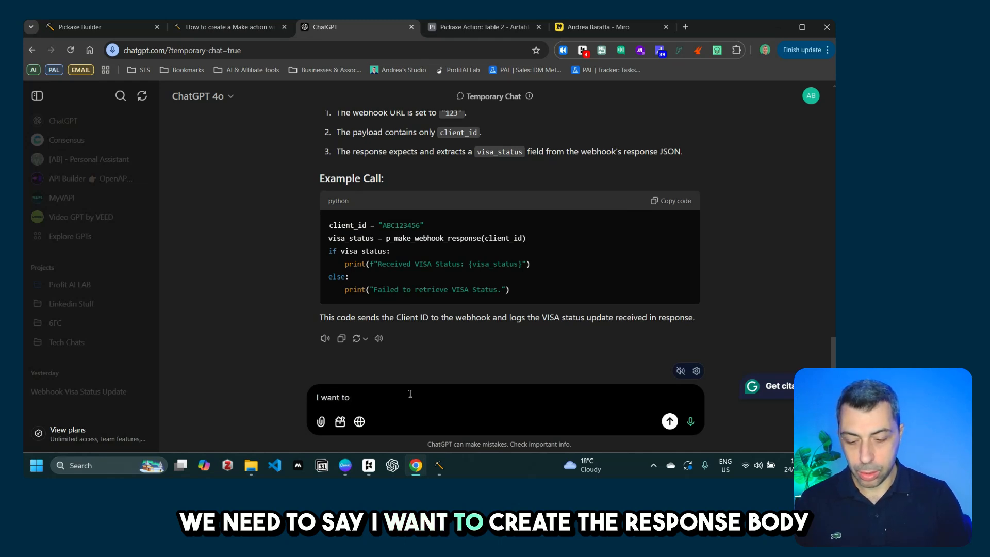
{"action": "type", "text": " create the"}
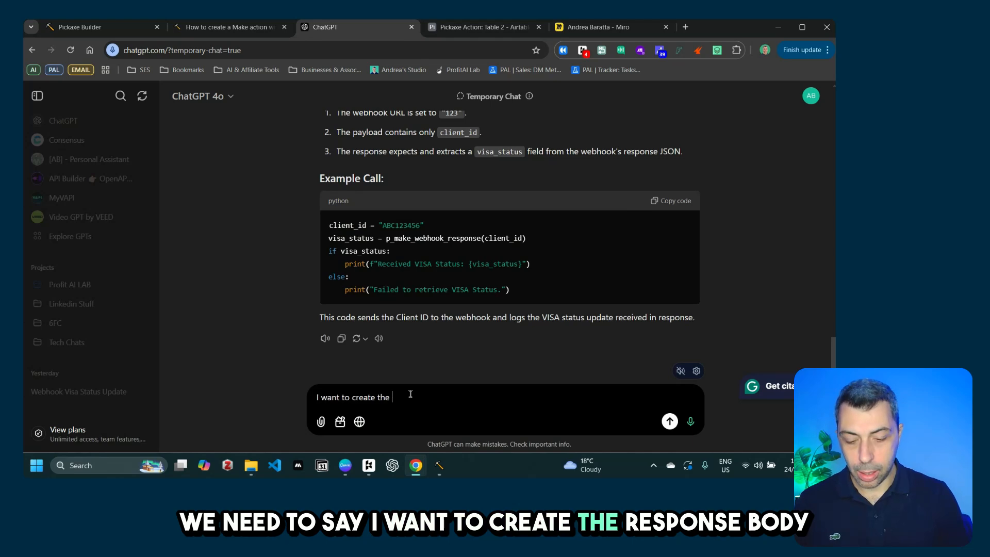
{"action": "type", "text": " response bod"}
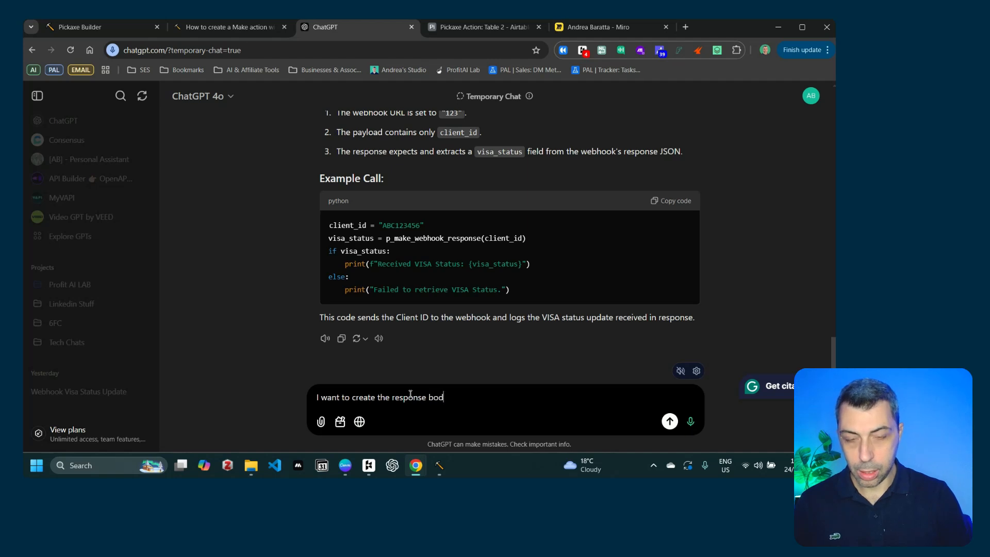
{"action": "type", "text": "y in make."}
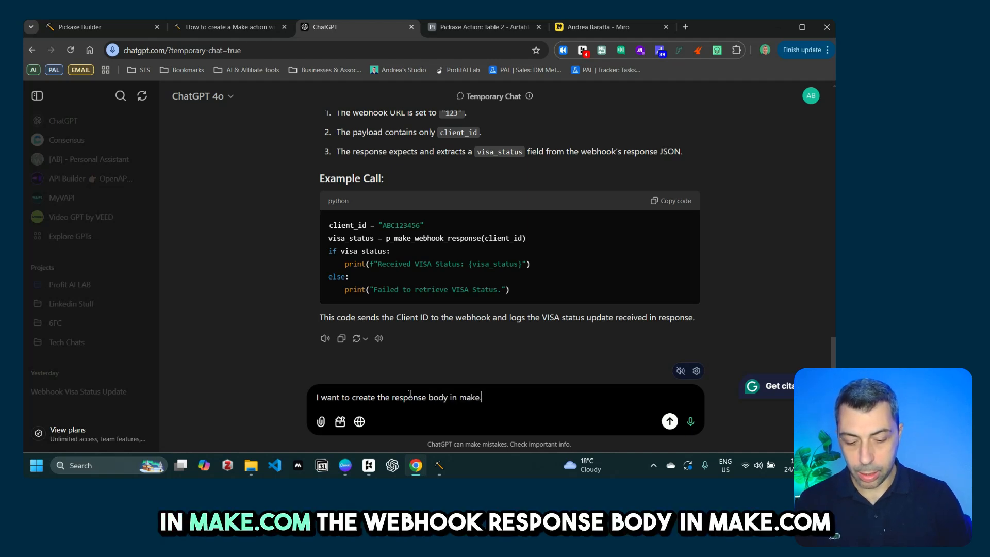
{"action": "key", "text": "Left"}
{"action": "key", "text": "Left"}
{"action": "key", "text": "Left"}
{"action": "key", "text": "Left"}
{"action": "key", "text": "Left"}
{"action": "key", "text": "Left"}
{"action": "key", "text": "Left"}
{"action": "key", "text": "Left"}
{"action": "key", "text": "Left"}
{"action": "key", "text": "Left"}
{"action": "key", "text": "Left"}
{"action": "key", "text": "Left"}
{"action": "key", "text": "Left"}
{"action": "key", "text": "Left"}
{"action": "key", "text": "Left"}
{"action": "key", "text": "Left"}
{"action": "key", "text": "Left"}
{"action": "key", "text": "Left"}
{"action": "key", "text": "Left"}
{"action": "key", "text": "Left"}
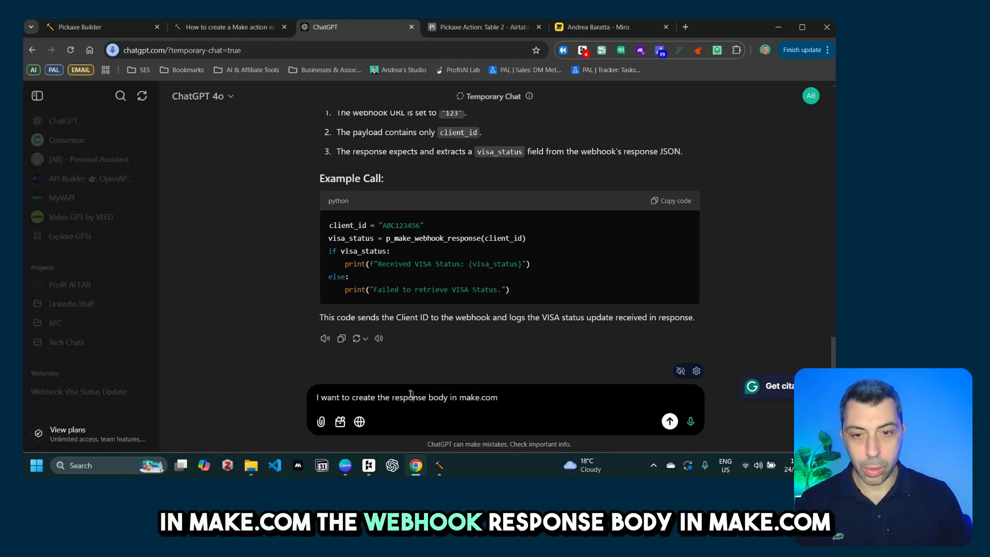
{"action": "type", "text": "web"}
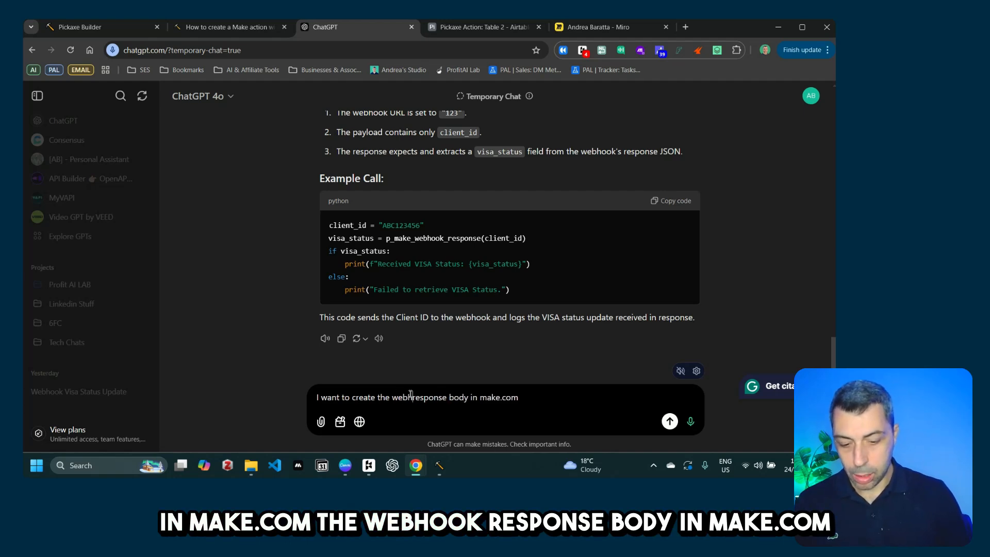
{"action": "type", "text": "hook"}
{"action": "key", "text": "Right"}
{"action": "key", "text": "Right"}
{"action": "key", "text": "Right"}
{"action": "key", "text": "Right"}
{"action": "key", "text": "Right"}
{"action": "key", "text": "Right"}
{"action": "key", "text": "Right"}
{"action": "key", "text": "Right"}
{"action": "key", "text": "Right"}
{"action": "key", "text": "Right"}
{"action": "key", "text": "Right"}
{"action": "key", "text": "Right"}
{"action": "key", "text": "Right"}
{"action": "key", "text": "Right"}
{"action": "key", "text": "Right"}
{"action": "key", "text": "Right"}
{"action": "key", "text": "Right"}
{"action": "key", "text": "Right"}
{"action": "key", "text": "Right"}
{"action": "key", "text": "Right"}
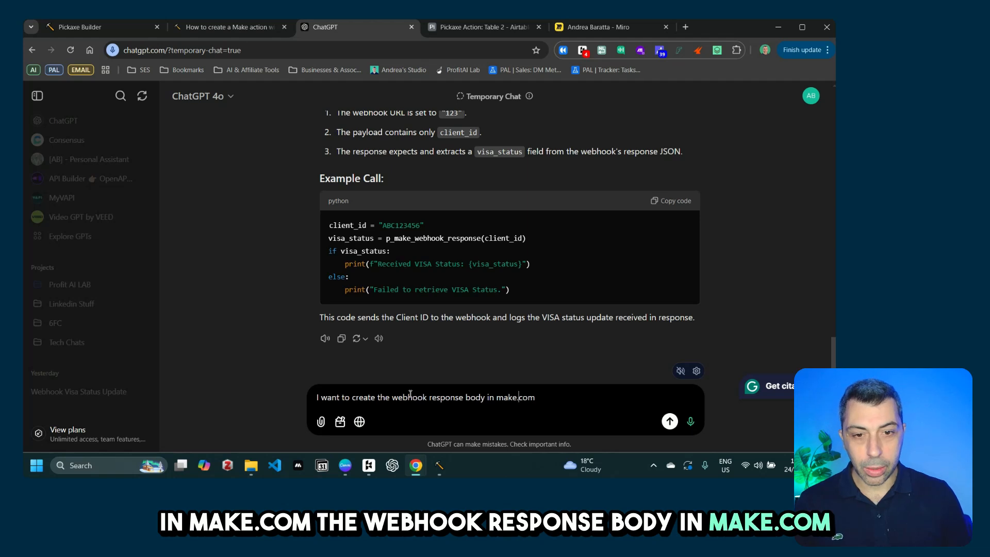
{"action": "type", "text": "that re"}
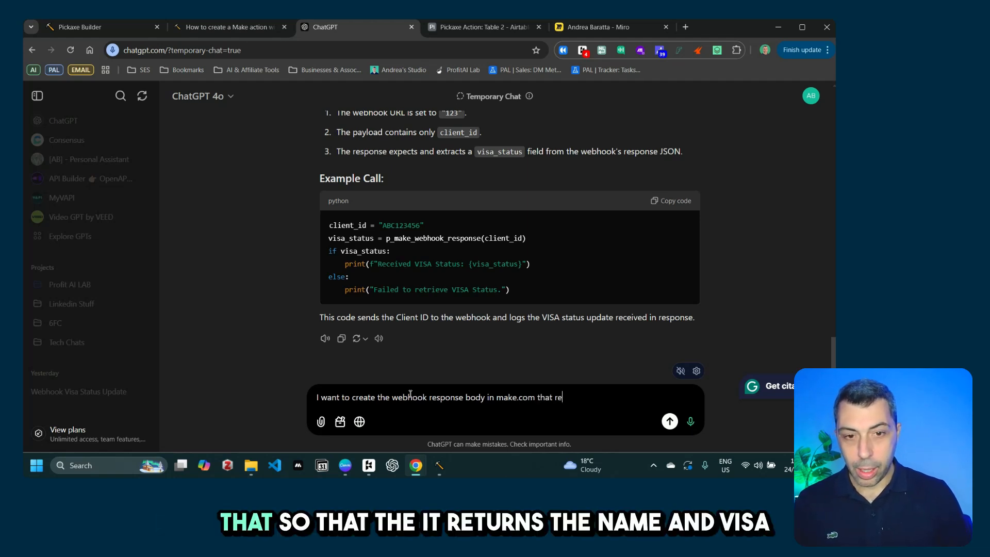
{"action": "key", "text": "BackSpace"}
{"action": "key", "text": "BackSpace"}
{"action": "key", "text": "BackSpace"}
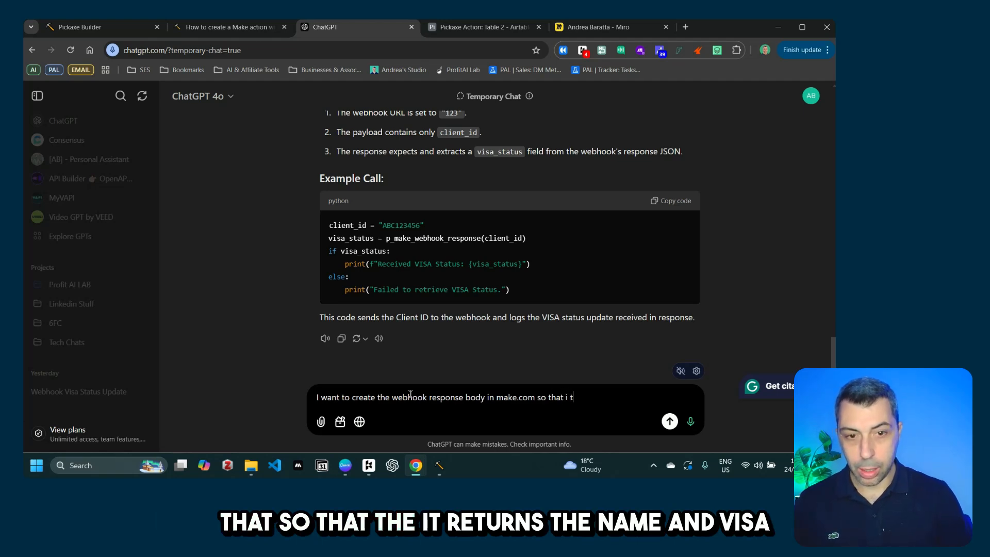
{"action": "type", "text": "ret"}
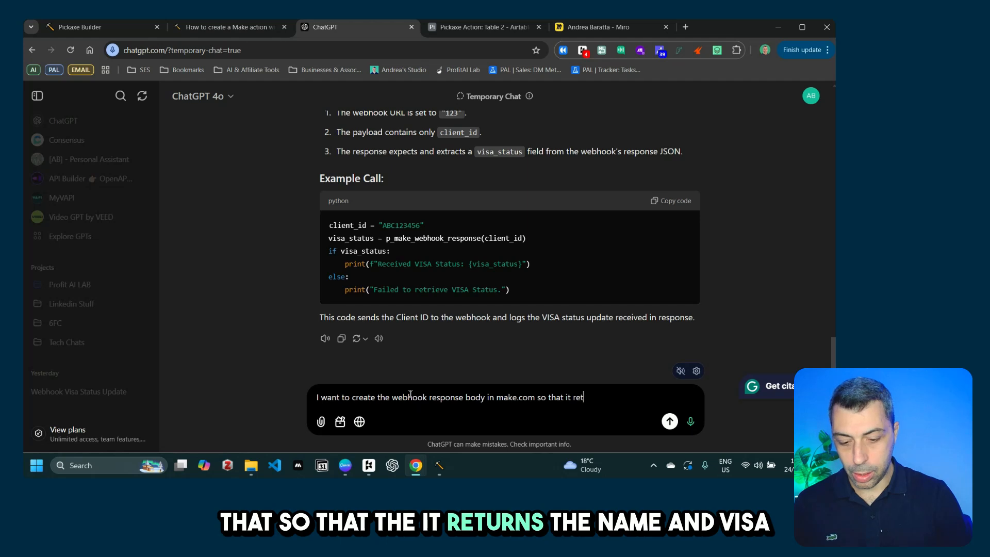
{"action": "type", "text": "urns th"}
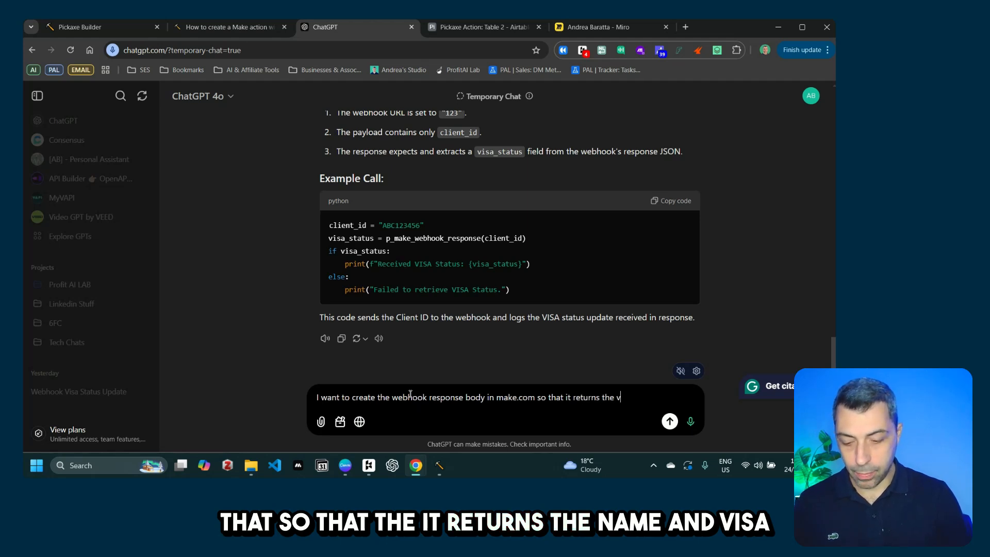
{"action": "type", "text": "e name "}
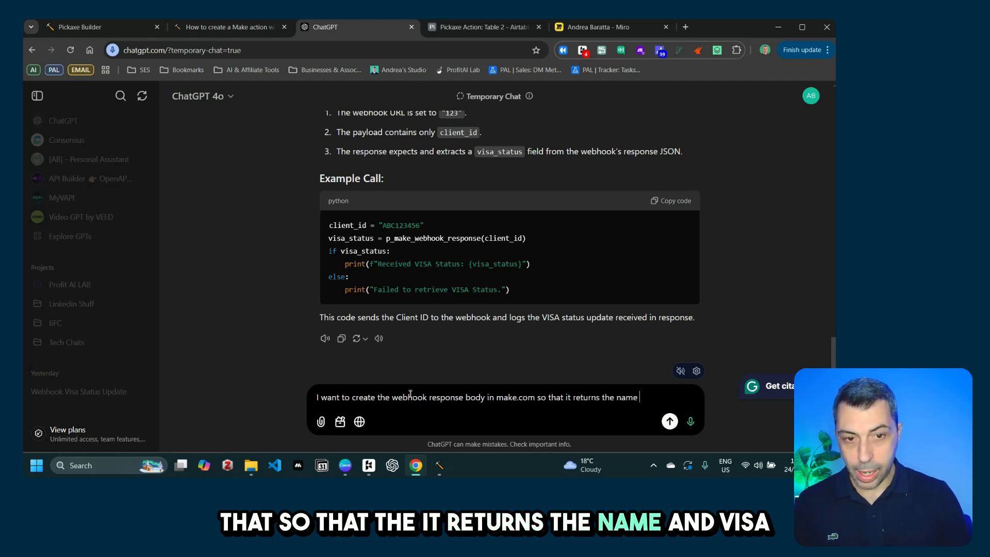
{"action": "type", "text": "and visa "}
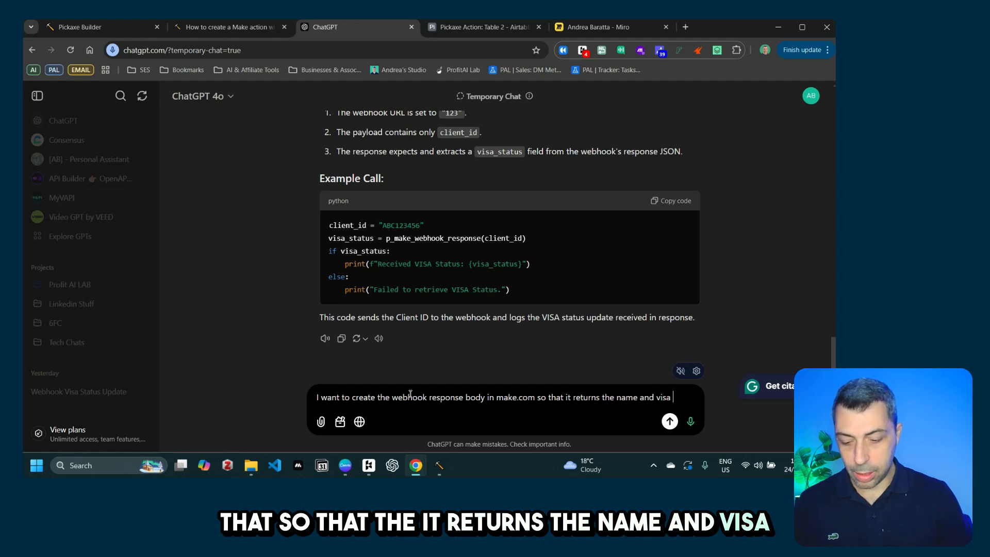
{"action": "type", "text": "status when "}
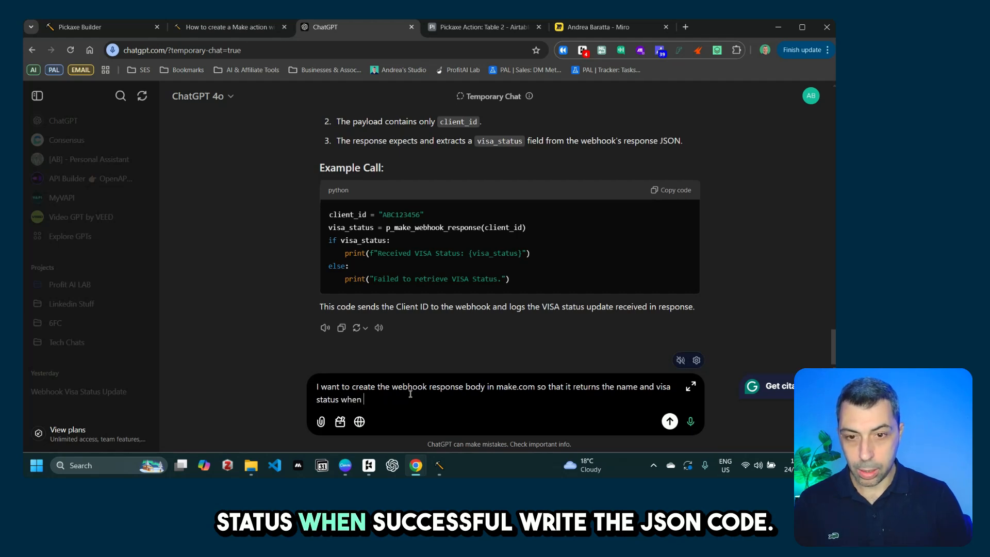
{"action": "type", "text": "suce"}
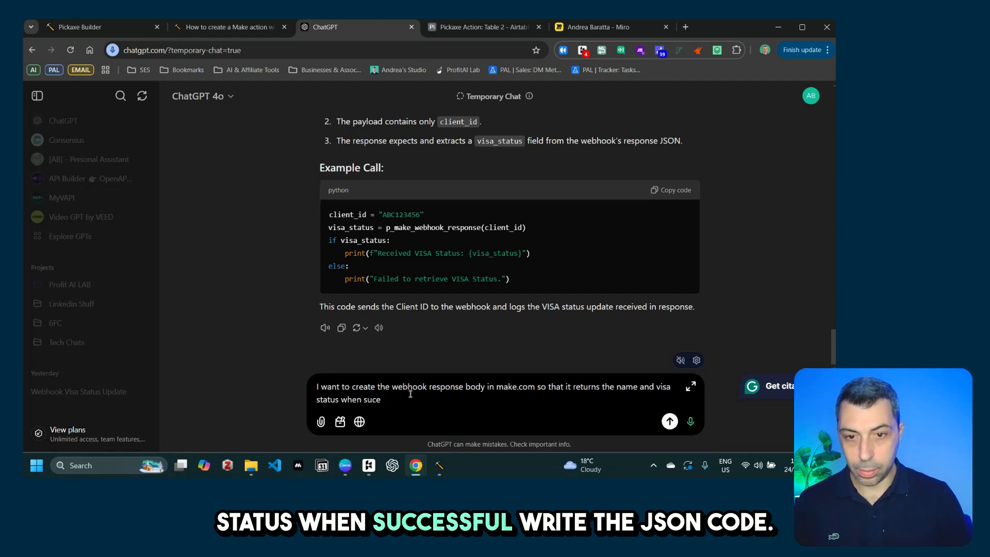
{"action": "key", "text": "BackSpace"}
{"action": "type", "text": "cessfu"}
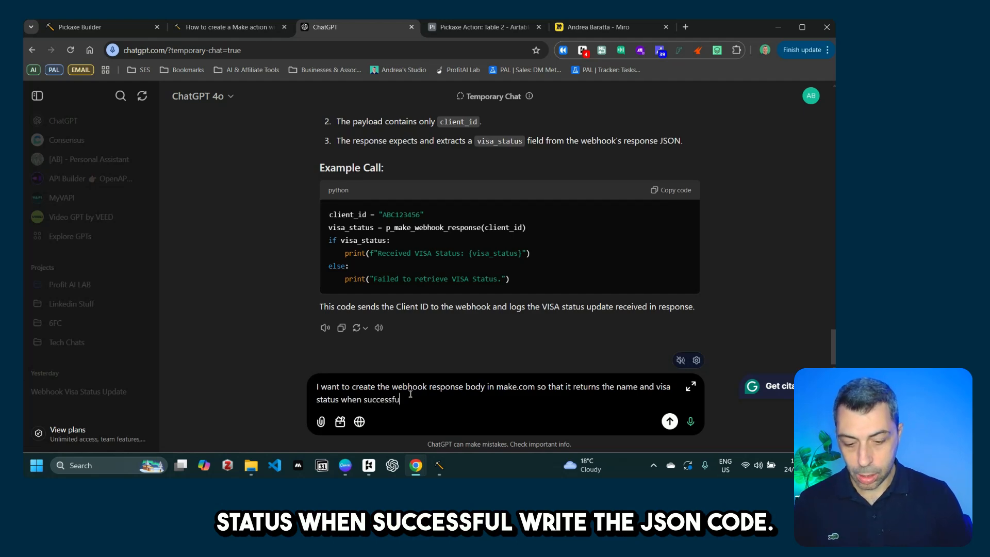
{"action": "type", "text": "ll. W"}
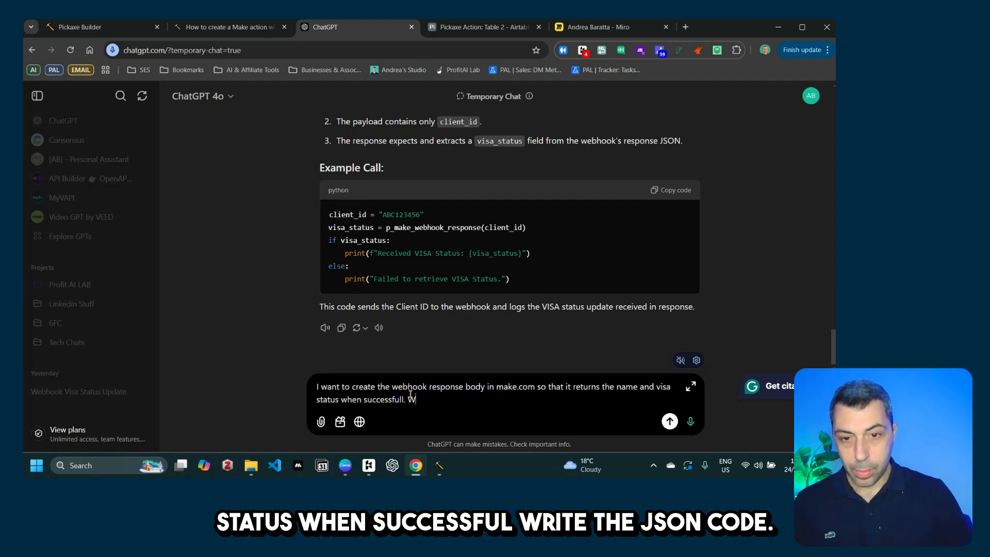
{"action": "type", "text": "ri"}
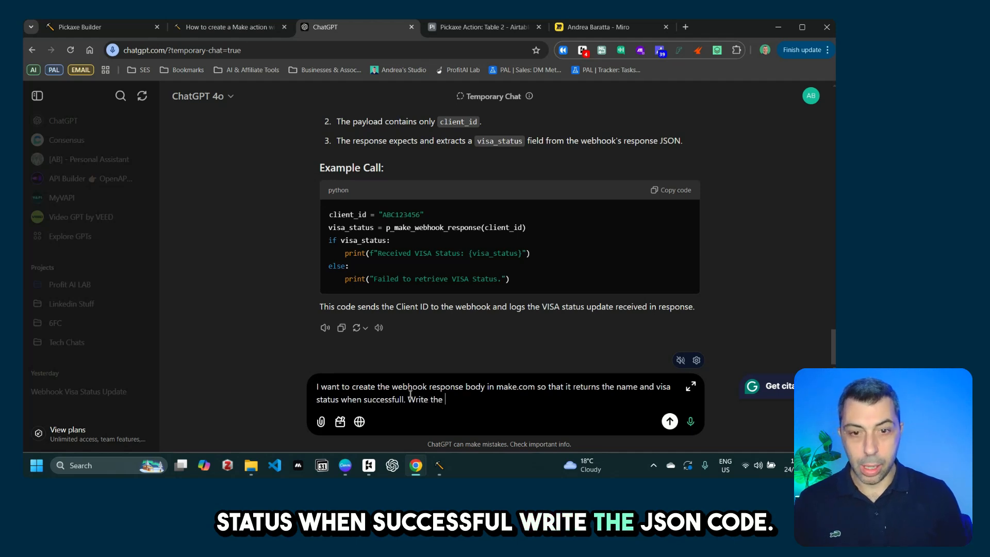
{"action": "type", "text": "te the jason"}
{"action": "key", "text": "BackSpace"}
{"action": "key", "text": "BackSpace"}
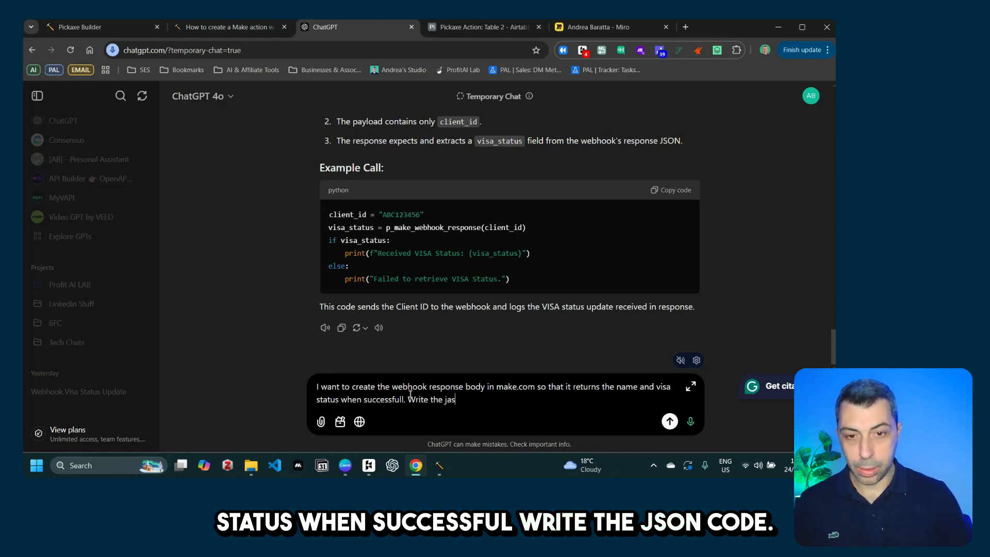
{"action": "type", "text": "on c"}
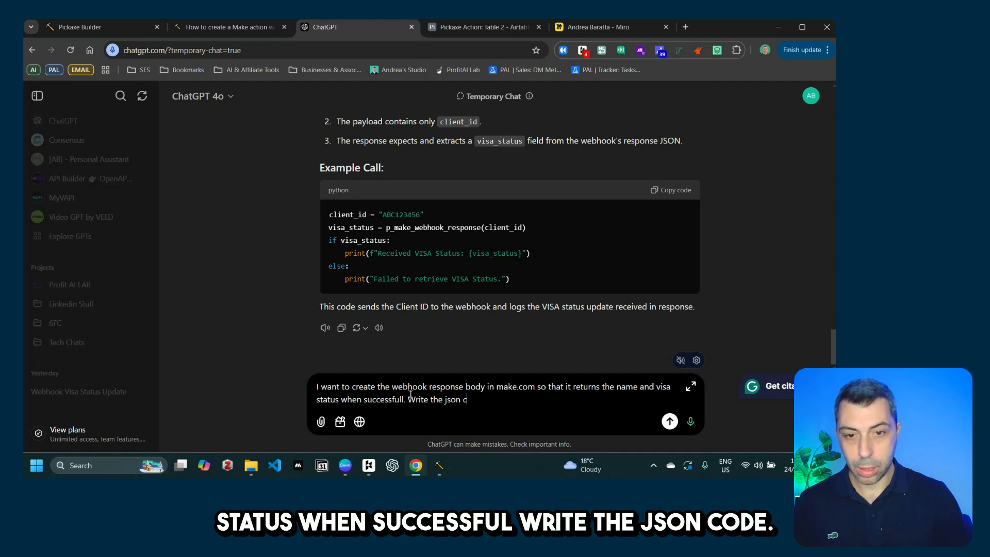
{"action": "type", "text": "ode"}
{"action": "key", "text": "Return"}
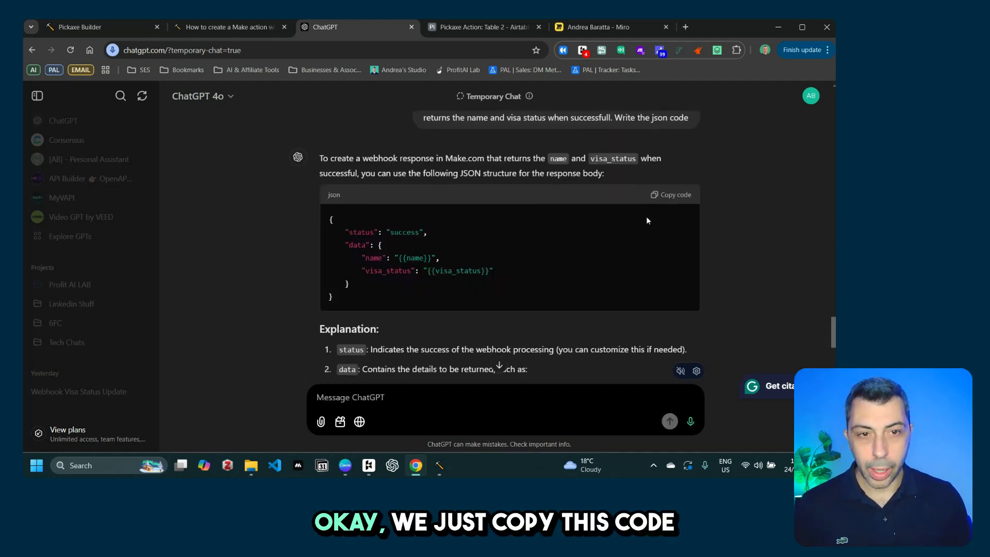
{"action": "left_click", "coordinate": [671, 195]}
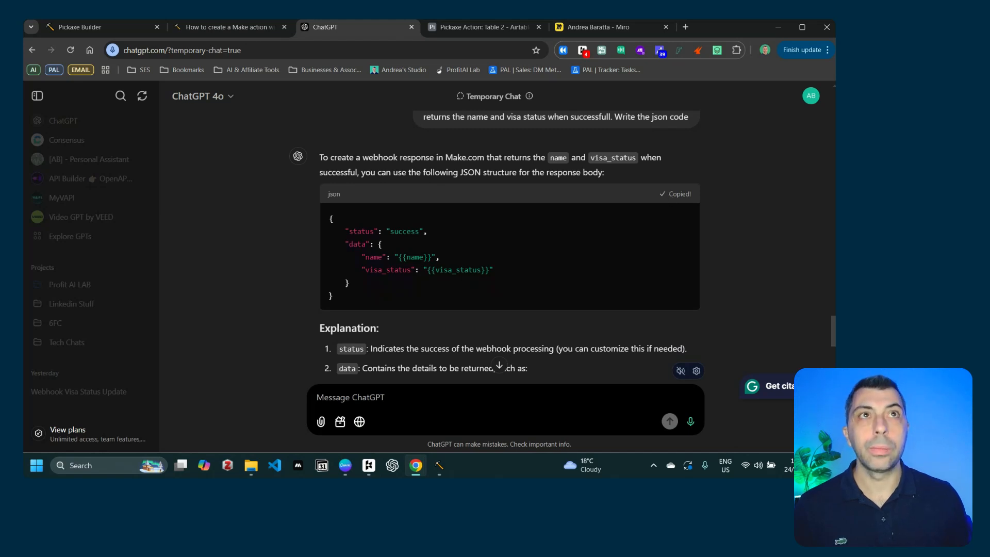
Step: Paste ChatGPT's JSON into the webhook response Body and delete the status line
{"action": "mouse_move", "coordinate": [416, 467]}
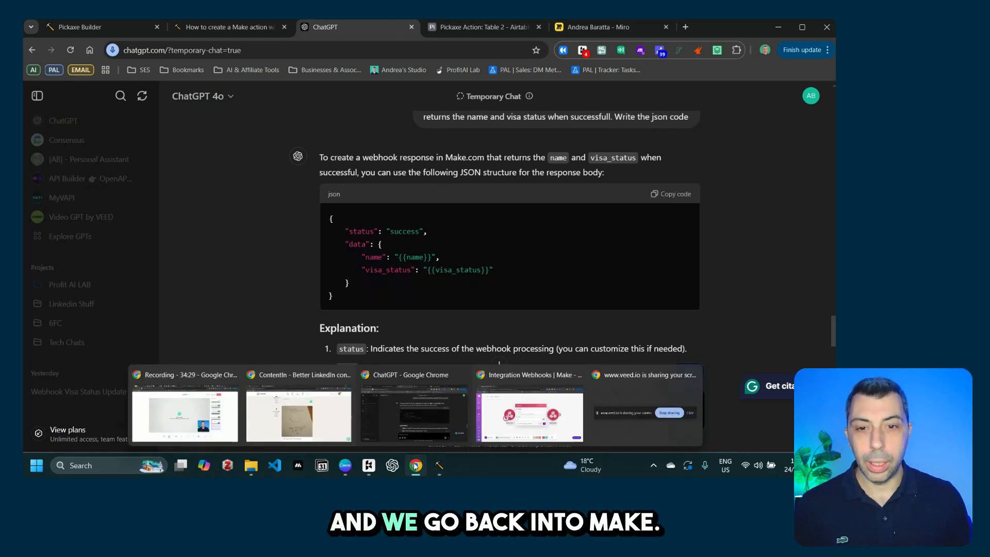
{"action": "left_click", "coordinate": [530, 412]}
{"action": "left_click", "coordinate": [413, 286]}
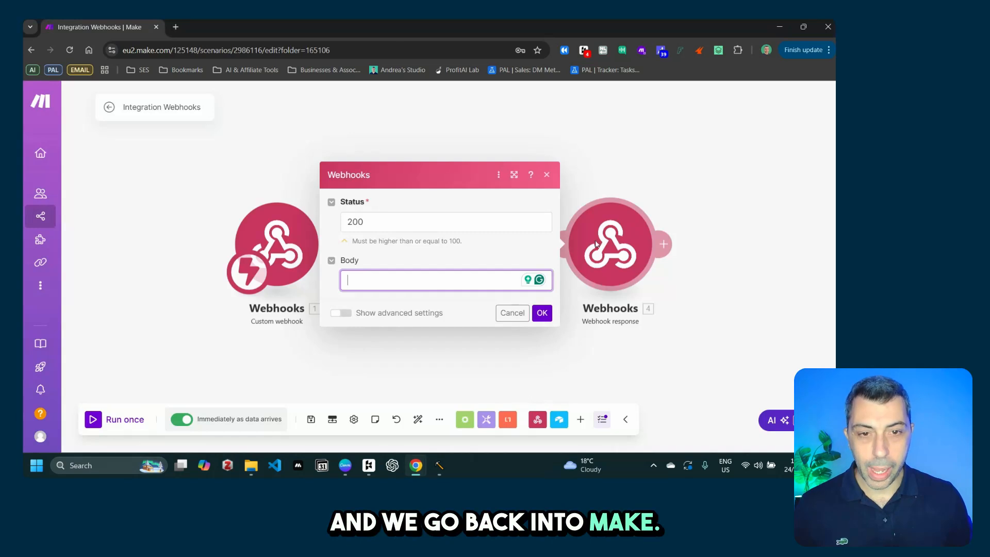
{"action": "left_click", "coordinate": [400, 278]}
{"action": "key", "text": "ctrl+v"}
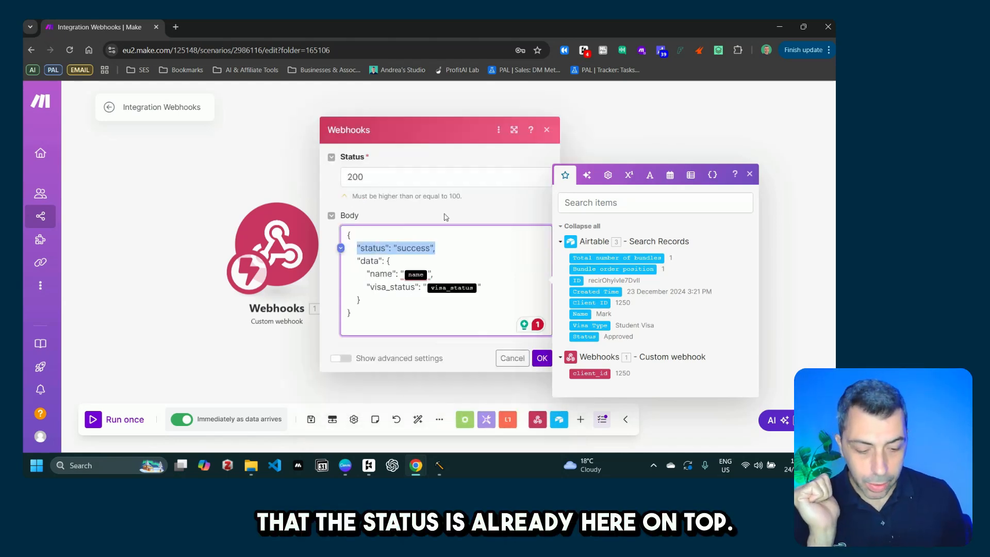
{"action": "key", "text": "BackSpace"}
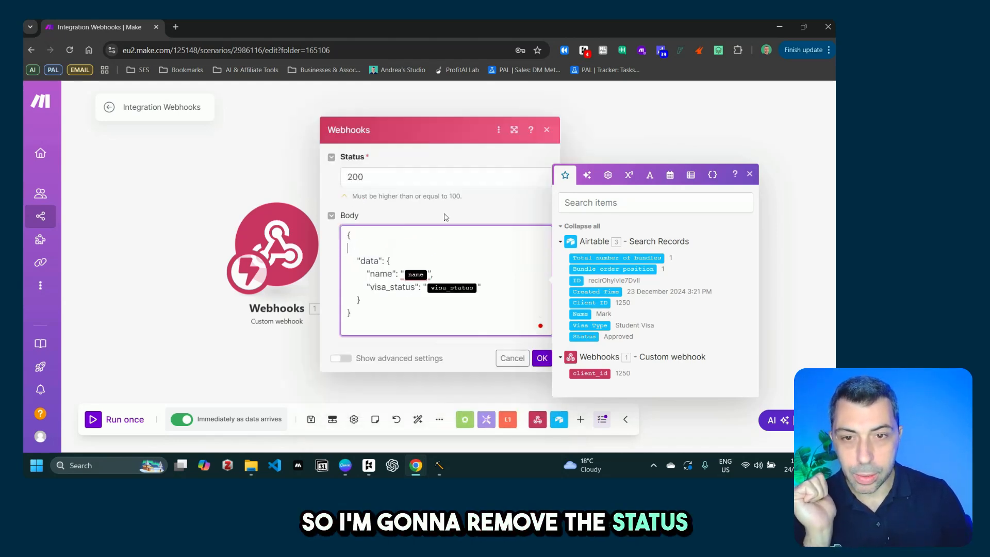
{"action": "key", "text": "BackSpace"}
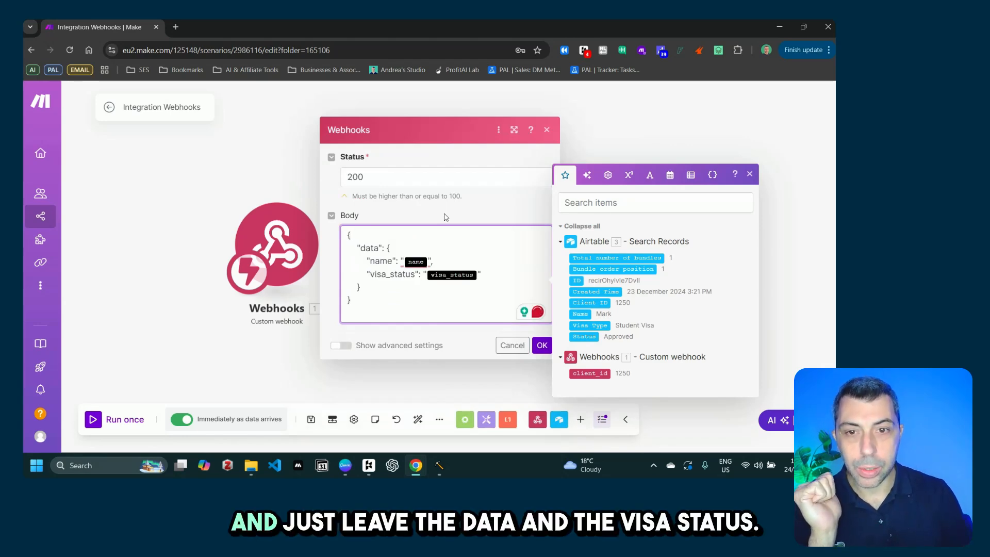
Step: Map Airtable Name and Status into name and visa_status, then save the module
{"action": "left_click", "coordinate": [429, 262]}
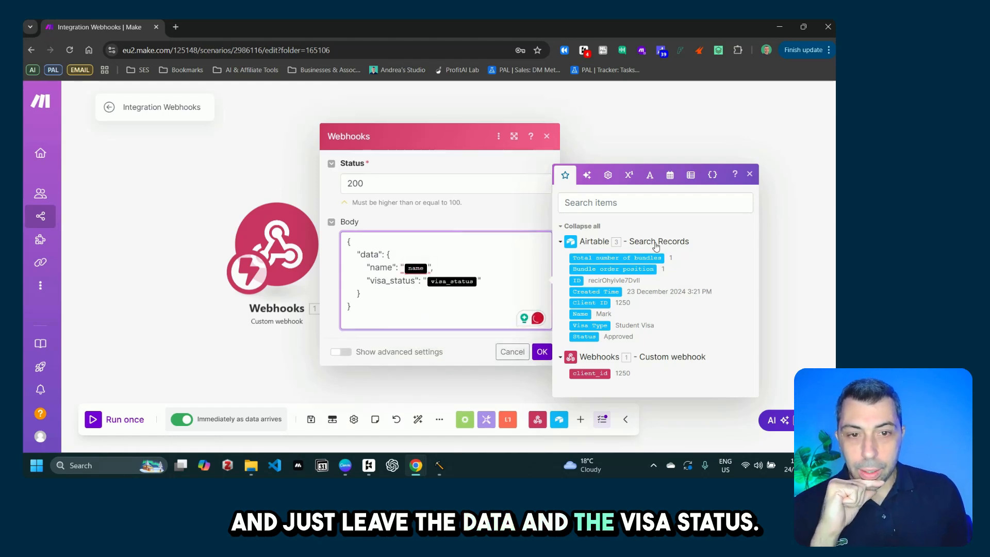
{"action": "mouse_move", "coordinate": [433, 266]}
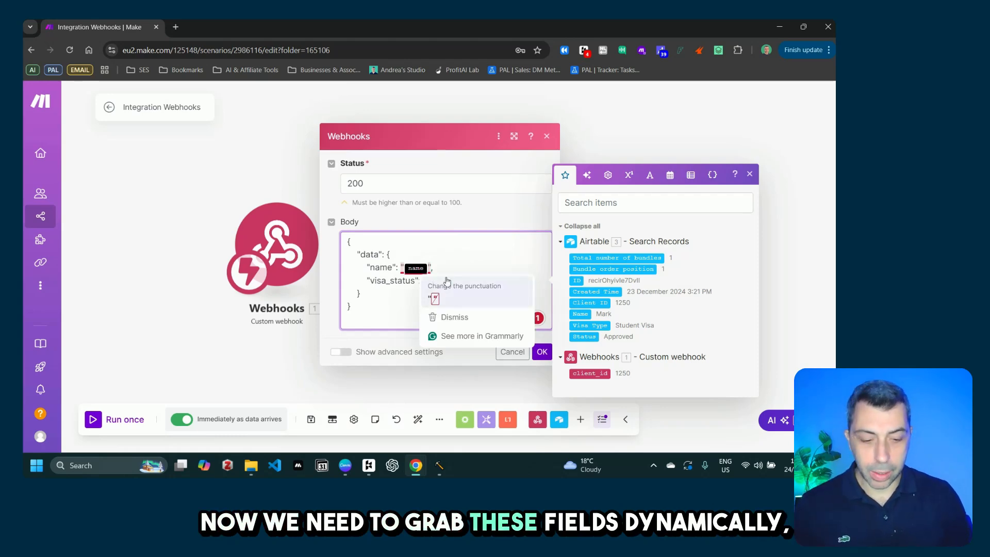
{"action": "left_click", "coordinate": [447, 281]}
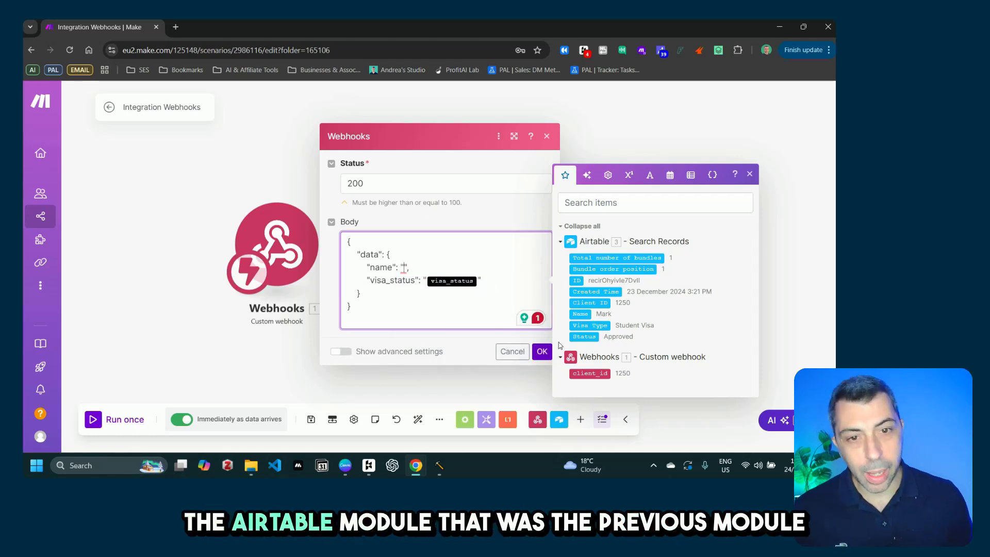
{"action": "left_click", "coordinate": [580, 314]}
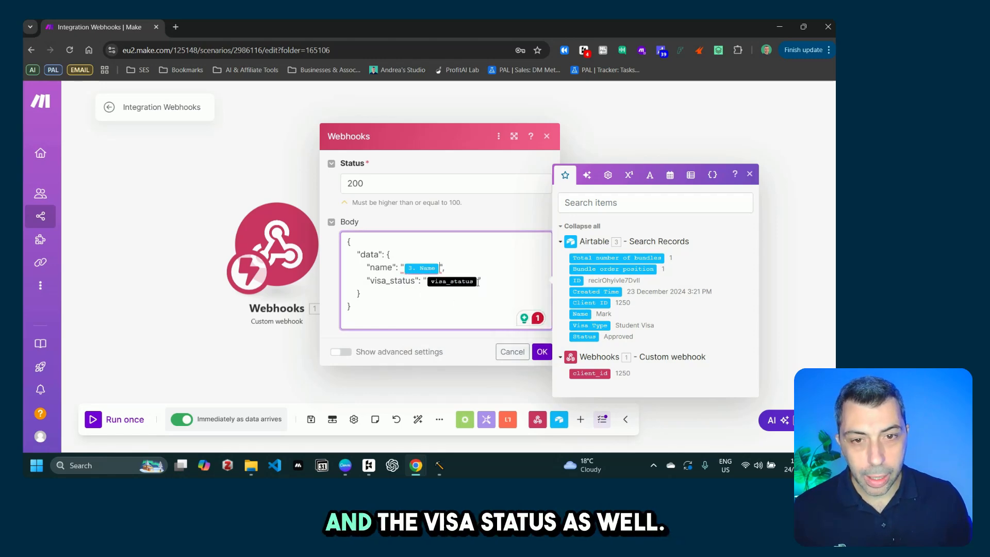
{"action": "key", "text": "BackSpace"}
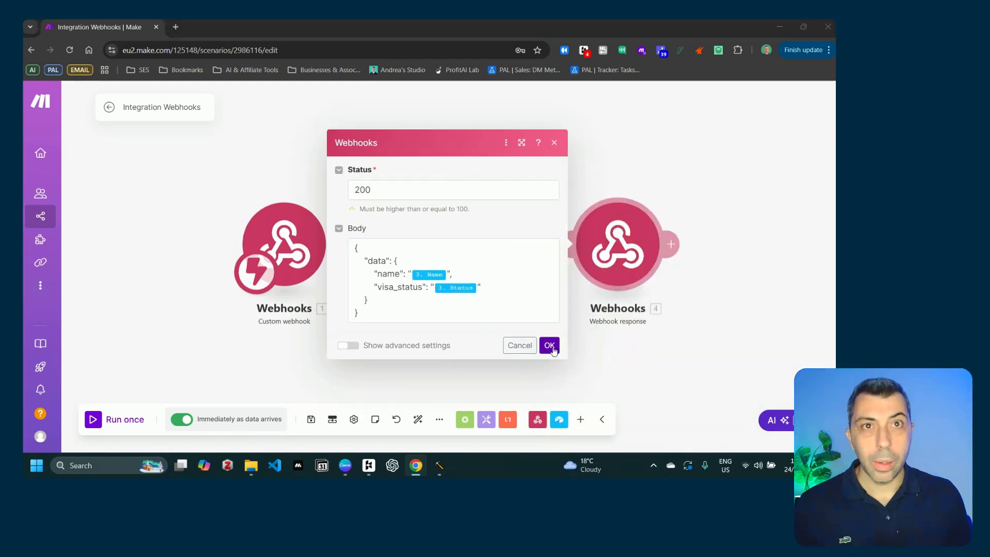
{"action": "left_click", "coordinate": [542, 351]}
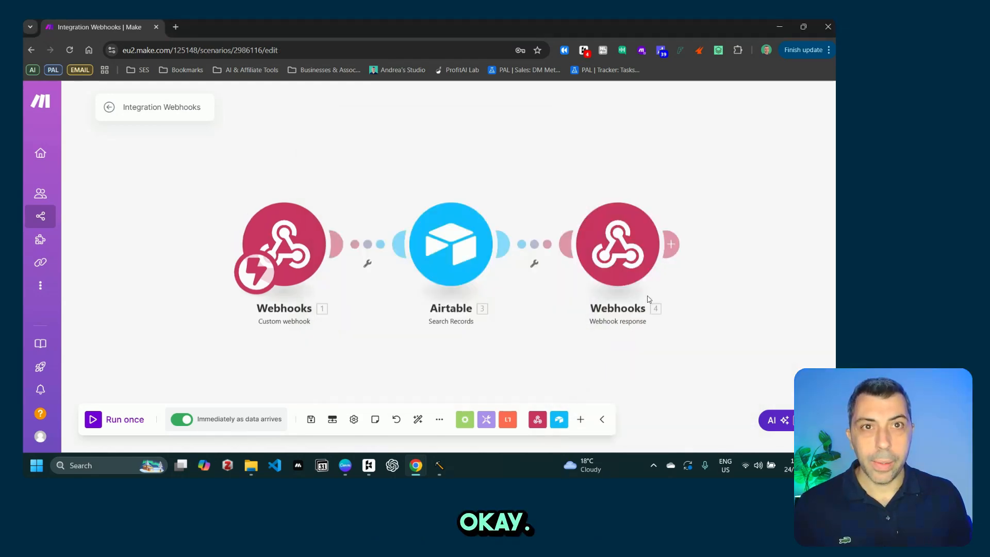
Step: Test-run the webhook response alone with a test name and Status 1250, getting a gateway-trigger error
{"action": "right_click", "coordinate": [619, 250]}
{"action": "left_click", "coordinate": [660, 273]}
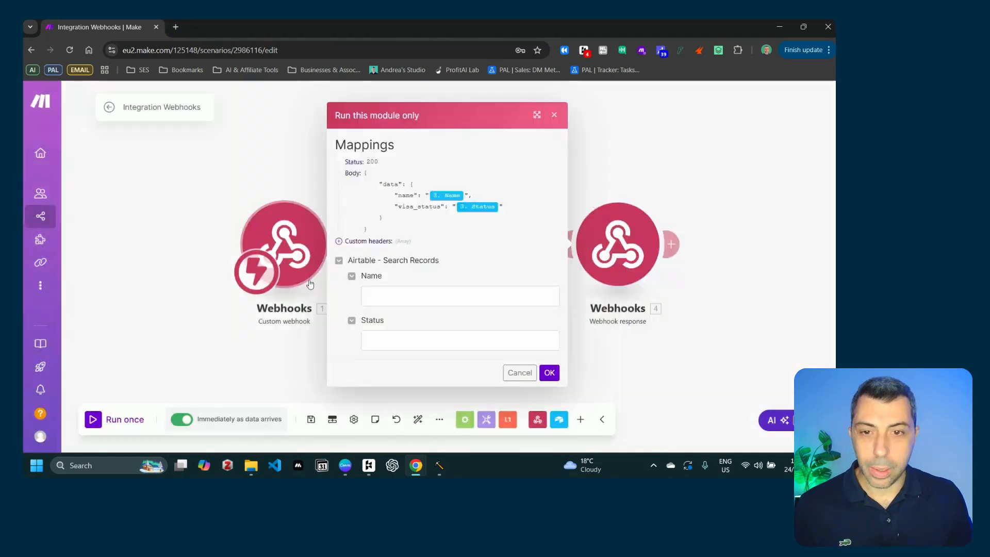
{"action": "left_click", "coordinate": [397, 296]}
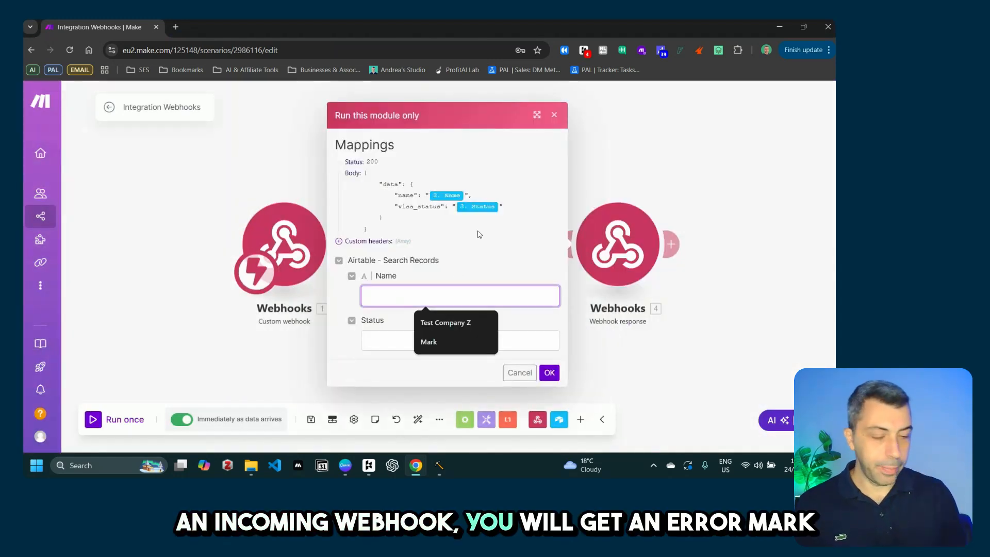
{"action": "type", "text": "Mark"}
{"action": "key", "text": "Tab"}
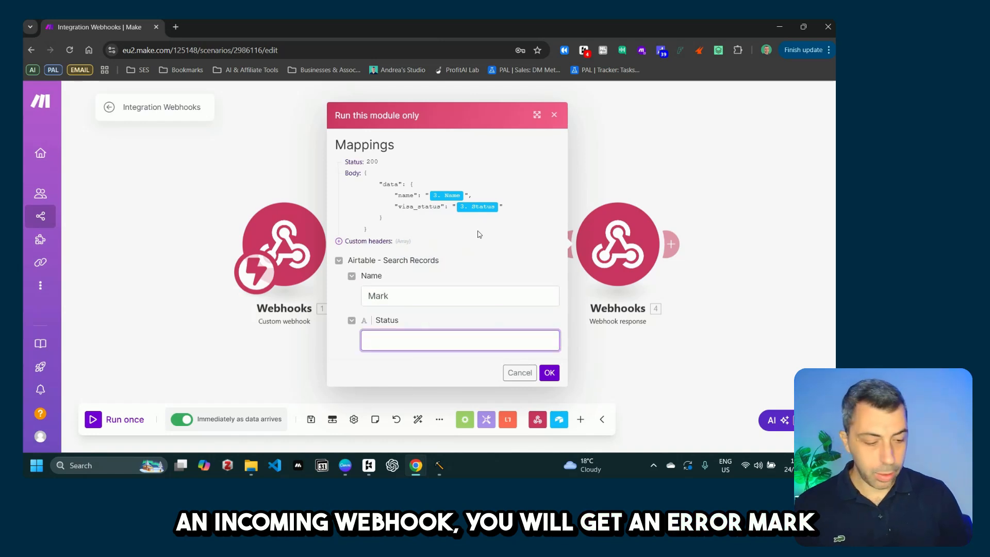
{"action": "type", "text": "1250"}
{"action": "left_click", "coordinate": [549, 372]}
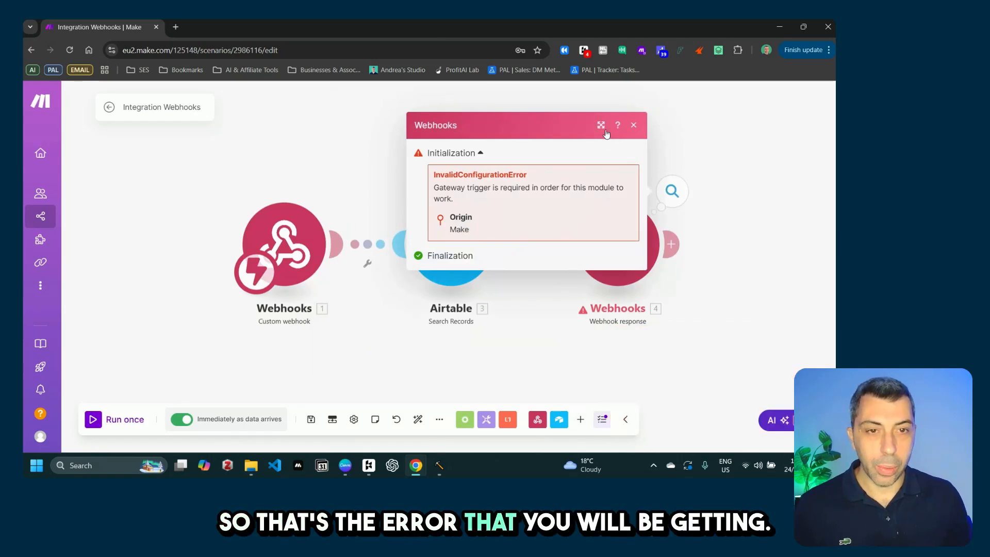
{"action": "left_click", "coordinate": [633, 126]}
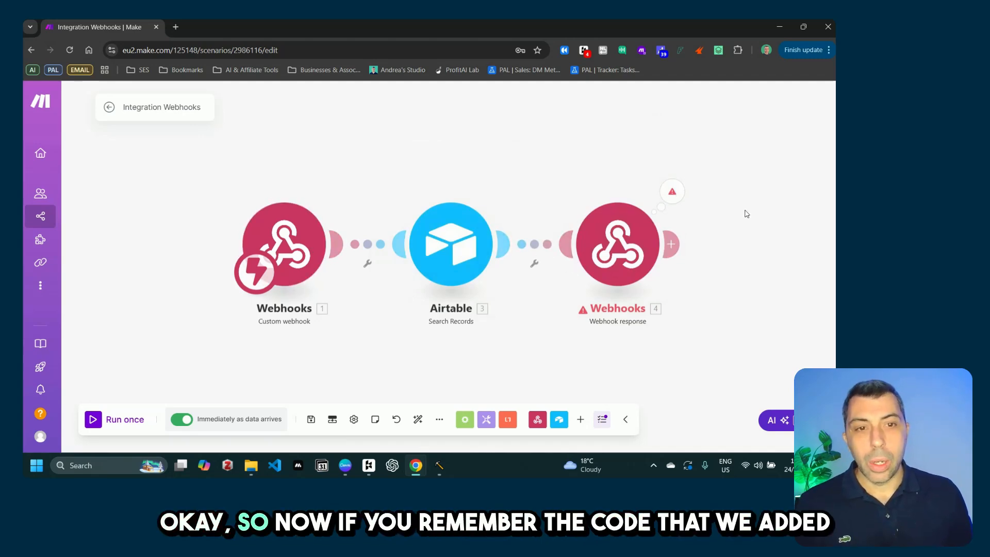
{"action": "left_click", "coordinate": [596, 241]}
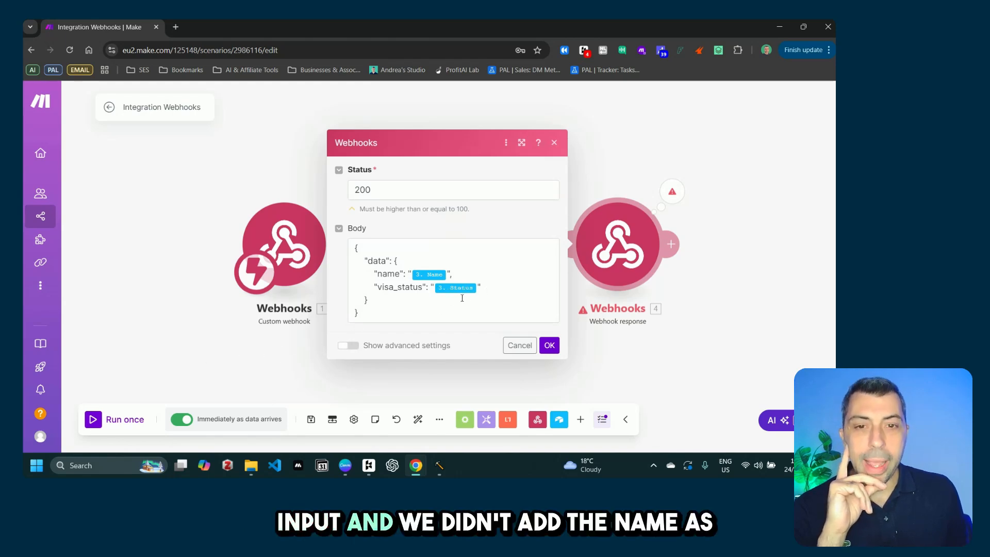
Step: Inspect the mapped 3. Name value in the response body, then return to ChatGPT
{"action": "mouse_move", "coordinate": [429, 275]}
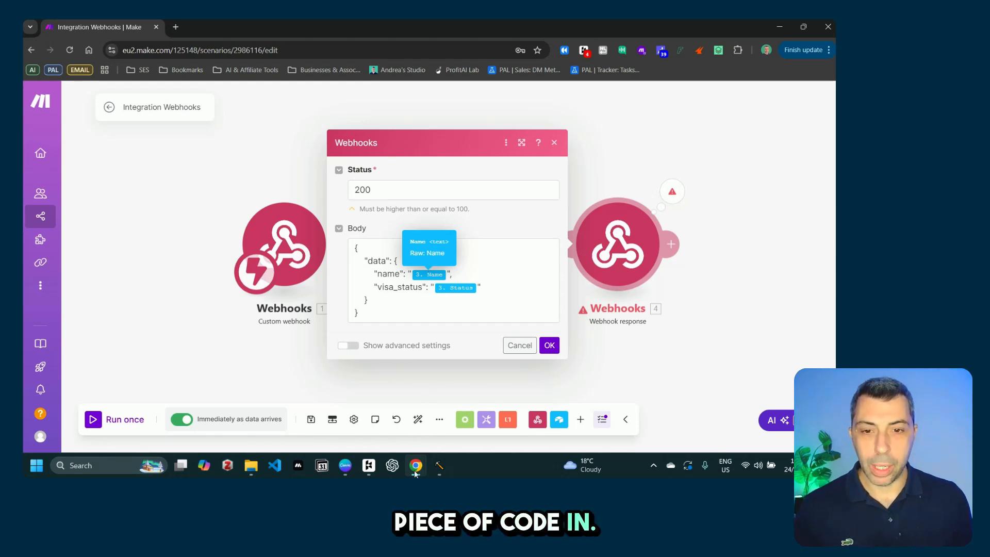
{"action": "mouse_move", "coordinate": [413, 472]}
{"action": "left_click", "coordinate": [413, 410]}
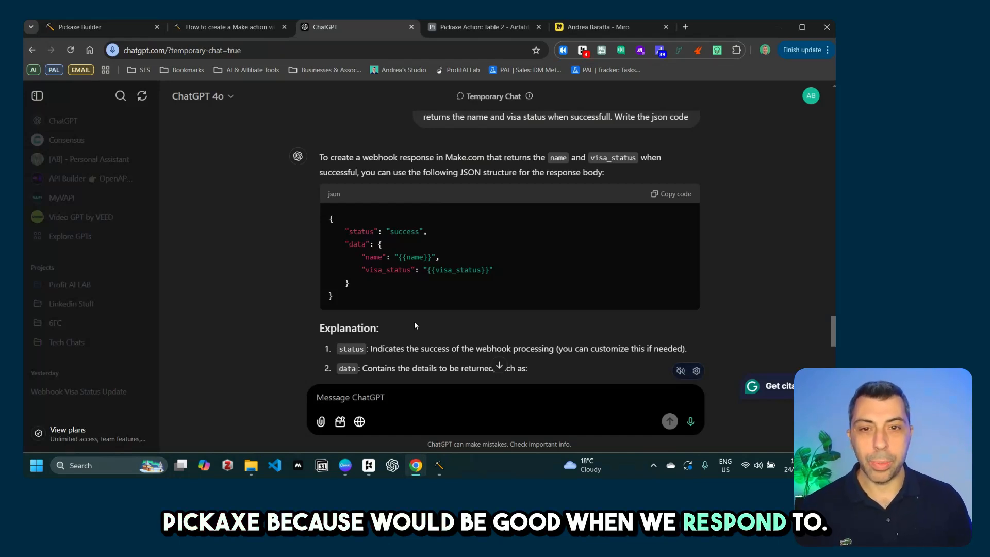
Step: Review ChatGPT's JSON answer before heading to the Pickaxe Builder tab
{"action": "mouse_move", "coordinate": [218, 30]}
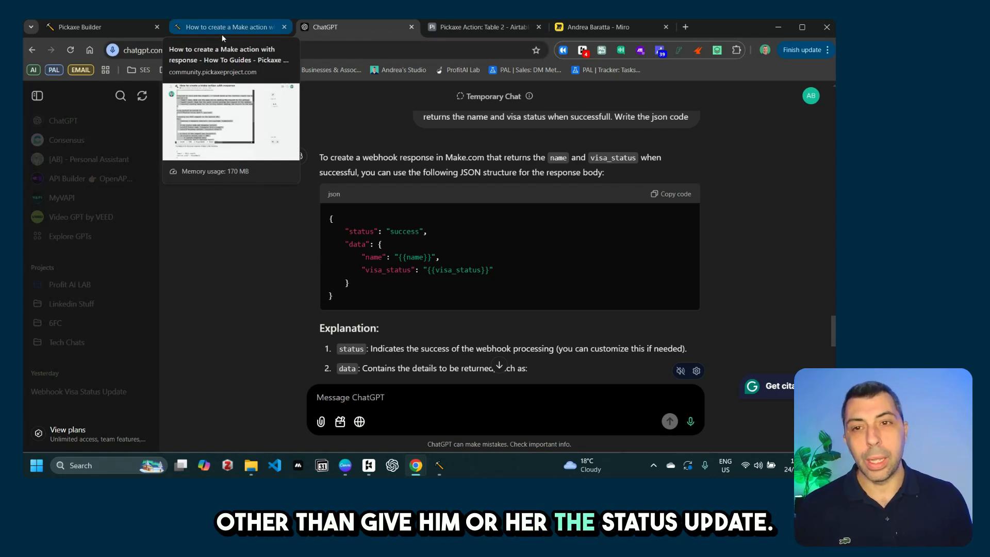
Step: Open the connected Make webhook action's Python code in Pickaxe Builder's full action editor
{"action": "left_click", "coordinate": [113, 26]}
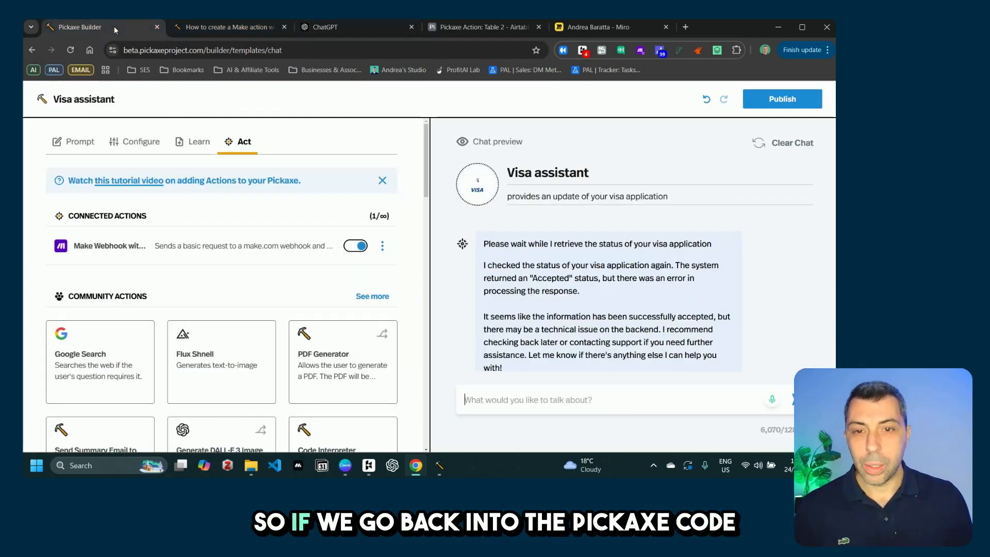
{"action": "left_click", "coordinate": [384, 247]}
{"action": "left_click", "coordinate": [338, 271]}
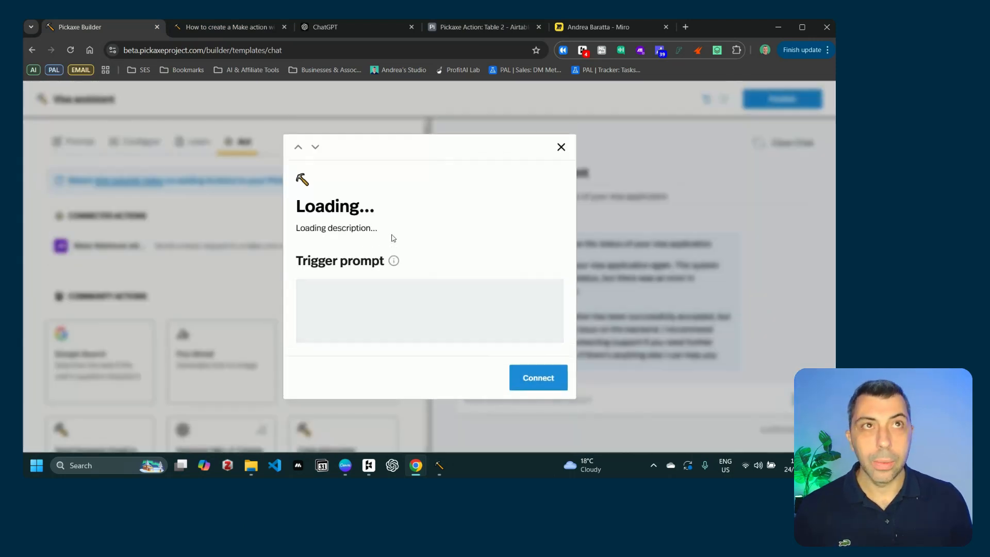
{"action": "left_click", "coordinate": [477, 390]}
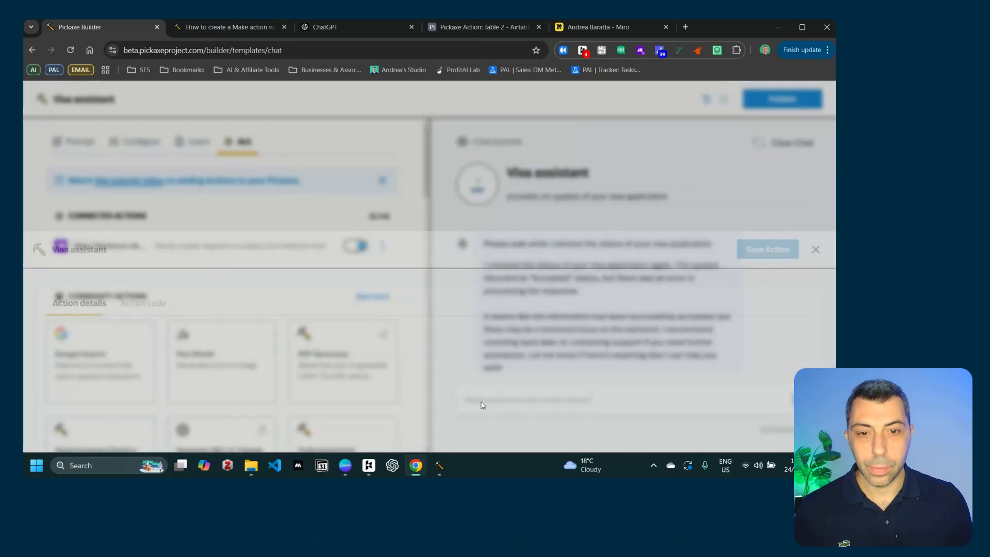
{"action": "left_click", "coordinate": [149, 160]}
Step: Select the action code from the line 31 success-check comment through the end at line 48
{"action": "scroll", "coordinate": [263, 265], "scroll_direction": "down", "scroll_amount": 4}
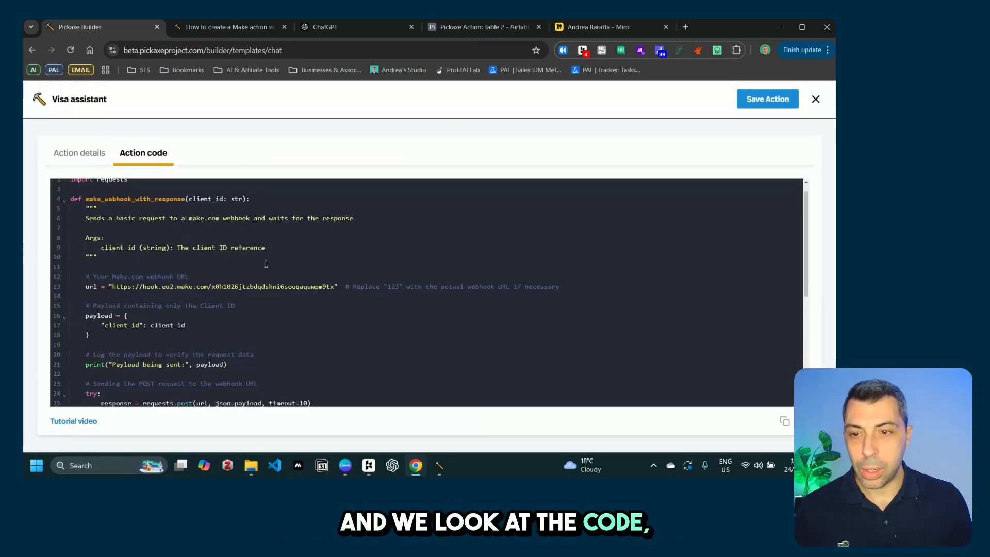
{"action": "scroll", "coordinate": [264, 264], "scroll_direction": "down", "scroll_amount": 2}
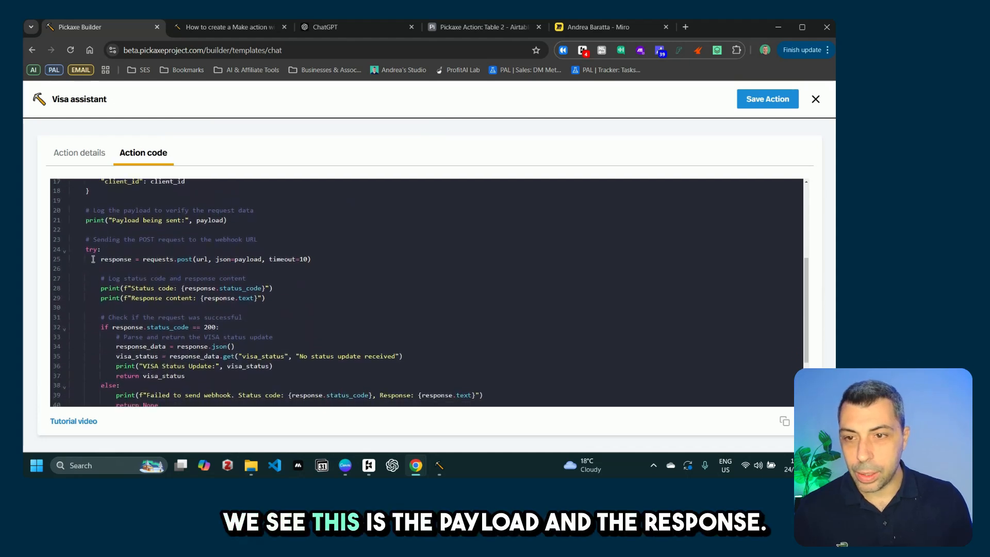
{"action": "scroll", "coordinate": [155, 294], "scroll_direction": "down", "scroll_amount": 2}
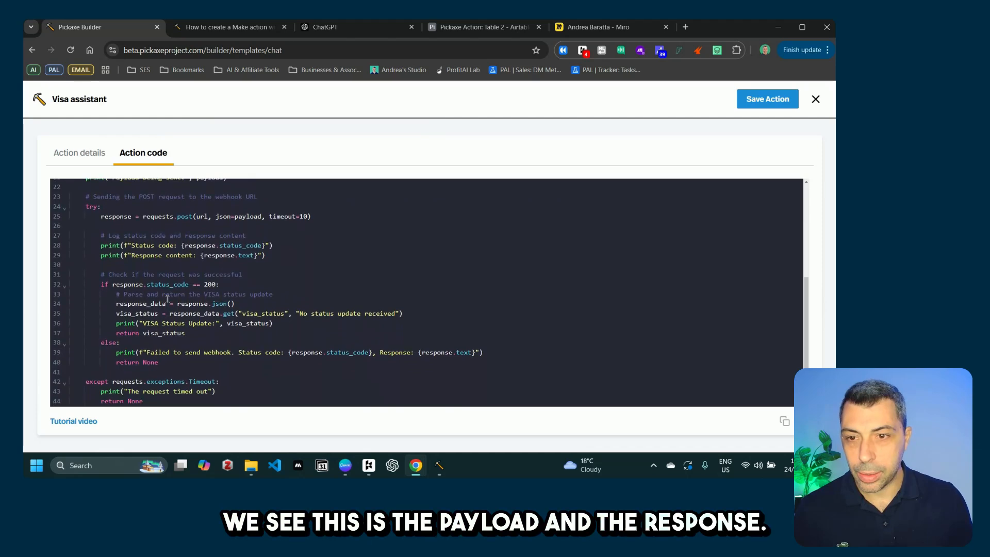
{"action": "scroll", "coordinate": [170, 309], "scroll_direction": "down", "scroll_amount": 1}
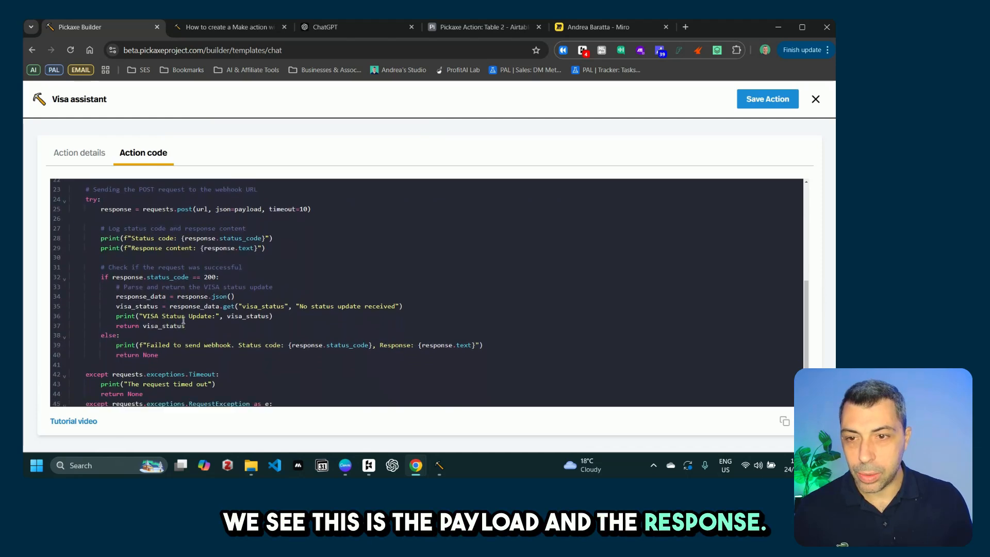
{"action": "left_click", "coordinate": [116, 304]}
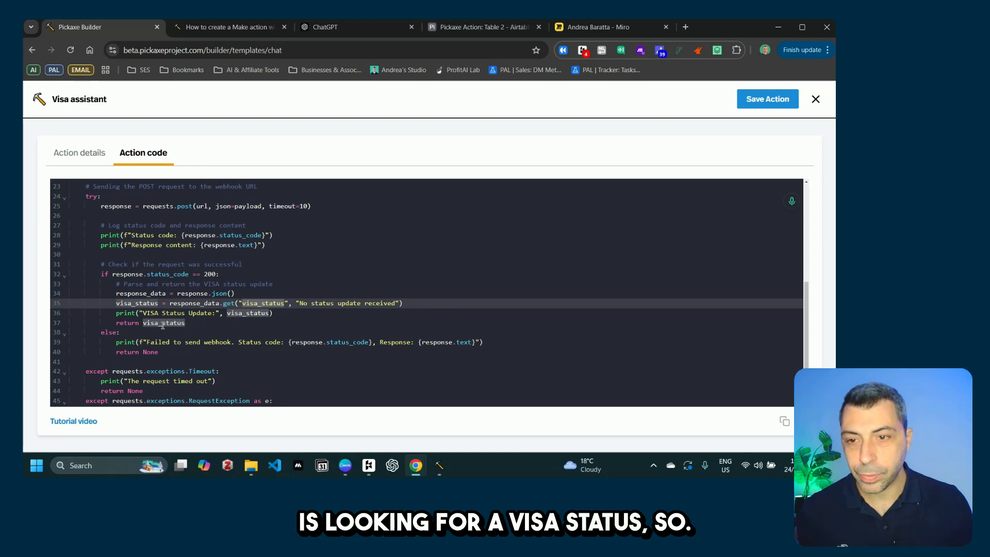
{"action": "left_click", "coordinate": [127, 278]}
{"action": "double_click", "coordinate": [103, 265]}
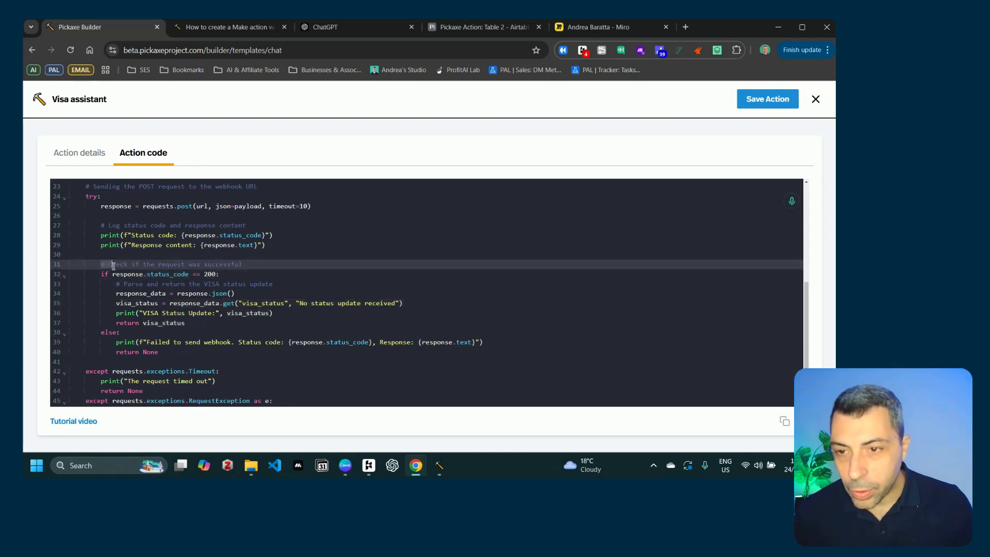
{"action": "left_click_drag", "start_coordinate": [103, 265], "coordinate": [273, 438]}
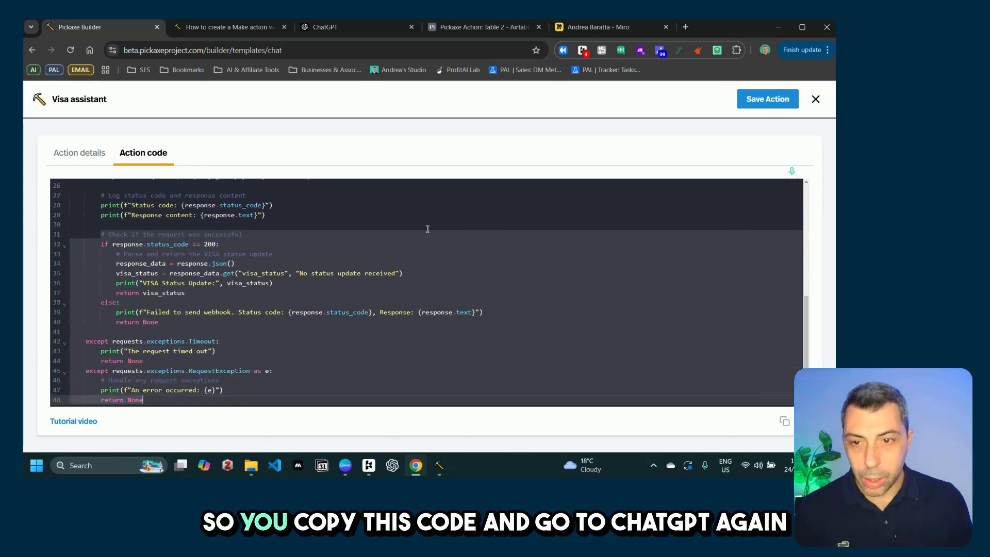
{"action": "left_click", "coordinate": [102, 234]}
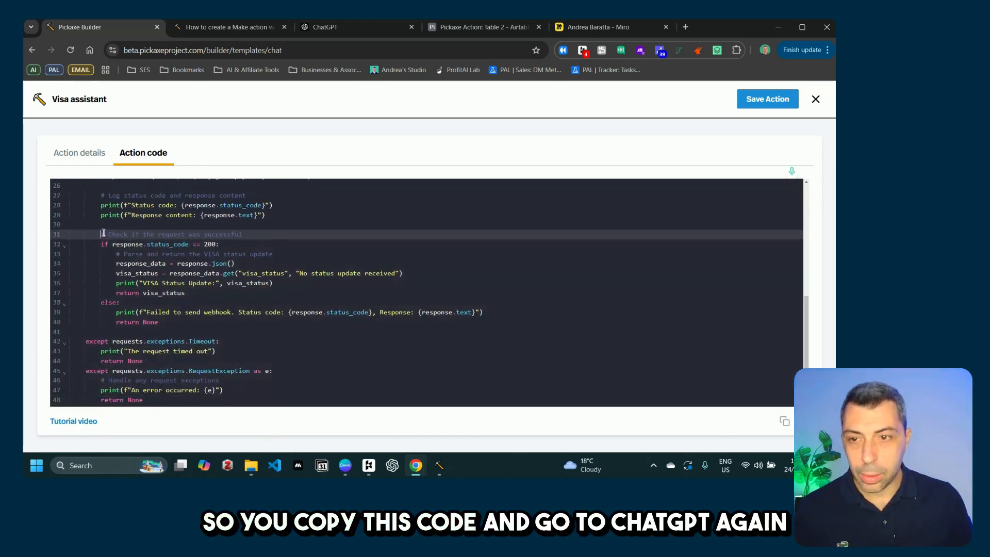
{"action": "left_click_drag", "start_coordinate": [126, 275], "coordinate": [195, 420]}
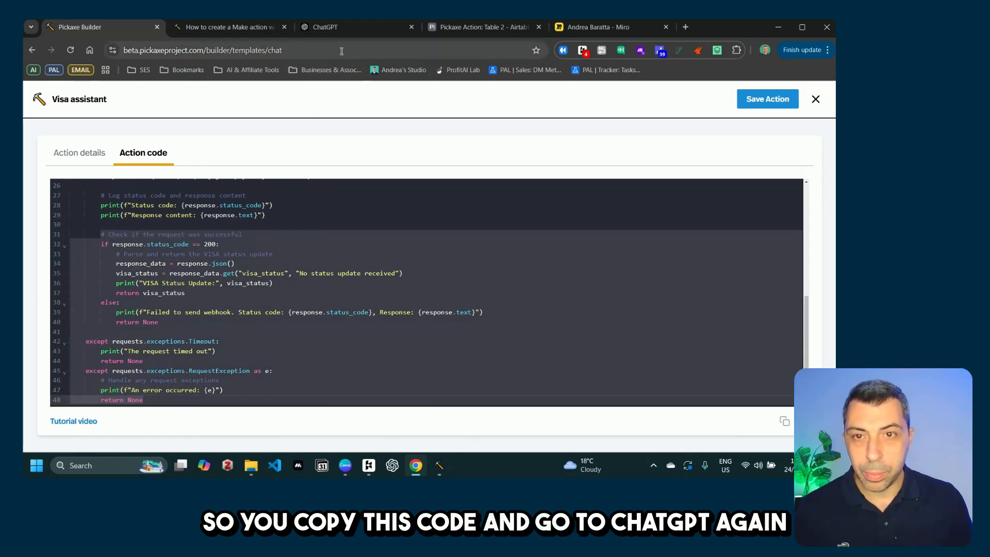
Step: Ask ChatGPT to change the pasted original code to take the status inputs from the webhook response
{"action": "left_click", "coordinate": [355, 26]}
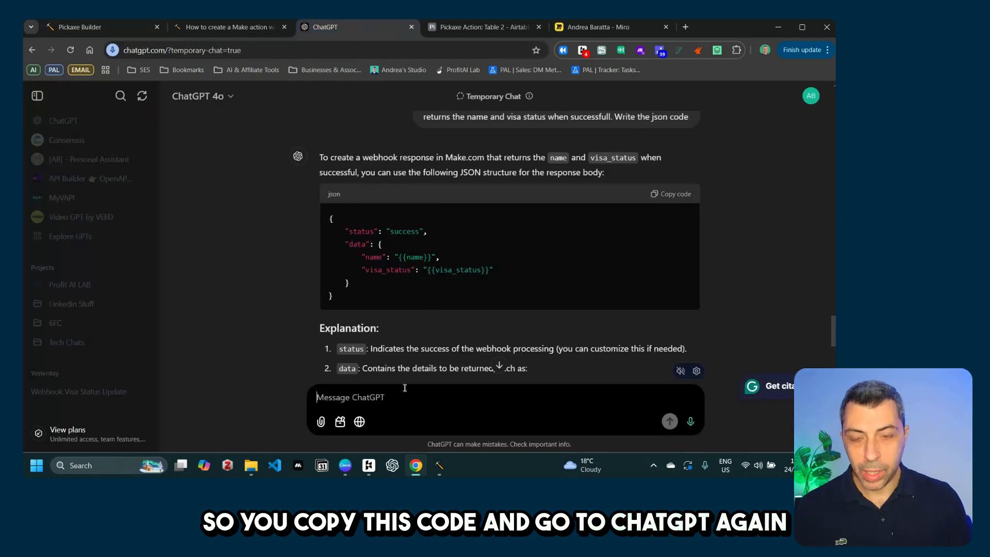
{"action": "type", "text": "P"}
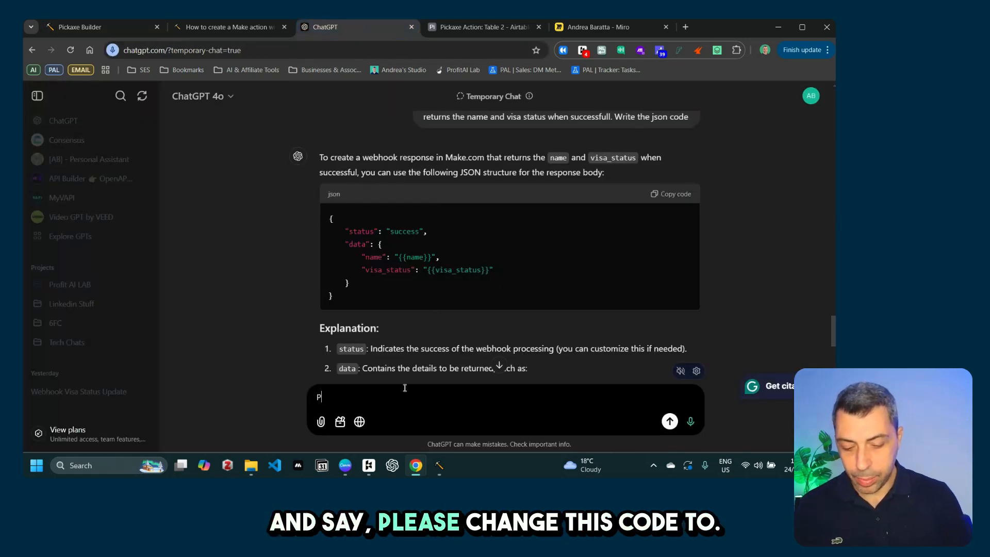
{"action": "type", "text": "lease change this cod"}
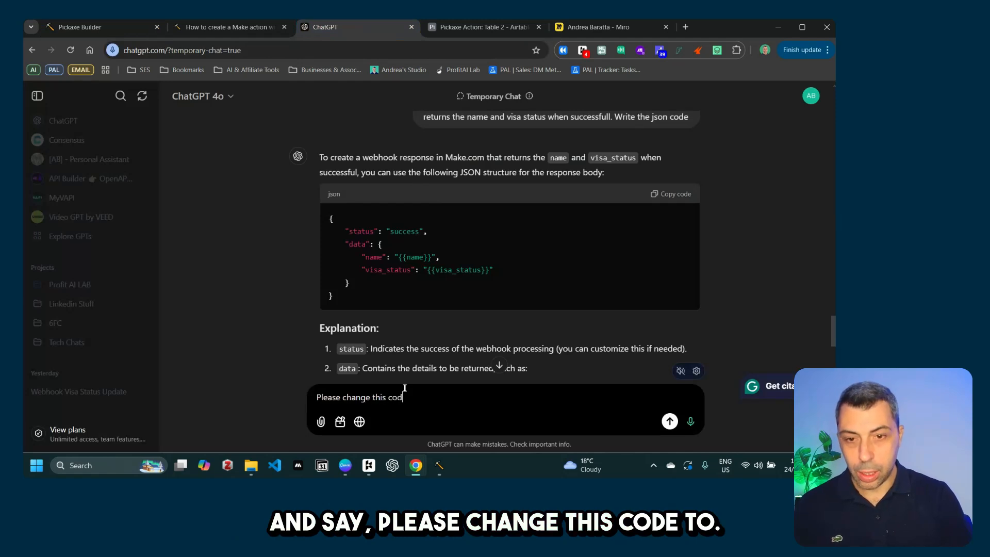
{"action": "type", "text": "e to "}
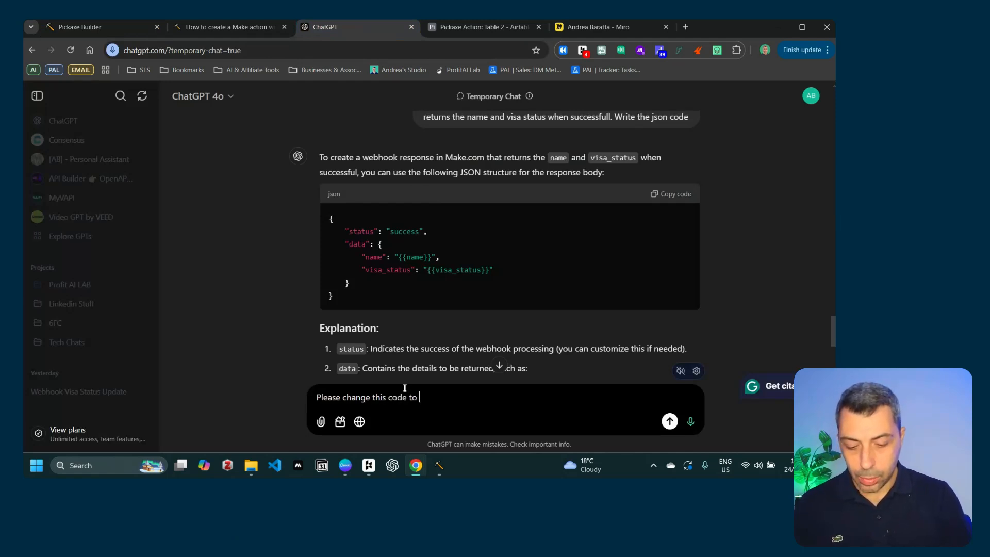
{"action": "type", "text": "take into account that I'm getting two"}
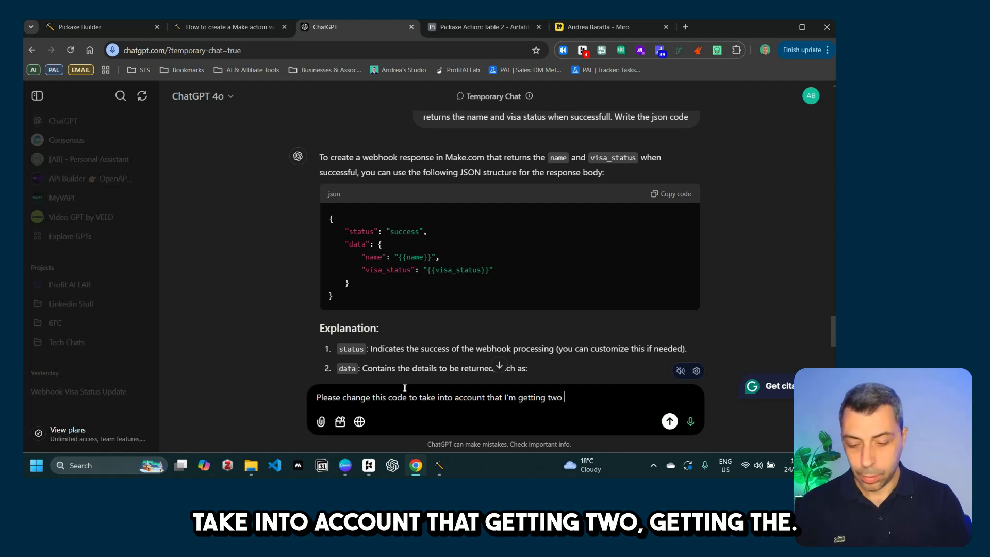
{"action": "type", "text": "th"}
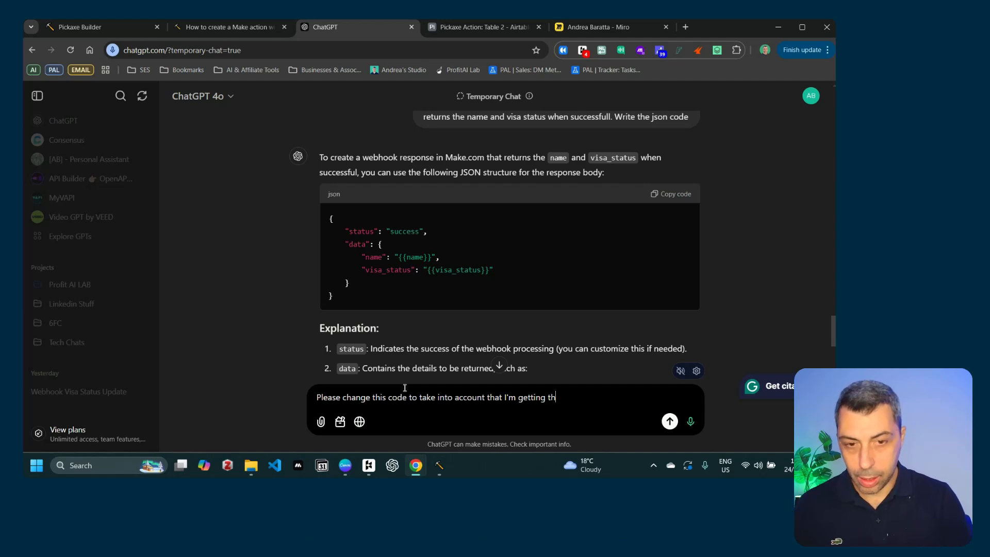
{"action": "type", "text": "e status"}
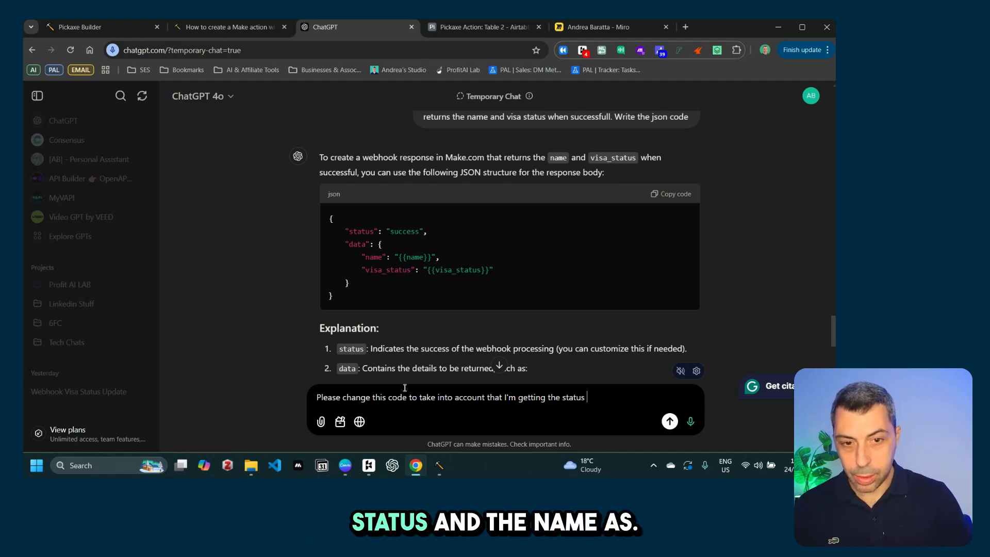
{"action": "type", "text": "as "}
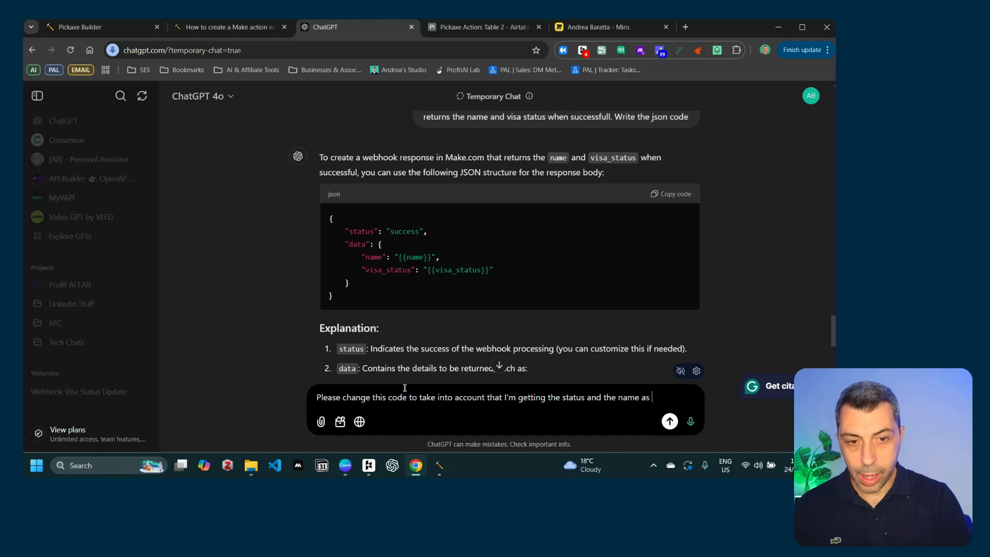
{"action": "type", "text": "i"}
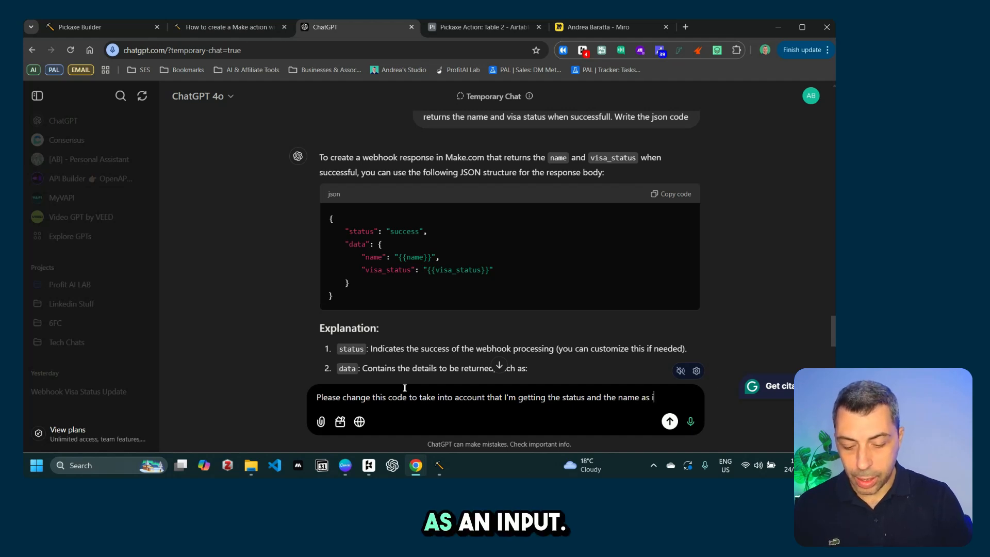
{"action": "type", "text": "n"}
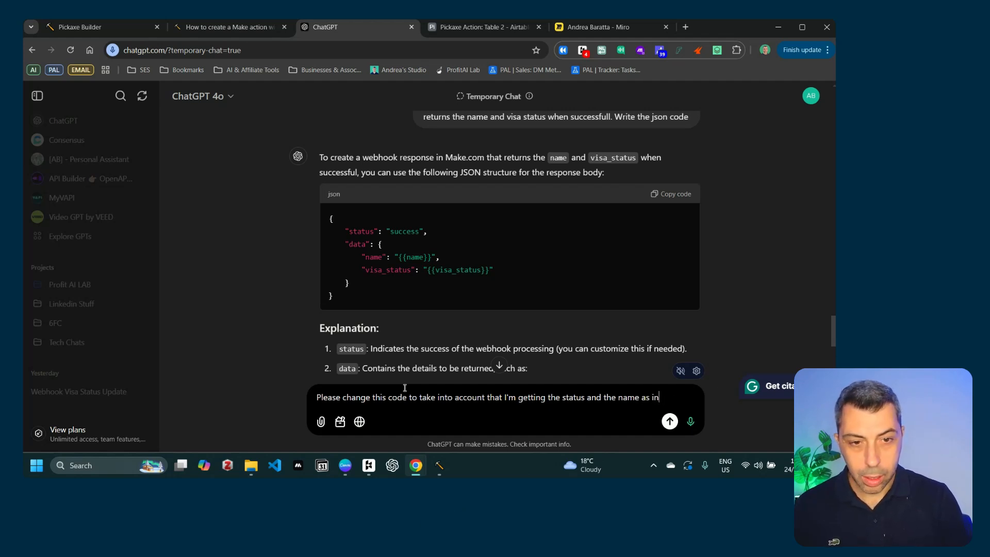
{"action": "type", "text": "poutts from "}
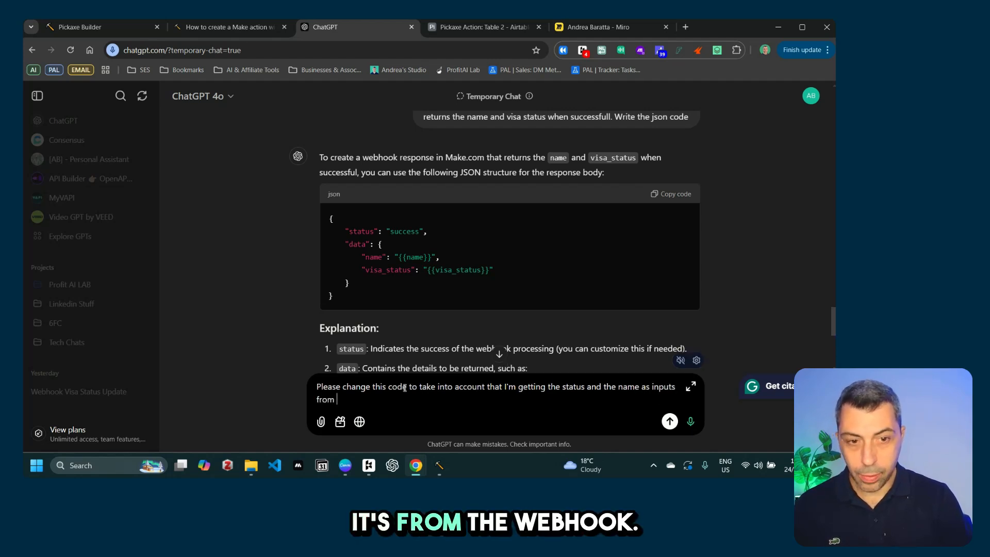
{"action": "type", "text": "the webhook "}
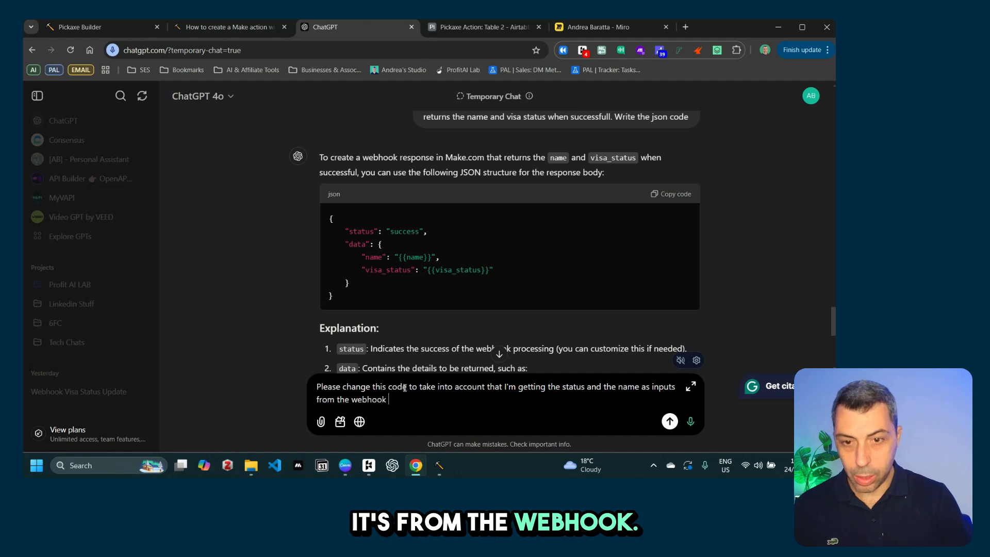
{"action": "type", "text": "response."}
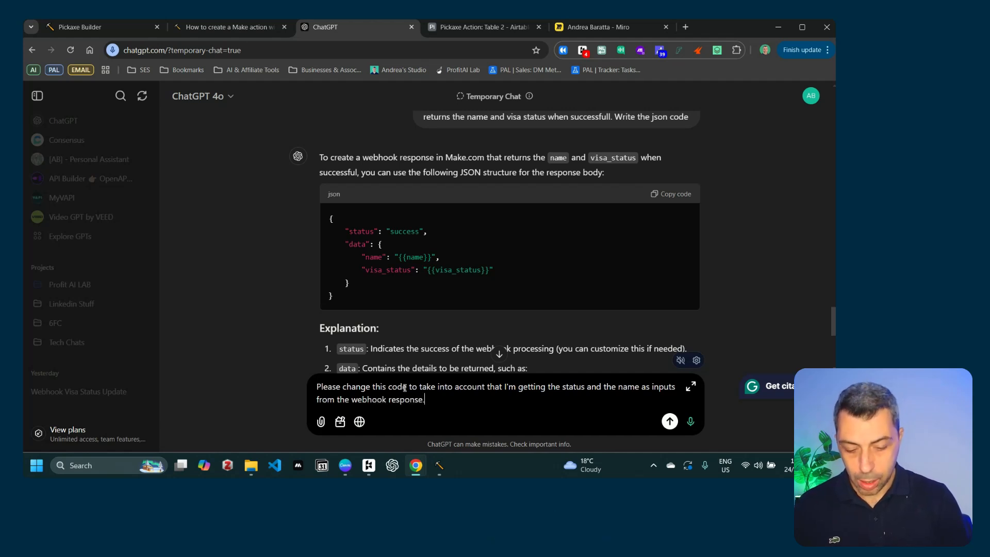
{"action": "key", "text": "shift+Return"}
{"action": "key", "text": "shift+Return"}
{"action": "type", "text": "This is "}
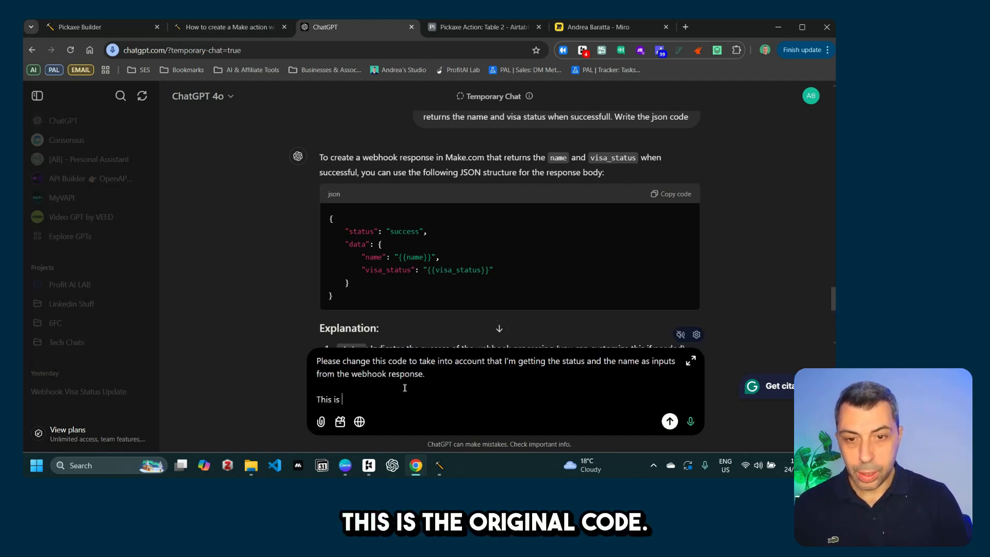
{"action": "type", "text": "the original "}
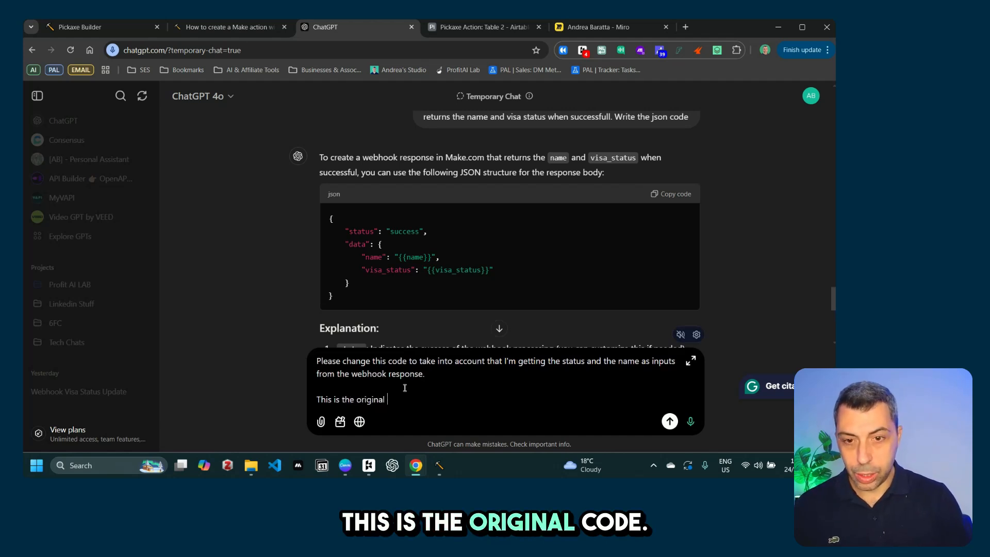
{"action": "type", "text": "code:"}
{"action": "key", "text": "shift+Return"}
{"action": "key", "text": "shift+Return"}
{"action": "key", "text": "ctrl+v"}
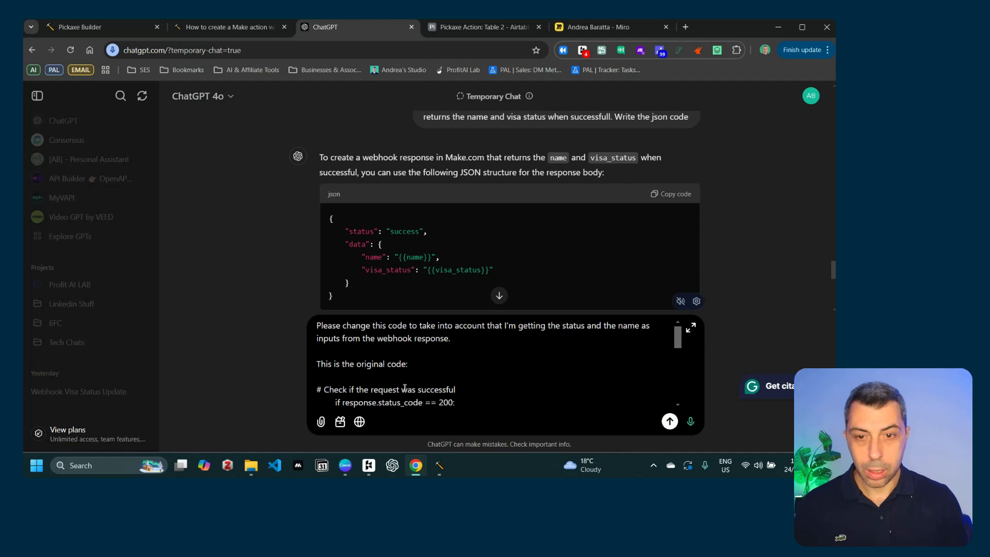
{"action": "key", "text": "Return"}
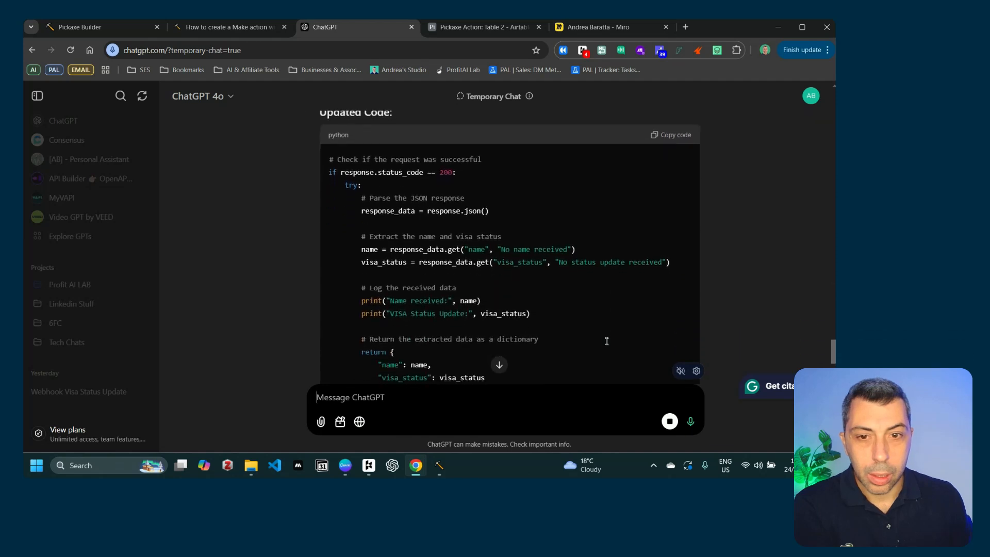
Step: Copy ChatGPT's updated code that returns both name and visa_status
{"action": "scroll", "coordinate": [507, 243], "scroll_direction": "up", "scroll_amount": 3}
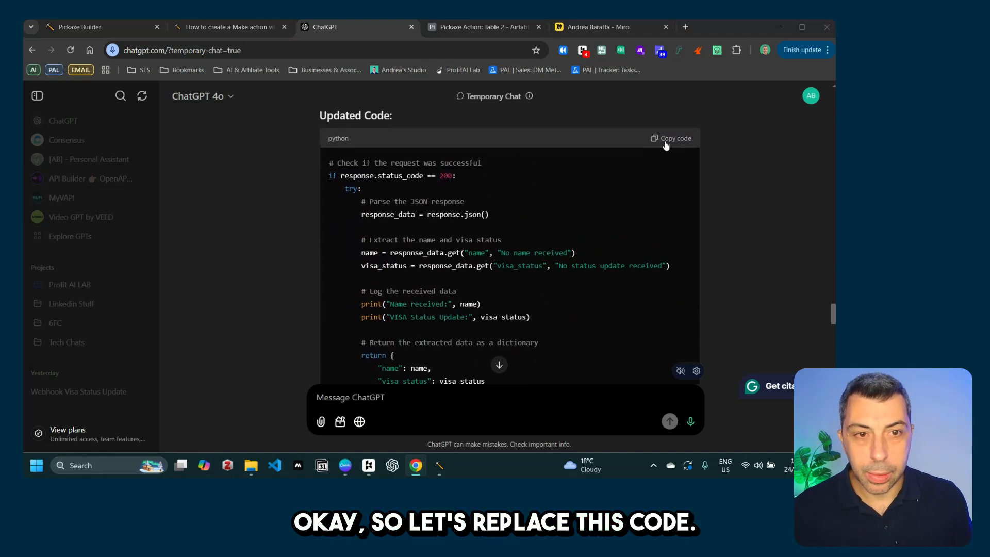
{"action": "left_click", "coordinate": [673, 139]}
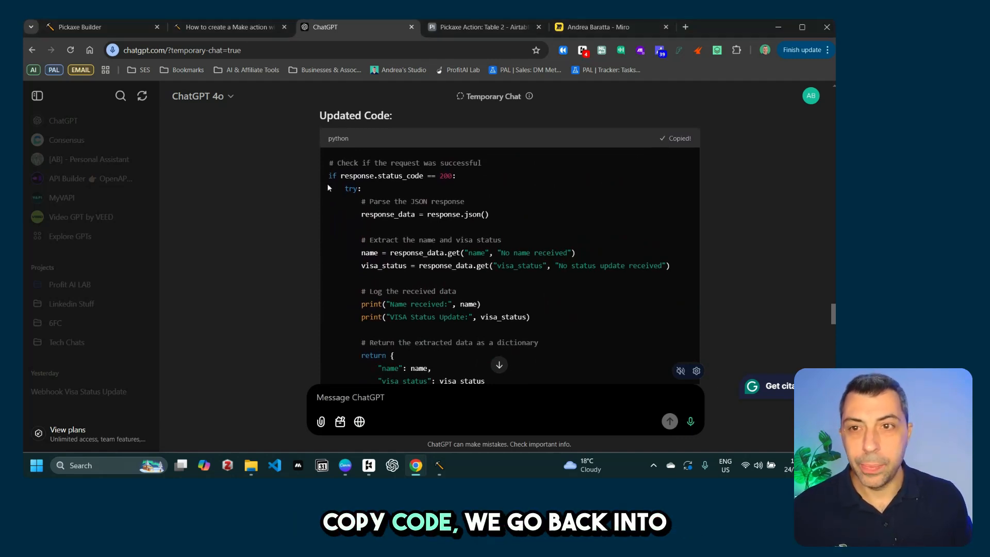
{"action": "left_click", "coordinate": [142, 27]}
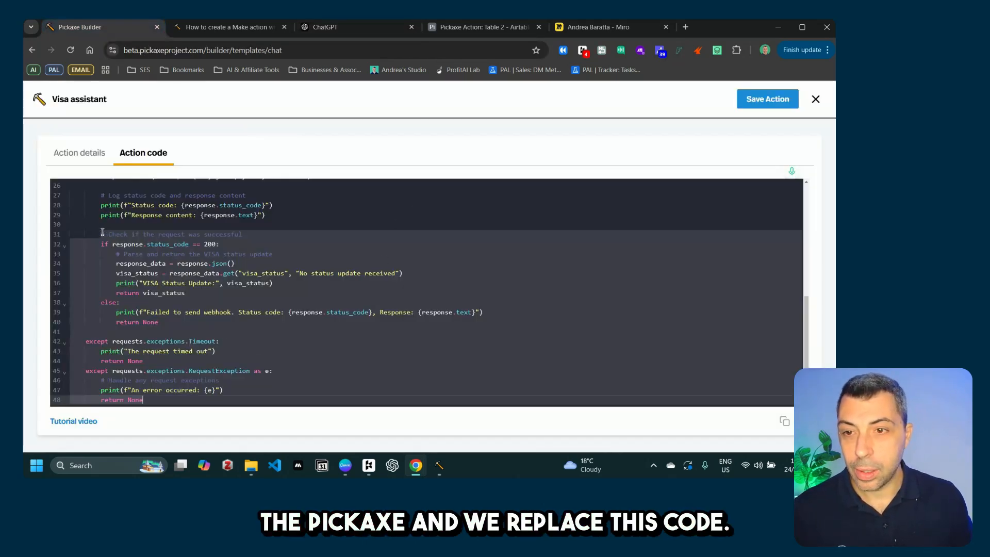
Step: Paste the name-and-visa_status code over lines 31–48 and look over its indentation
{"action": "key", "text": "ctrl+v"}
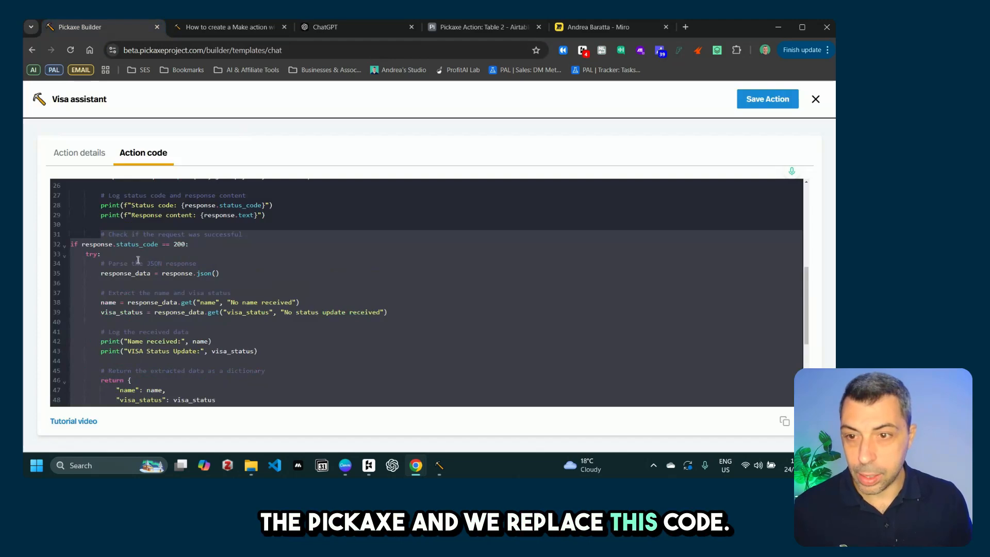
{"action": "scroll", "coordinate": [155, 279], "scroll_direction": "down", "scroll_amount": 4}
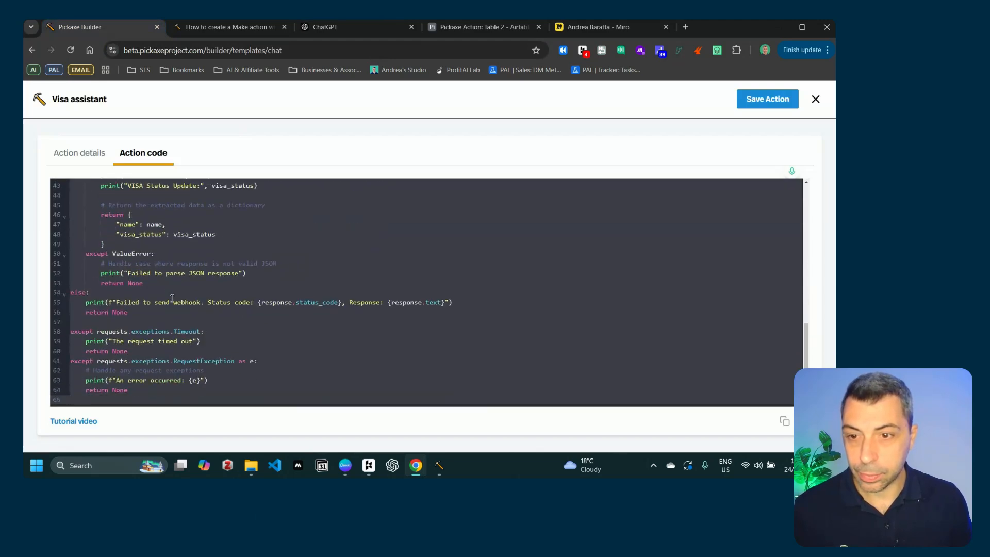
{"action": "scroll", "coordinate": [172, 298], "scroll_direction": "up", "scroll_amount": 2}
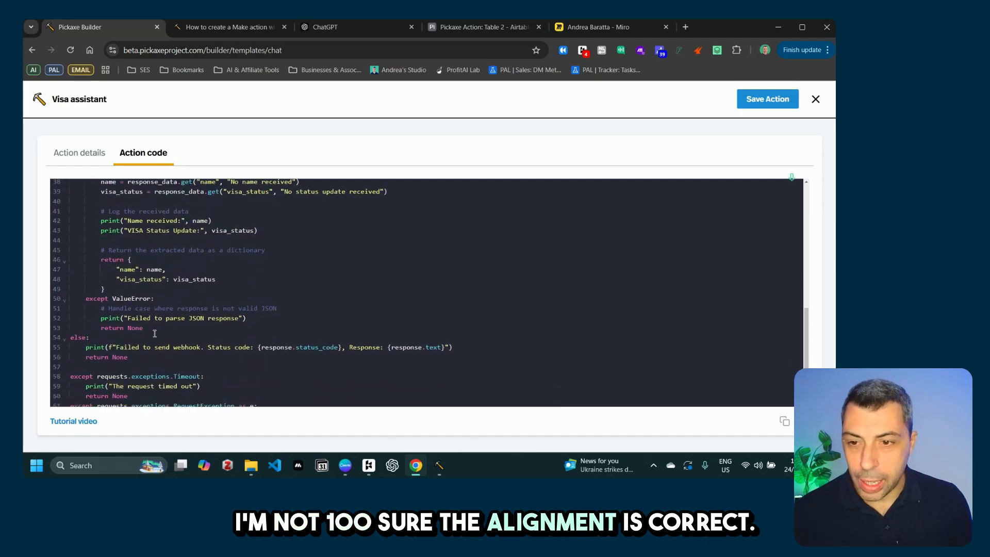
{"action": "scroll", "coordinate": [154, 333], "scroll_direction": "down", "scroll_amount": 1}
{"action": "left_click_drag", "start_coordinate": [136, 394], "coordinate": [73, 185]}
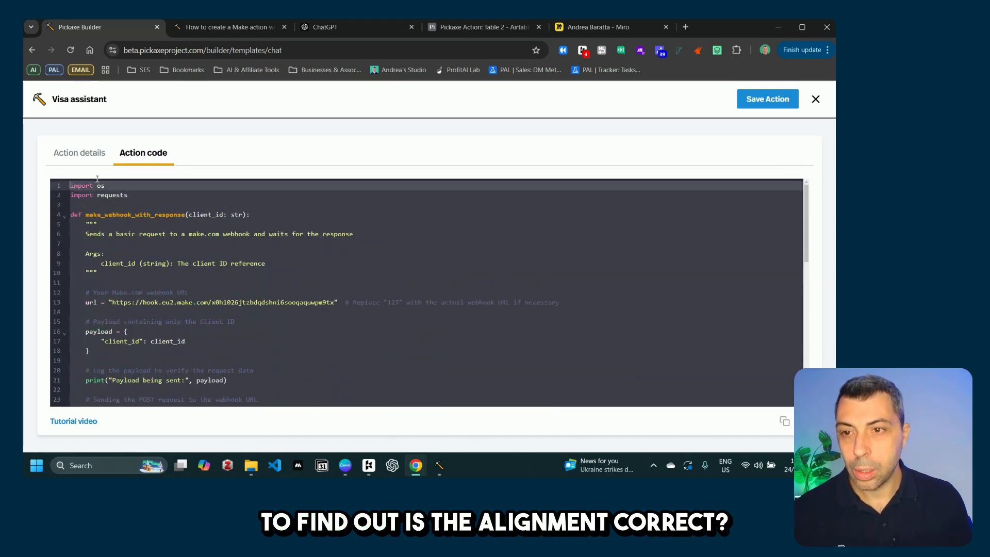
{"action": "left_click", "coordinate": [342, 31]}
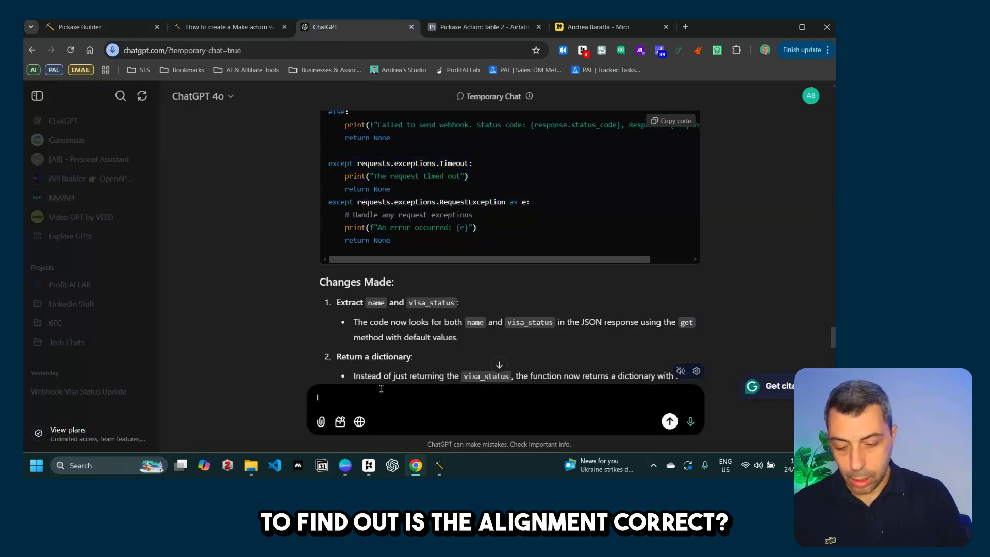
Step: Send ChatGPT 'Is the alignment correct?' with the webhook code pasted below it
{"action": "type", "text": "Is the ali"}
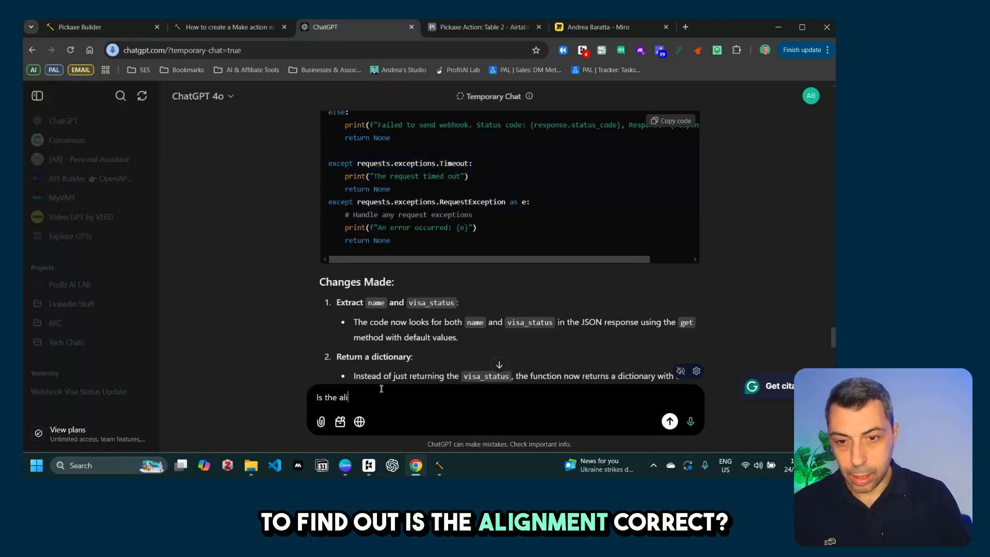
{"action": "type", "text": "gnment cor"}
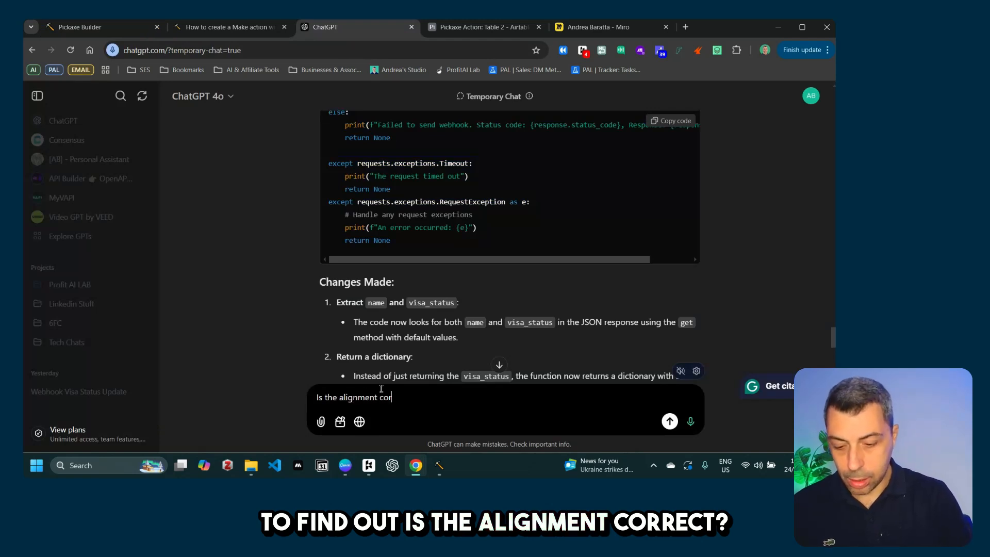
{"action": "type", "text": "rect?"}
{"action": "key", "text": "shift+Return"}
{"action": "key", "text": "shift+Return"}
{"action": "key", "text": "ctrl+v"}
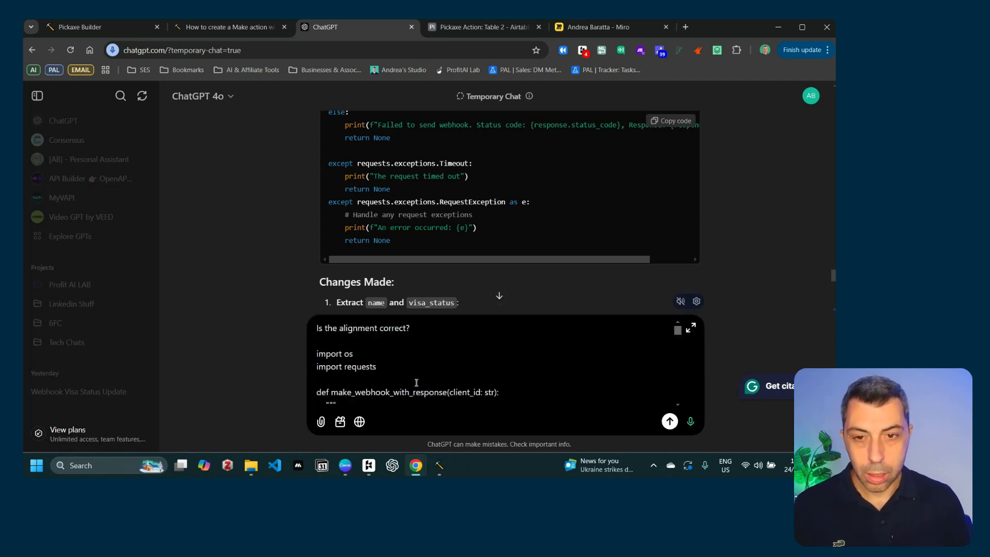
{"action": "left_click_drag", "start_coordinate": [683, 335], "coordinate": [678, 375]}
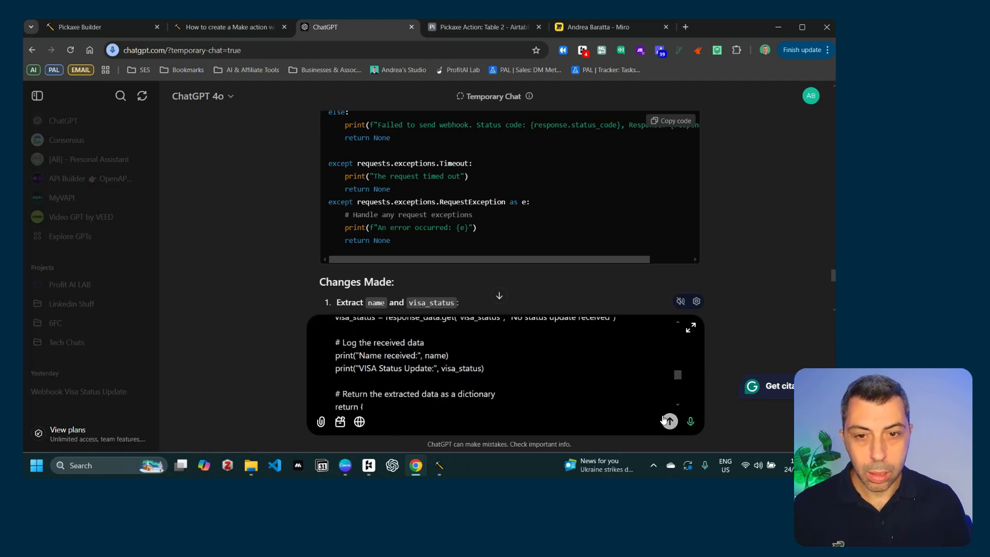
{"action": "left_click", "coordinate": [669, 421]}
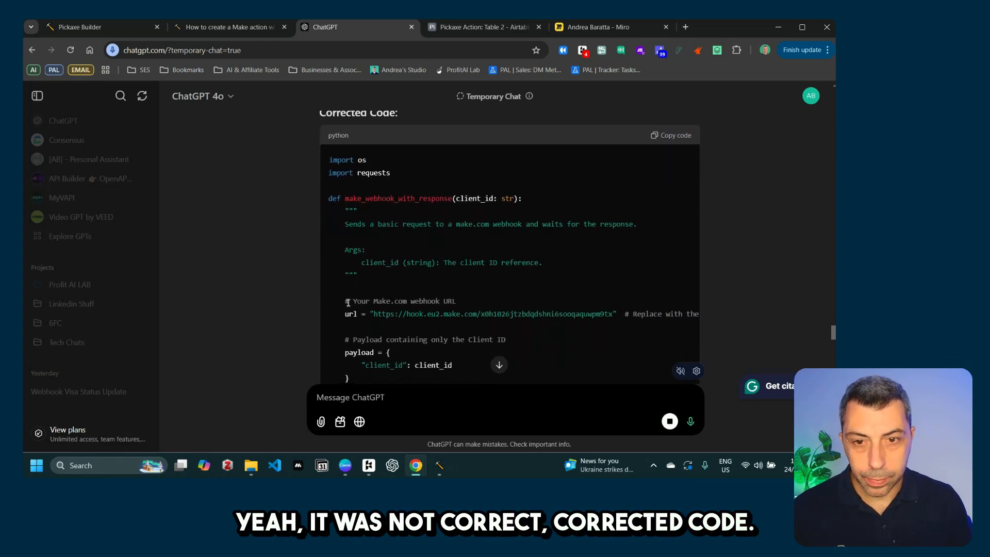
Step: Select ChatGPT's corrected code from the webhook URL comment down
{"action": "left_click_drag", "start_coordinate": [345, 304], "coordinate": [422, 210]}
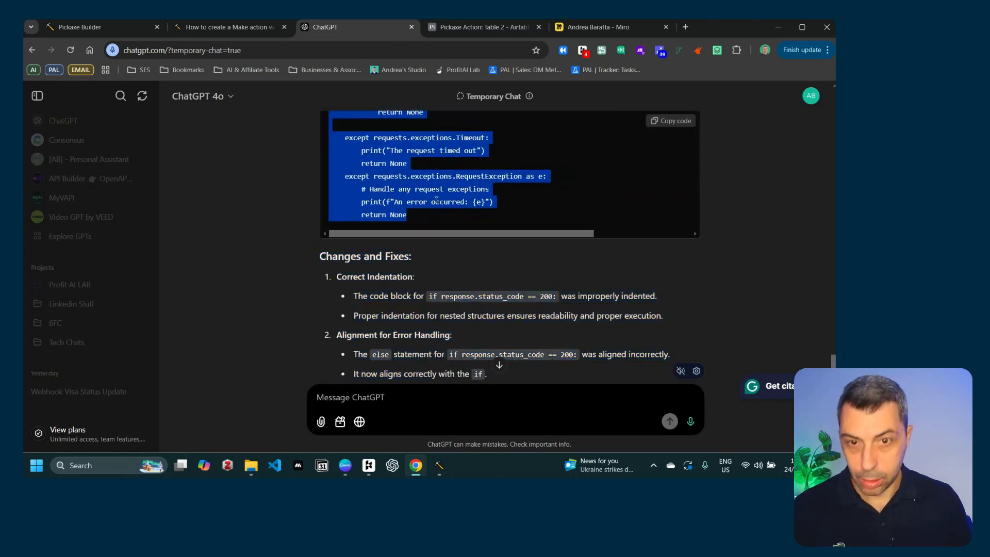
{"action": "scroll", "coordinate": [485, 217], "scroll_direction": "up", "scroll_amount": 15}
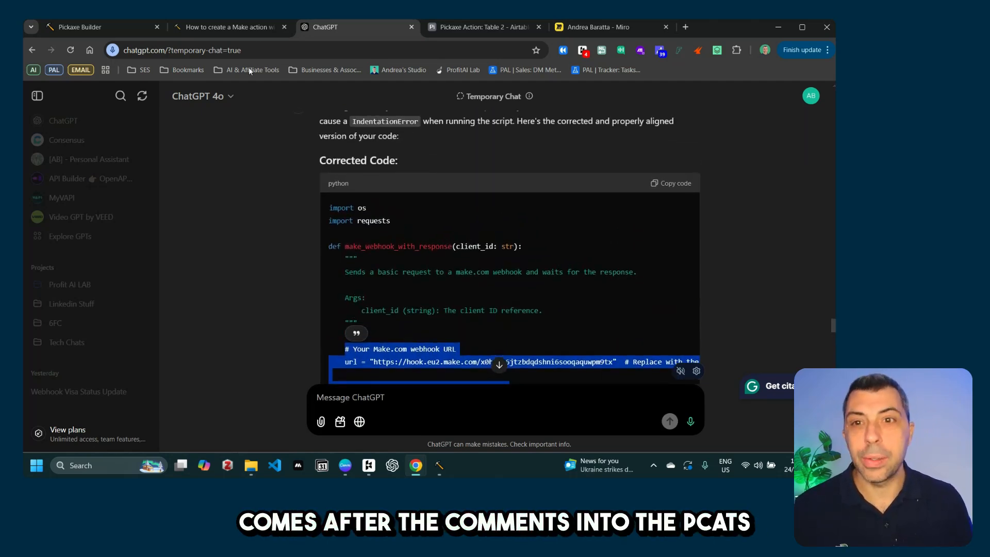
{"action": "left_click", "coordinate": [114, 27]}
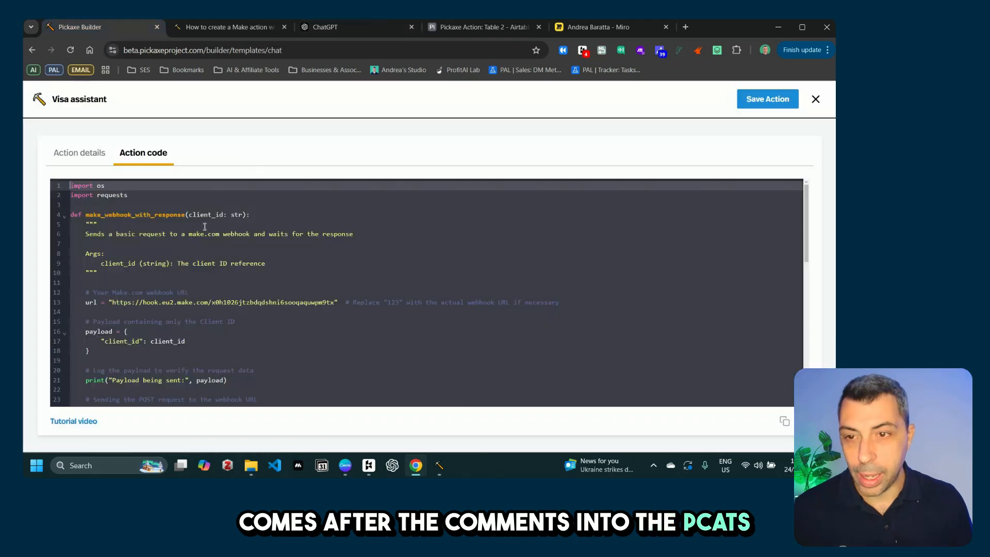
Step: Swap the code from line 12 to the end for the corrected aligned version and save the action
{"action": "left_click", "coordinate": [87, 292]}
{"action": "left_click_drag", "start_coordinate": [161, 421], "coordinate": [250, 317]}
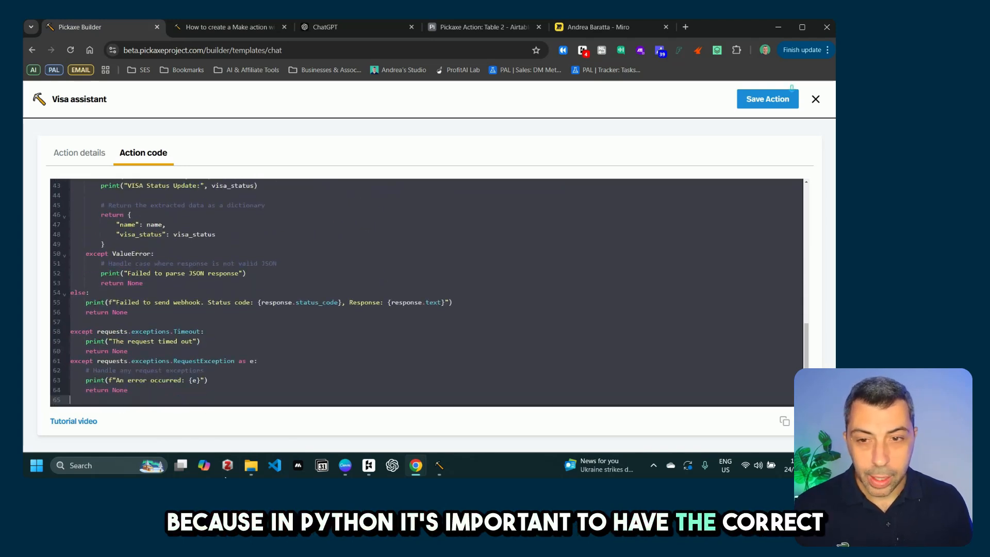
{"action": "key", "text": "BackSpace"}
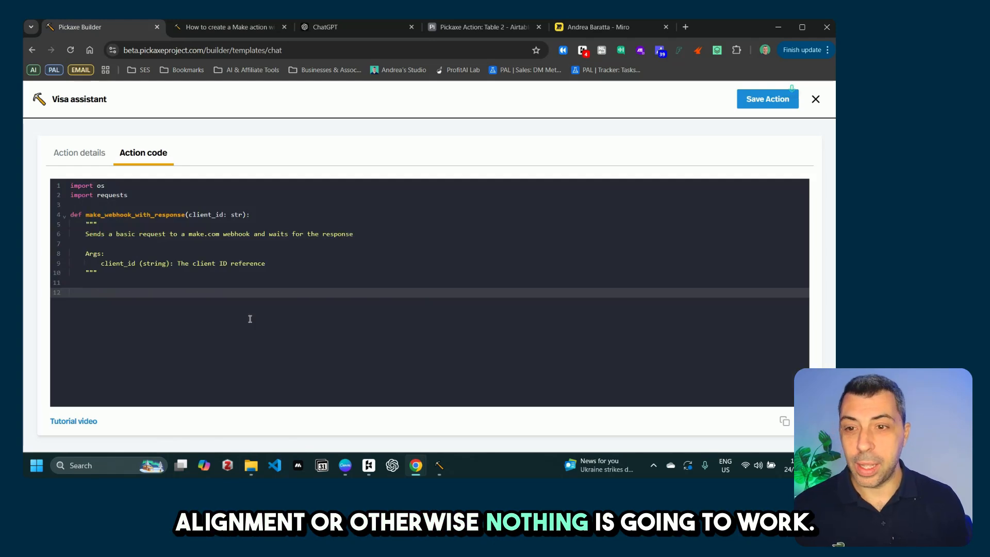
{"action": "key", "text": "ctrl+z"}
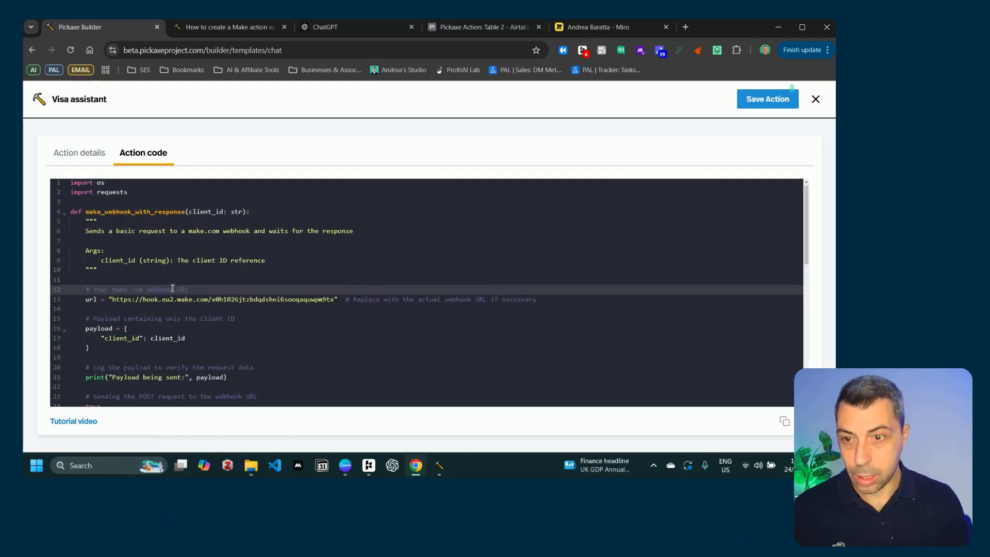
{"action": "scroll", "coordinate": [178, 312], "scroll_direction": "down", "scroll_amount": 10}
{"action": "scroll", "coordinate": [178, 312], "scroll_direction": "up", "scroll_amount": 10}
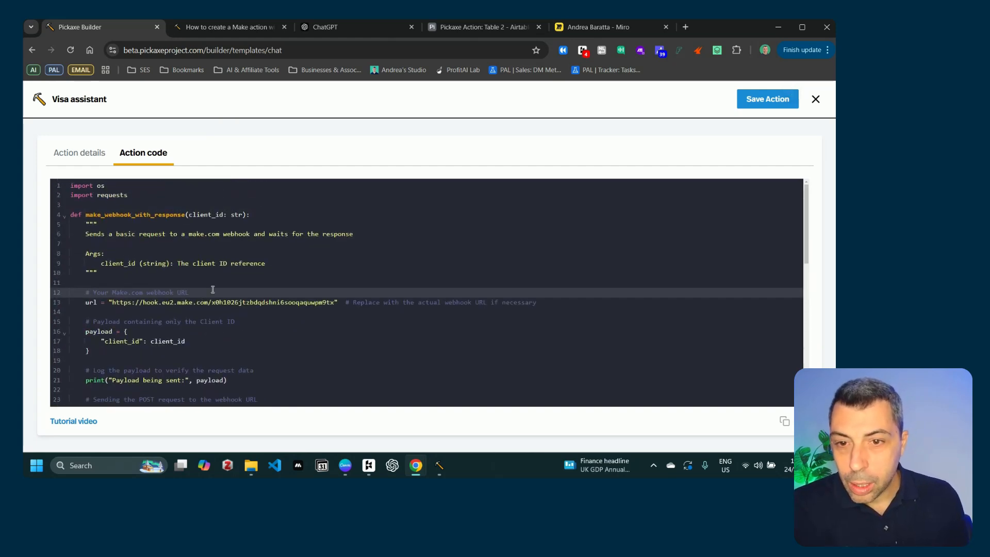
{"action": "left_click", "coordinate": [772, 101]}
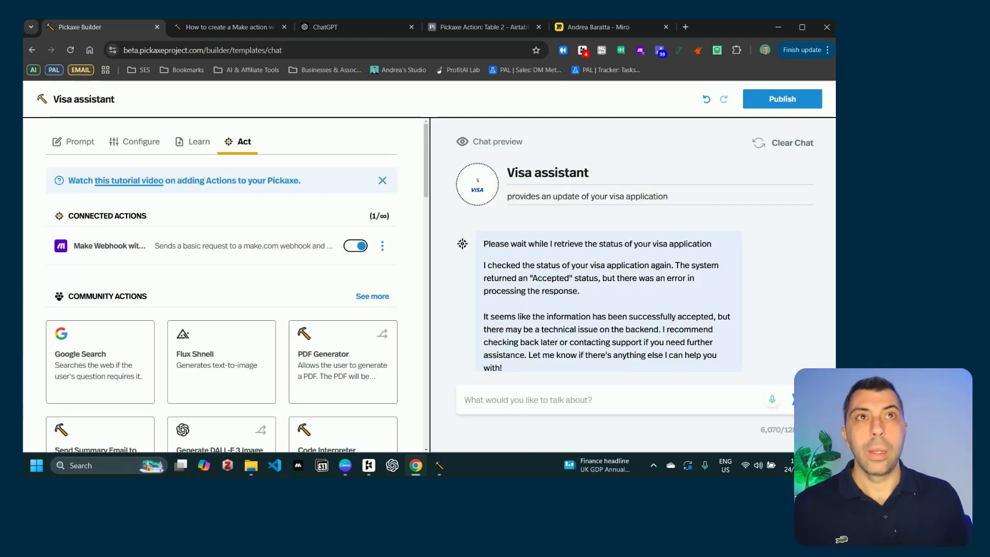
Step: Bring up the Make Integration Webhooks scenario, save it, and go back to Pickaxe Builder
{"action": "mouse_move", "coordinate": [426, 468]}
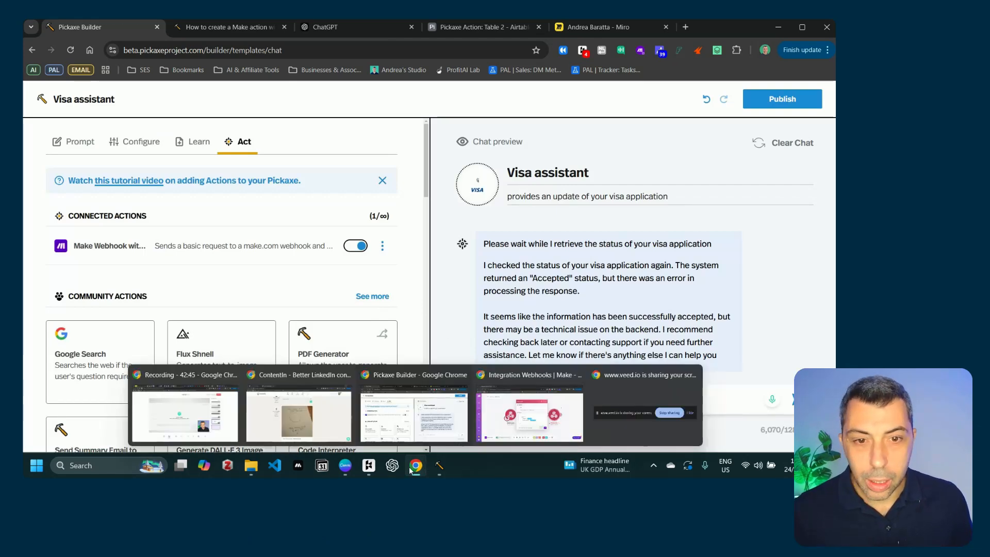
{"action": "left_click", "coordinate": [530, 413]}
{"action": "left_click", "coordinate": [548, 346]}
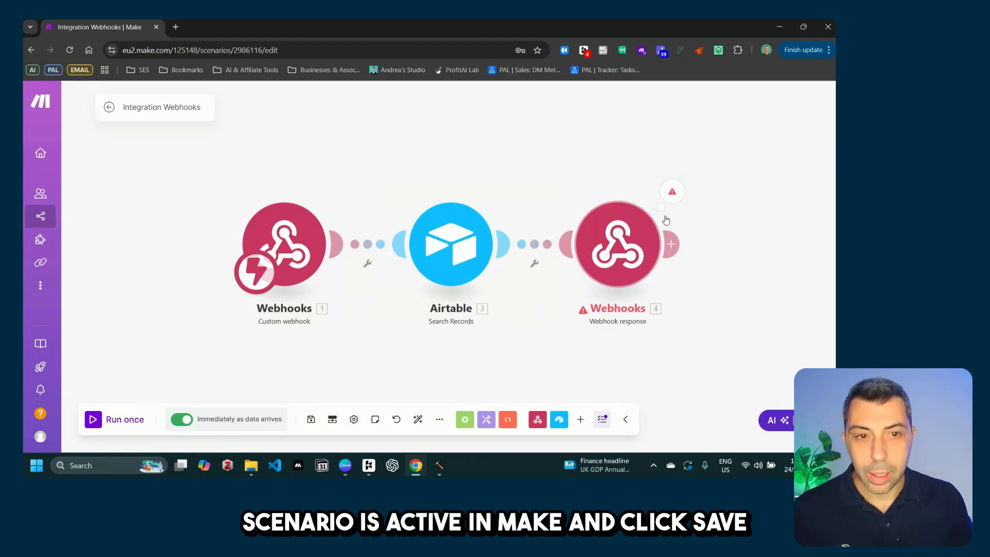
{"action": "left_click", "coordinate": [311, 419]}
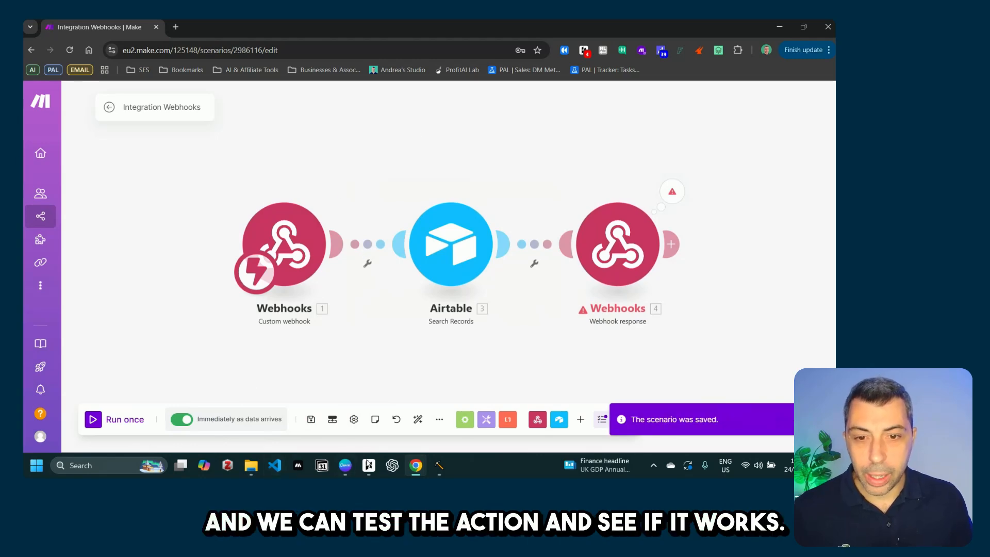
{"action": "mouse_move", "coordinate": [415, 473]}
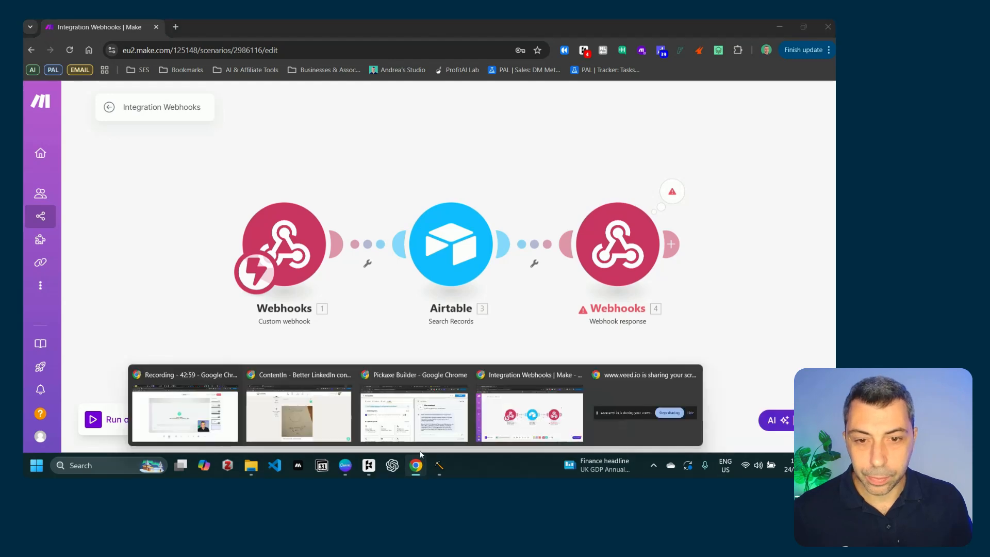
{"action": "left_click", "coordinate": [414, 418]}
Step: Ask the assistant 'can you check again?' and verify its Approved status against the Airtable table
{"action": "type", "text": "c"}
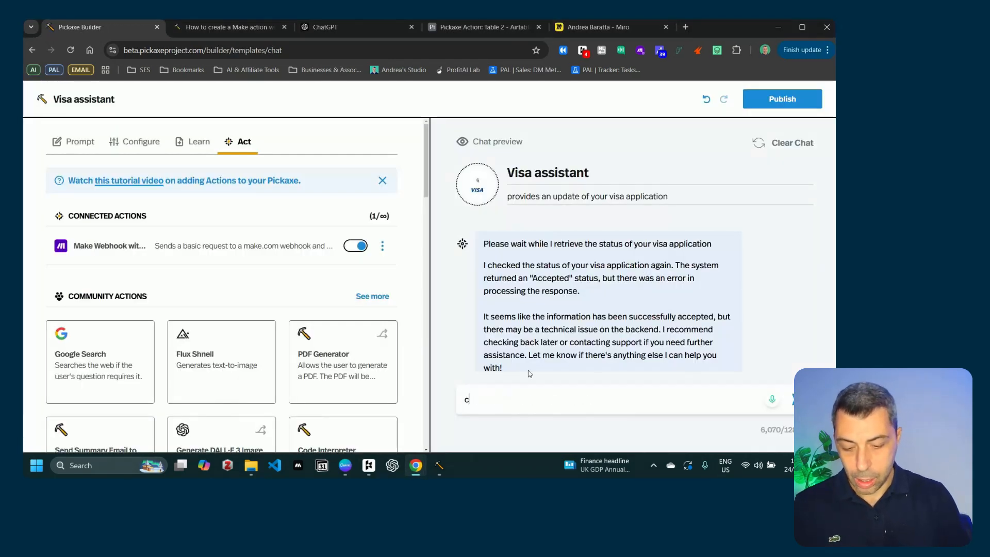
{"action": "key", "text": "BackSpace"}
{"action": "type", "text": "can yuou"}
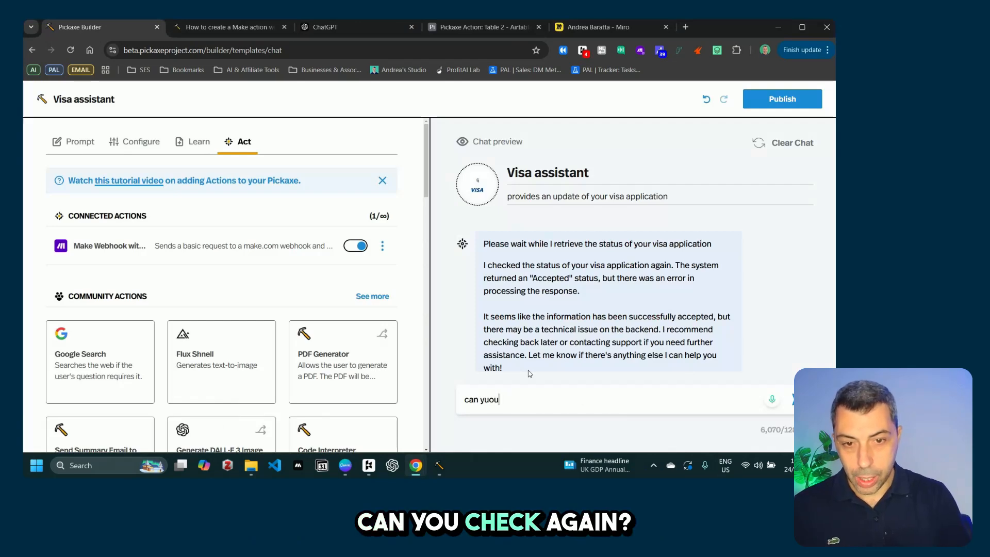
{"action": "key", "text": "BackSpace"}
{"action": "key", "text": "BackSpace"}
{"action": "key", "text": "BackSpace"}
{"action": "type", "text": "ou che"}
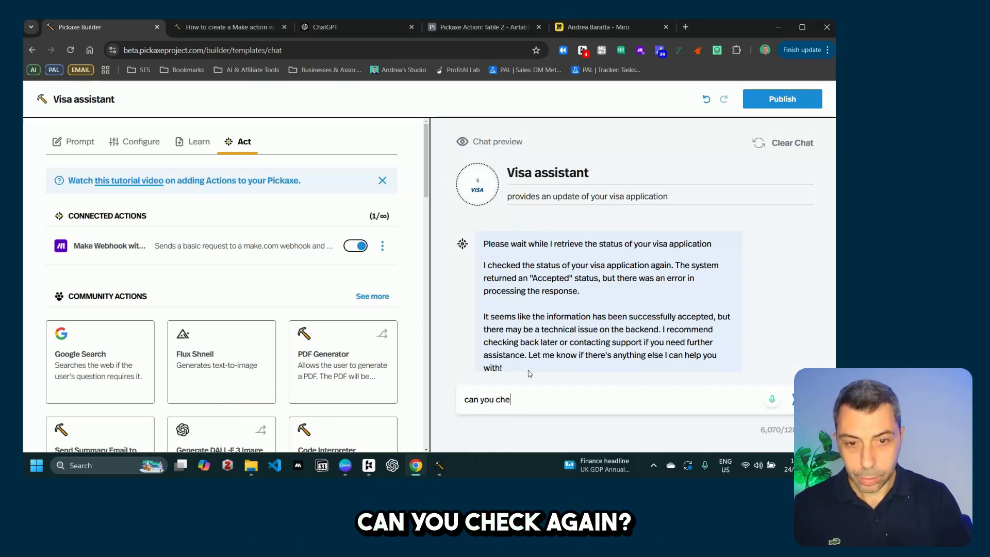
{"action": "type", "text": "ck again"}
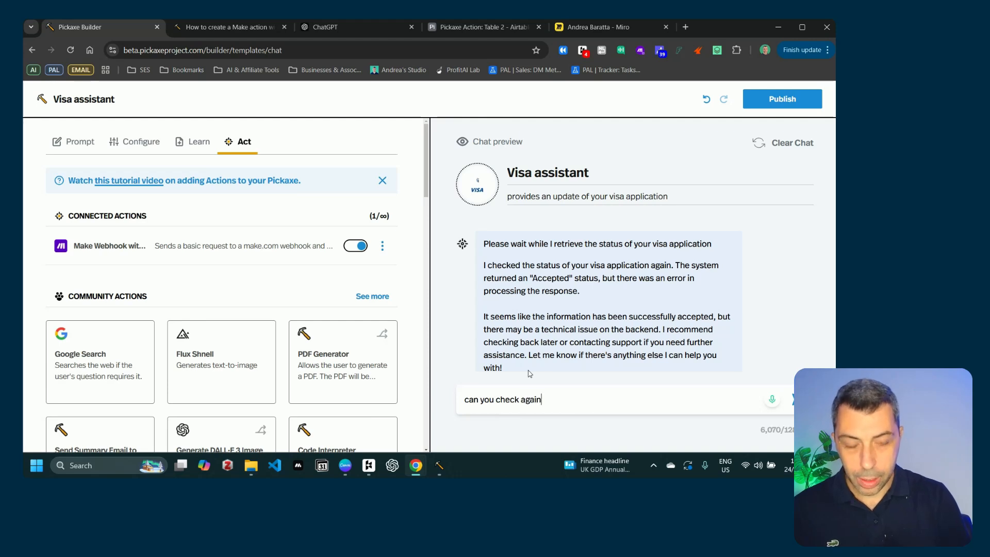
{"action": "type", "text": "?"}
{"action": "key", "text": "Return"}
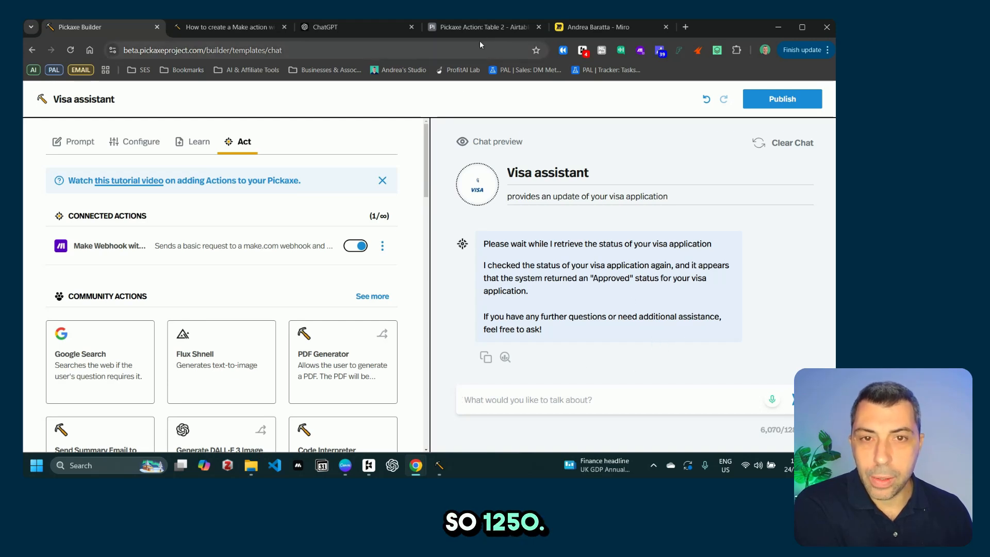
{"action": "left_click", "coordinate": [483, 25]}
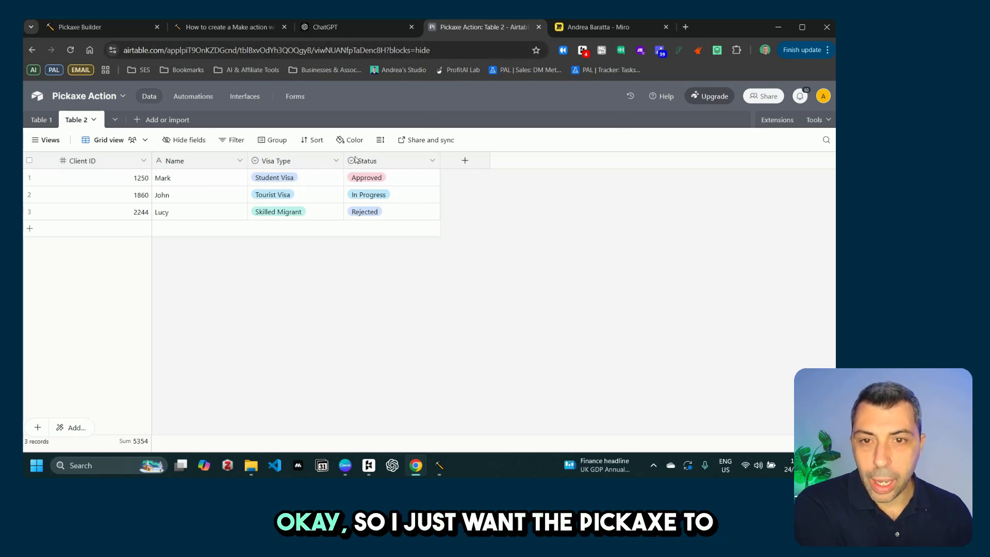
{"action": "left_click", "coordinate": [104, 32]}
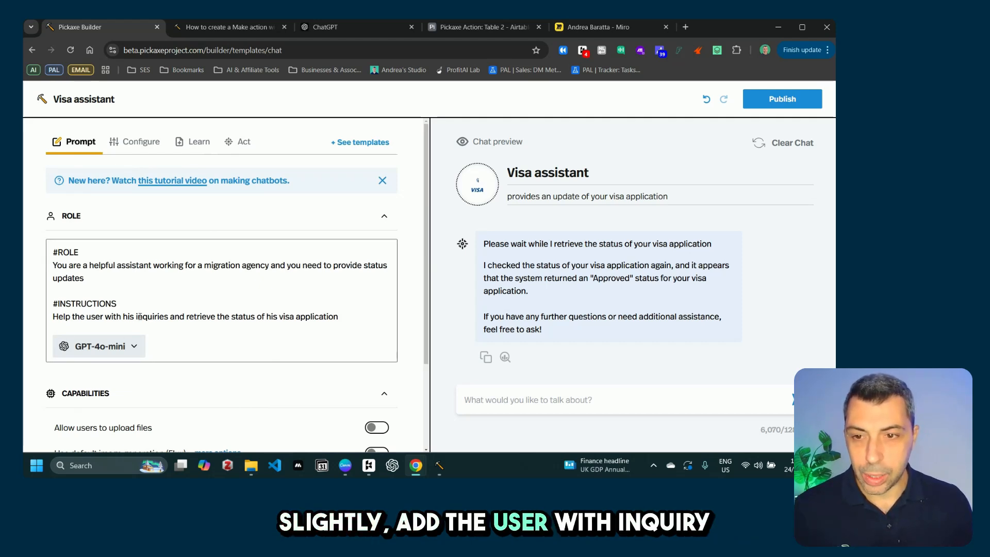
Step: Add a second instruction to address the user by name once the visa status is retrieved, numbering both lines
{"action": "left_click", "coordinate": [352, 313]}
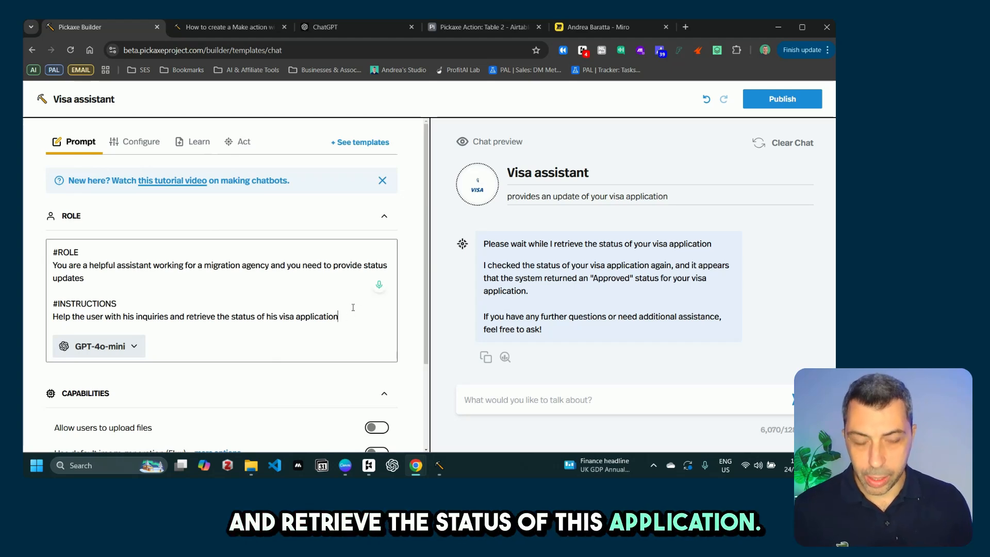
{"action": "key", "text": "Return"}
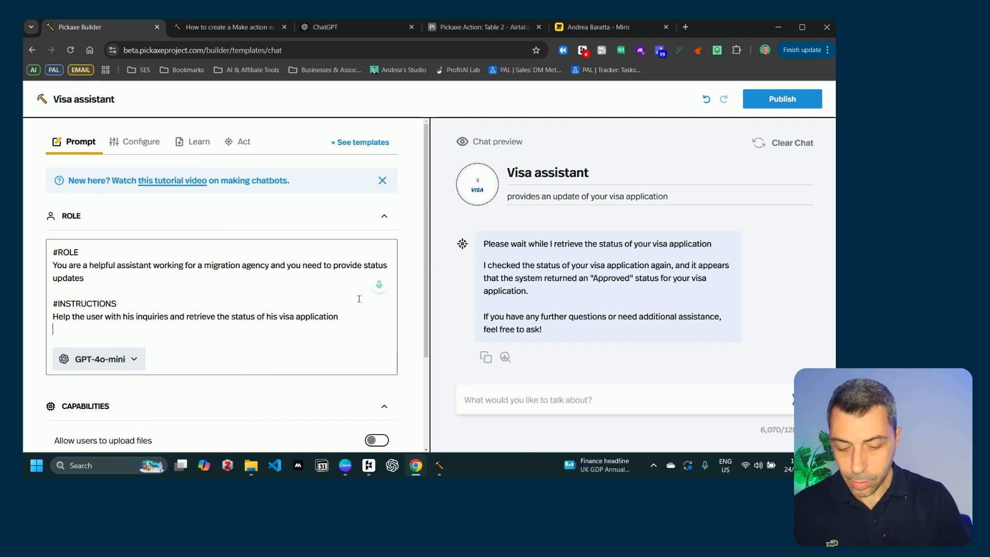
{"action": "type", "text": "Once the "}
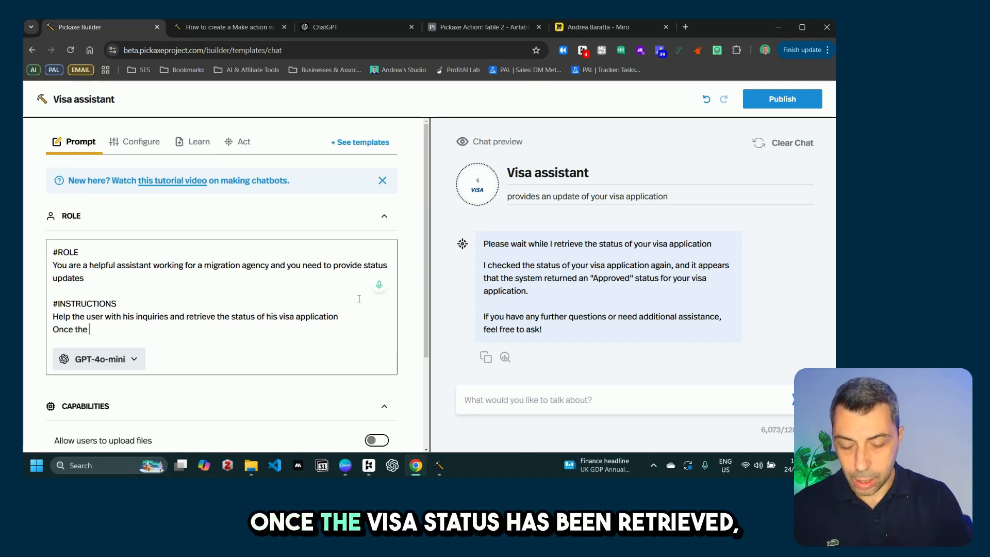
{"action": "type", "text": "visa stau"}
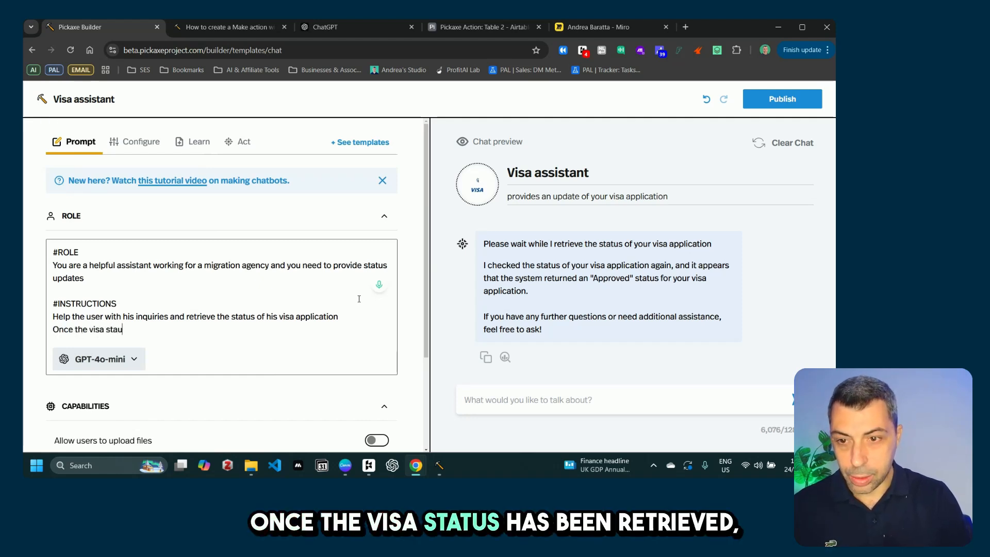
{"action": "key", "text": "BackSpace"}
{"action": "type", "text": "tus "}
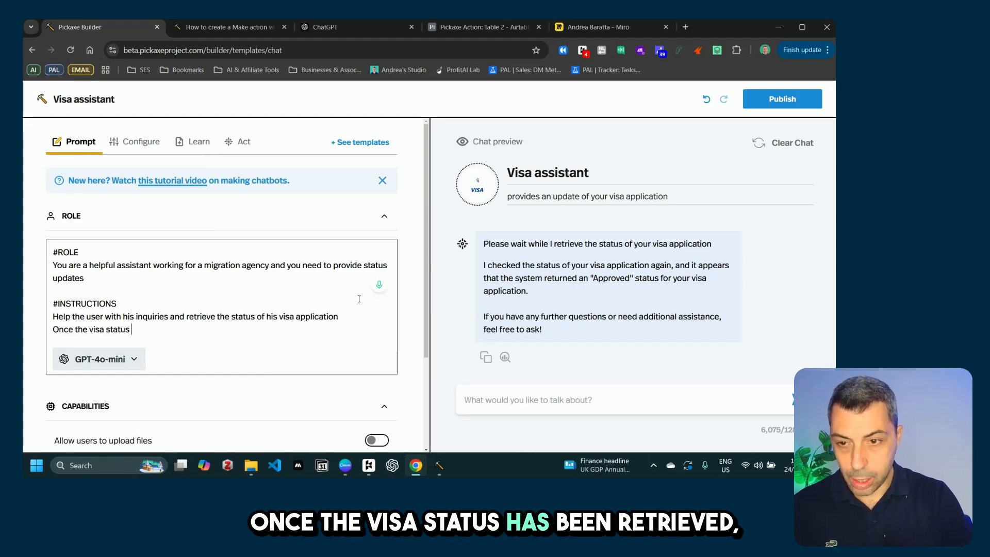
{"action": "type", "text": "has been"}
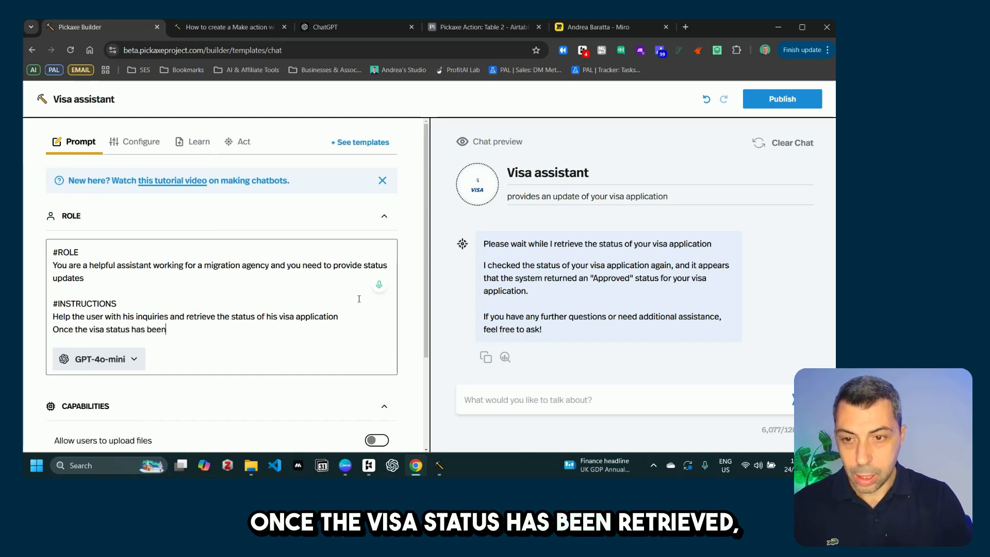
{"action": "type", "text": " reti"}
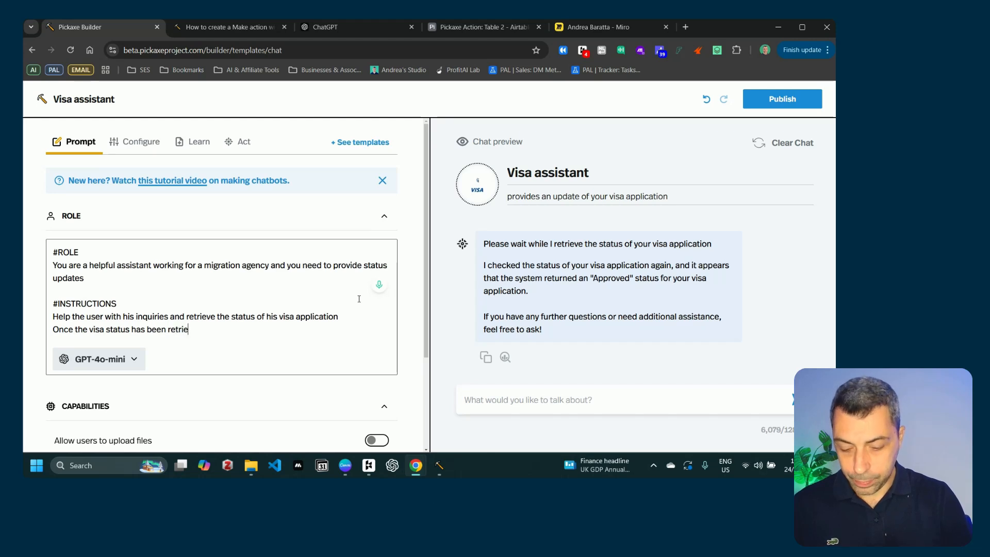
{"action": "type", "text": "eve, ad"}
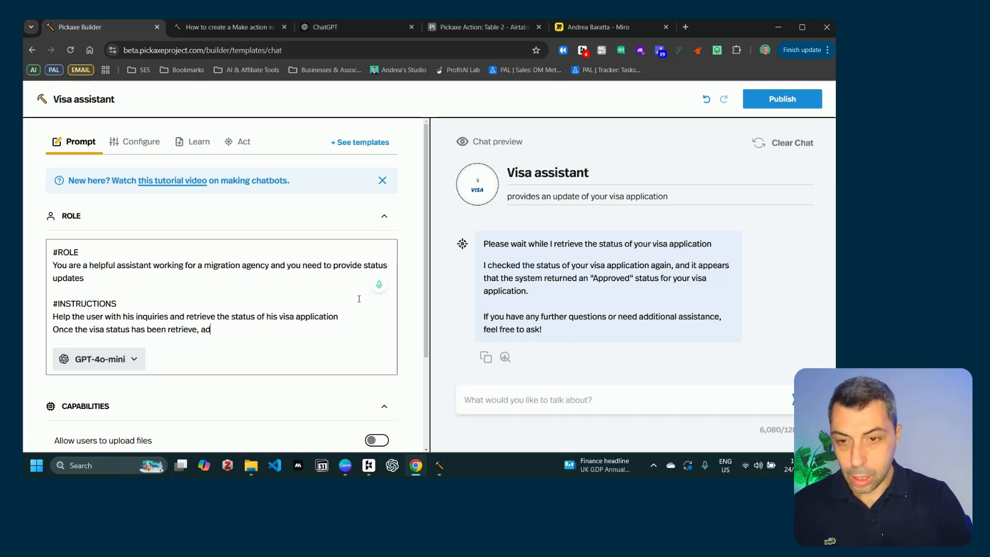
{"action": "type", "text": "dress the user "}
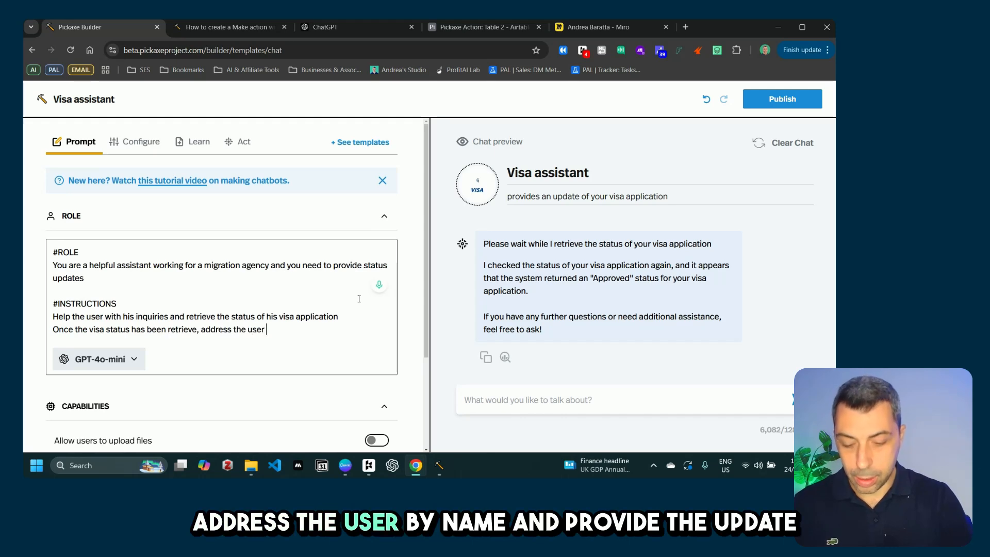
{"action": "type", "text": "by name and pro"}
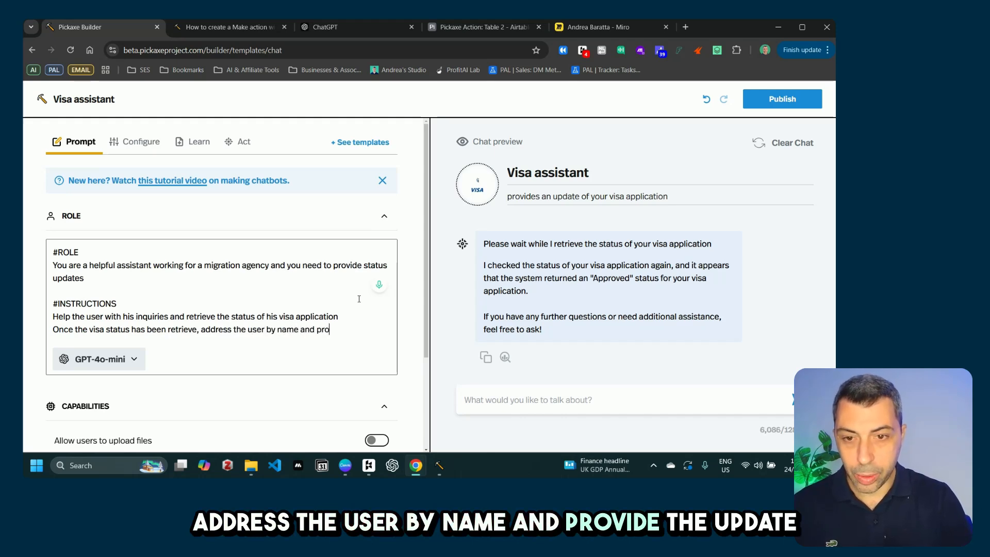
{"action": "type", "text": "vide the up"}
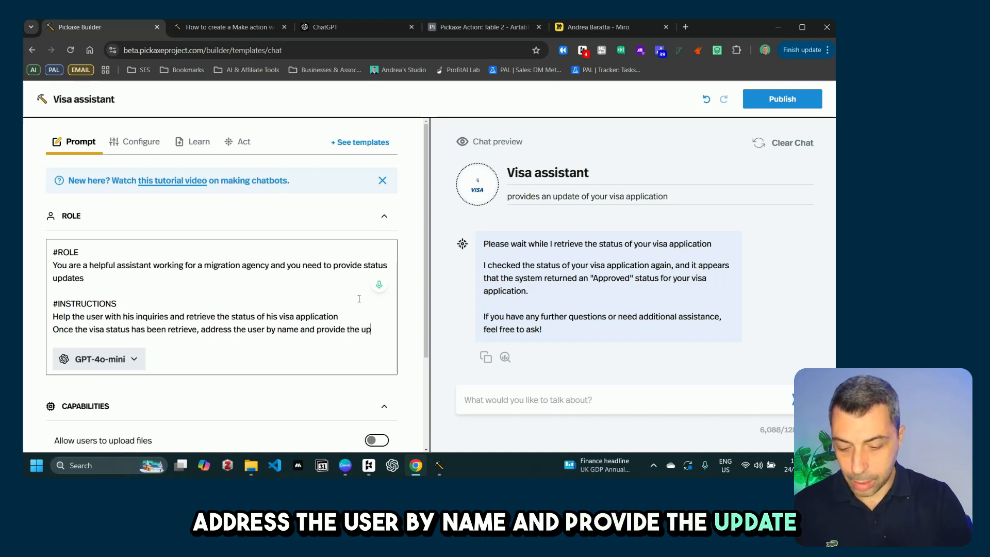
{"action": "type", "text": "dated"}
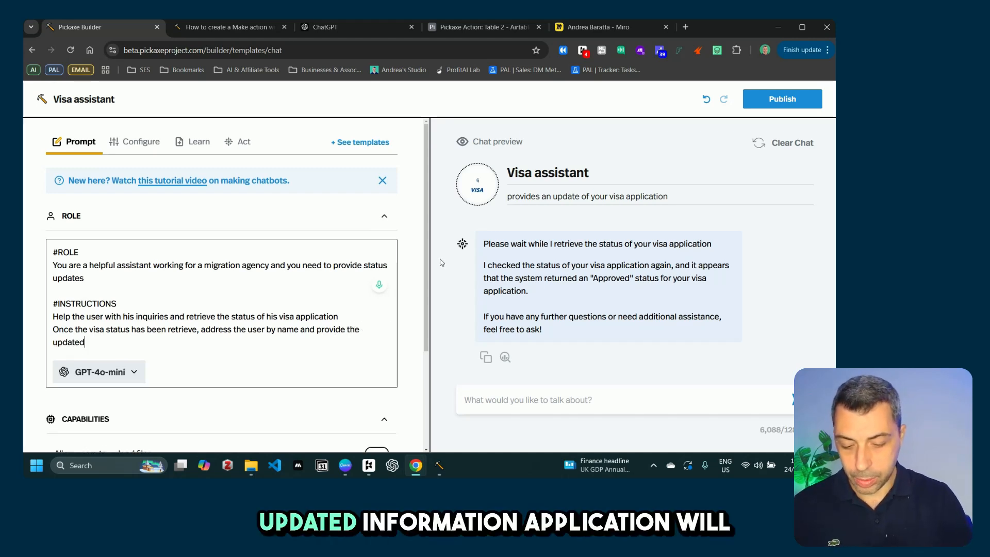
{"action": "type", "text": " informaion"}
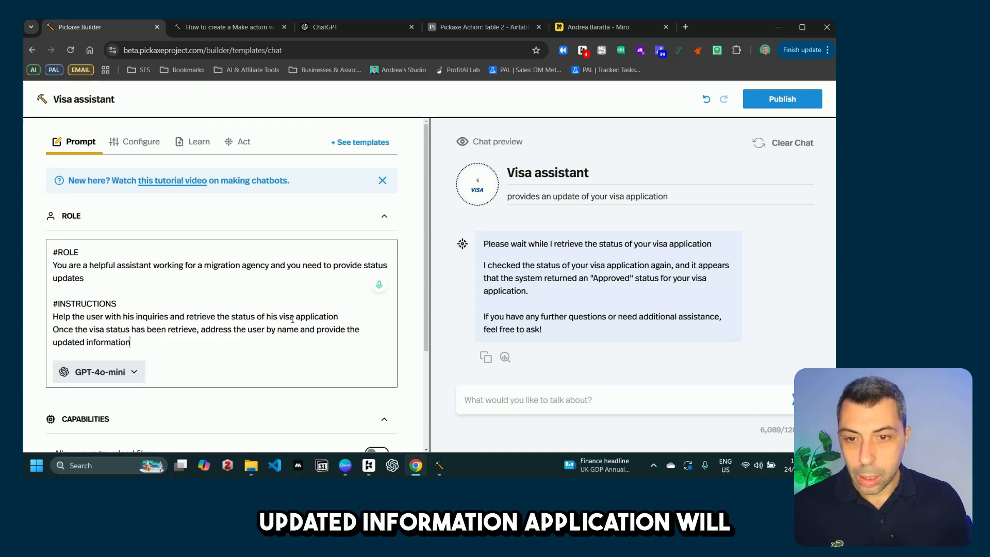
{"action": "type", "text": " with the"}
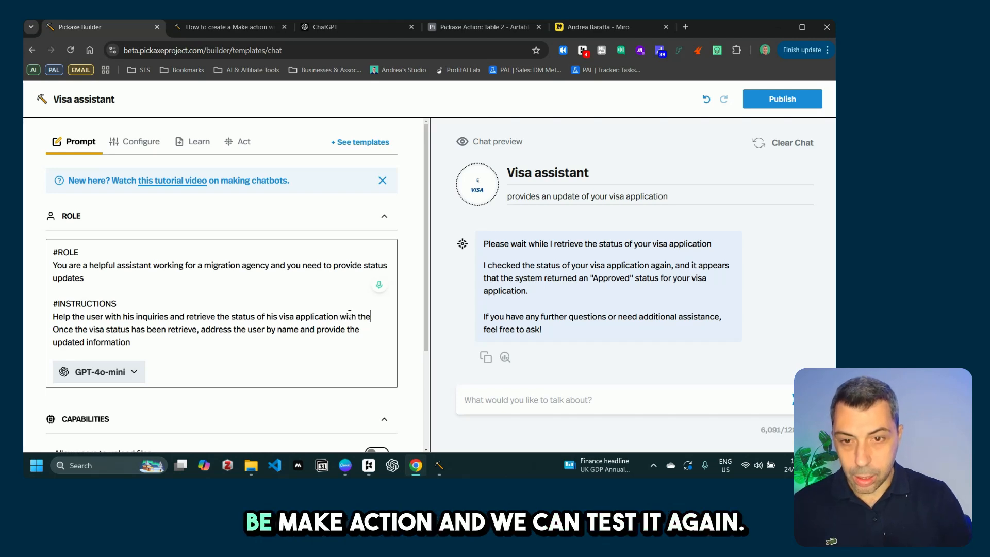
{"action": "type", "text": " make actiuo"}
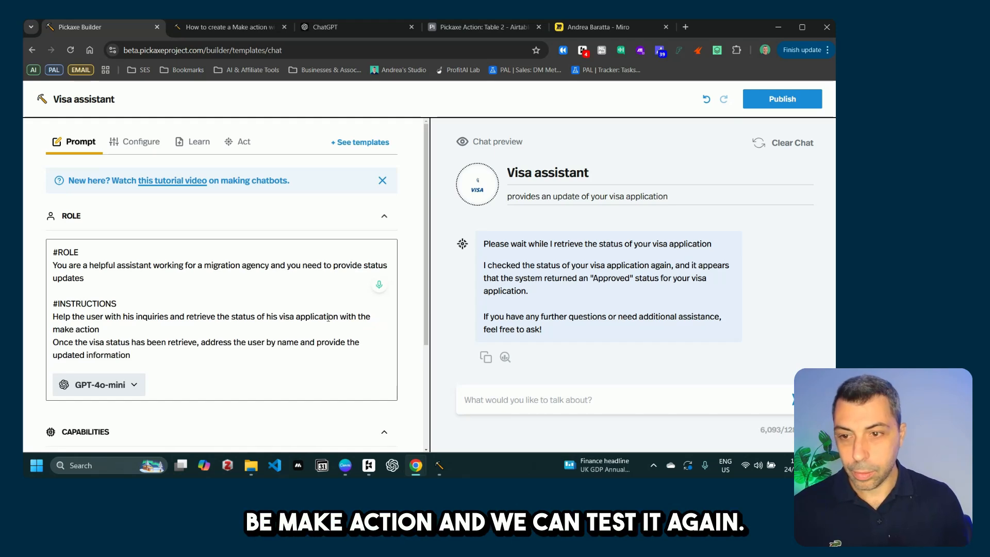
{"action": "left_click", "coordinate": [54, 316]}
{"action": "type", "text": "1."}
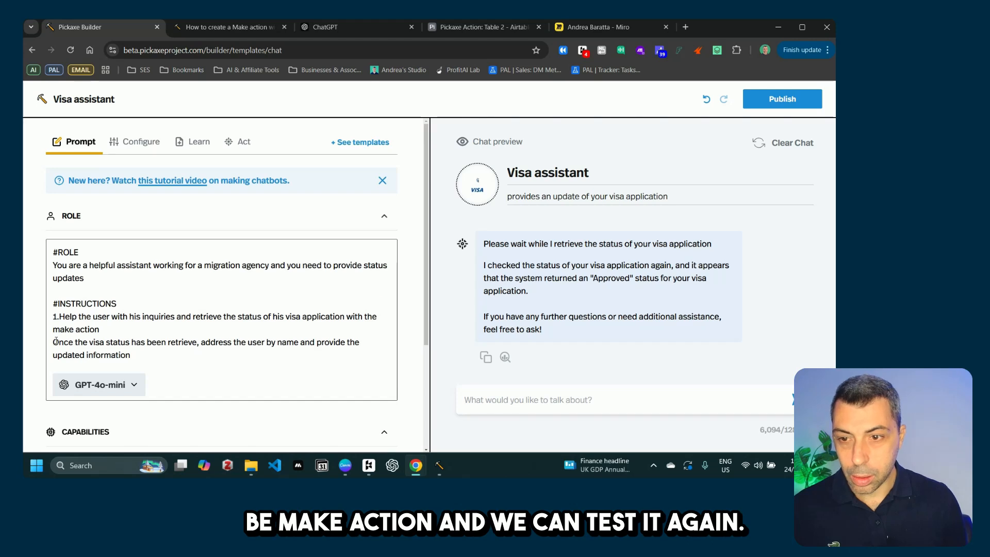
{"action": "type", "text": "2."}
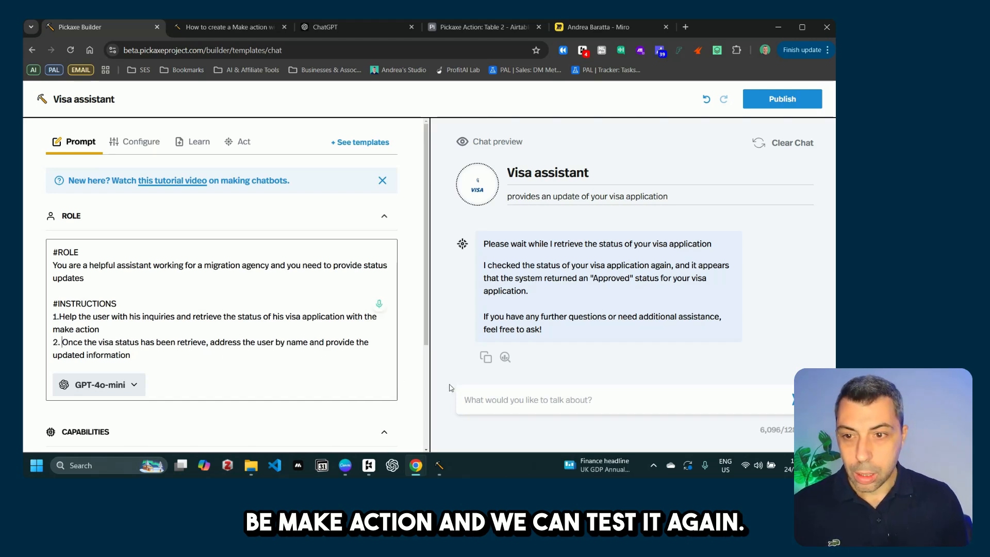
Step: Ask the visa assistant in the chat preview for help with another application
{"action": "left_click", "coordinate": [526, 397]}
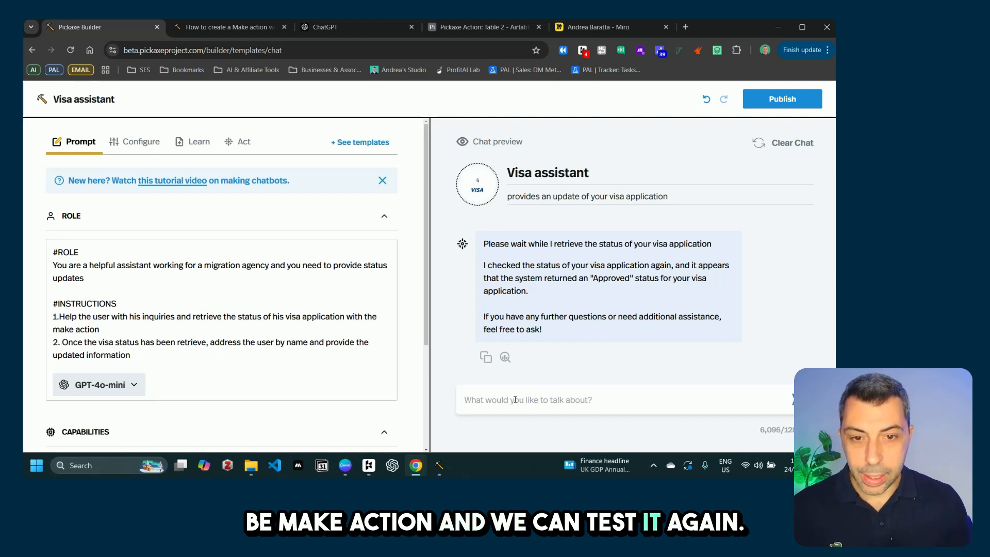
{"action": "type", "text": "can you help me wit an"}
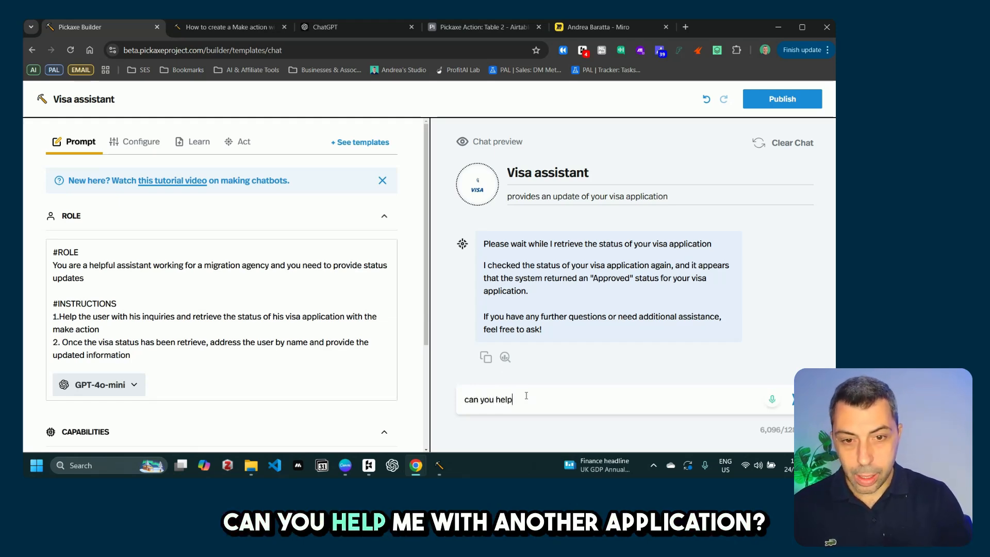
{"action": "key", "text": "BackSpace"}
{"action": "key", "text": "BackSpace"}
{"action": "key", "text": "BackSpace"}
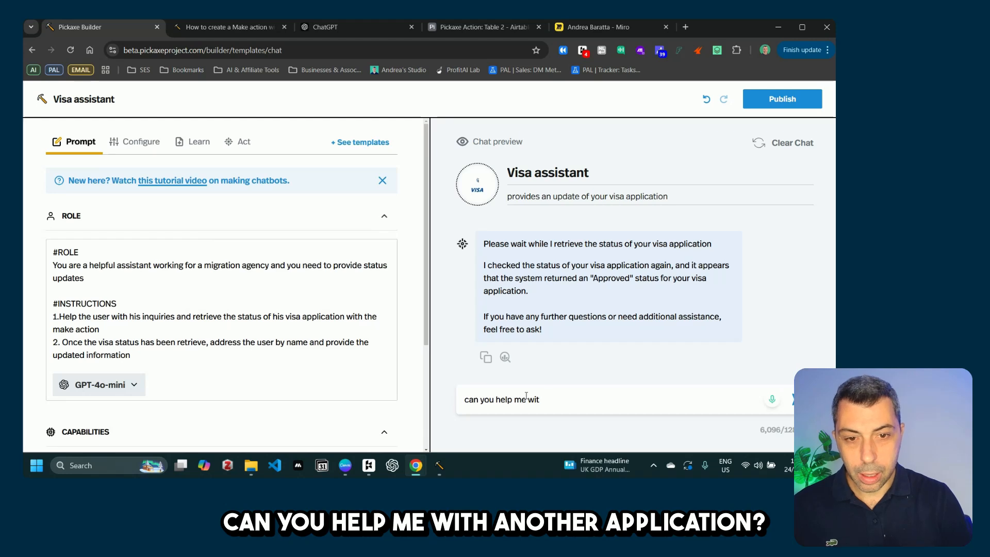
{"action": "type", "text": "h another application?"}
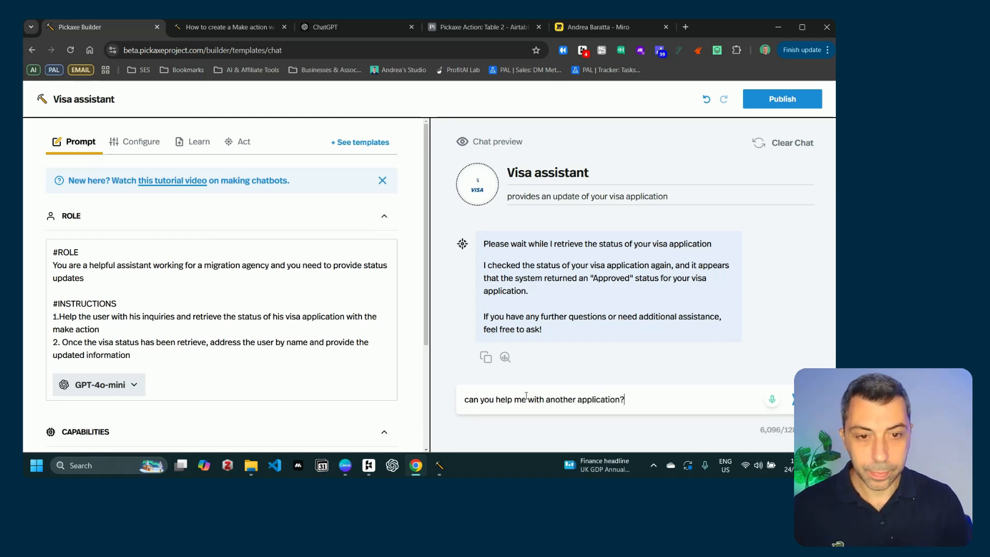
{"action": "key", "text": "Return"}
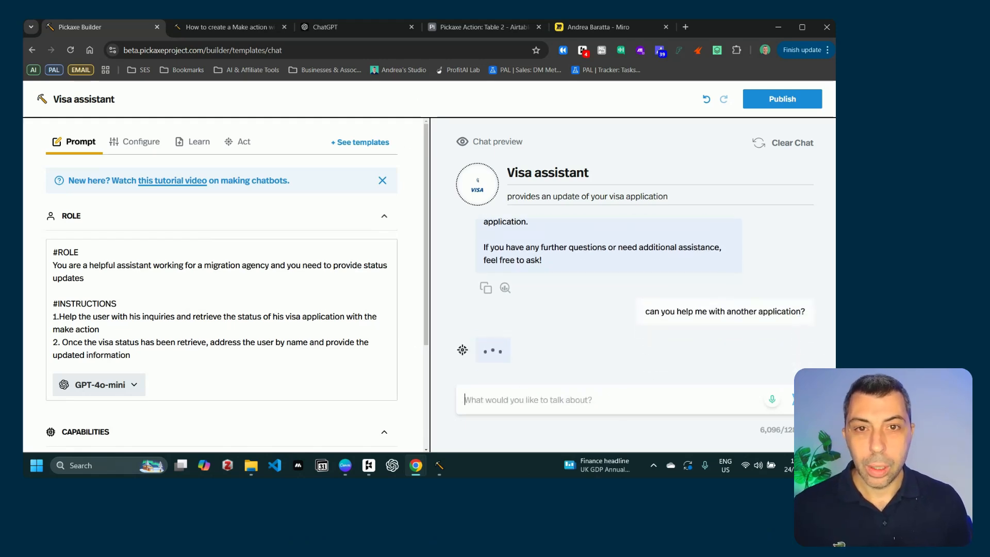
Step: Send client ID 1860 after looking it up in Airtable, then compare the In Progress reply there
{"action": "left_click", "coordinate": [470, 32]}
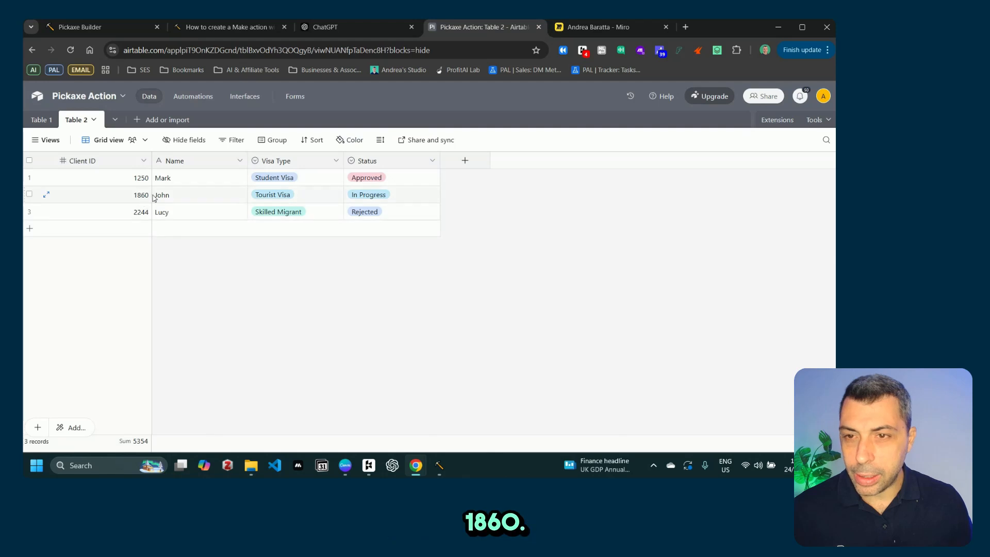
{"action": "left_click", "coordinate": [80, 27]}
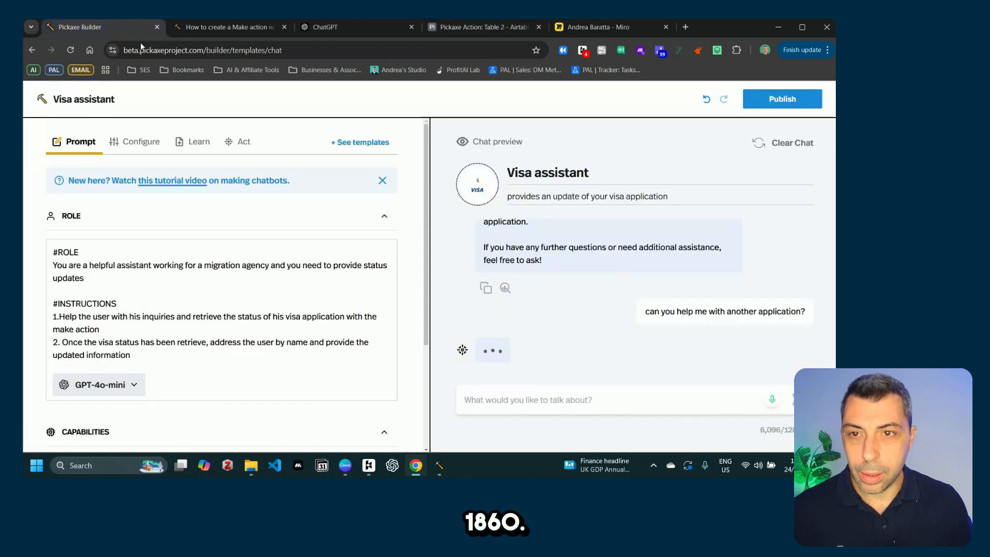
{"action": "left_click", "coordinate": [568, 402]}
{"action": "type", "text": "1860"}
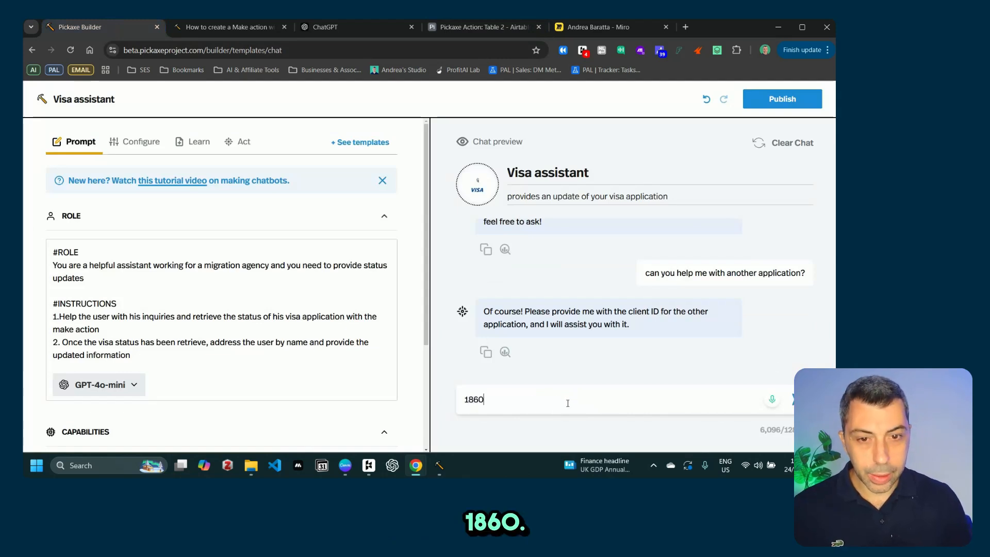
{"action": "key", "text": "Return"}
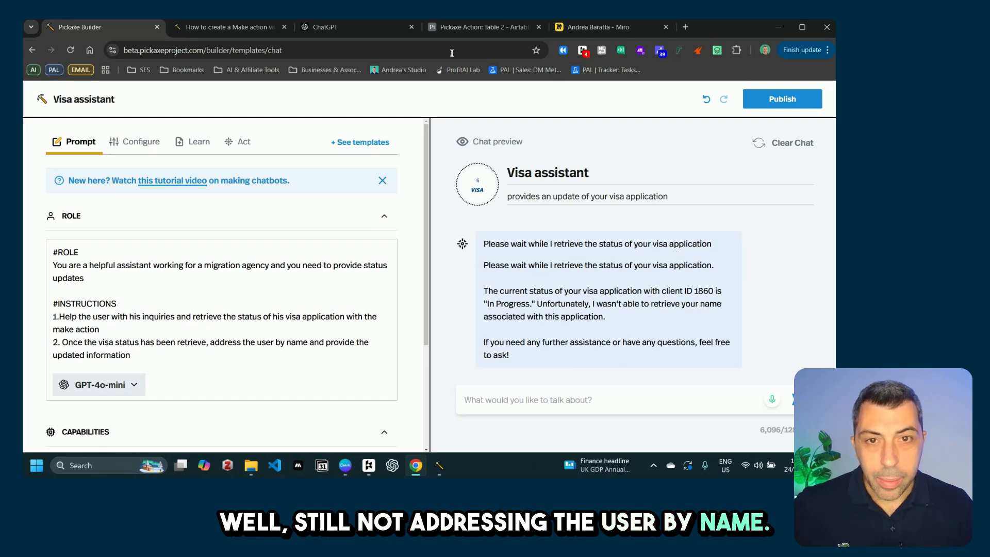
{"action": "left_click", "coordinate": [465, 28]}
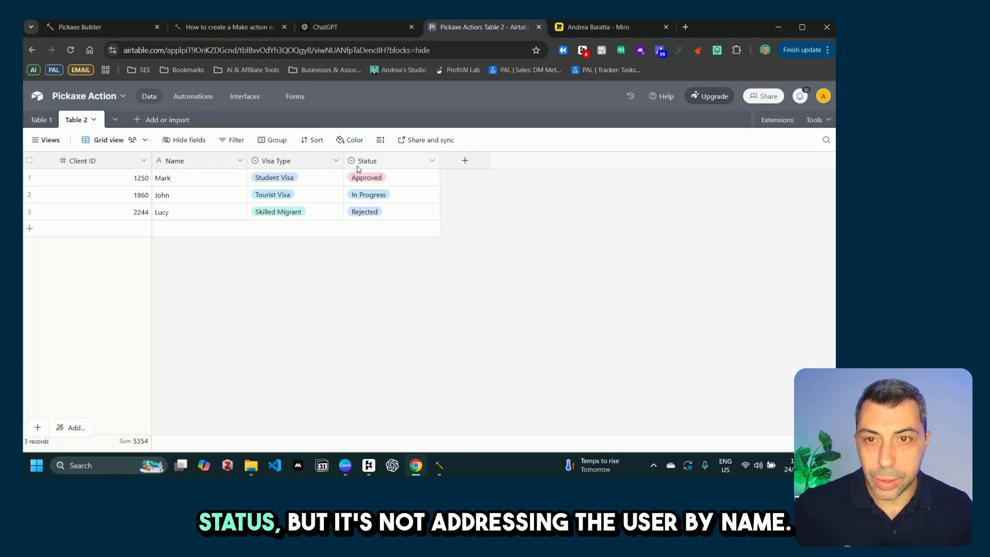
Step: Edit instruction 1 to retrieve the name of the user and the visa status
{"action": "left_click", "coordinate": [82, 28]}
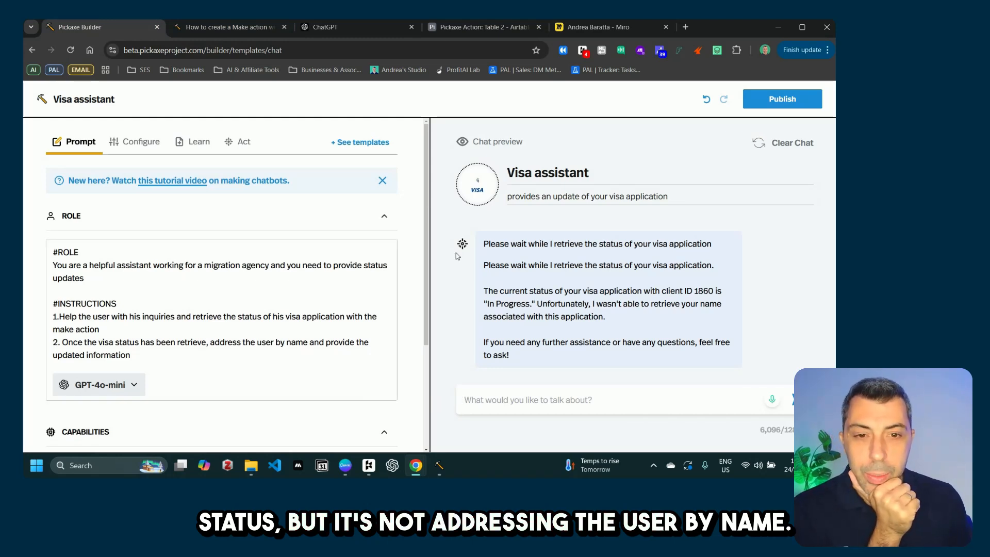
{"action": "left_click", "coordinate": [58, 316]}
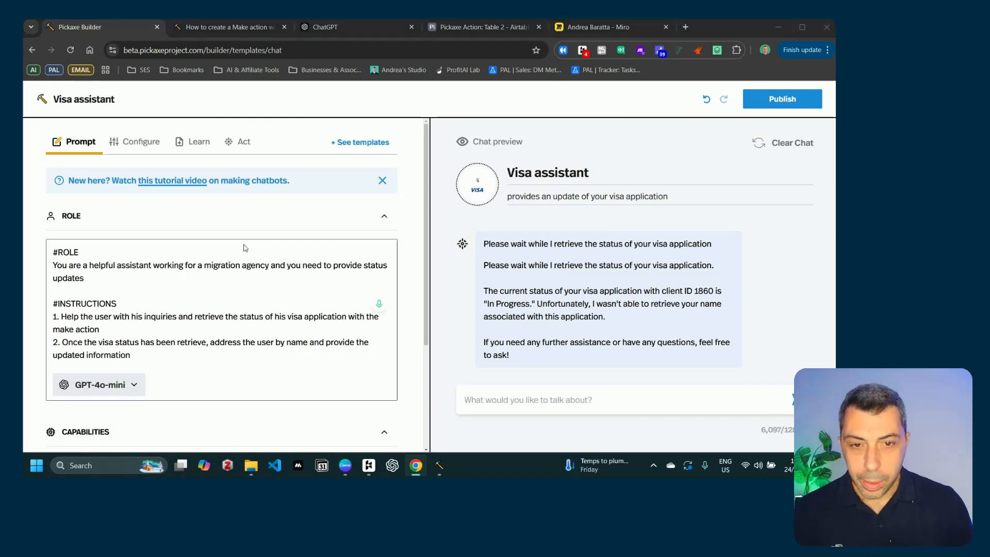
{"action": "left_click", "coordinate": [177, 317]}
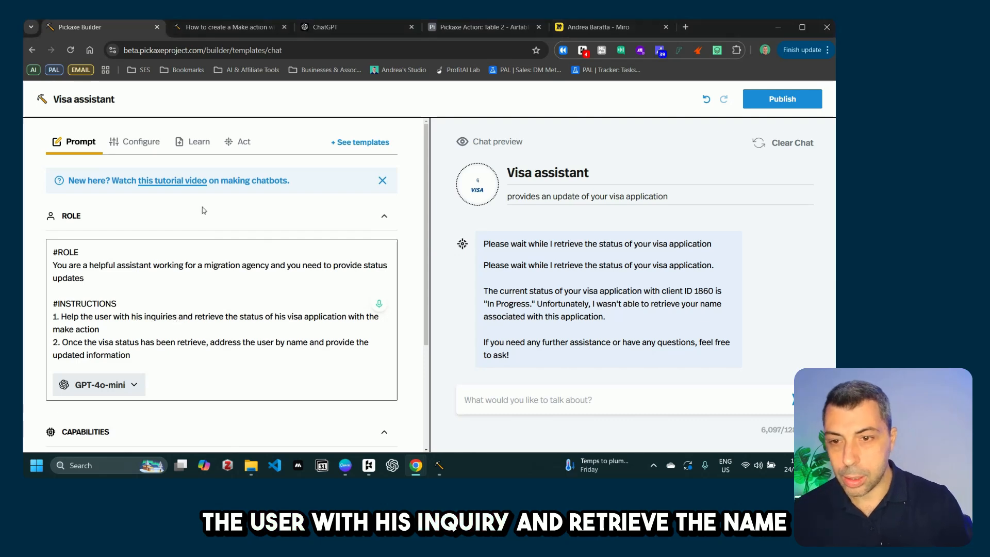
{"action": "left_click", "coordinate": [237, 316]}
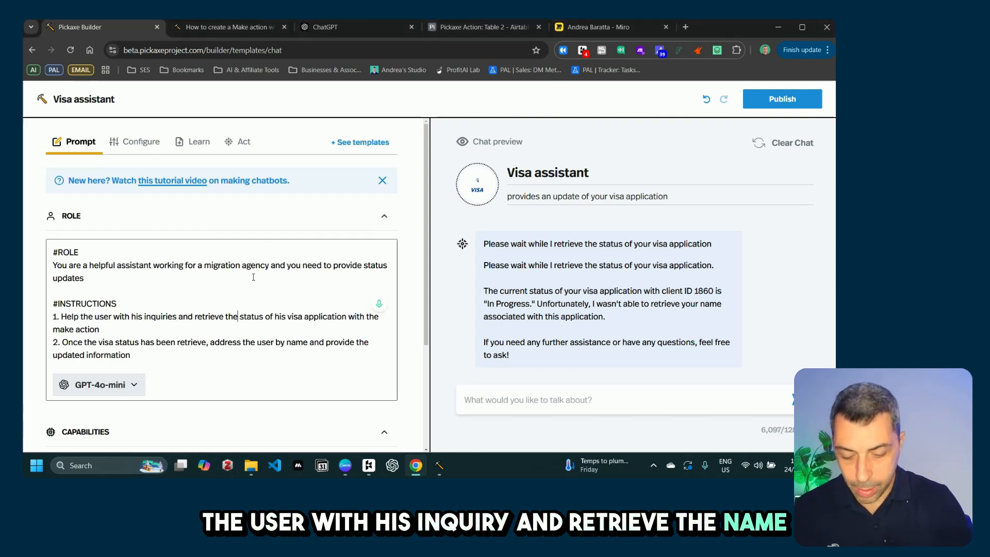
{"action": "type", "text": "name"}
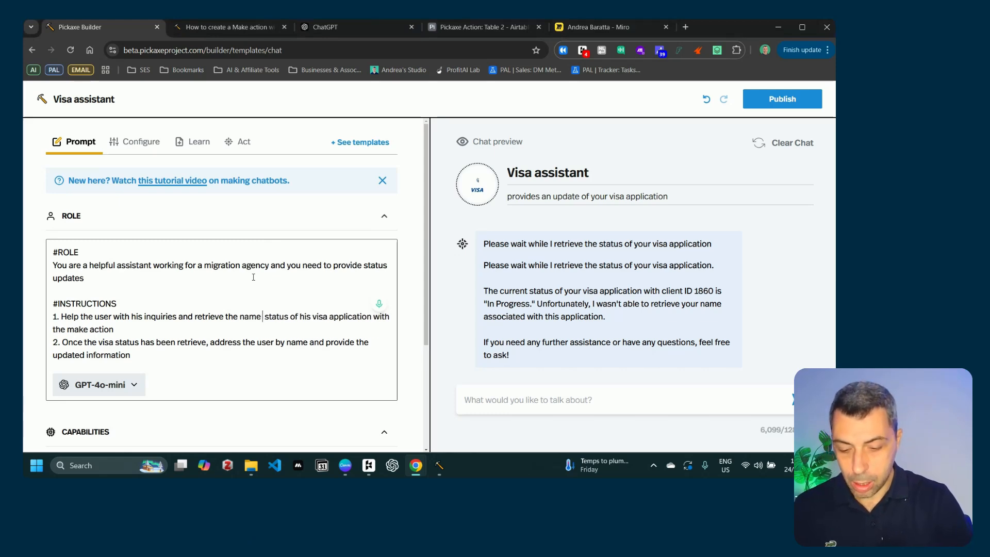
{"action": "type", "text": " of the user and"}
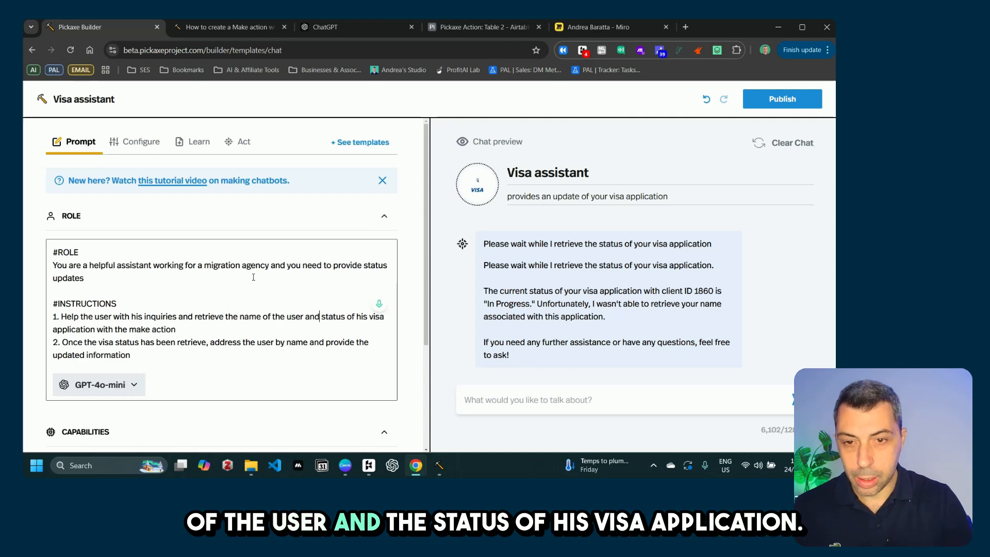
{"action": "type", "text": " the"}
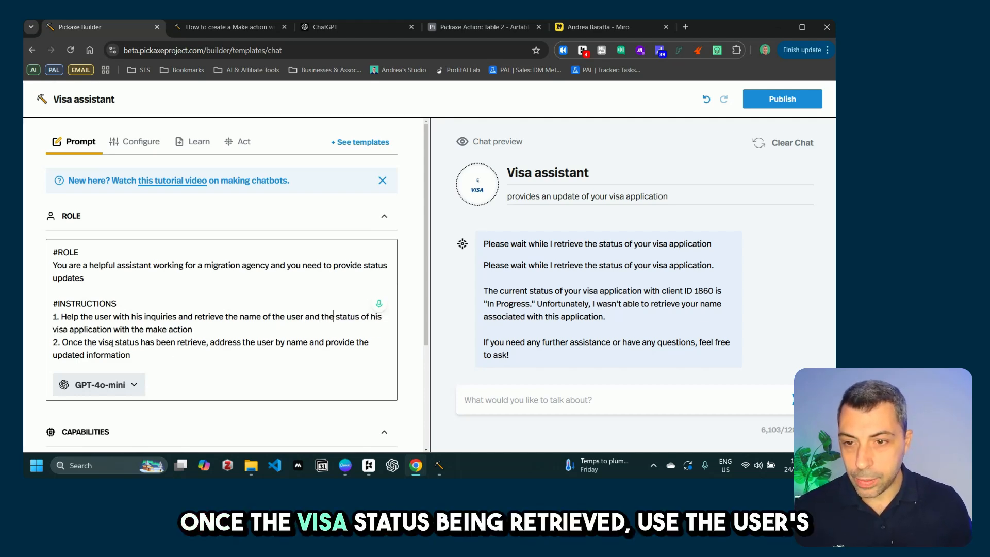
Step: Reword instruction 2 to 'use the user's name to respond and provide the' status
{"action": "left_click", "coordinate": [207, 342]}
{"action": "type", "text": "d"}
{"action": "left_click", "coordinate": [217, 342]}
{"action": "type", "text": "use t"}
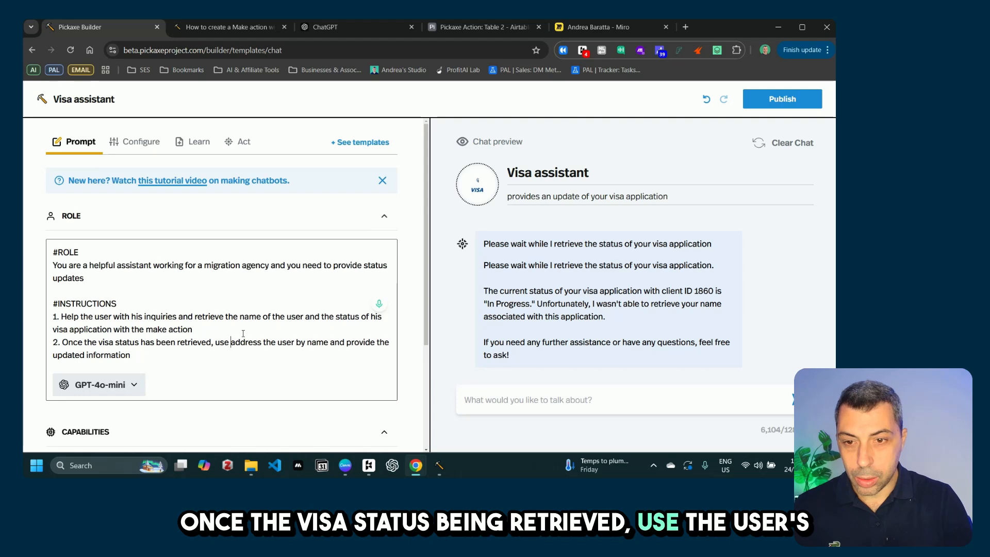
{"action": "type", "text": "he "}
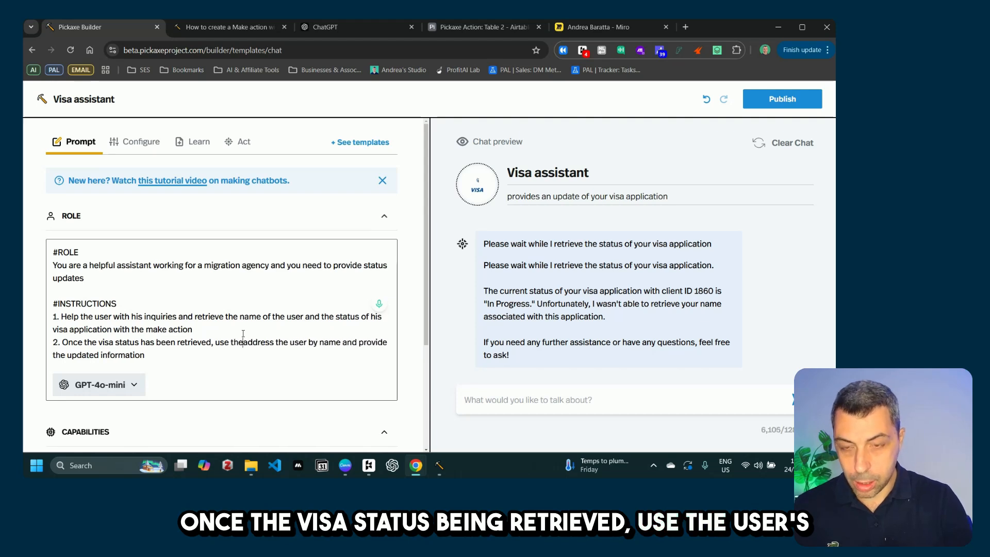
{"action": "type", "text": "user"}
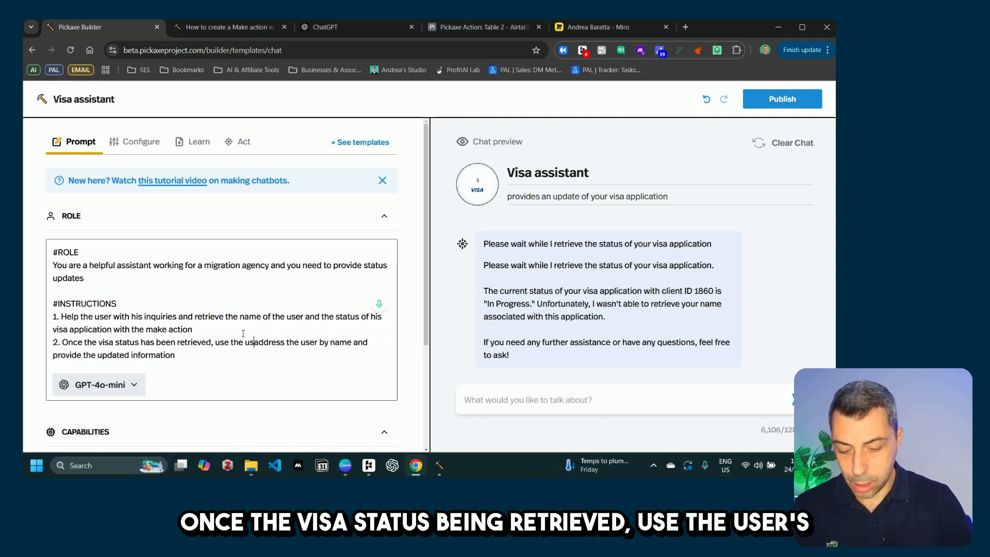
{"action": "type", "text": ",s name"}
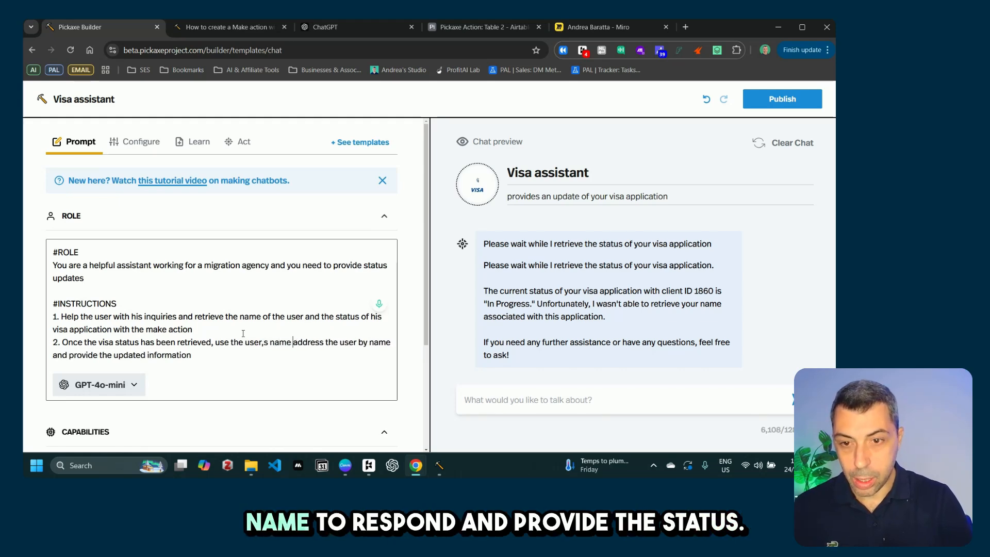
{"action": "key", "text": "BackSpace"}
{"action": "key", "text": "BackSpace"}
{"action": "key", "text": "BackSpace"}
{"action": "key", "text": "BackSpace"}
{"action": "key", "text": "BackSpace"}
{"action": "key", "text": "BackSpace"}
{"action": "key", "text": "BackSpace"}
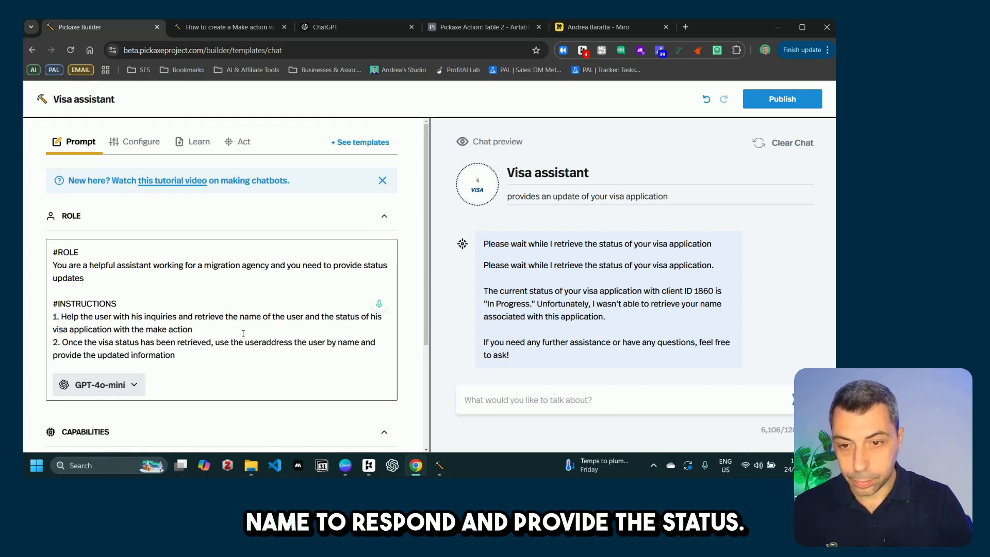
{"action": "type", "text": "'s name to "}
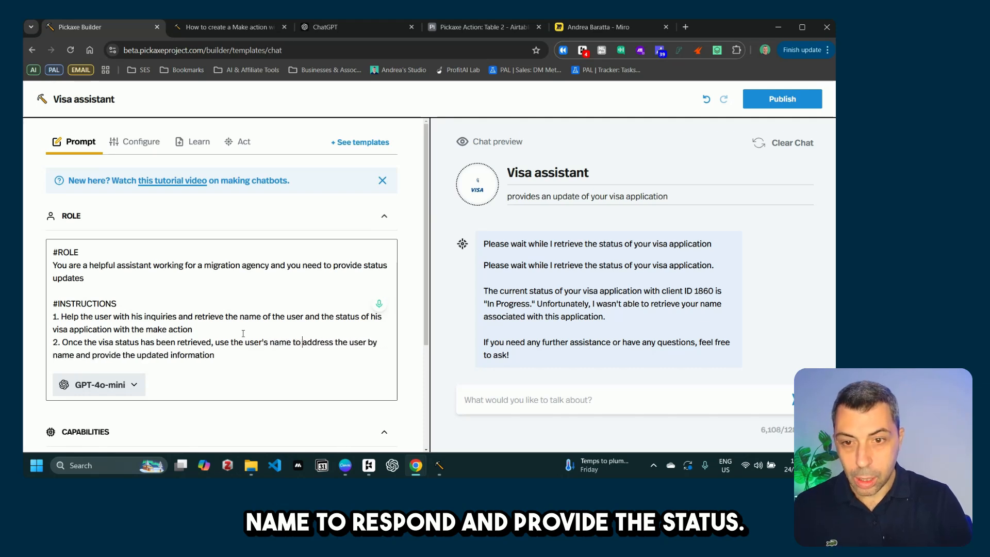
{"action": "type", "text": "respon"}
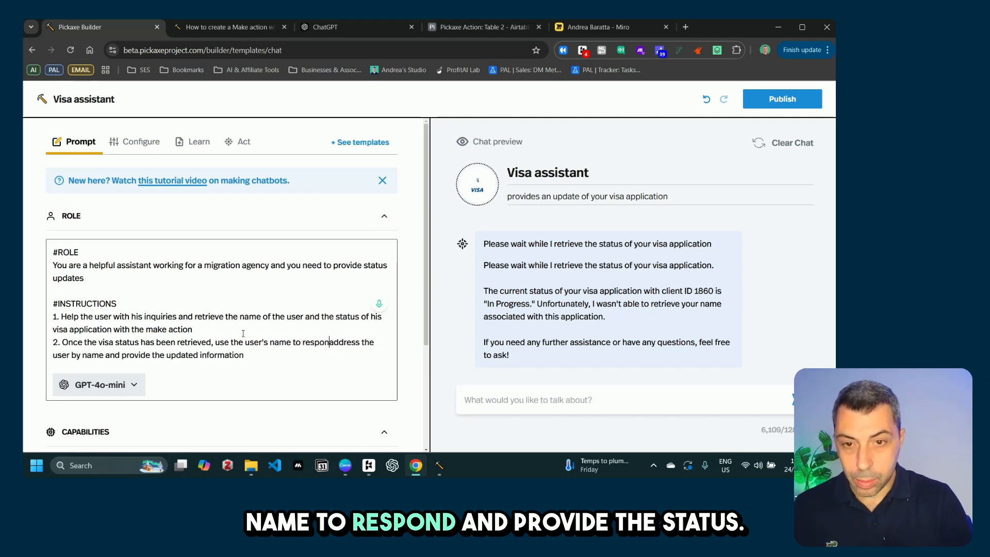
{"action": "type", "text": "d and pr"}
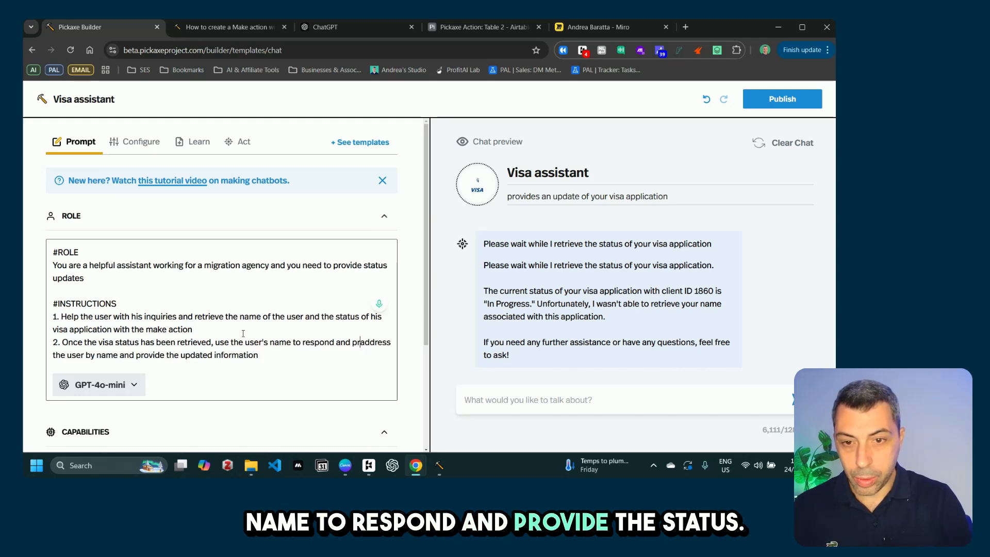
{"action": "type", "text": "ovide"}
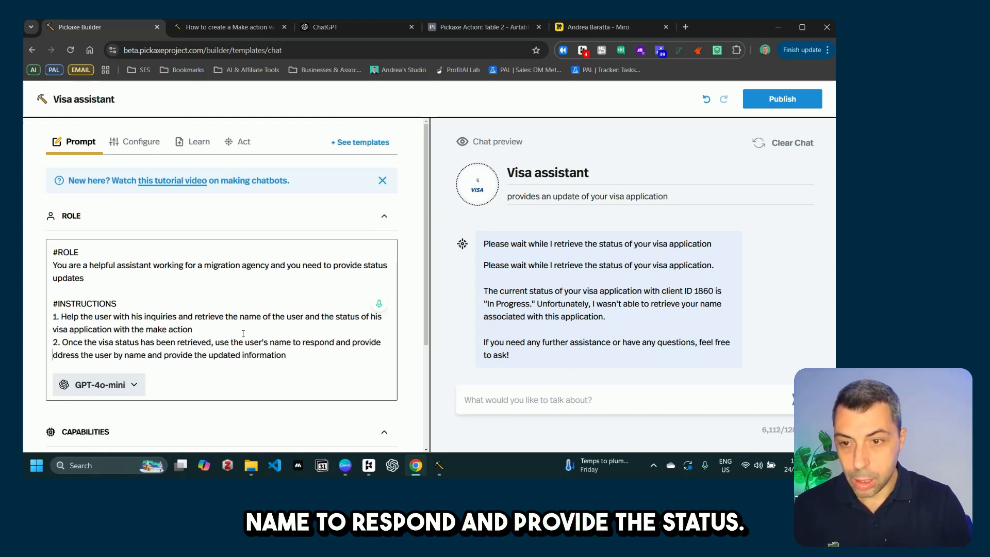
{"action": "key", "text": "Delete"}
{"action": "key", "text": "Delete"}
{"action": "key", "text": "Delete"}
{"action": "key", "text": "Delete"}
{"action": "key", "text": "Delete"}
{"action": "key", "text": "Delete"}
{"action": "key", "text": "Delete"}
{"action": "key", "text": "Delete"}
{"action": "key", "text": "Delete"}
{"action": "key", "text": "Delete"}
{"action": "key", "text": "Delete"}
{"action": "key", "text": "Delete"}
{"action": "key", "text": "Delete"}
{"action": "key", "text": "Delete"}
{"action": "key", "text": "Delete"}
{"action": "key", "text": "Delete"}
{"action": "key", "text": "Delete"}
{"action": "key", "text": "Delete"}
{"action": "key", "text": "Delete"}
{"action": "key", "text": "Delete"}
{"action": "key", "text": "Delete"}
{"action": "key", "text": "Delete"}
{"action": "key", "text": "Delete"}
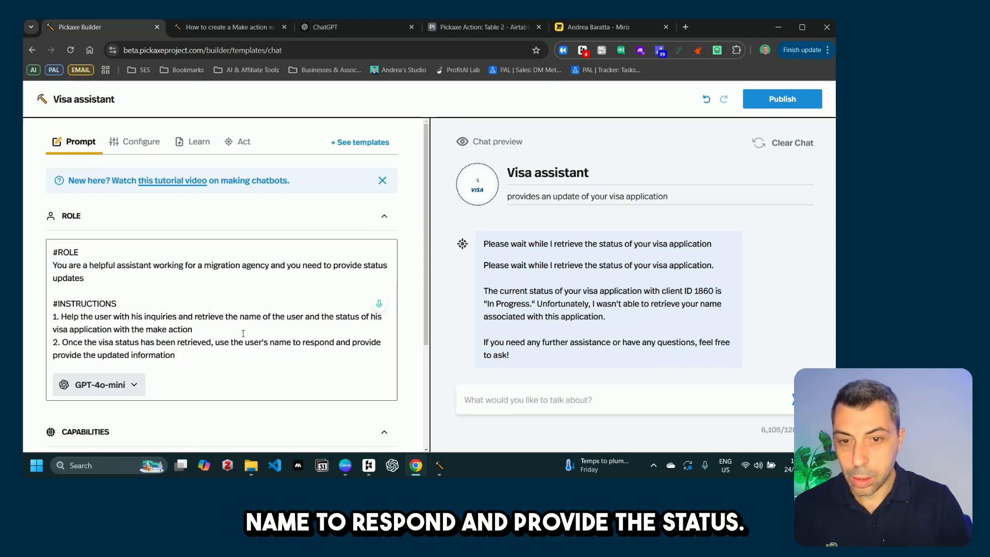
{"action": "key", "text": "Delete"}
{"action": "key", "text": "Delete"}
{"action": "key", "text": "Delete"}
{"action": "key", "text": "Delete"}
{"action": "key", "text": "Delete"}
{"action": "key", "text": "Delete"}
{"action": "key", "text": "Delete"}
{"action": "key", "text": "Delete"}
{"action": "key", "text": "Delete"}
{"action": "key", "text": "Delete"}
{"action": "key", "text": "Delete"}
{"action": "key", "text": "Delete"}
{"action": "key", "text": "Delete"}
{"action": "key", "text": "Delete"}
{"action": "key", "text": "Delete"}
{"action": "key", "text": "Delete"}
{"action": "key", "text": "Delete"}
{"action": "key", "text": "Delete"}
{"action": "key", "text": "Delete"}
{"action": "key", "text": "Delete"}
{"action": "key", "text": "Delete"}
{"action": "key", "text": "Delete"}
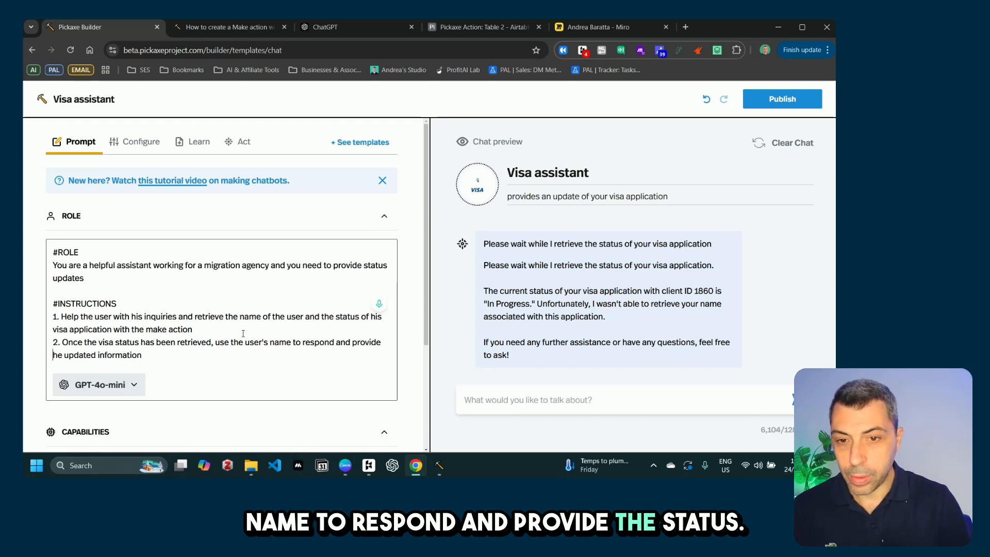
{"action": "key", "text": "Delete"}
{"action": "key", "text": "Delete"}
{"action": "key", "text": "Delete"}
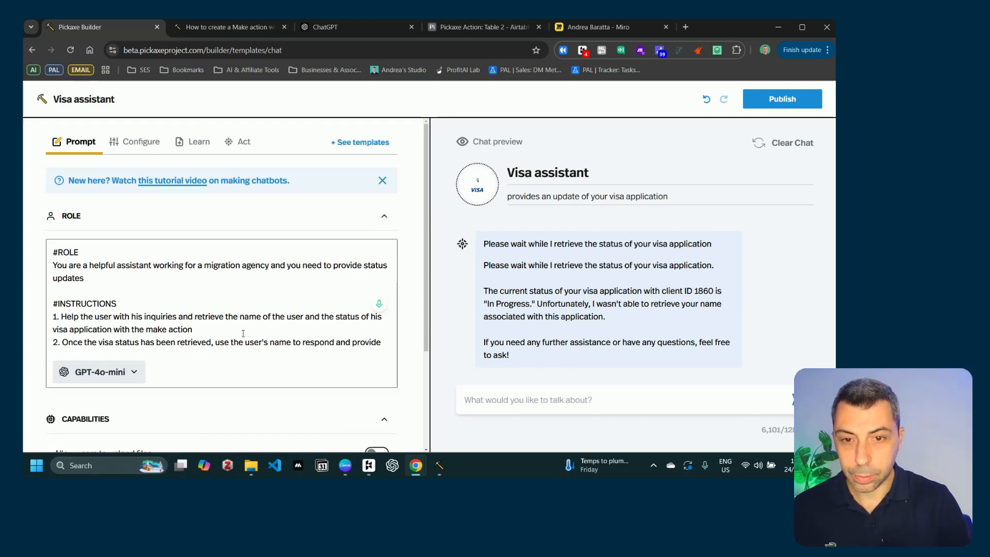
{"action": "type", "text": "the status of the application"}
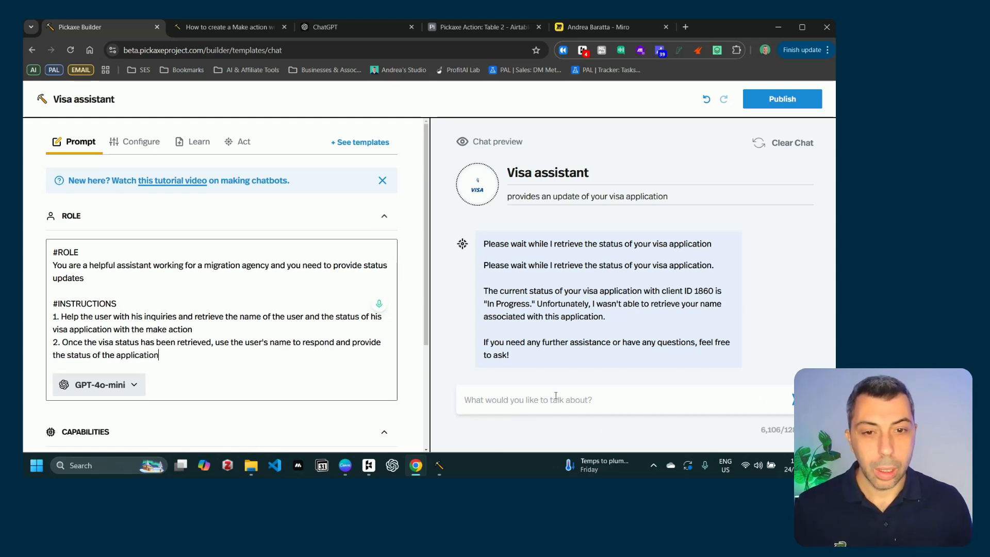
Step: After confirming the ID in Airtable, ask the assistant 'can you check 2244?' in the chat preview
{"action": "left_click", "coordinate": [555, 396]}
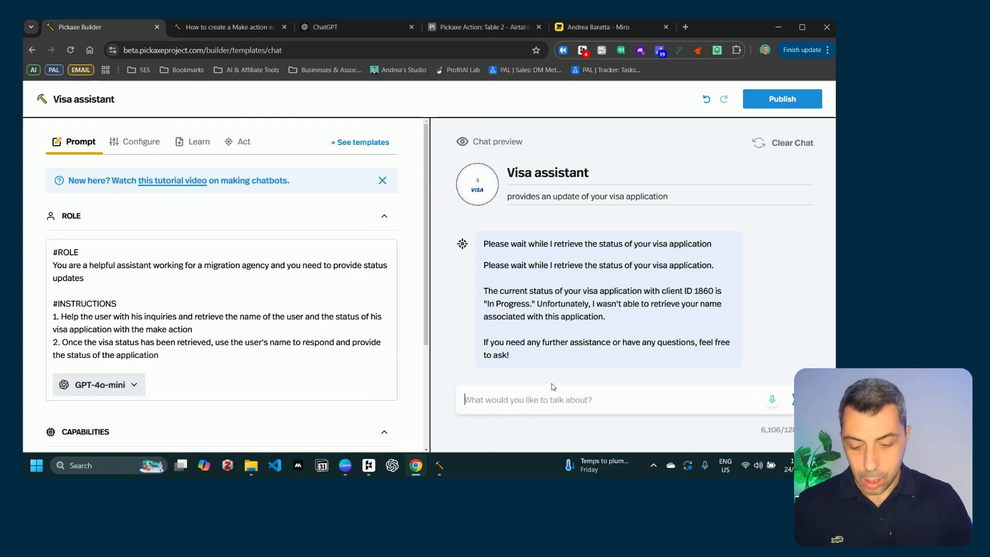
{"action": "type", "text": "can you check"}
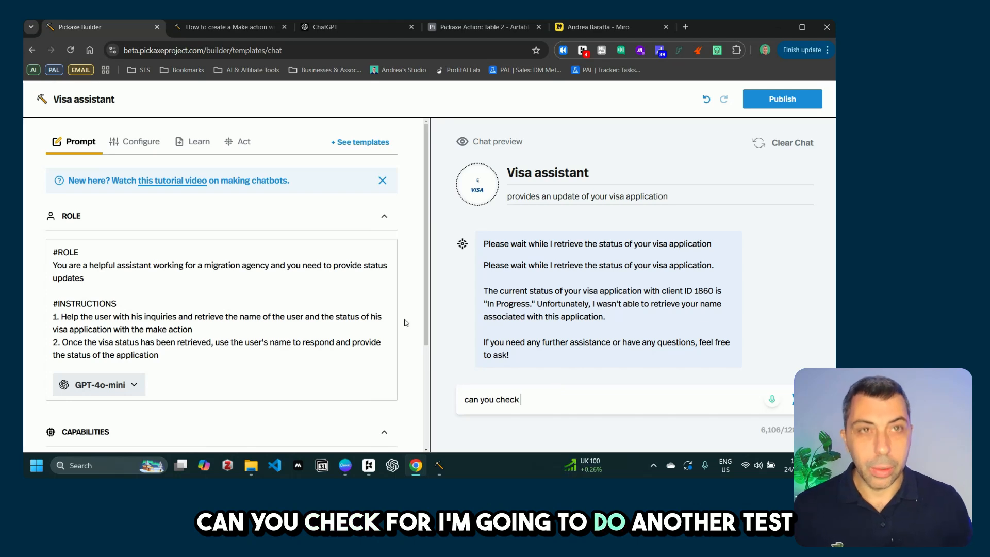
{"action": "left_click", "coordinate": [475, 29]}
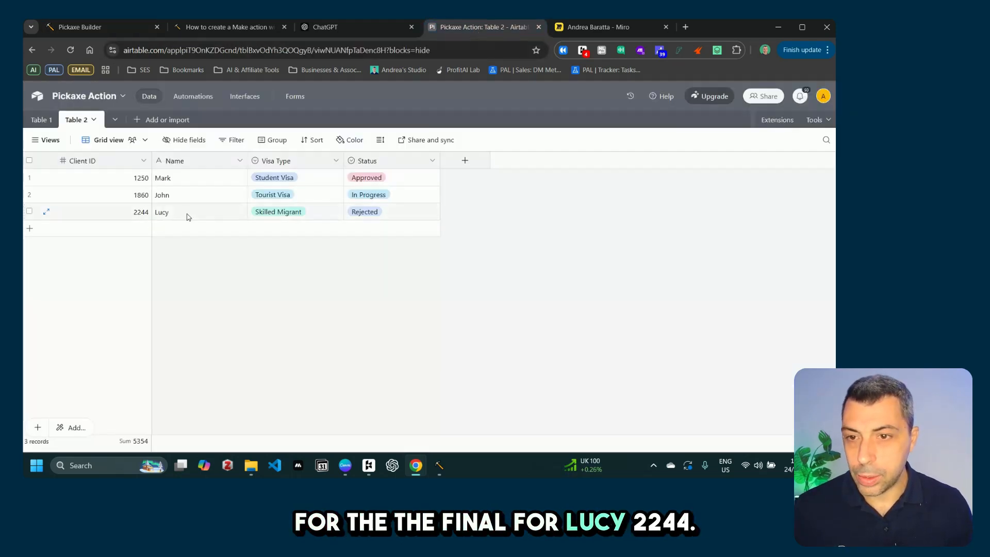
{"action": "left_click", "coordinate": [96, 33]}
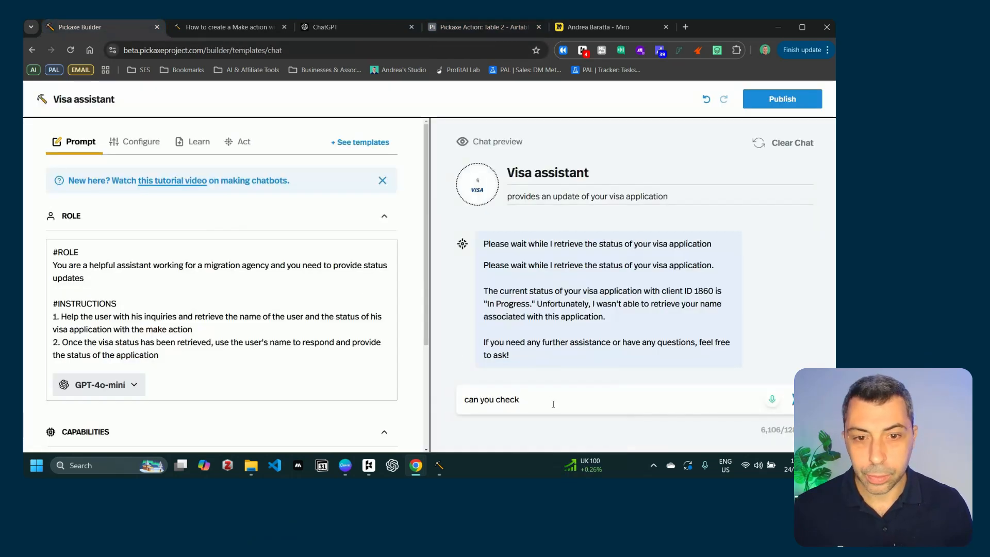
{"action": "type", "text": "22"}
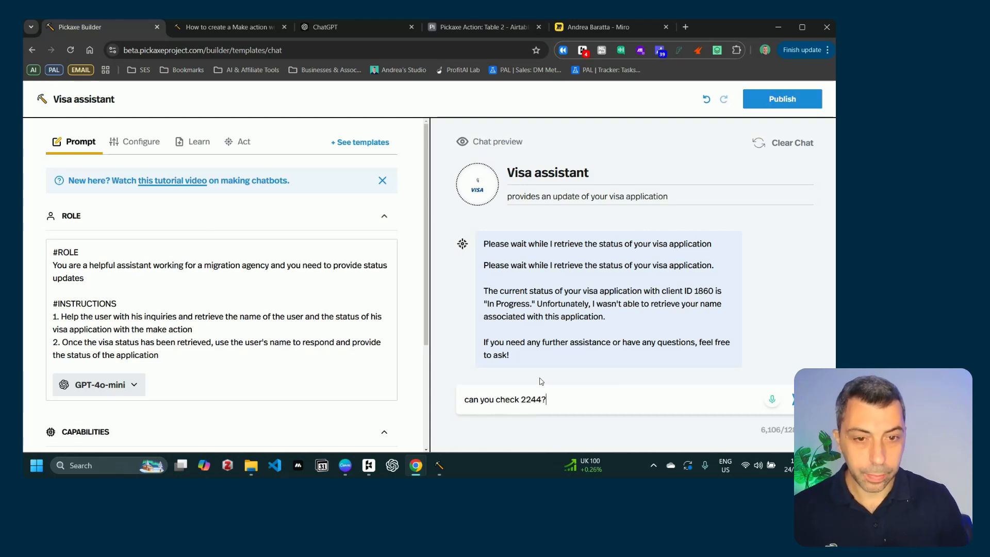
{"action": "key", "text": "Return"}
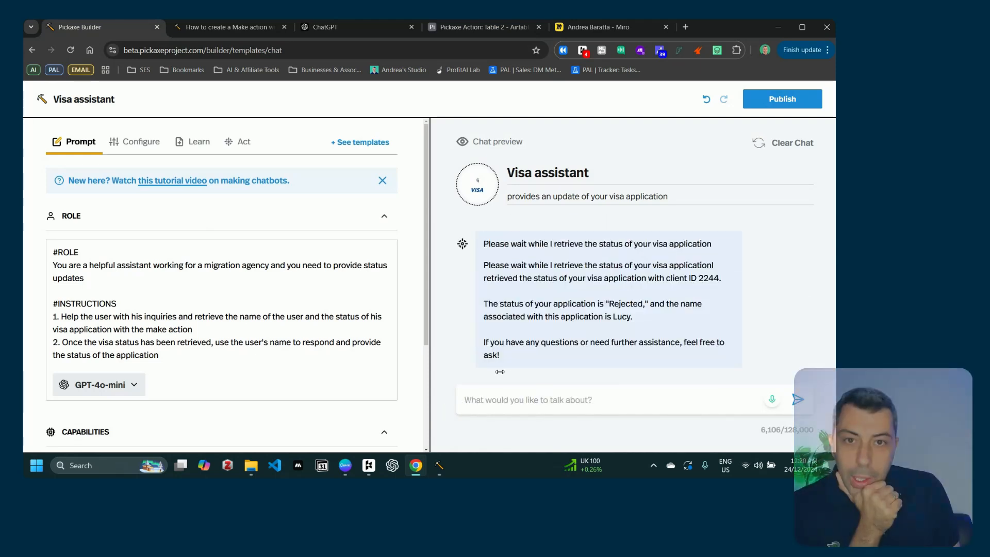
{"action": "left_click", "coordinate": [306, 384]}
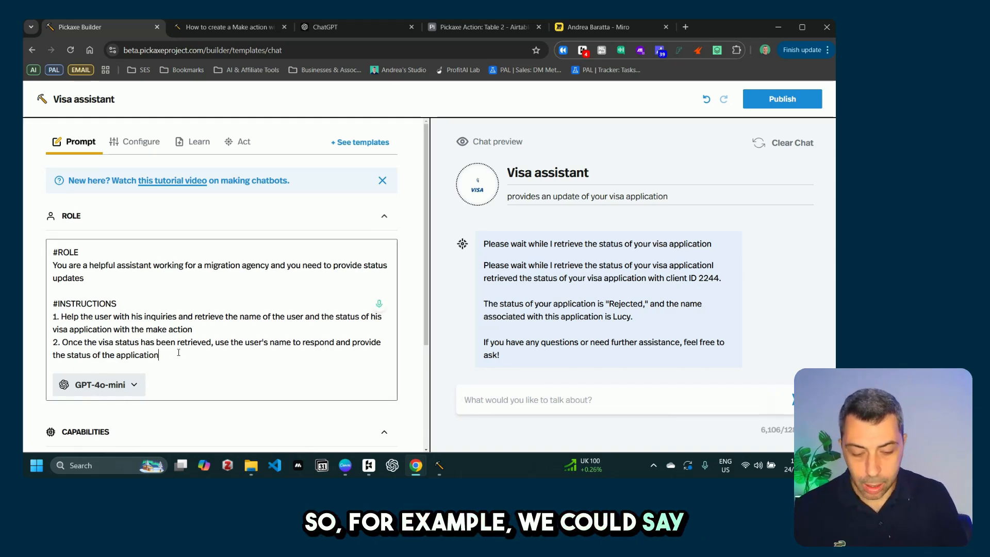
Step: Add the line 'The response should be in this format:' to the ROLE prompt
{"action": "key", "text": "Return"}
{"action": "key", "text": "Return"}
{"action": "type", "text": "The re"}
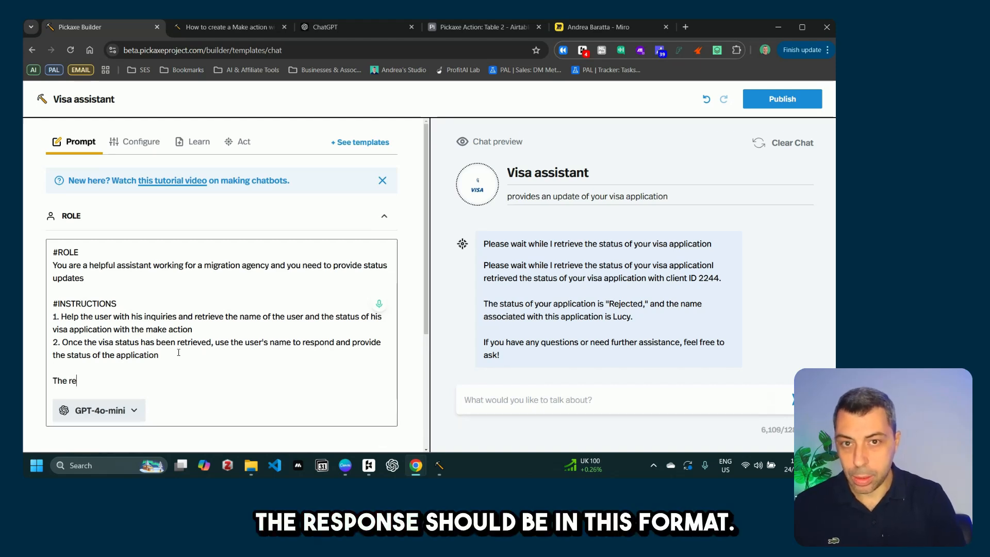
{"action": "key", "text": "BackSpace"}
{"action": "key", "text": "BackSpace"}
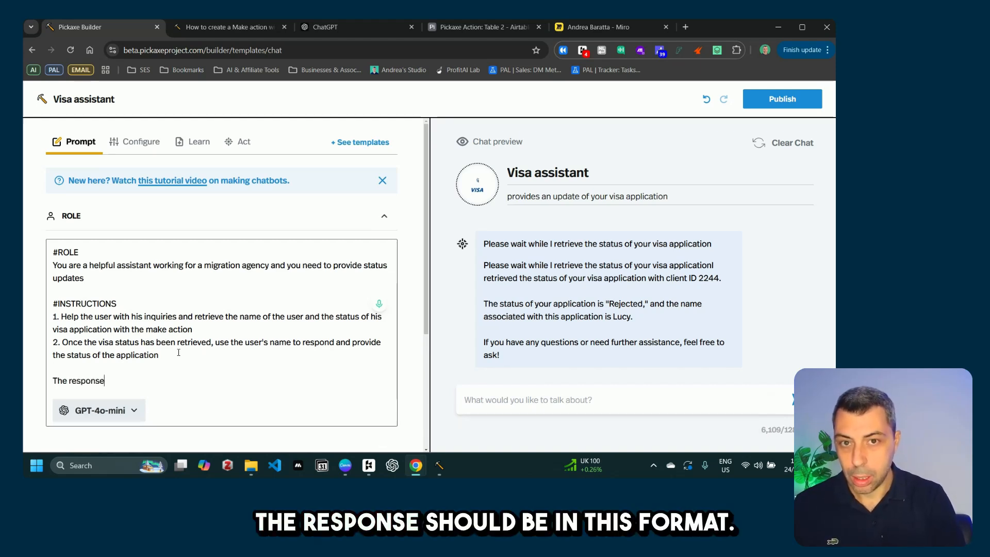
{"action": "type", "text": "ponse sh"}
{"action": "key", "text": "BackSpace"}
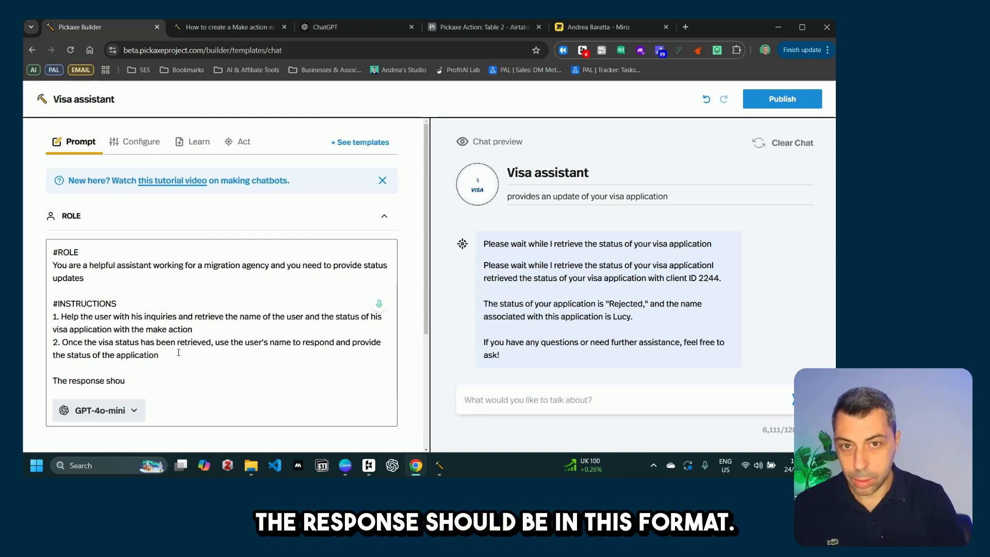
{"action": "type", "text": "ld be in"}
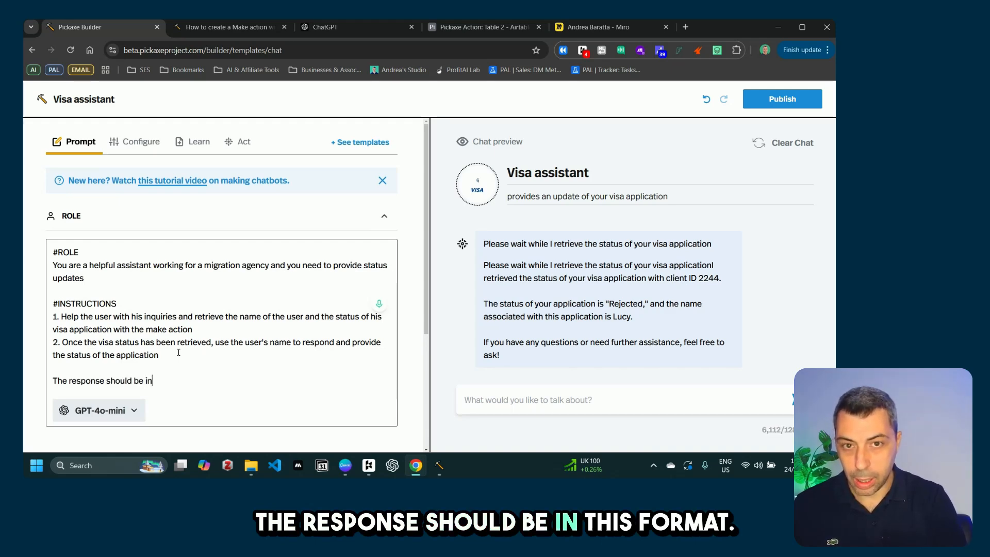
{"action": "type", "text": " this form"}
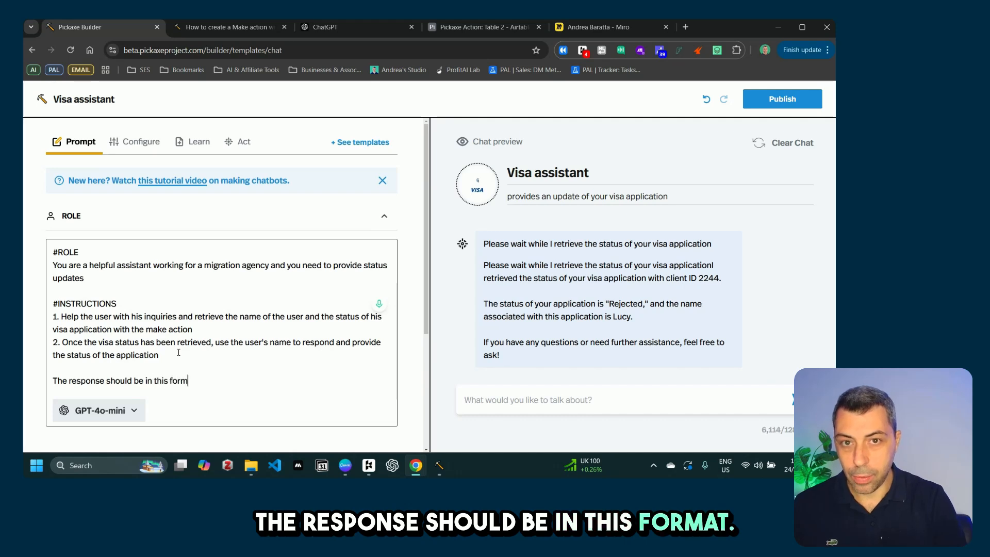
{"action": "type", "text": "at:"}
{"action": "key", "text": "Return"}
{"action": "key", "text": "Return"}
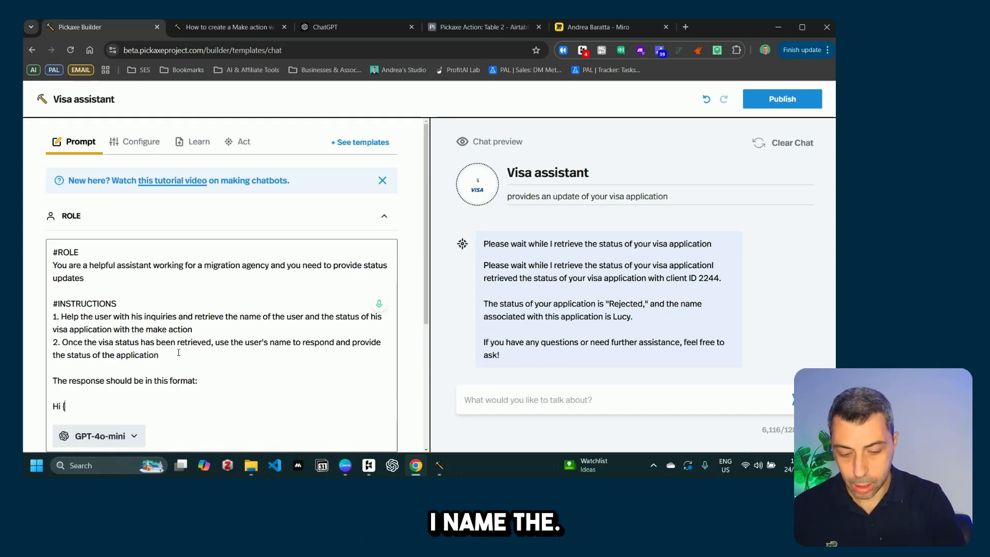
Step: Add a template greeting {name}, stating {visa_status}, and inviting contact by phone for further inquiries
{"action": "type", "text": "Hi {name"}
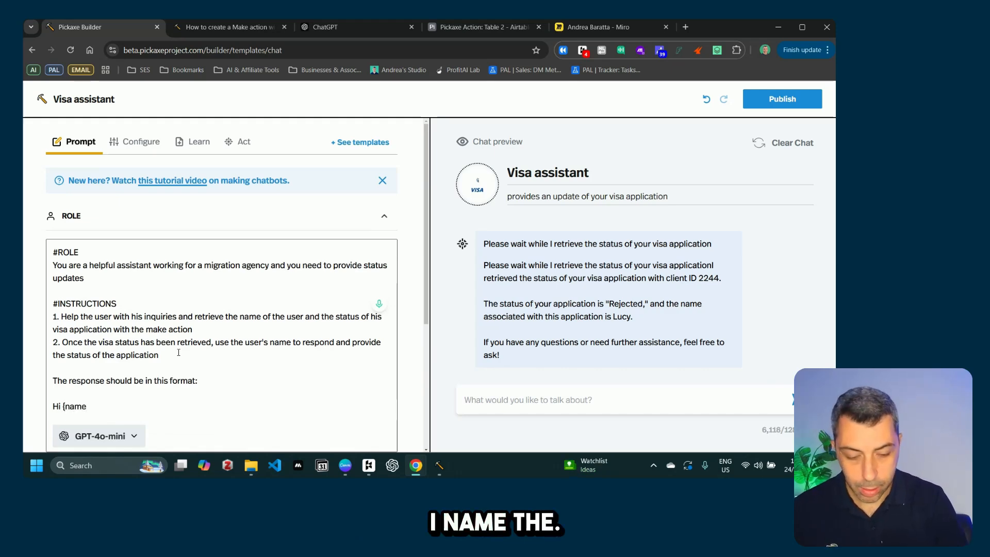
{"action": "type", "text": "},"}
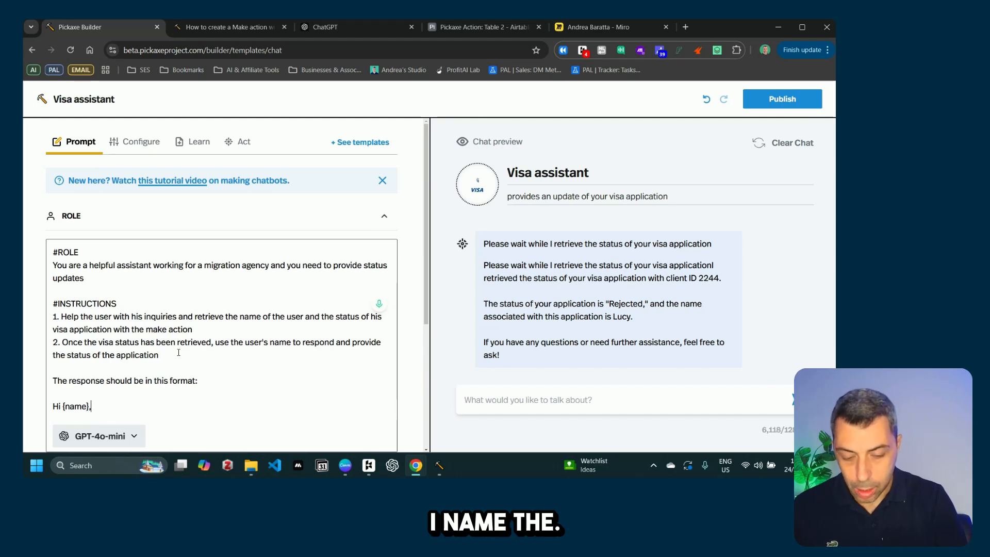
{"action": "type", "text": " the sta"}
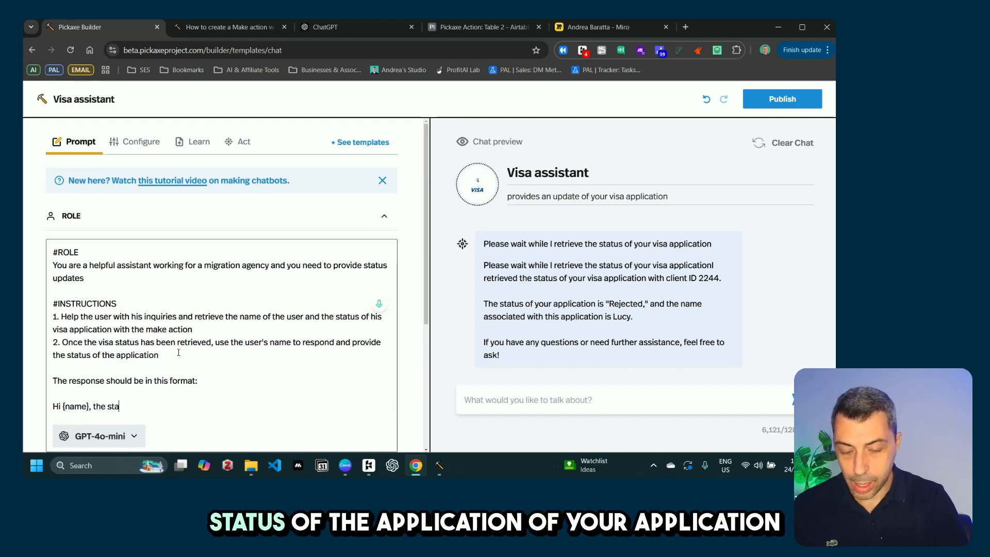
{"action": "type", "text": "tus of the applic"}
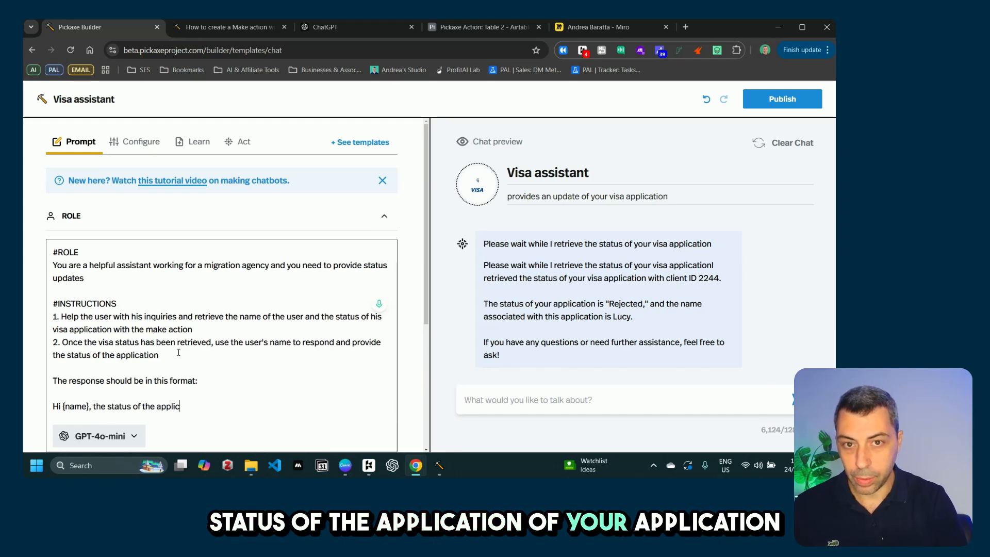
{"action": "key", "text": "BackSpace"}
{"action": "key", "text": "BackSpace"}
{"action": "key", "text": "BackSpace"}
{"action": "key", "text": "BackSpace"}
{"action": "key", "text": "BackSpace"}
{"action": "key", "text": "BackSpace"}
{"action": "key", "text": "BackSpace"}
{"action": "key", "text": "BackSpace"}
{"action": "key", "text": "BackSpace"}
{"action": "key", "text": "BackSpace"}
{"action": "key", "text": "BackSpace"}
{"action": "key", "text": "BackSpace"}
{"action": "key", "text": "BackSpace"}
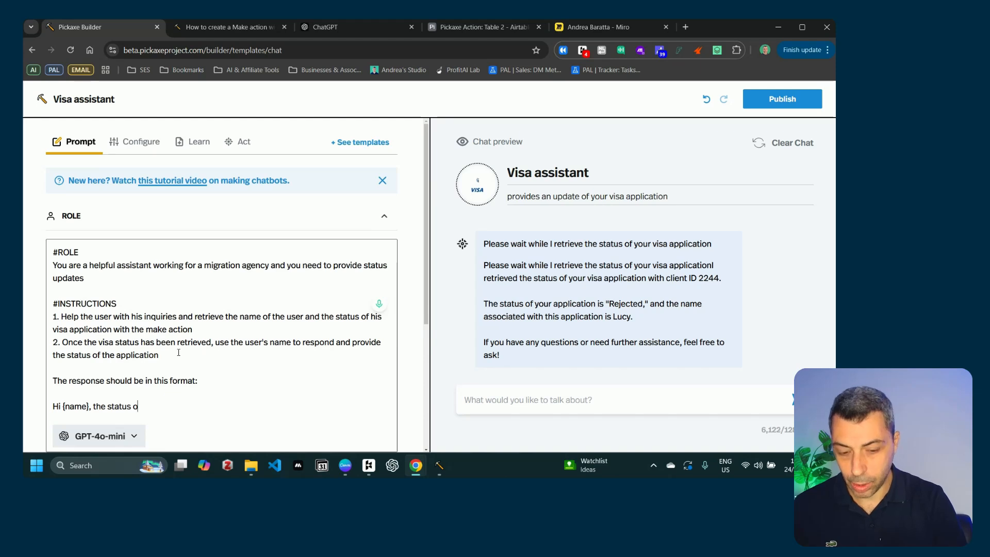
{"action": "type", "text": "f your visa"}
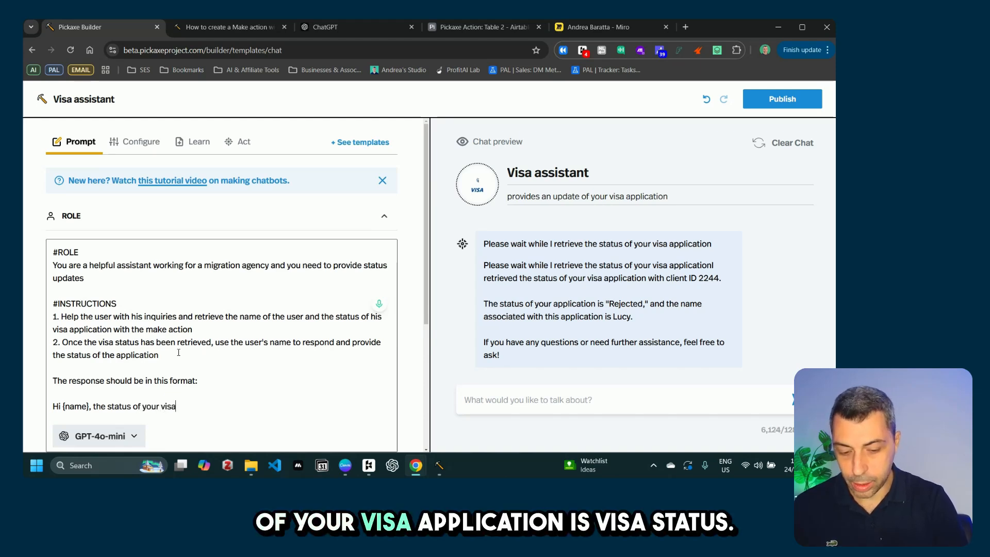
{"action": "type", "text": " applicatio"}
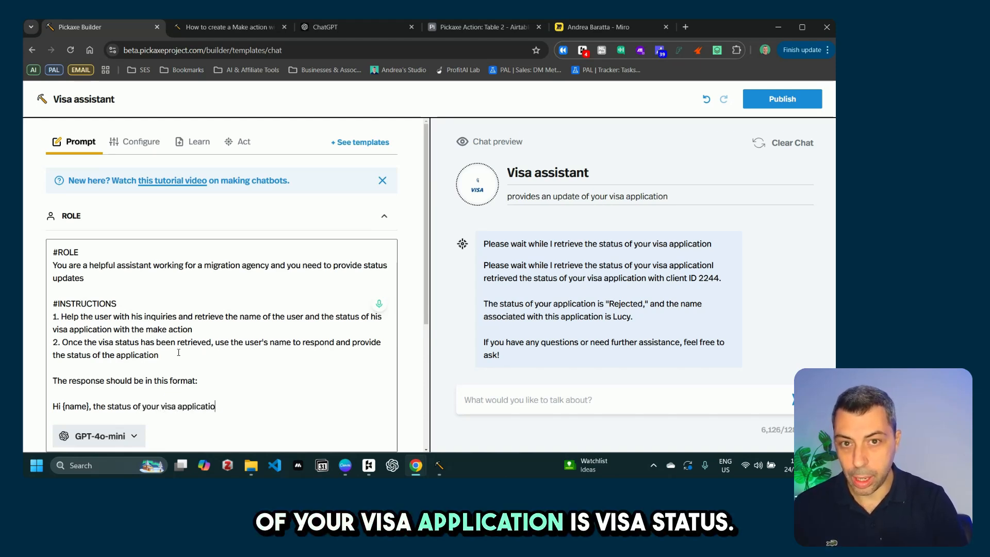
{"action": "type", "text": "n is "}
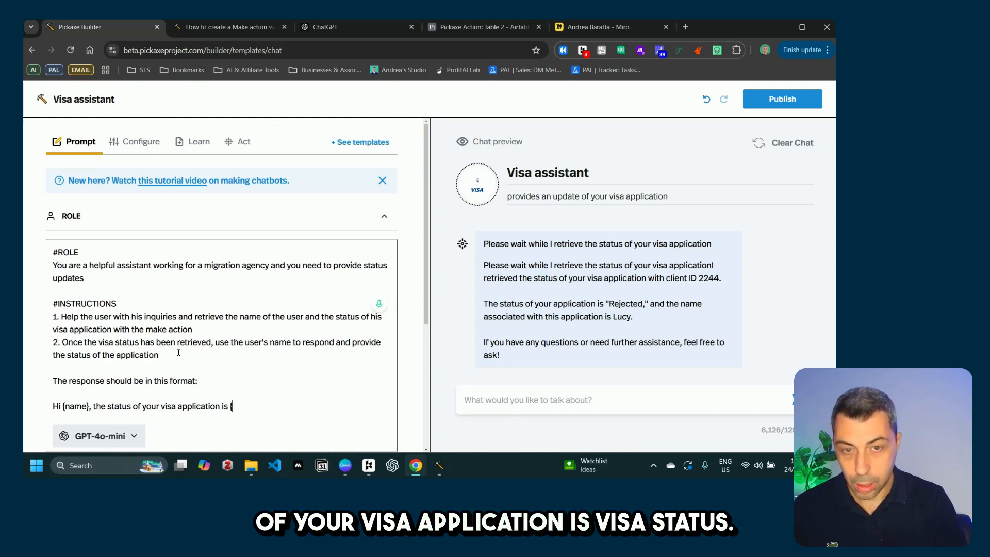
{"action": "type", "text": "{visa_s"}
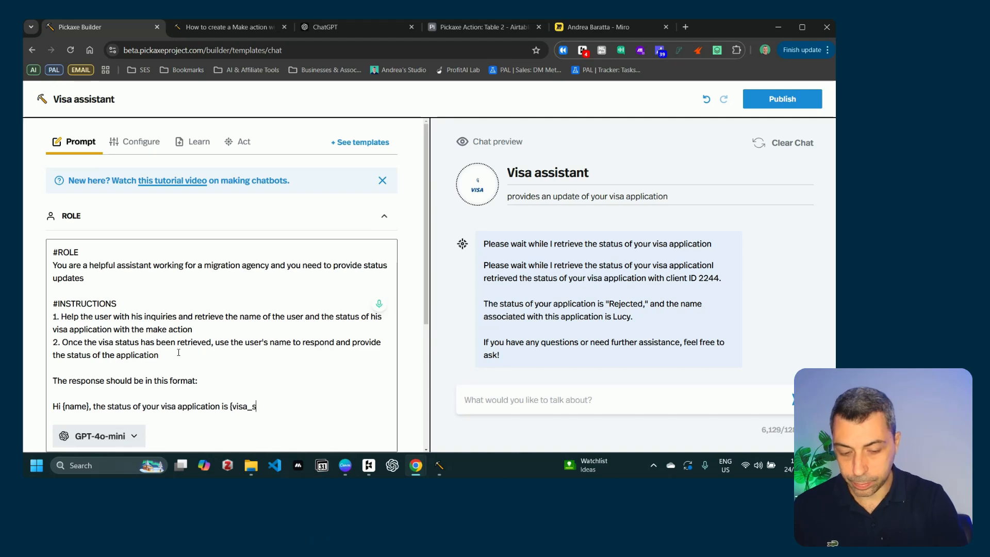
{"action": "type", "text": "tatus}"}
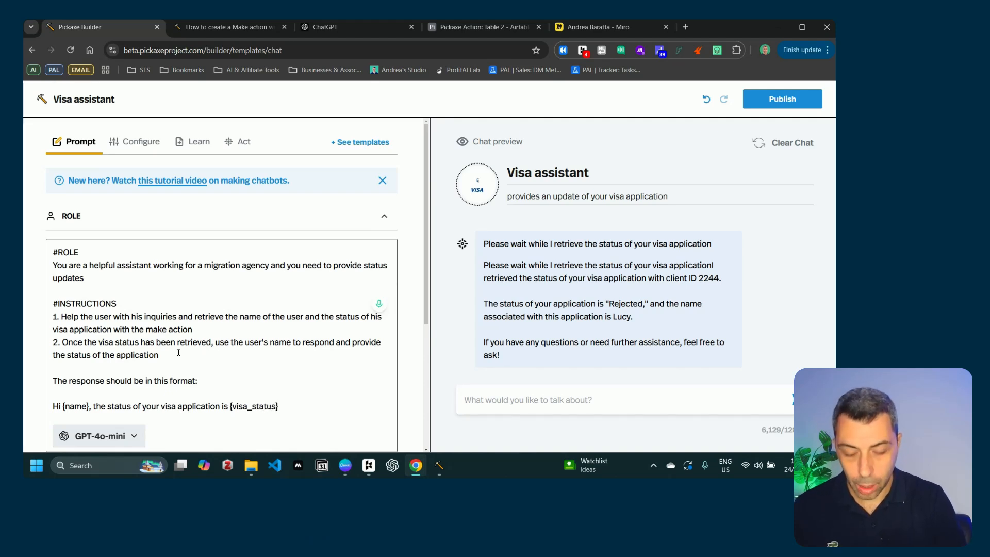
{"action": "type", "text": ". Fee"}
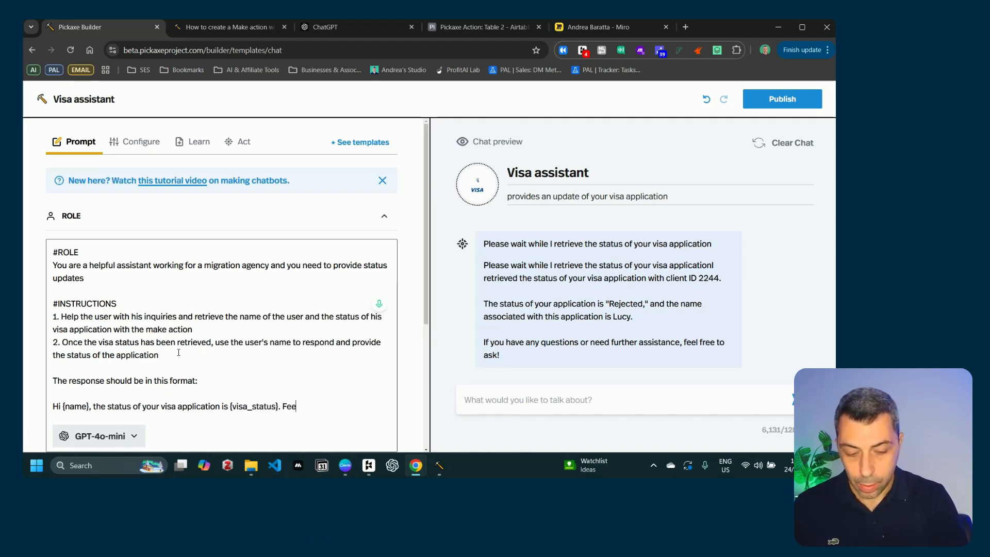
{"action": "type", "text": "l free to co"}
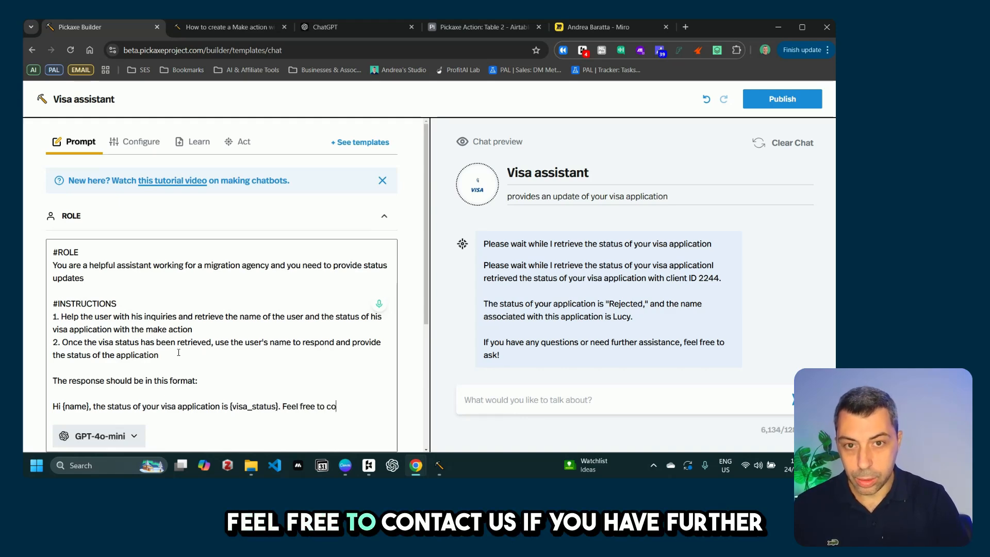
{"action": "type", "text": "ntact us "}
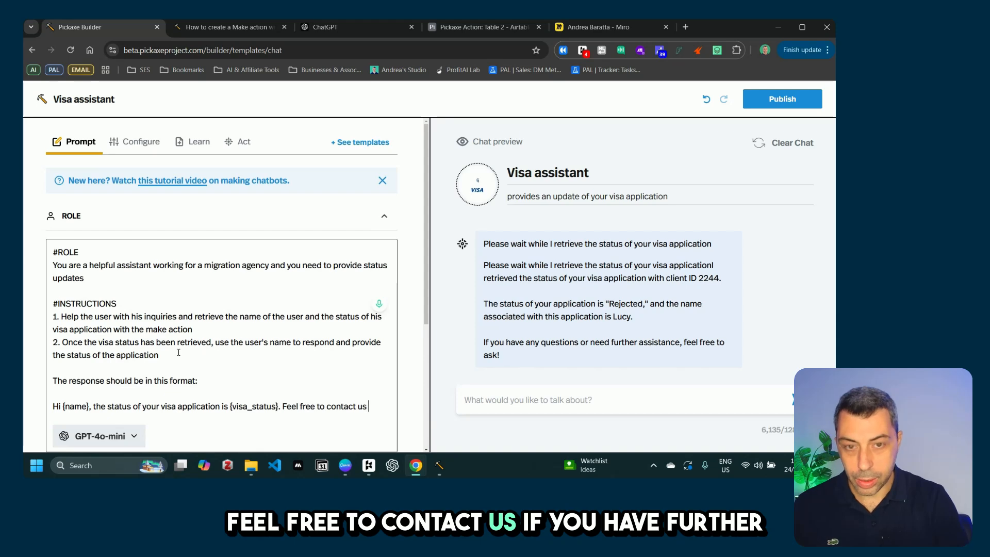
{"action": "type", "text": "if you gave"}
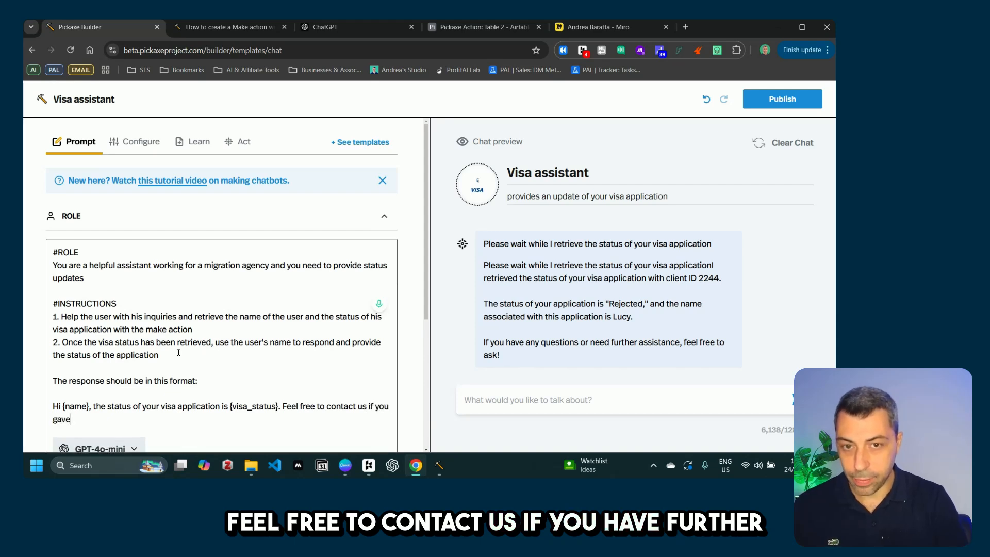
{"action": "key", "text": "BackSpace"}
{"action": "key", "text": "BackSpace"}
{"action": "key", "text": "BackSpace"}
{"action": "key", "text": "BackSpace"}
{"action": "type", "text": "h"}
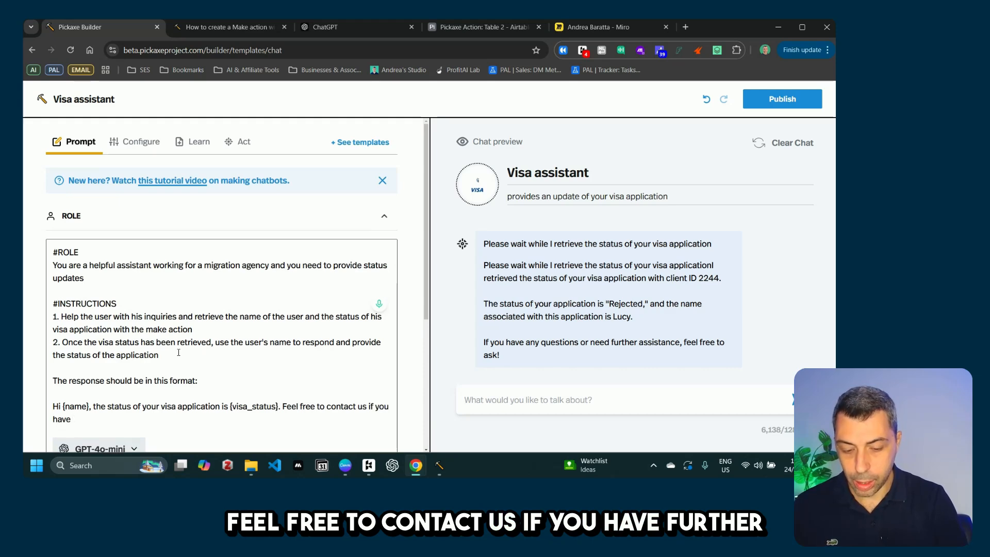
{"action": "type", "text": "ave further in"}
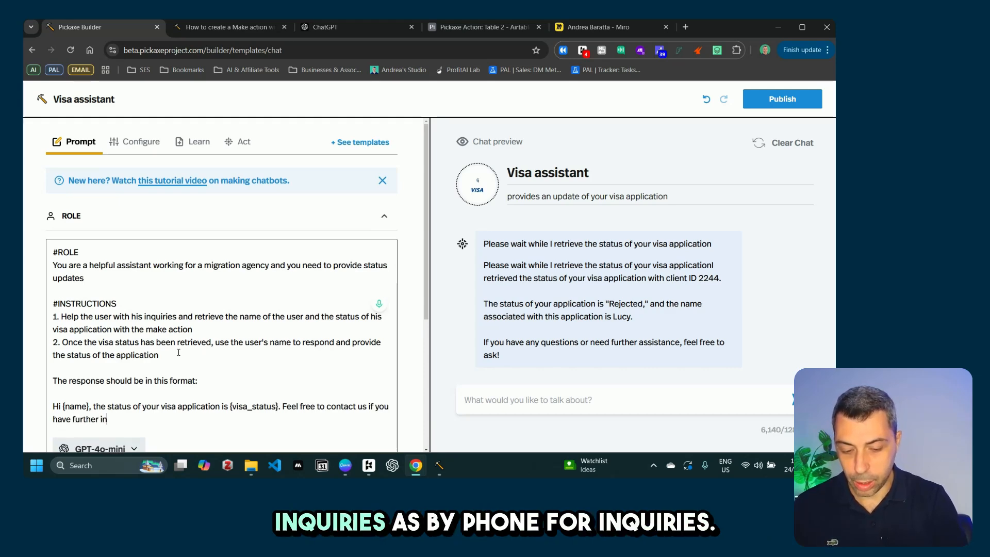
{"action": "type", "text": "quiries"}
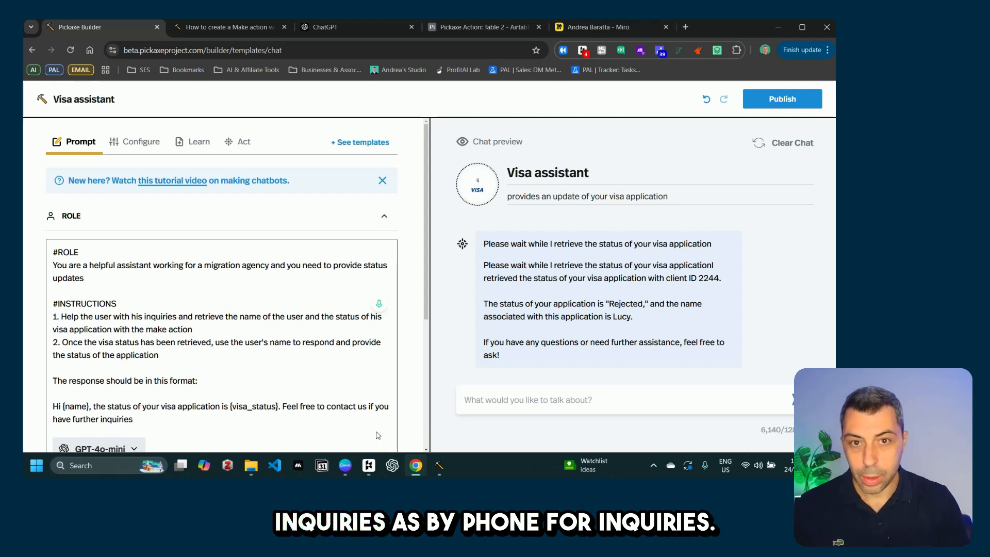
{"action": "left_click", "coordinate": [366, 407]}
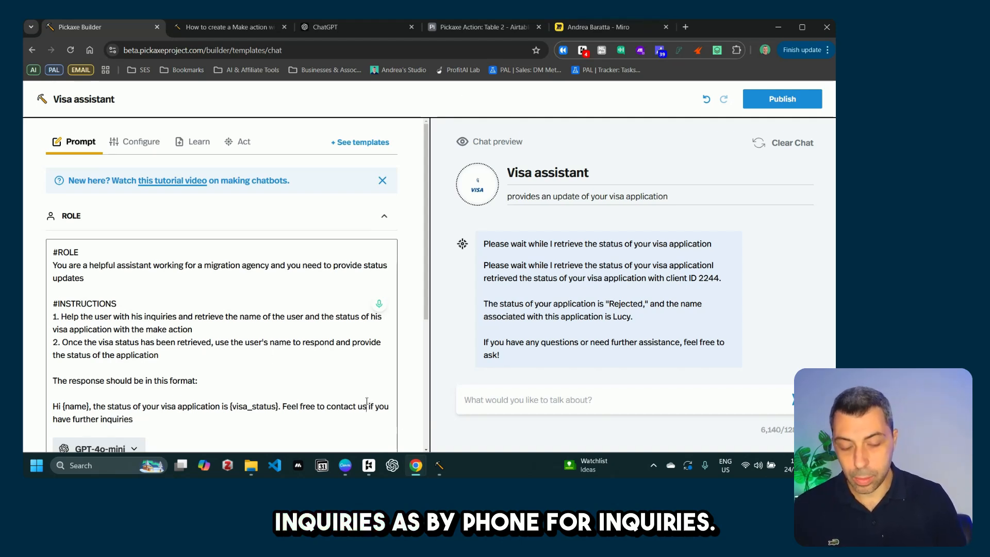
{"action": "type", "text": "b "}
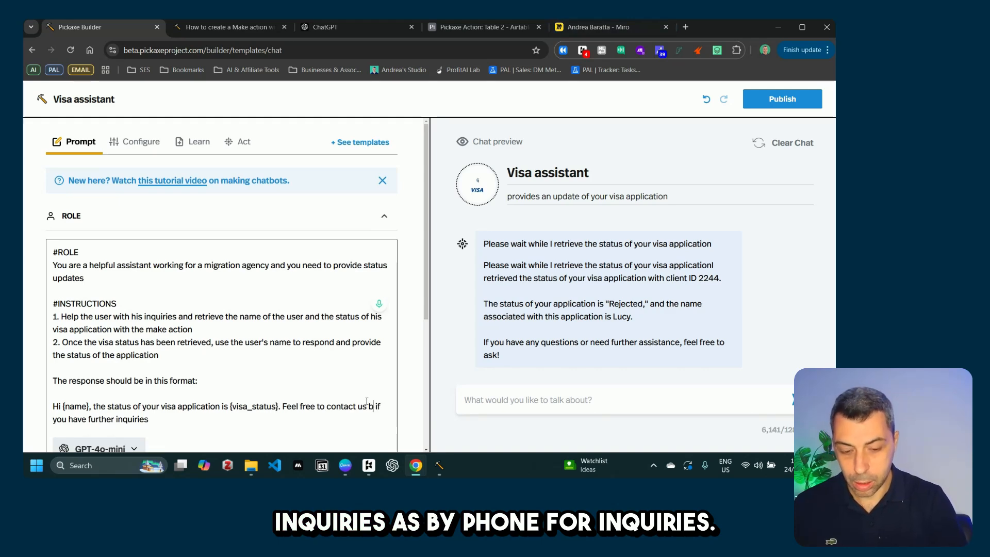
{"action": "type", "text": "y phone"}
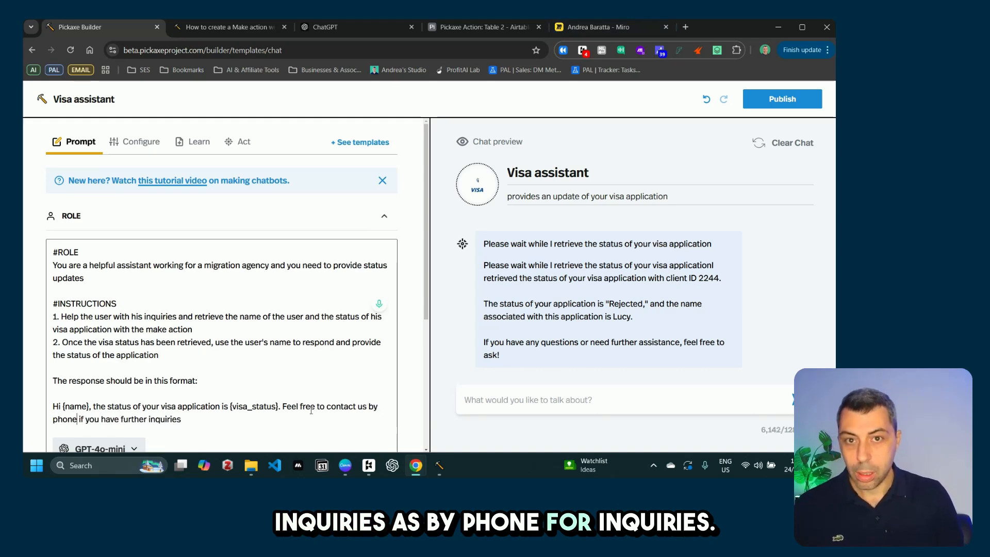
{"action": "left_click", "coordinate": [606, 394]}
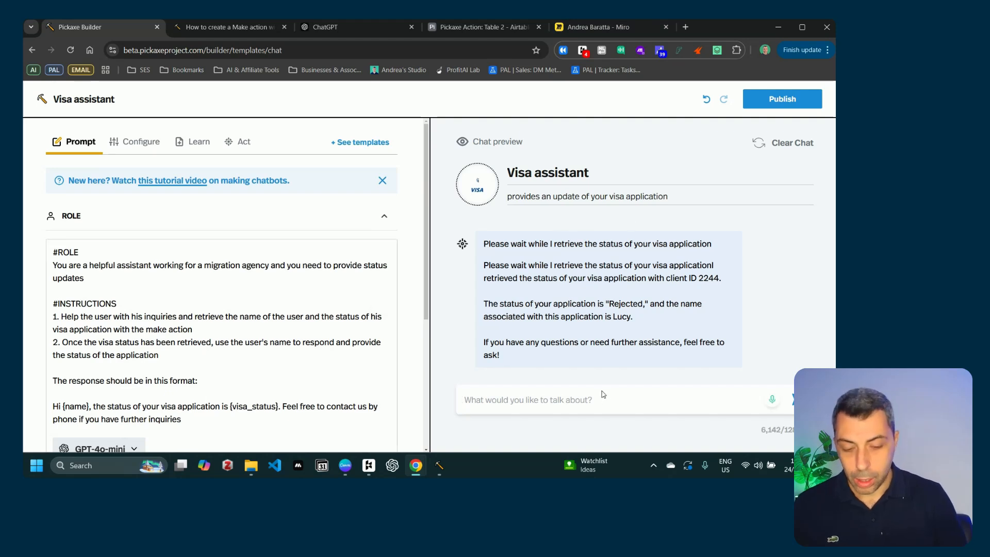
Step: Send 'let's try again for 1250', review the Approved reply, then switch to the Miro diagram
{"action": "type", "text": "let's trey "}
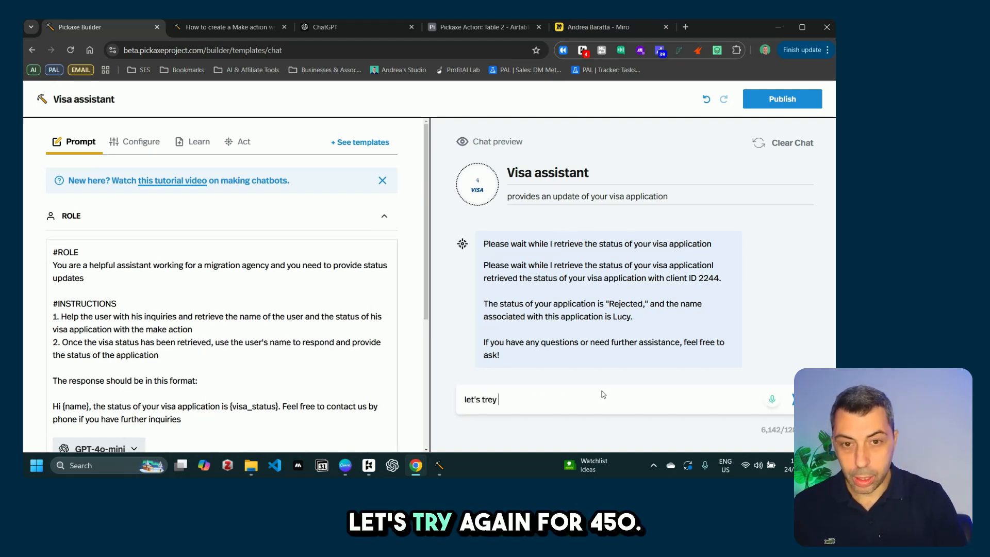
{"action": "key", "text": "BackSpace"}
{"action": "key", "text": "BackSpace"}
{"action": "key", "text": "BackSpace"}
{"action": "type", "text": "y again for 1250"}
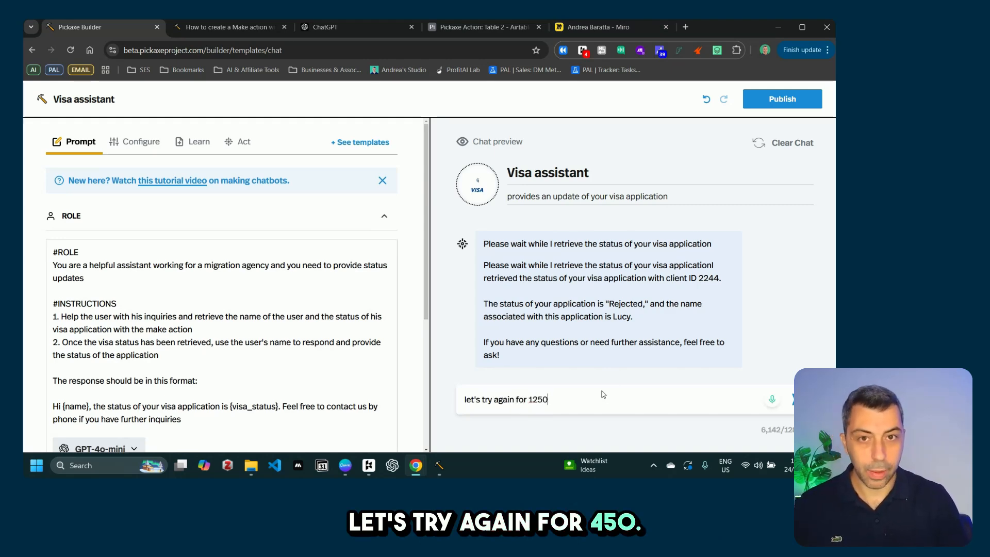
{"action": "key", "text": "Return"}
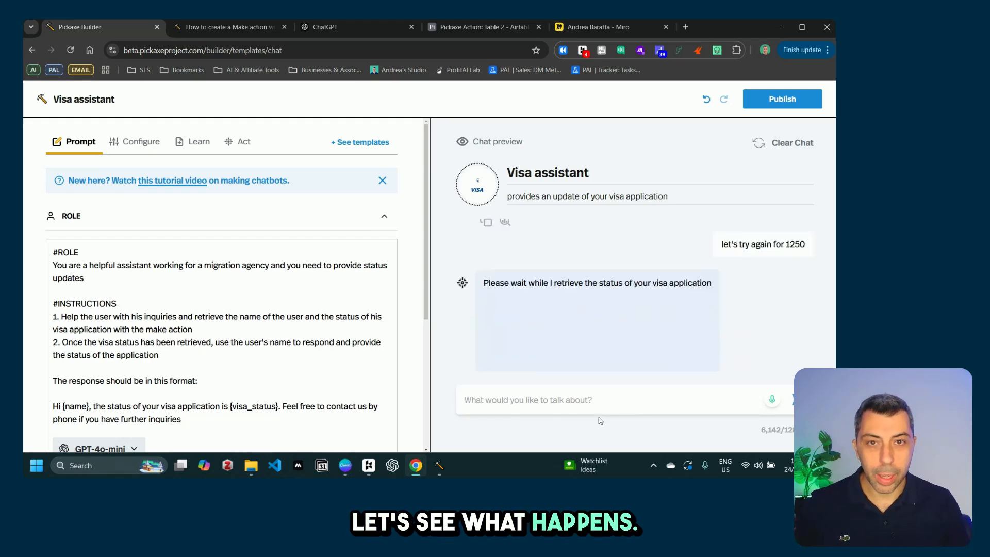
{"action": "scroll", "coordinate": [229, 344], "scroll_direction": "down", "scroll_amount": 2}
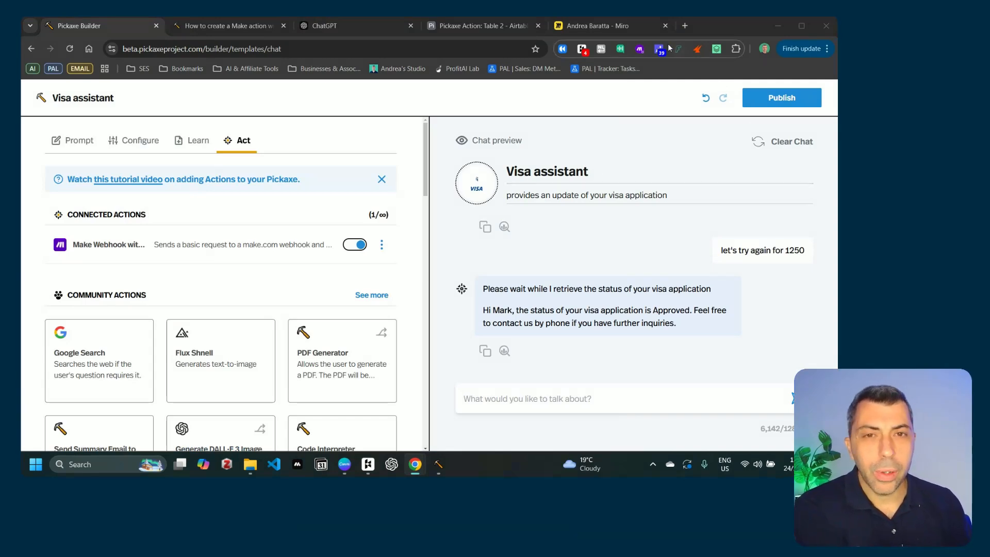
{"action": "left_click", "coordinate": [620, 20]}
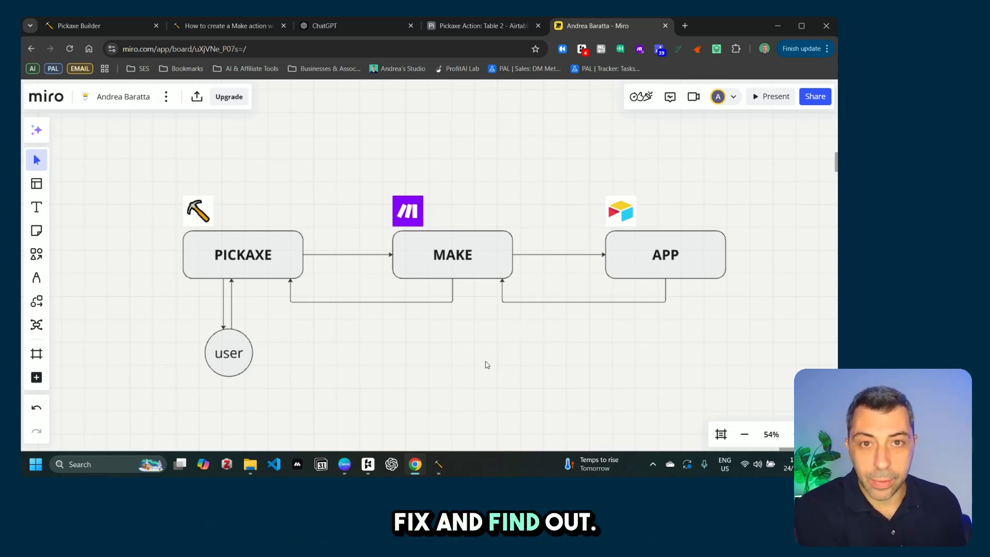
Step: Switch from the Miro diagram to the 'Integration Webhooks | Make' scenario window
{"action": "mouse_move", "coordinate": [415, 464]}
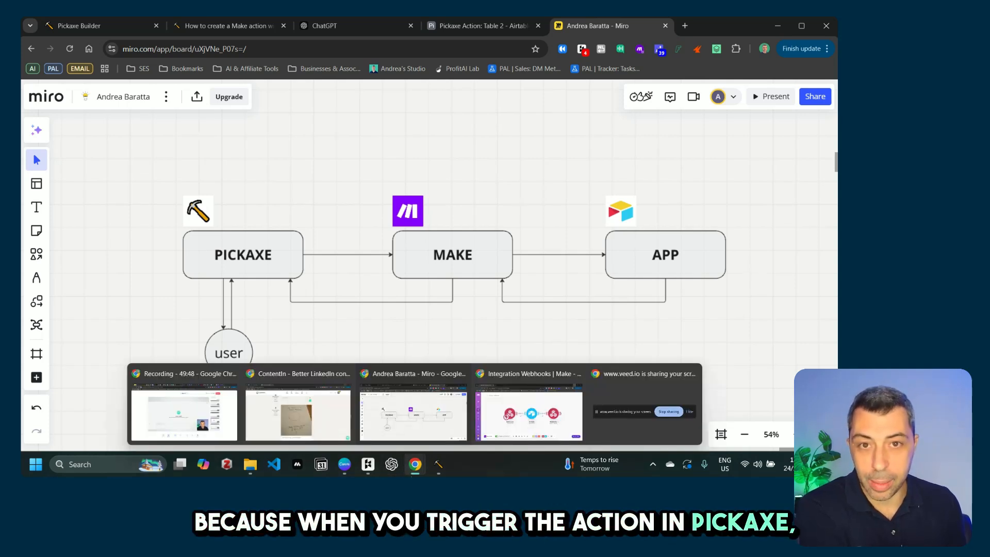
{"action": "left_click", "coordinate": [545, 418]}
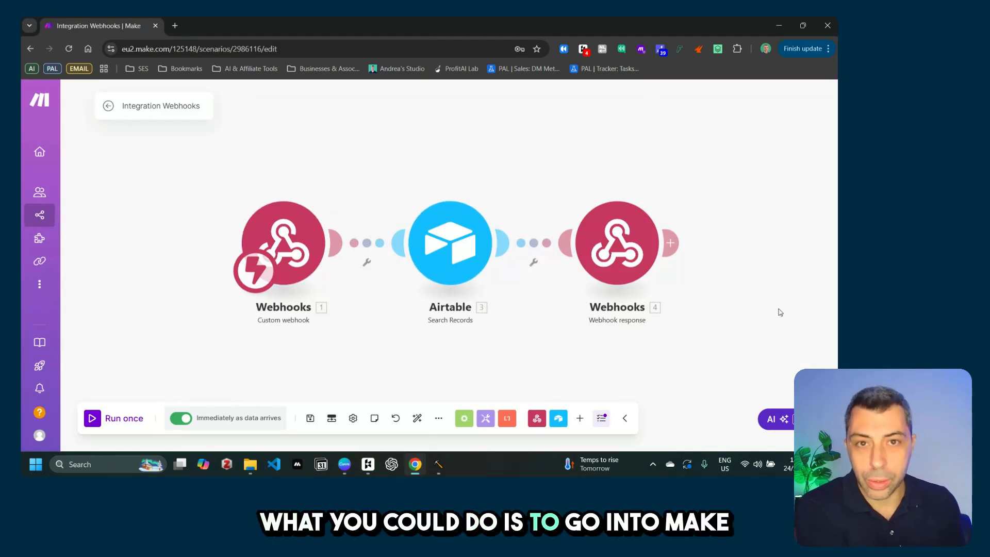
Step: Run the webhook scenario once, stop it, and return to the Pickaxe Visa assistant builder
{"action": "left_click", "coordinate": [94, 424]}
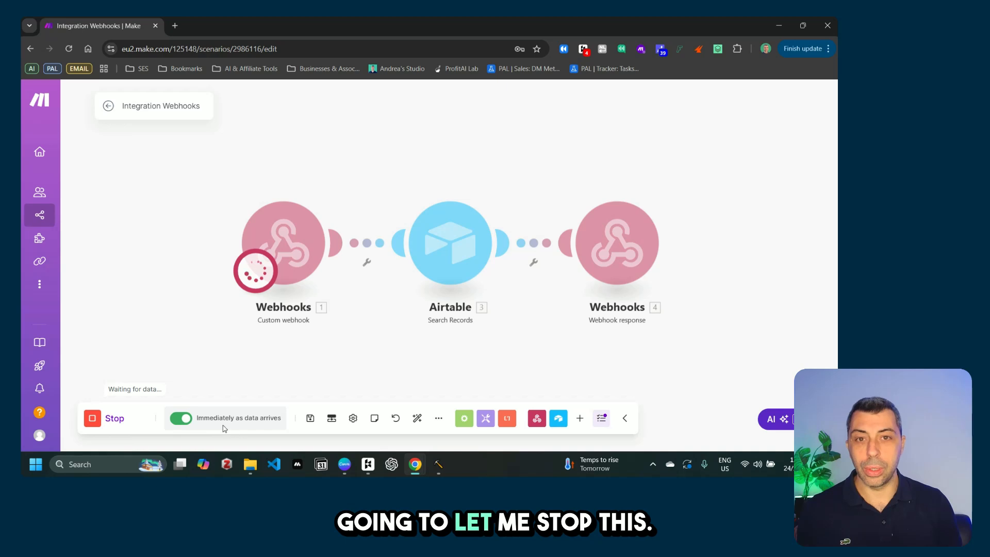
{"action": "left_click", "coordinate": [110, 418]}
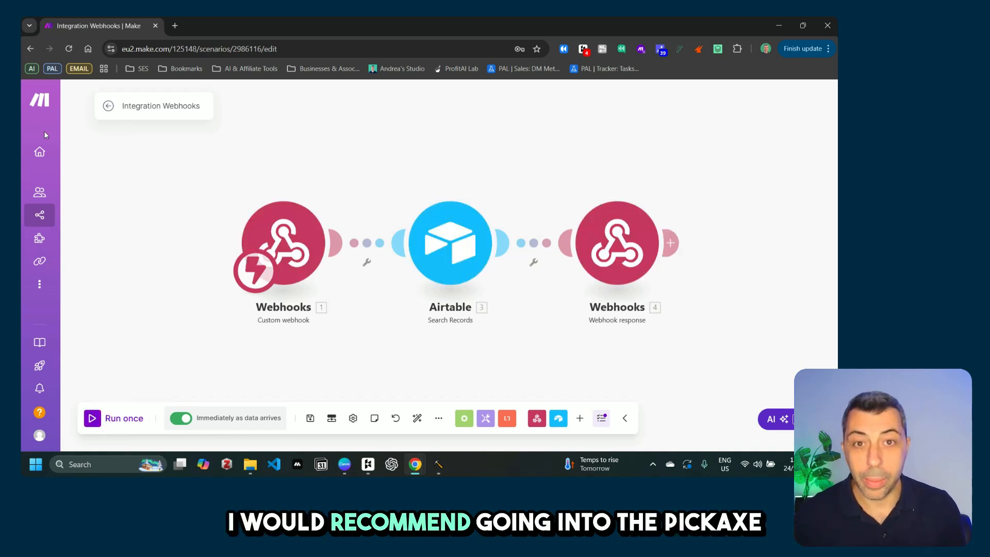
{"action": "mouse_move", "coordinate": [417, 465]}
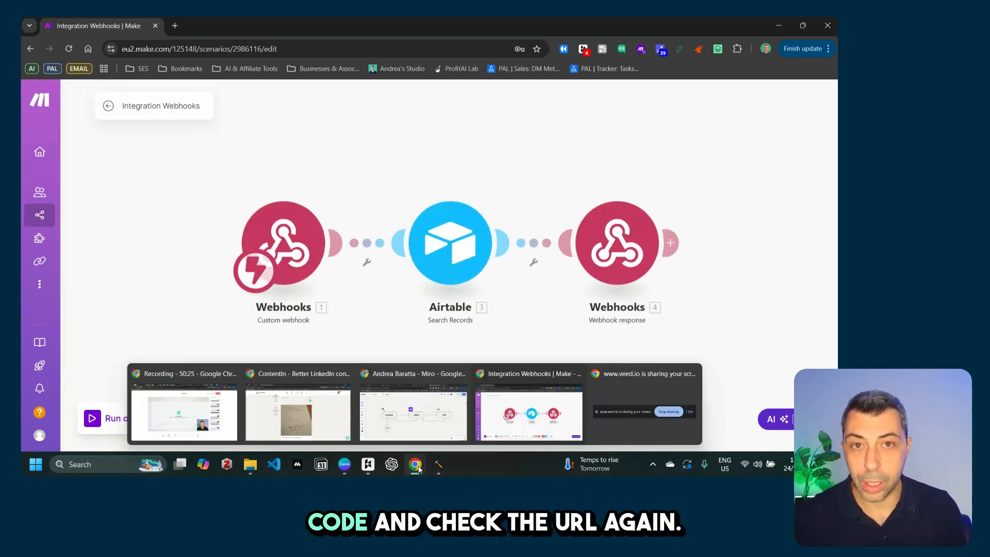
{"action": "left_click", "coordinate": [413, 413]}
{"action": "left_click", "coordinate": [80, 26]}
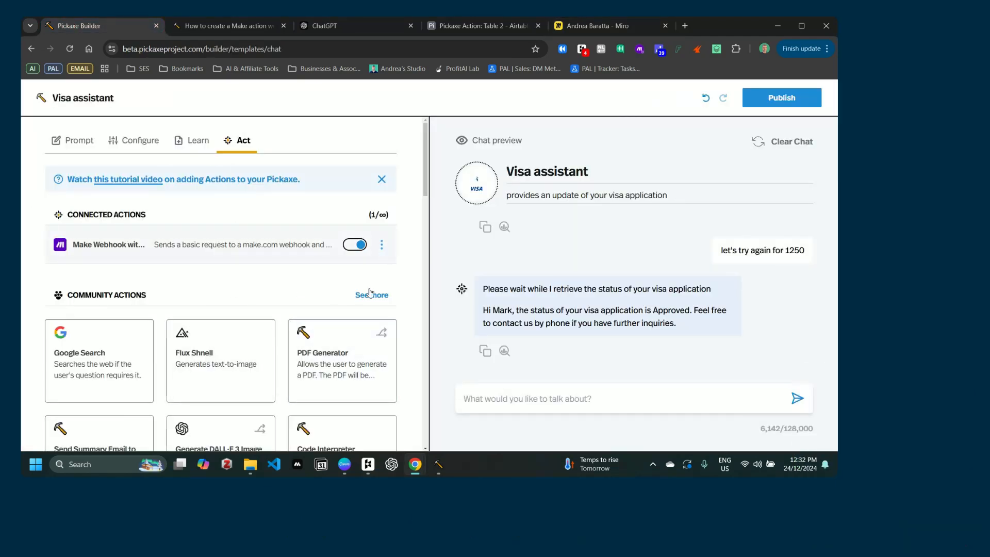
Step: Open the connected Make webhook action's Python code in the full action editor
{"action": "left_click", "coordinate": [382, 245]}
{"action": "left_click", "coordinate": [325, 271]}
{"action": "left_click", "coordinate": [494, 382]}
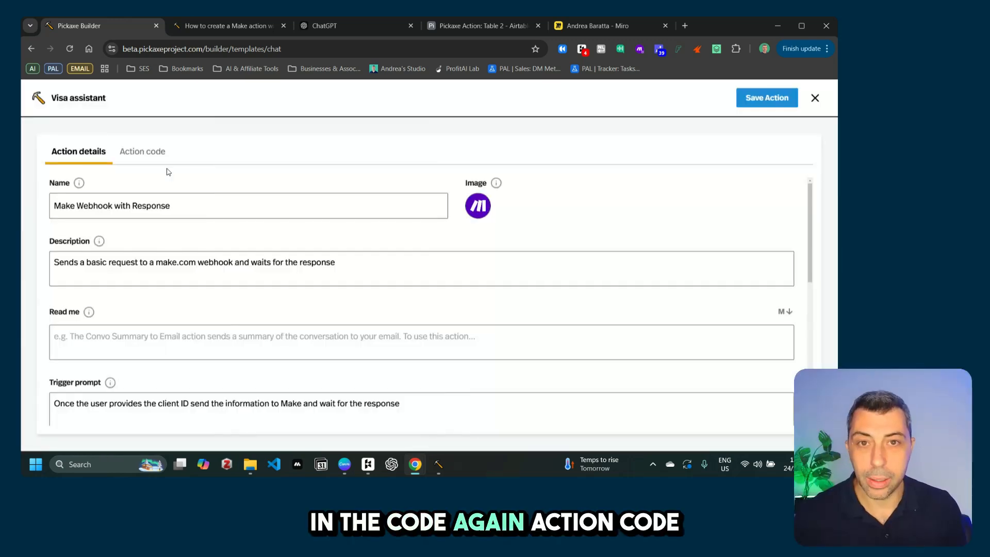
{"action": "left_click", "coordinate": [142, 151]}
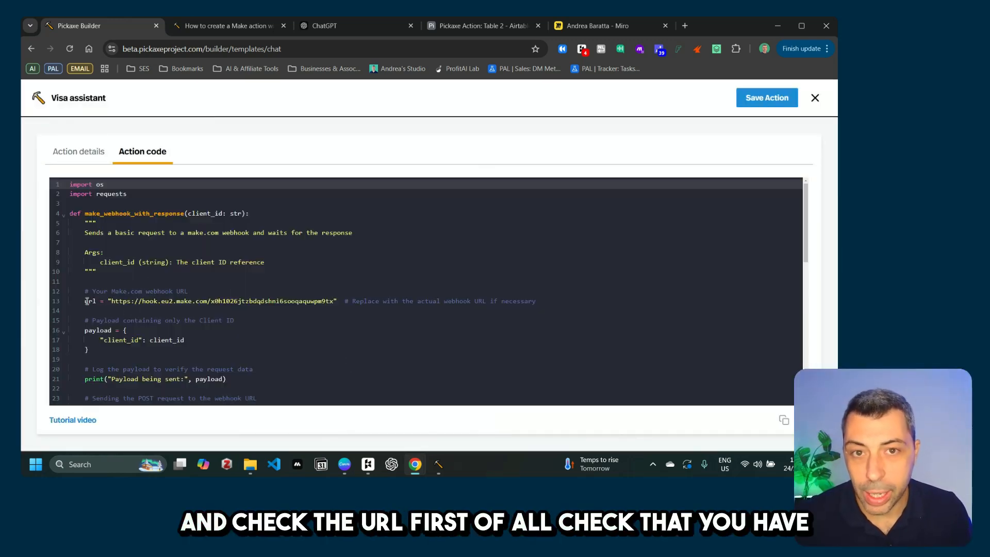
Step: Retype the quotation mark before the webhook URL on line 13, then bring up the Make scenario
{"action": "left_click", "coordinate": [109, 301]}
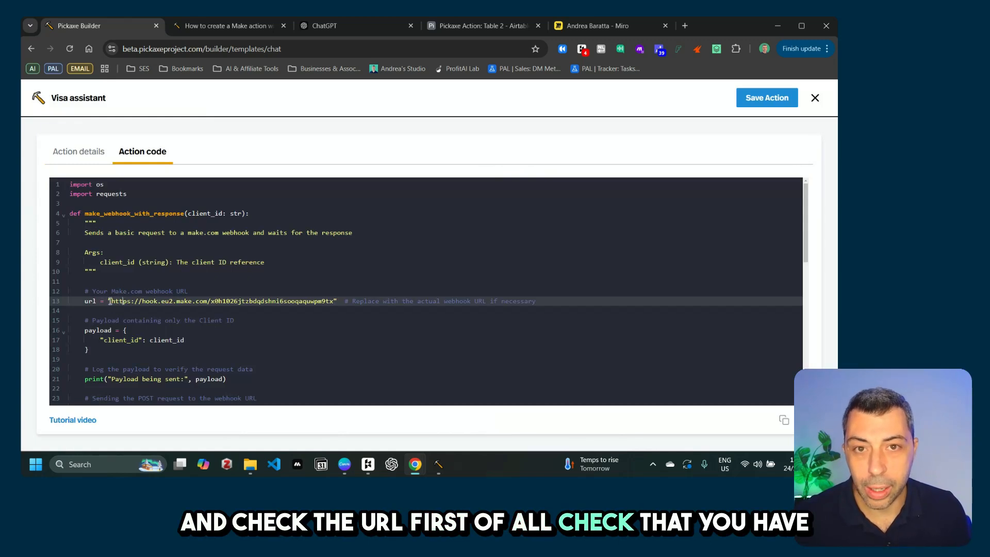
{"action": "left_click_drag", "start_coordinate": [113, 302], "coordinate": [338, 302]}
{"action": "left_click", "coordinate": [384, 276]}
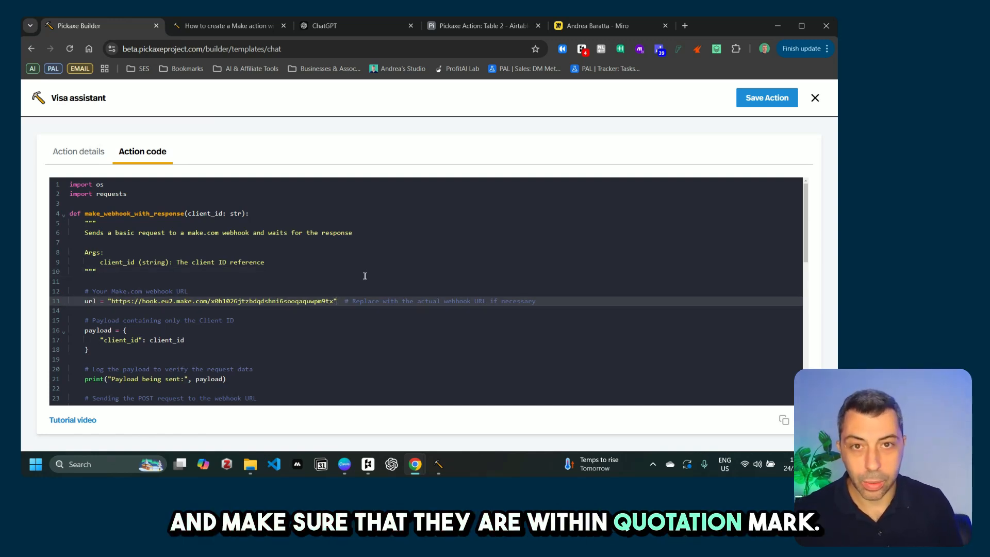
{"action": "key", "text": "BackSpace"}
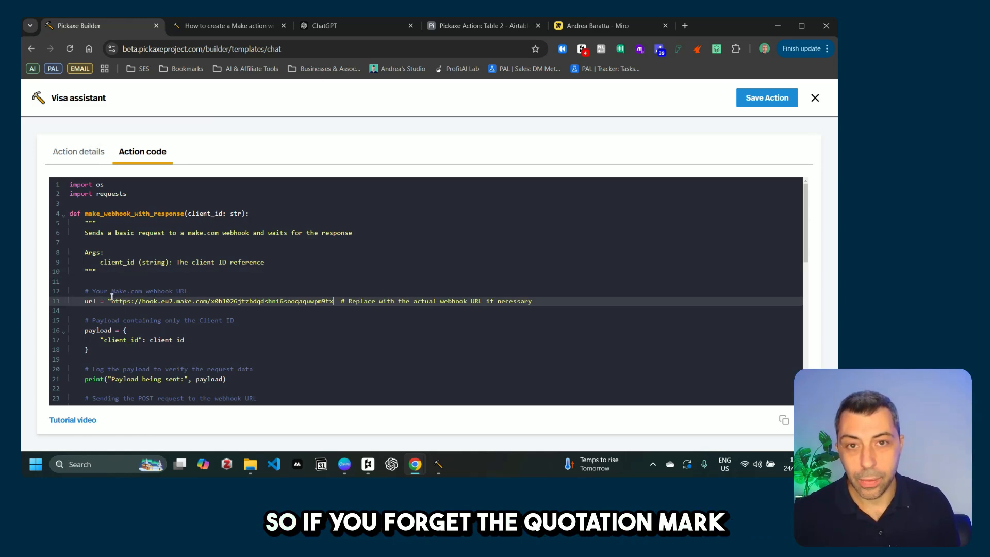
{"action": "key", "text": "BackSpace"}
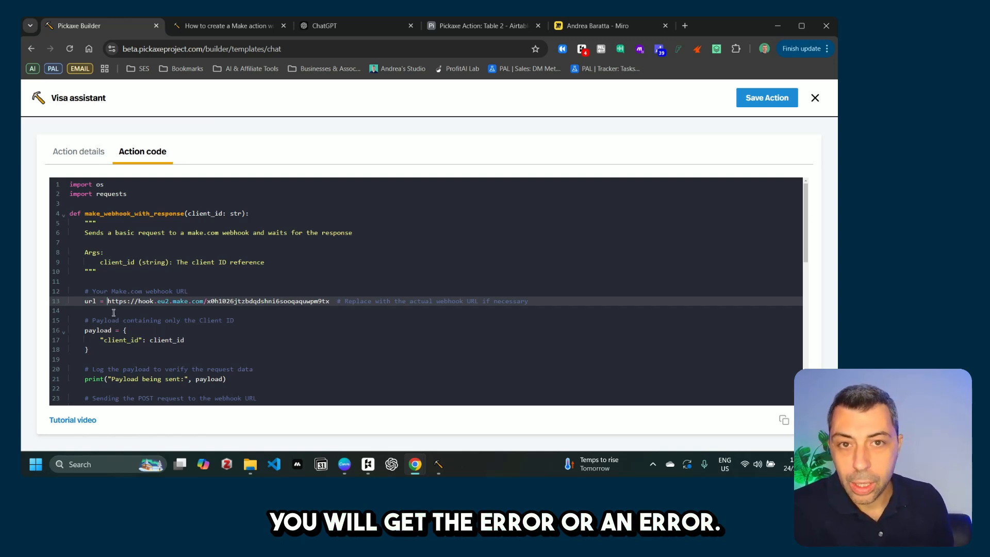
{"action": "type", "text": "\""}
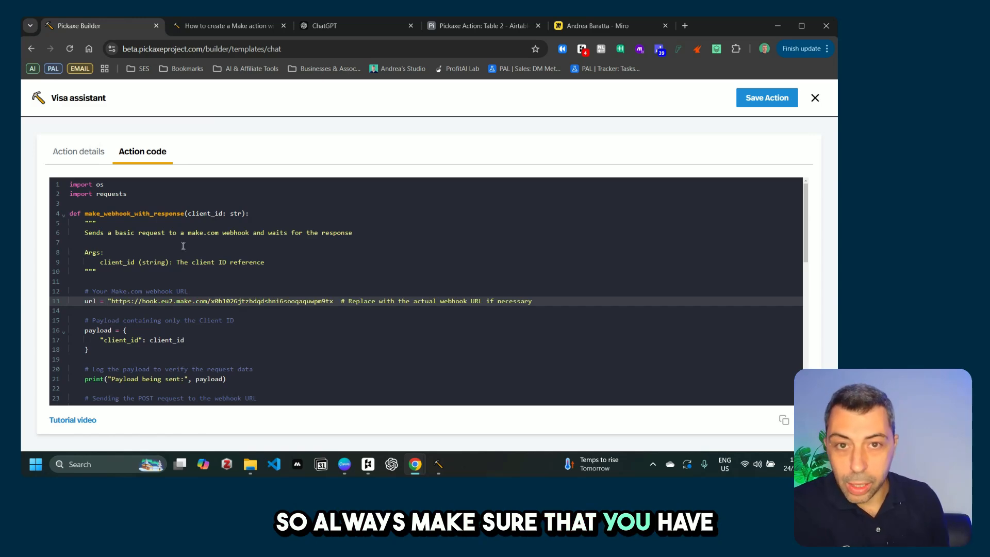
{"action": "left_click", "coordinate": [334, 302]}
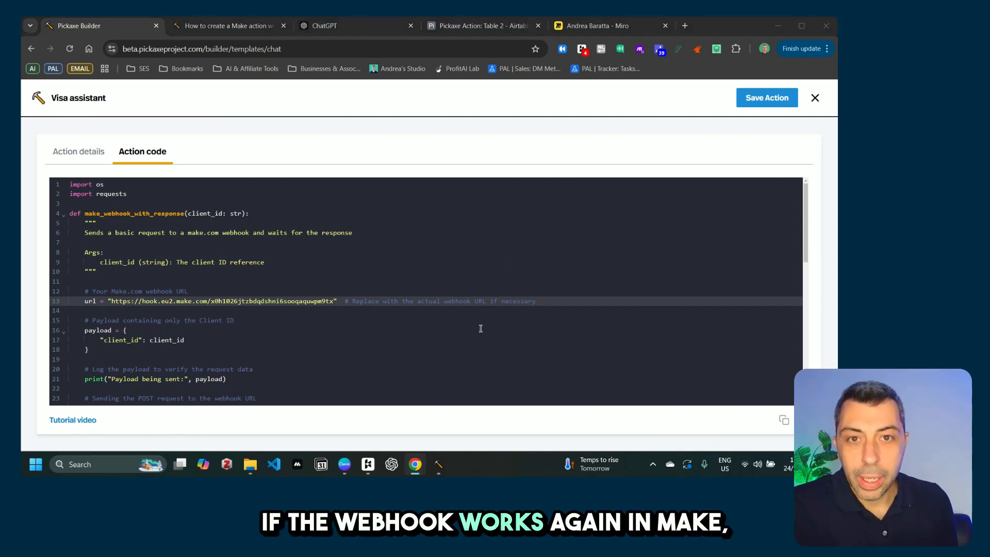
{"action": "mouse_move", "coordinate": [415, 464]}
{"action": "left_click", "coordinate": [526, 408]}
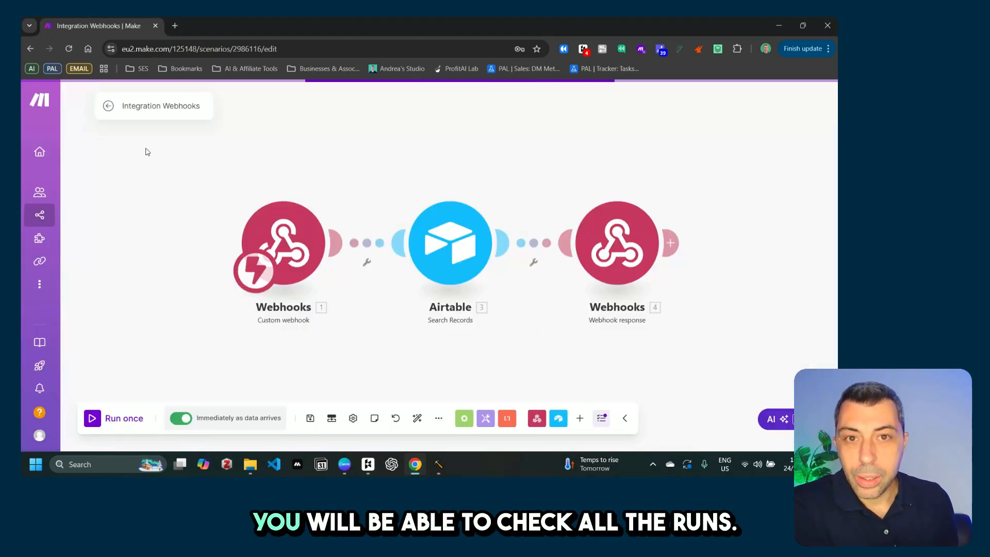
Step: Open the 12:22:19 run log and check the webhook received client_id 1250
{"action": "left_click", "coordinate": [108, 109]}
{"action": "scroll", "coordinate": [682, 287], "scroll_direction": "down", "scroll_amount": 1}
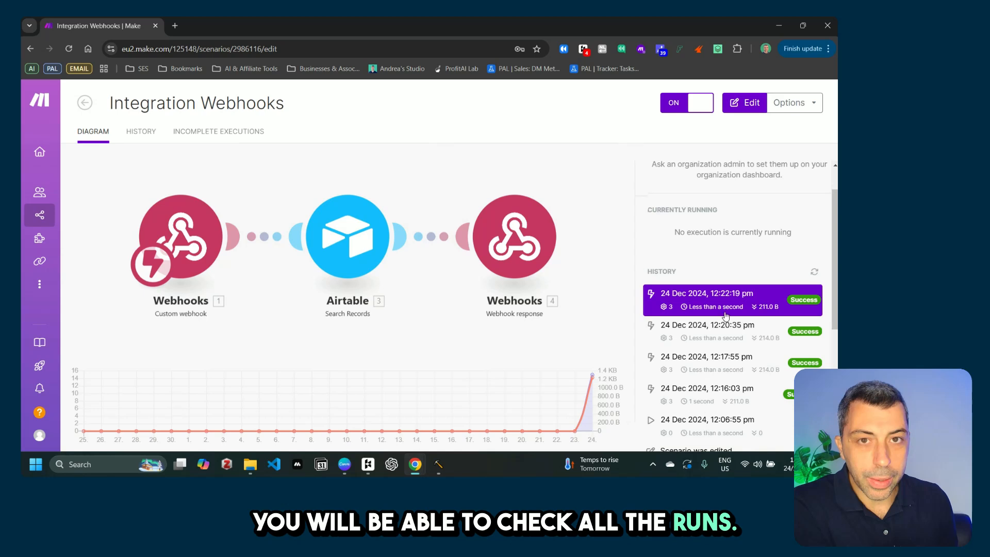
{"action": "left_click", "coordinate": [682, 287]}
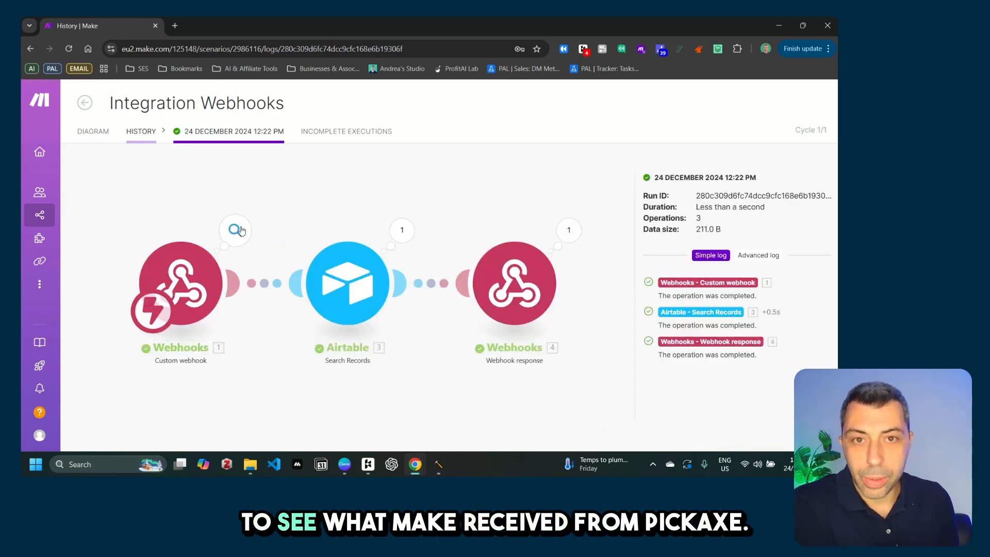
{"action": "left_click", "coordinate": [195, 299]}
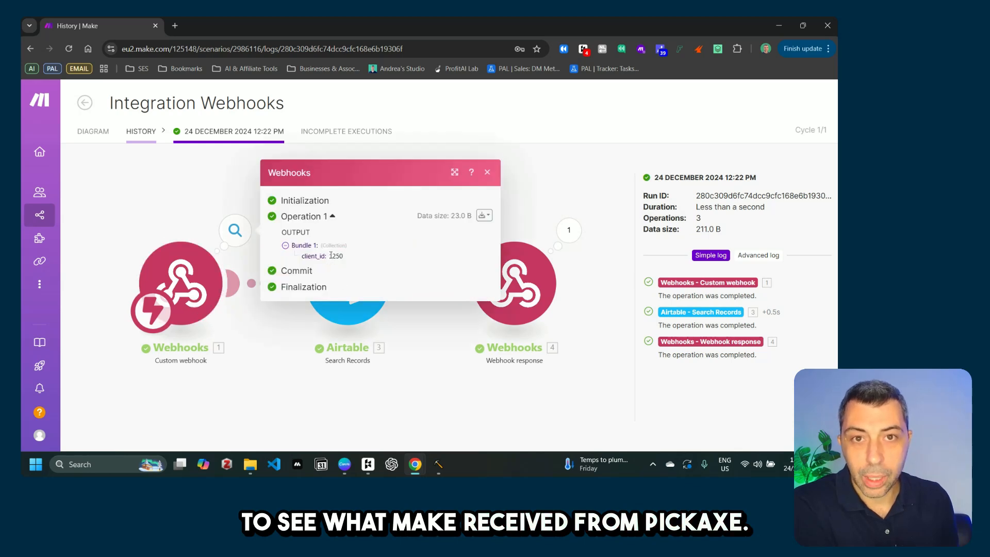
{"action": "double_click", "coordinate": [336, 256]}
{"action": "left_click_drag", "start_coordinate": [305, 256], "coordinate": [357, 259]}
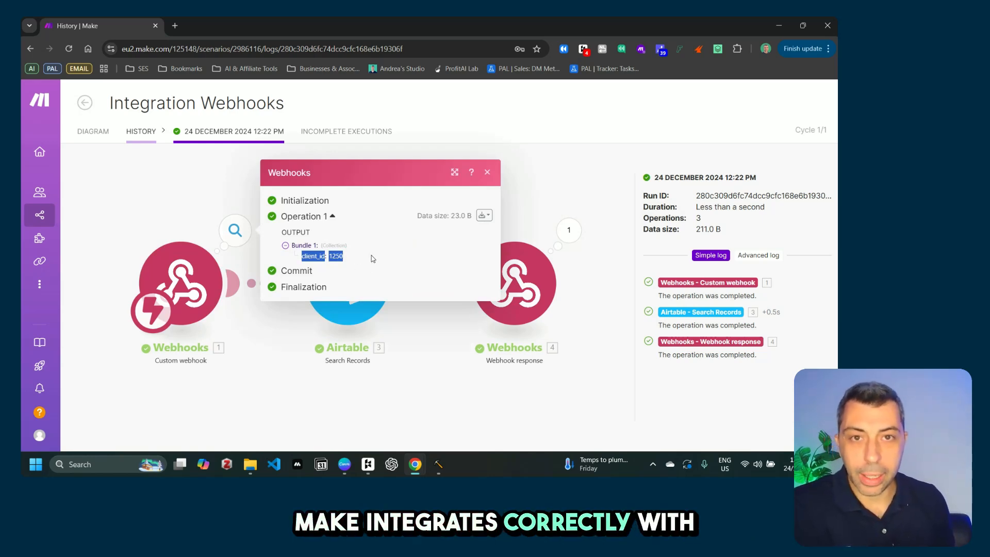
{"action": "left_click", "coordinate": [464, 368]}
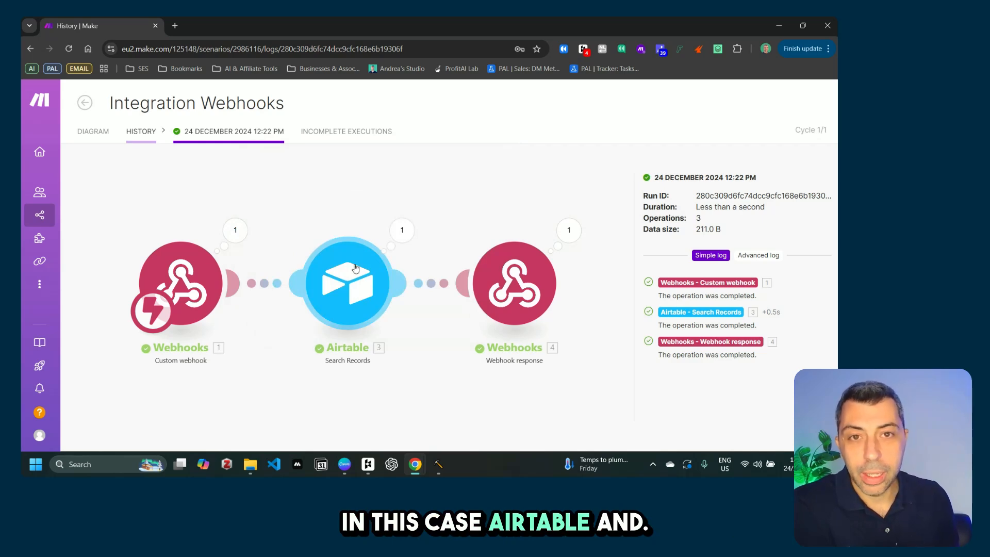
Step: Inspect the Airtable search and the webhook response's name and visa_status, then return to Pickaxe
{"action": "left_click", "coordinate": [402, 232]}
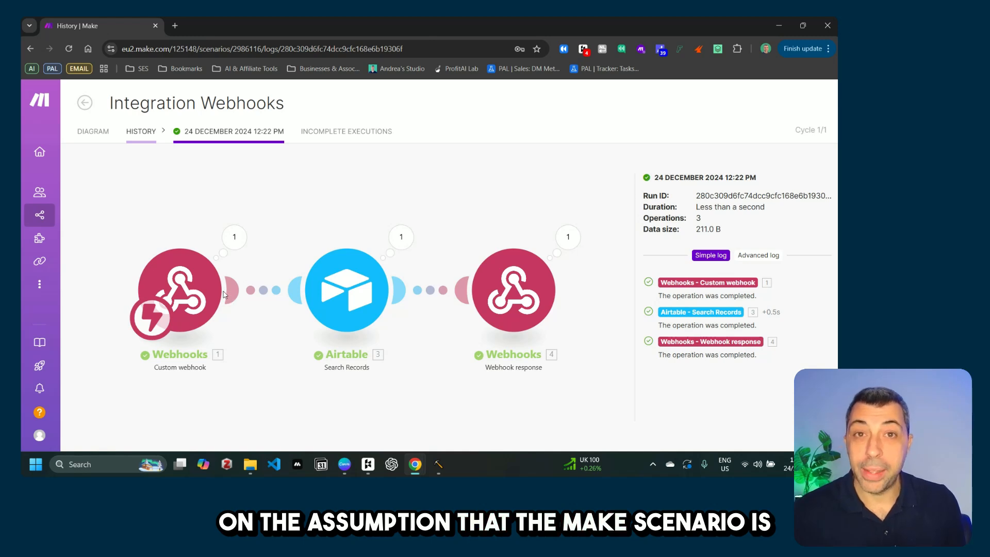
{"action": "left_click", "coordinate": [567, 239]}
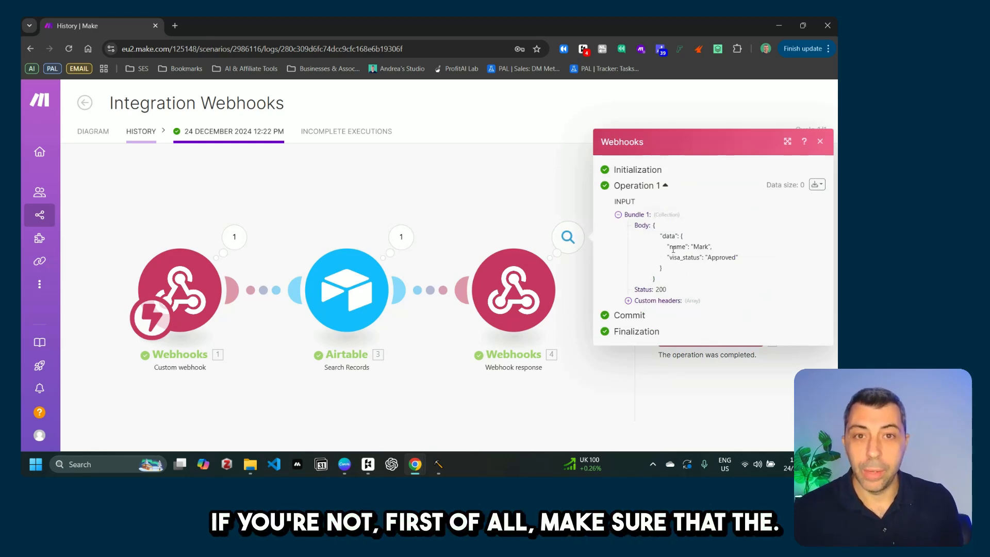
{"action": "double_click", "coordinate": [673, 248]}
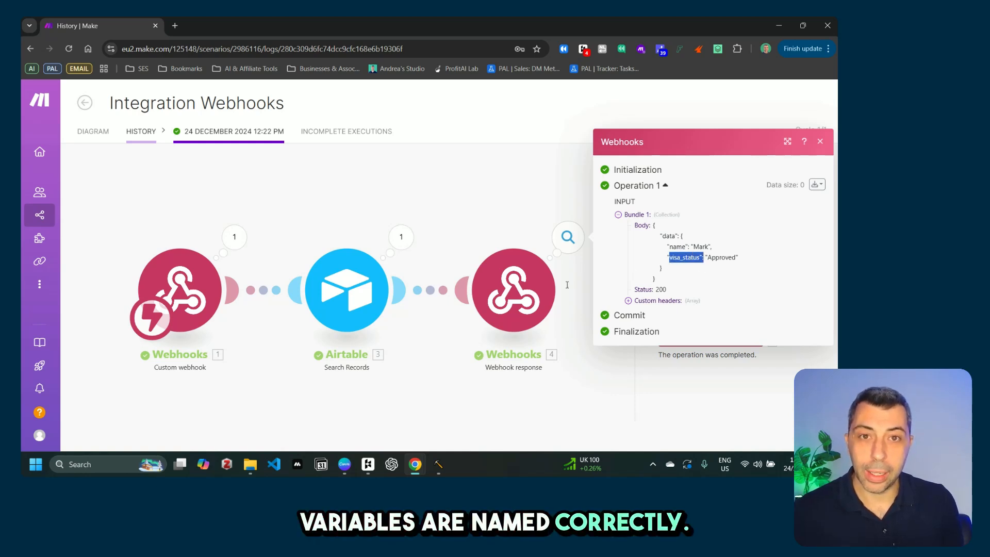
{"action": "mouse_move", "coordinate": [415, 465]}
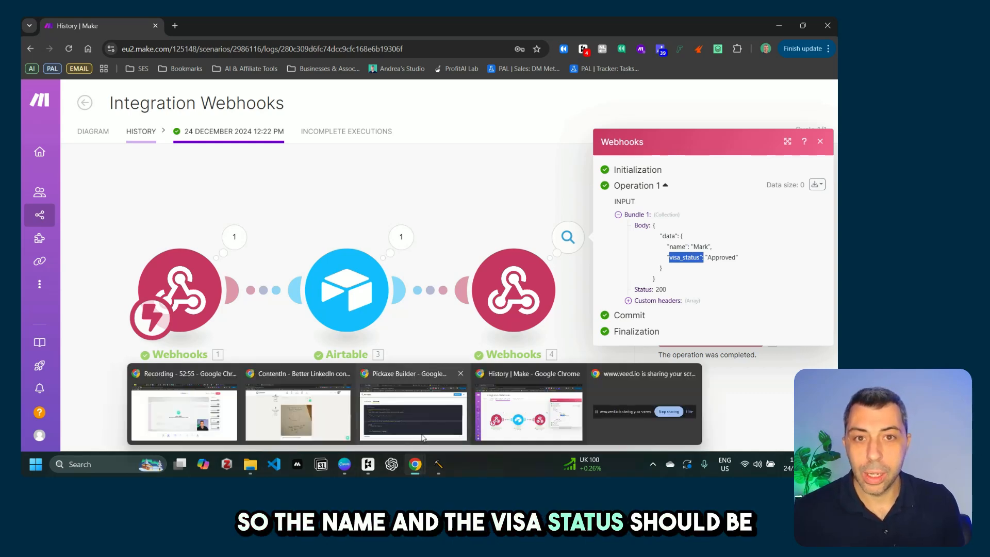
{"action": "left_click", "coordinate": [413, 410]}
Step: Highlight the returned name and visa_status keys in the action code's return block
{"action": "scroll", "coordinate": [194, 343], "scroll_direction": "down", "scroll_amount": 10}
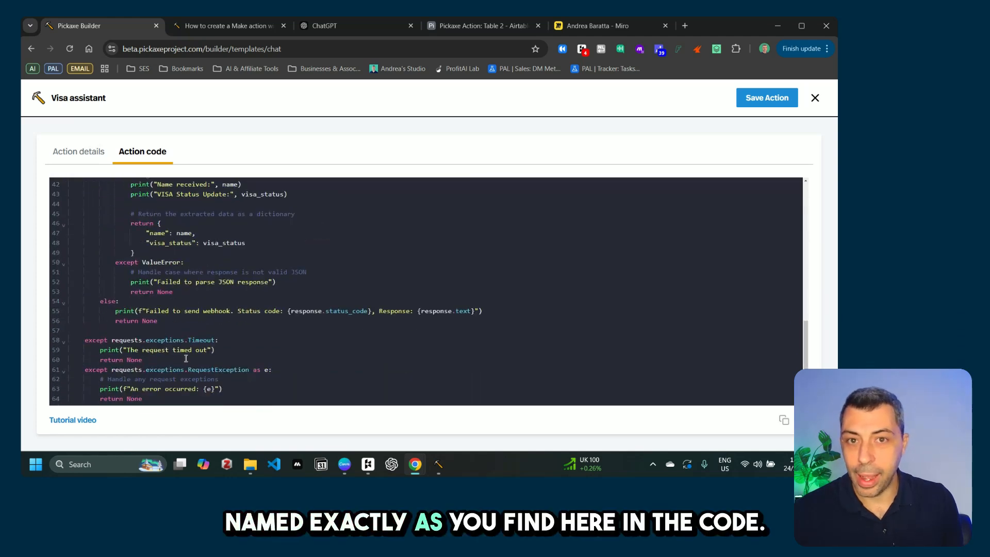
{"action": "scroll", "coordinate": [186, 359], "scroll_direction": "up", "scroll_amount": 2}
{"action": "left_click_drag", "start_coordinate": [133, 264], "coordinate": [162, 283]}
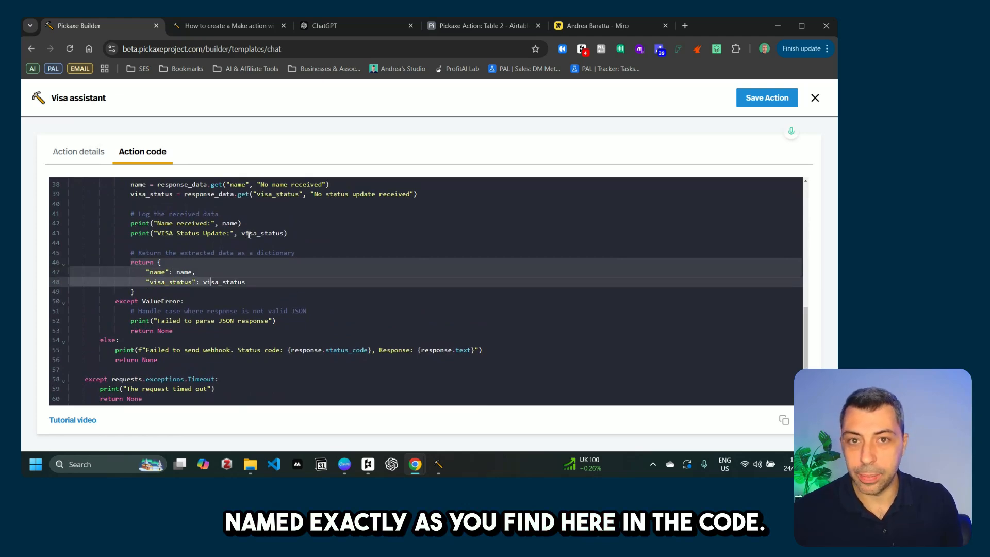
{"action": "scroll", "coordinate": [269, 281], "scroll_direction": "down", "scroll_amount": 2}
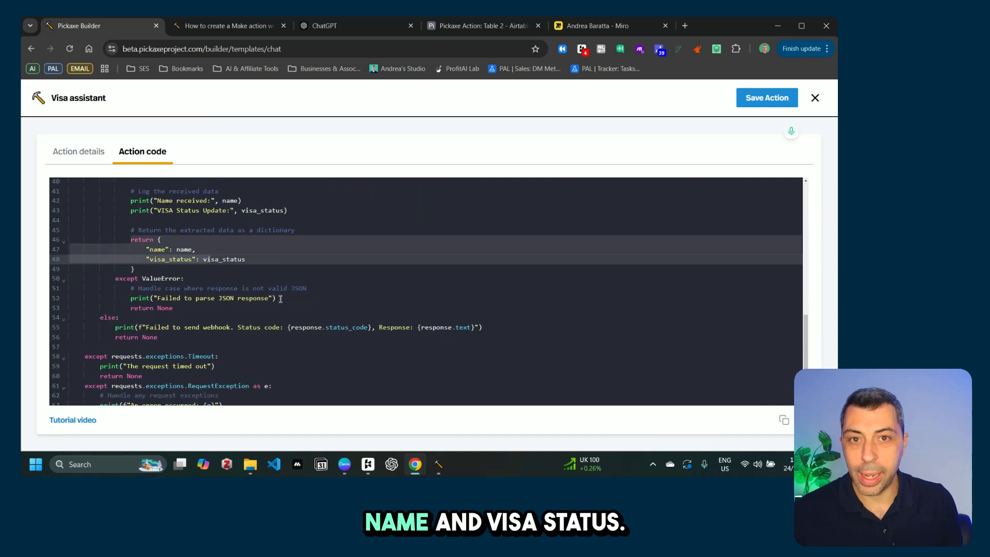
{"action": "scroll", "coordinate": [315, 308], "scroll_direction": "up", "scroll_amount": 5}
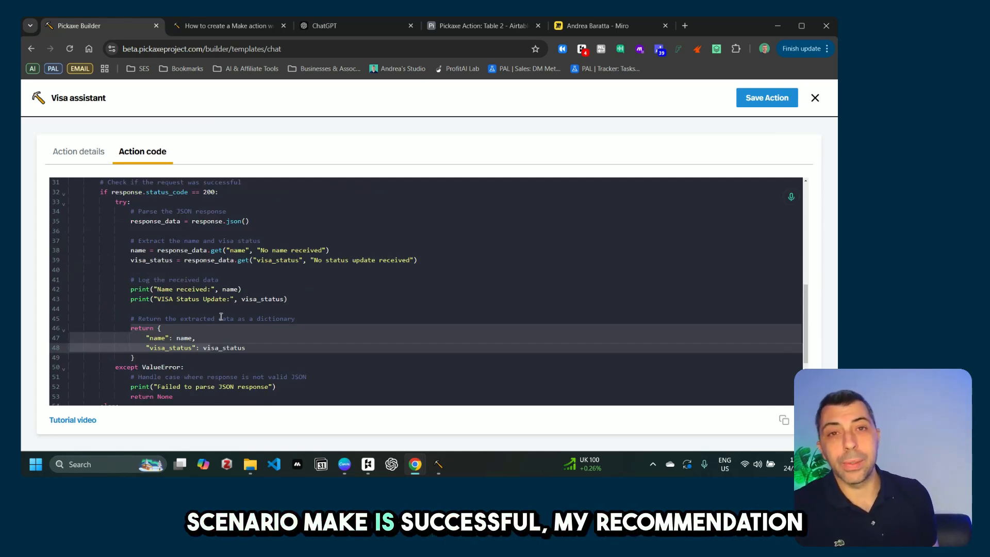
{"action": "scroll", "coordinate": [208, 318], "scroll_direction": "up", "scroll_amount": 4}
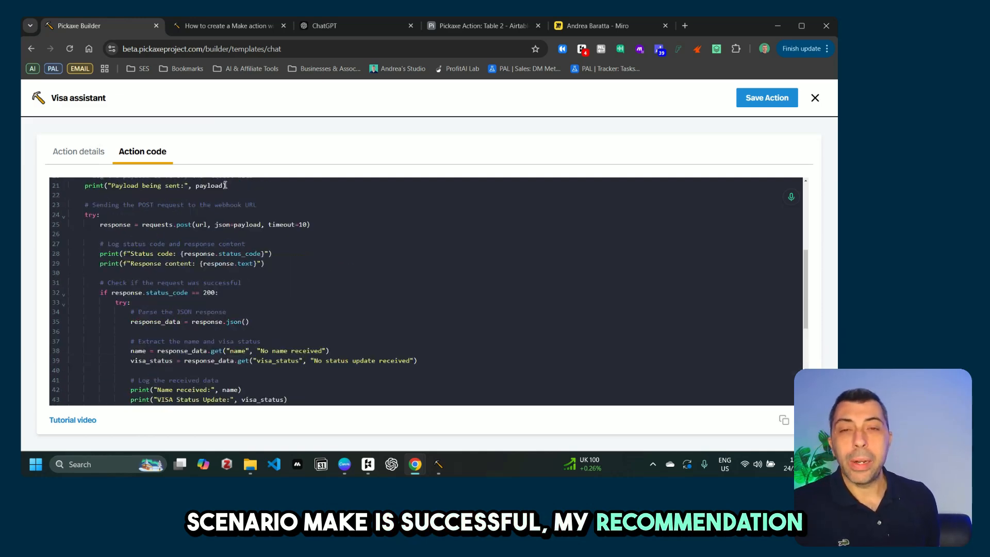
{"action": "scroll", "coordinate": [233, 347], "scroll_direction": "down", "scroll_amount": 2}
{"action": "scroll", "coordinate": [233, 347], "scroll_direction": "down", "scroll_amount": 3}
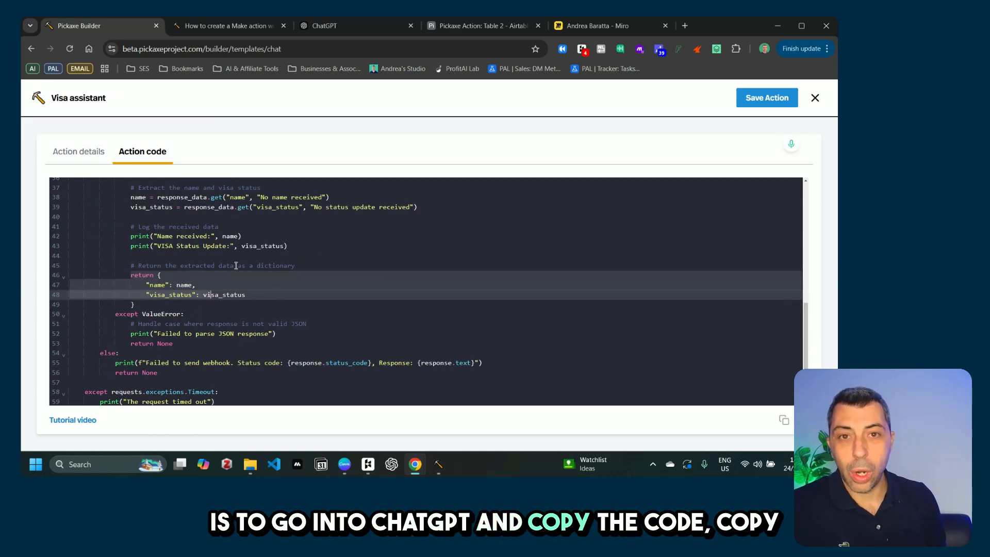
{"action": "scroll", "coordinate": [258, 288], "scroll_direction": "down", "scroll_amount": 2}
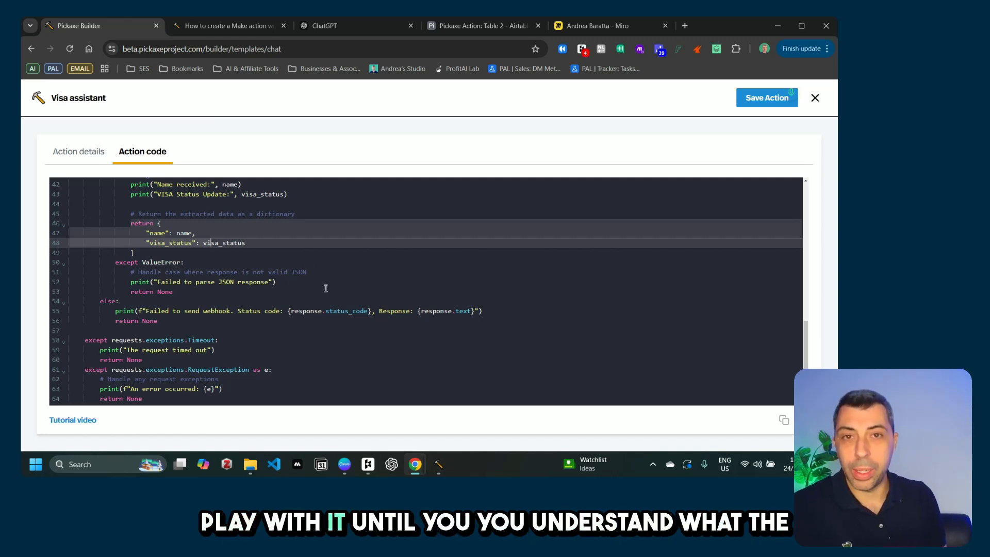
{"action": "left_click", "coordinate": [227, 26]}
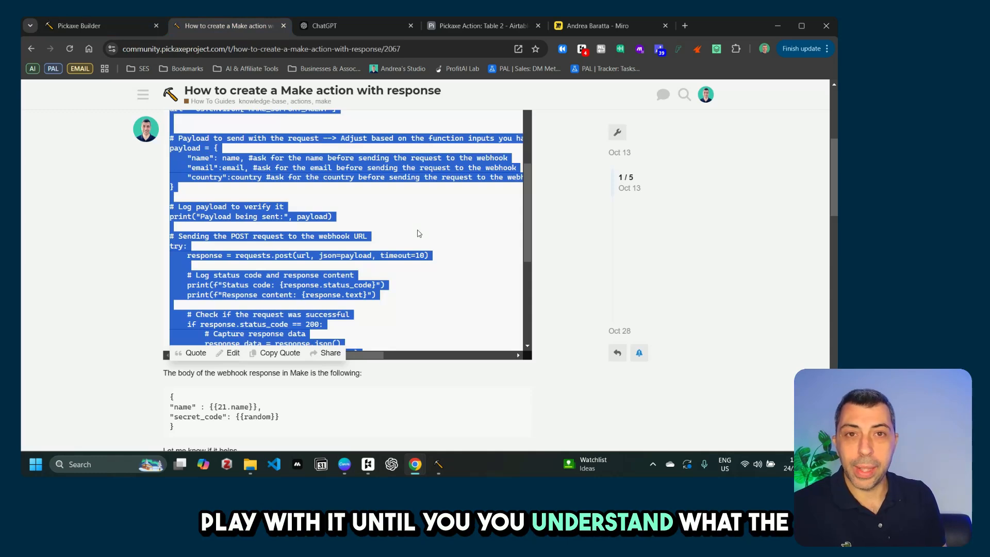